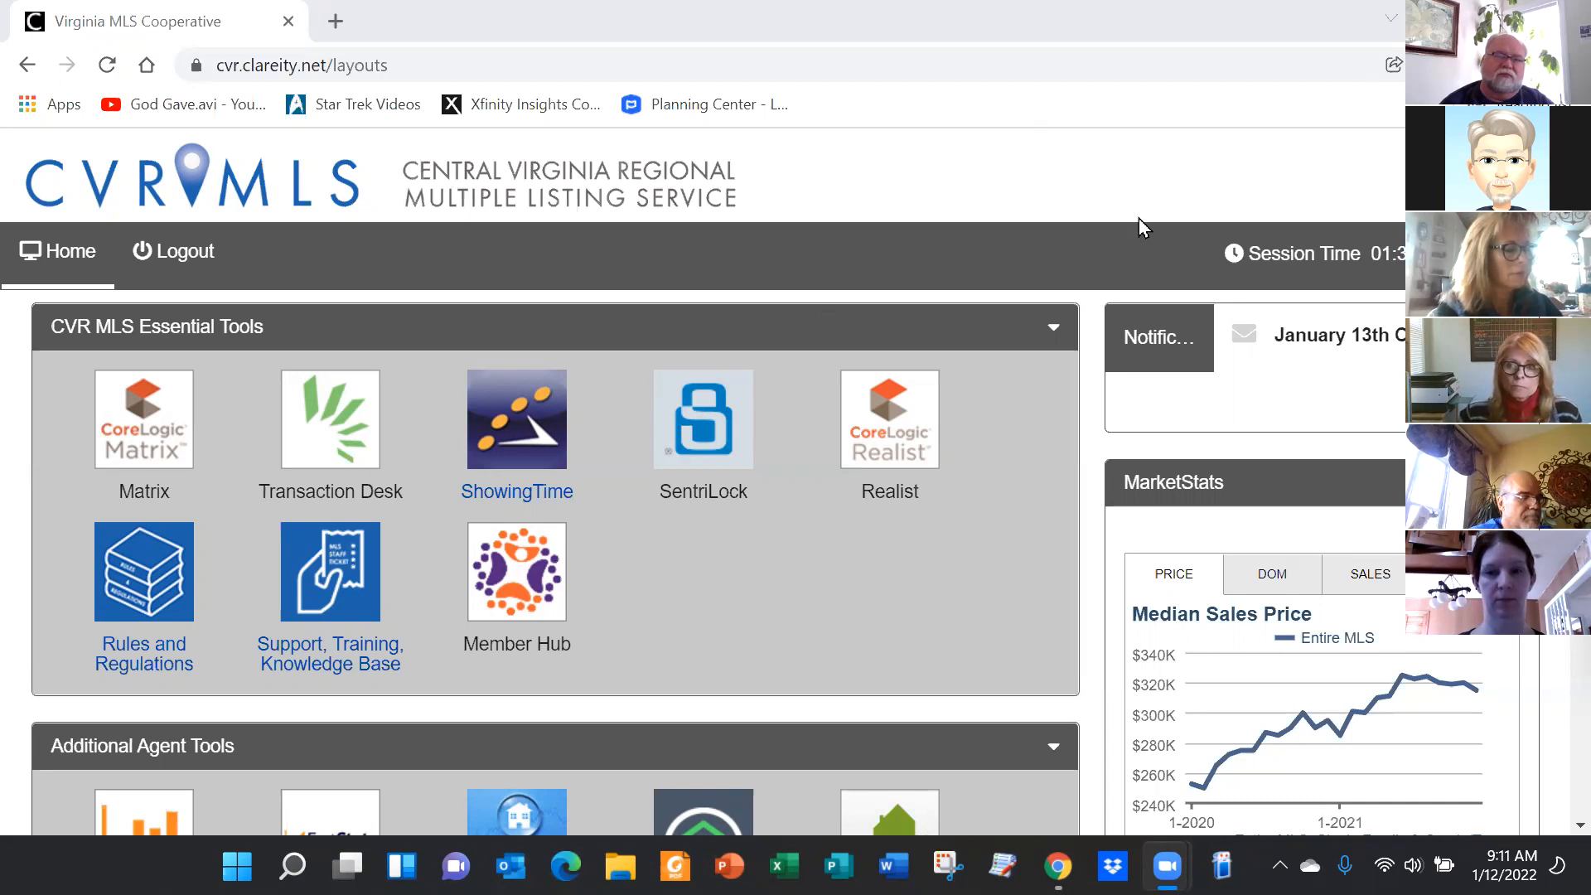
# Open the Matrix home page from CVR MLS and list Market Watch's 15 new listings
pyautogui.click(133, 414)
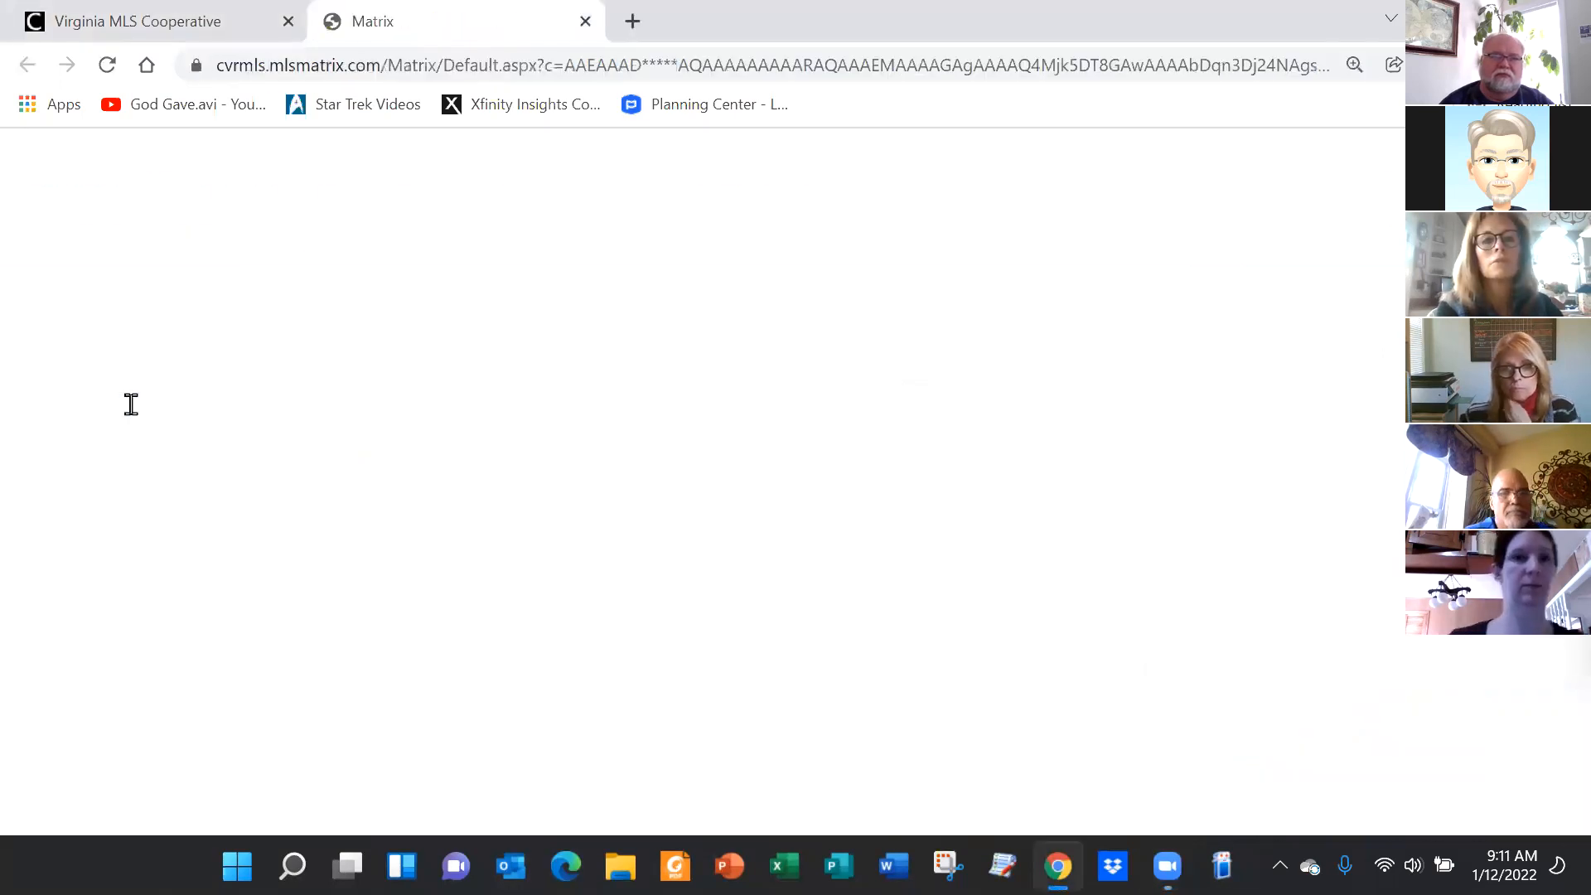
pyautogui.click(149, 21)
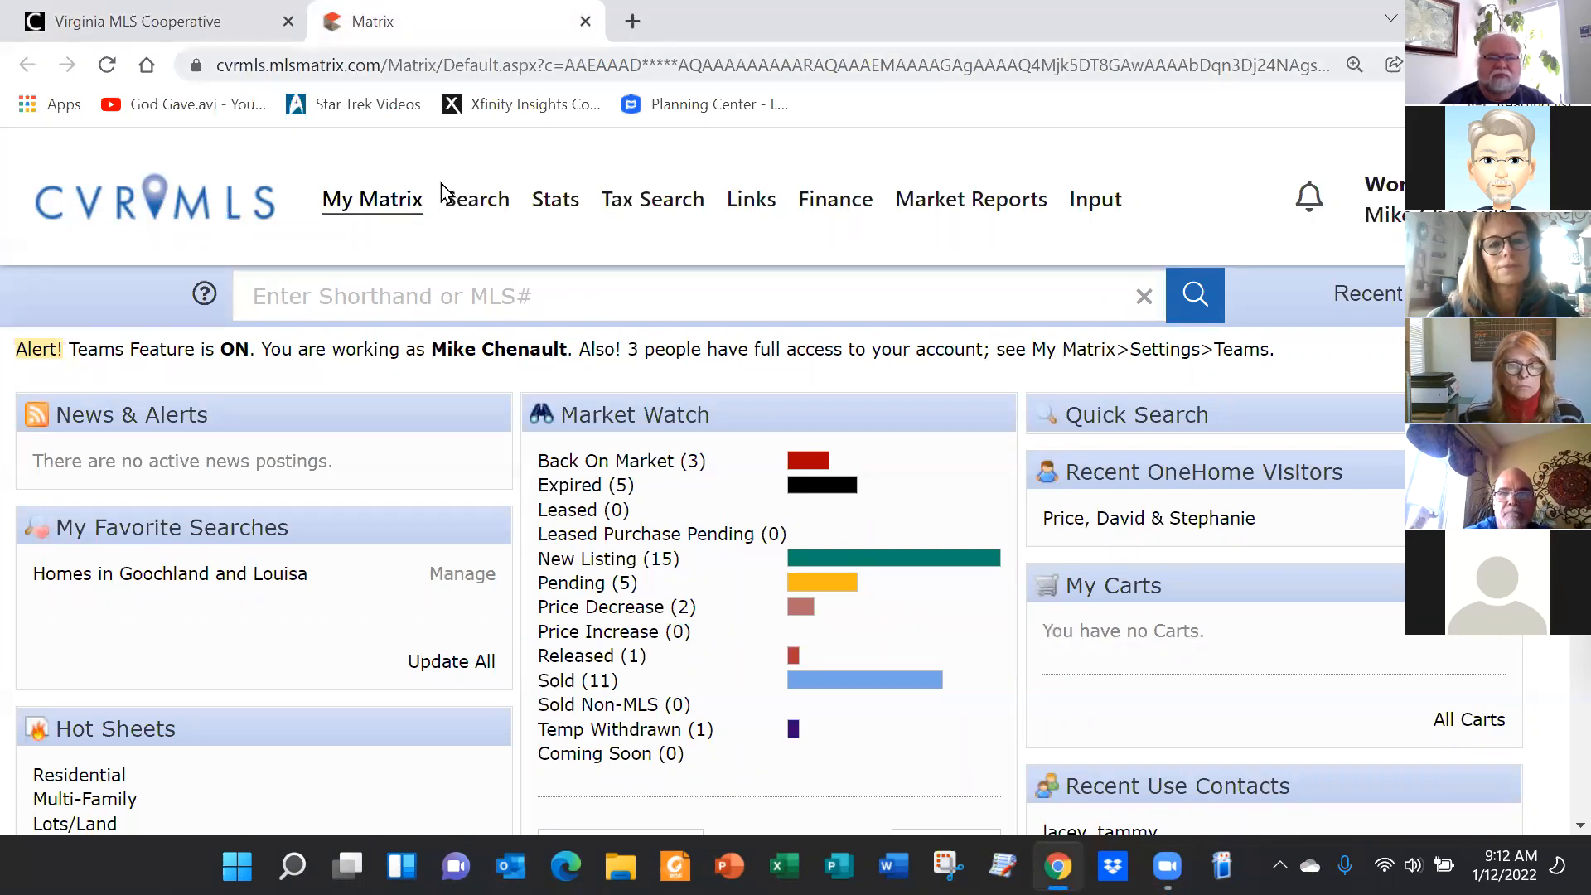
pyautogui.click(135, 21)
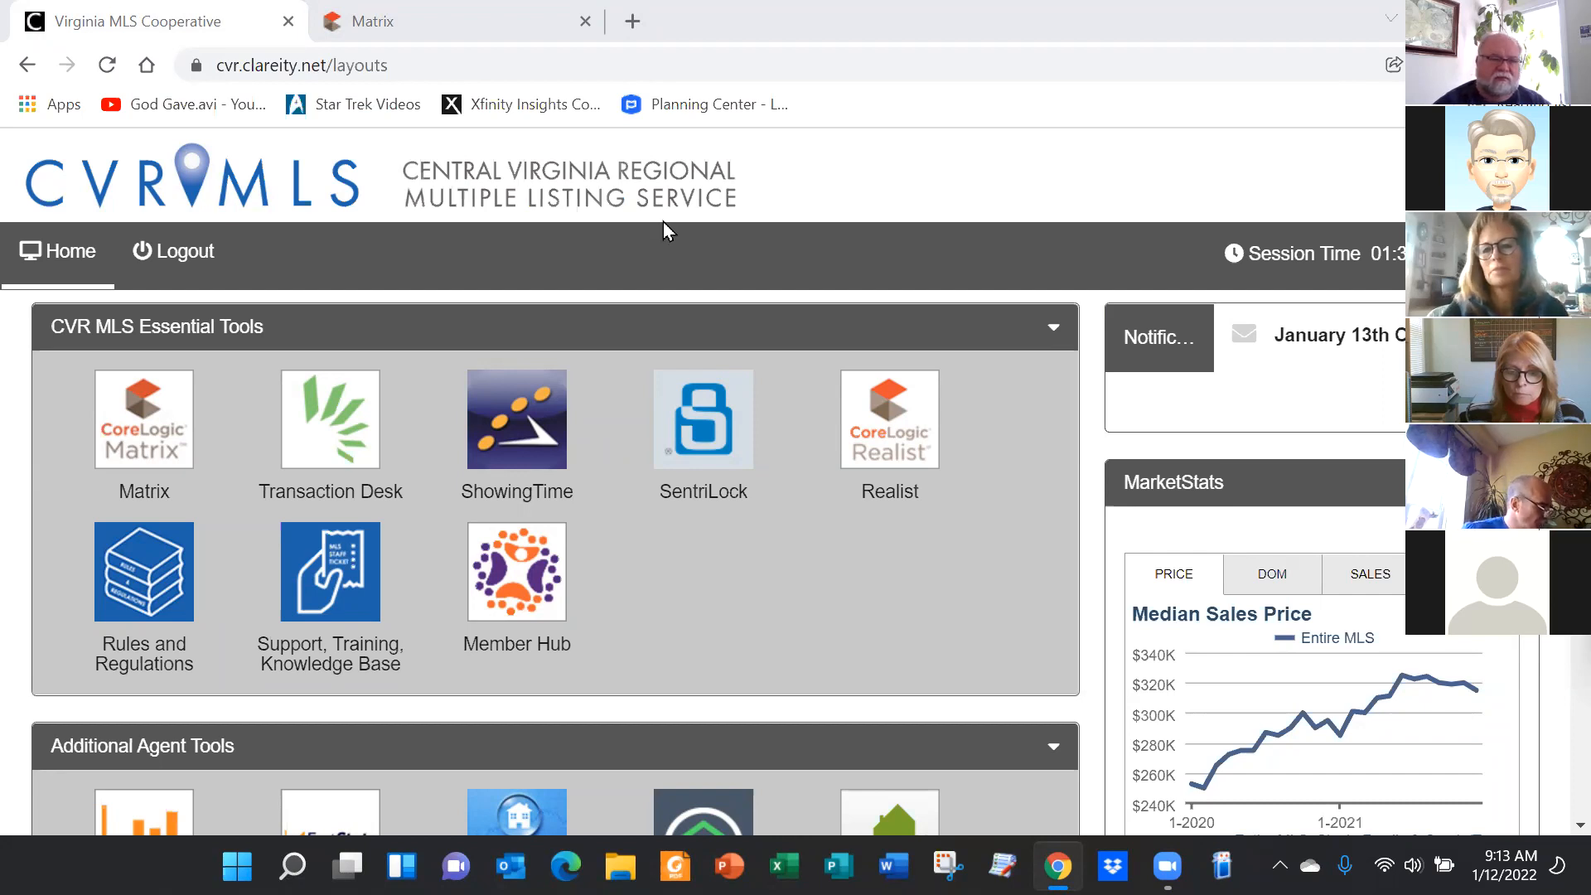
pyautogui.click(148, 421)
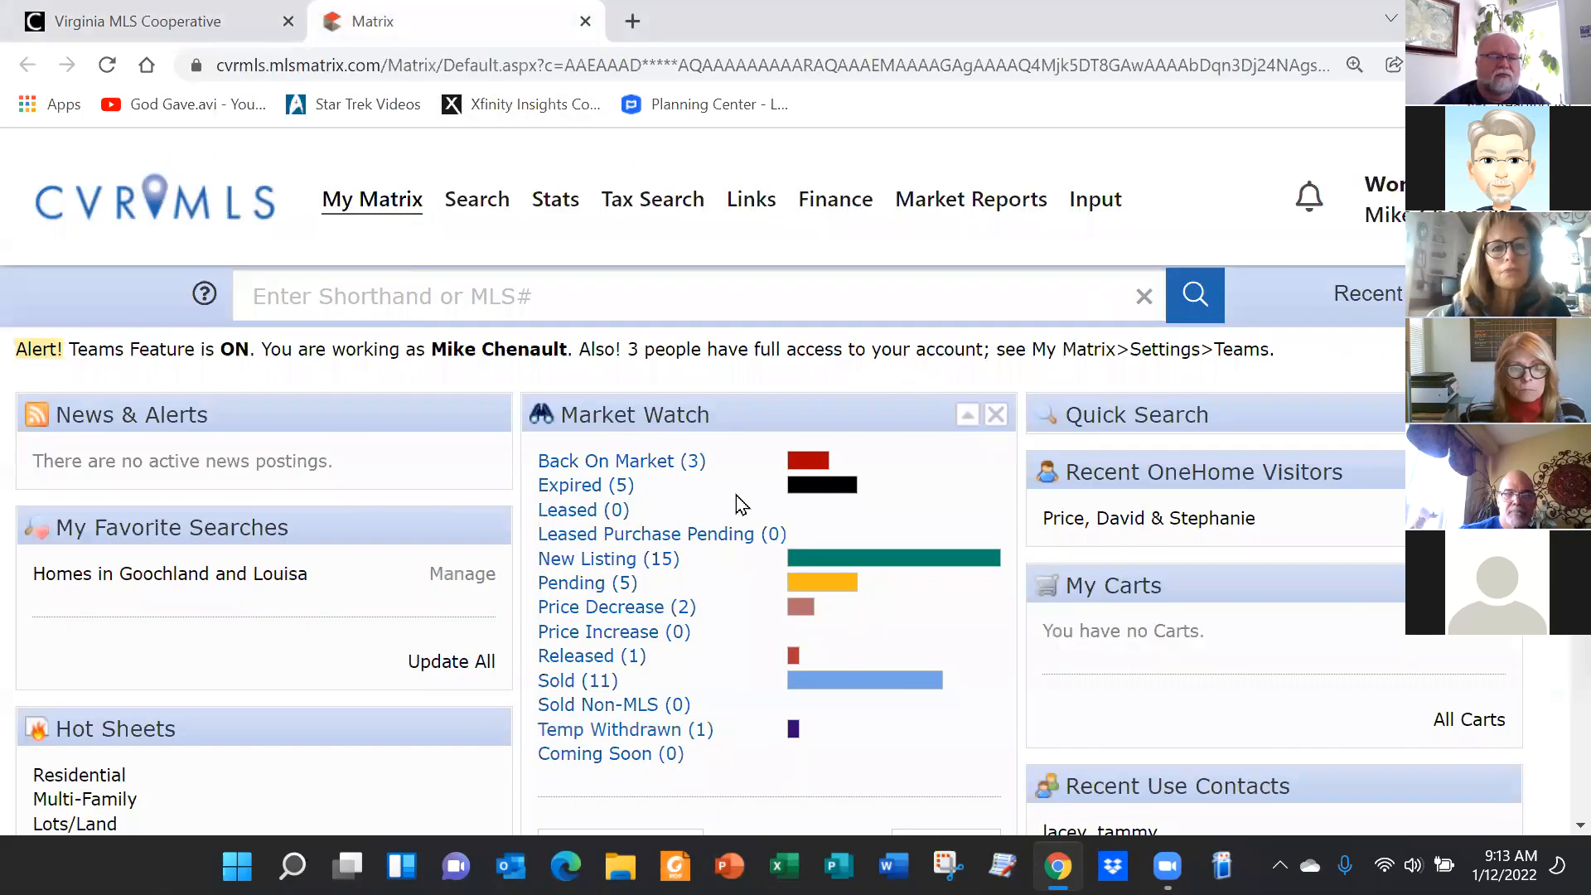
pyautogui.click(602, 563)
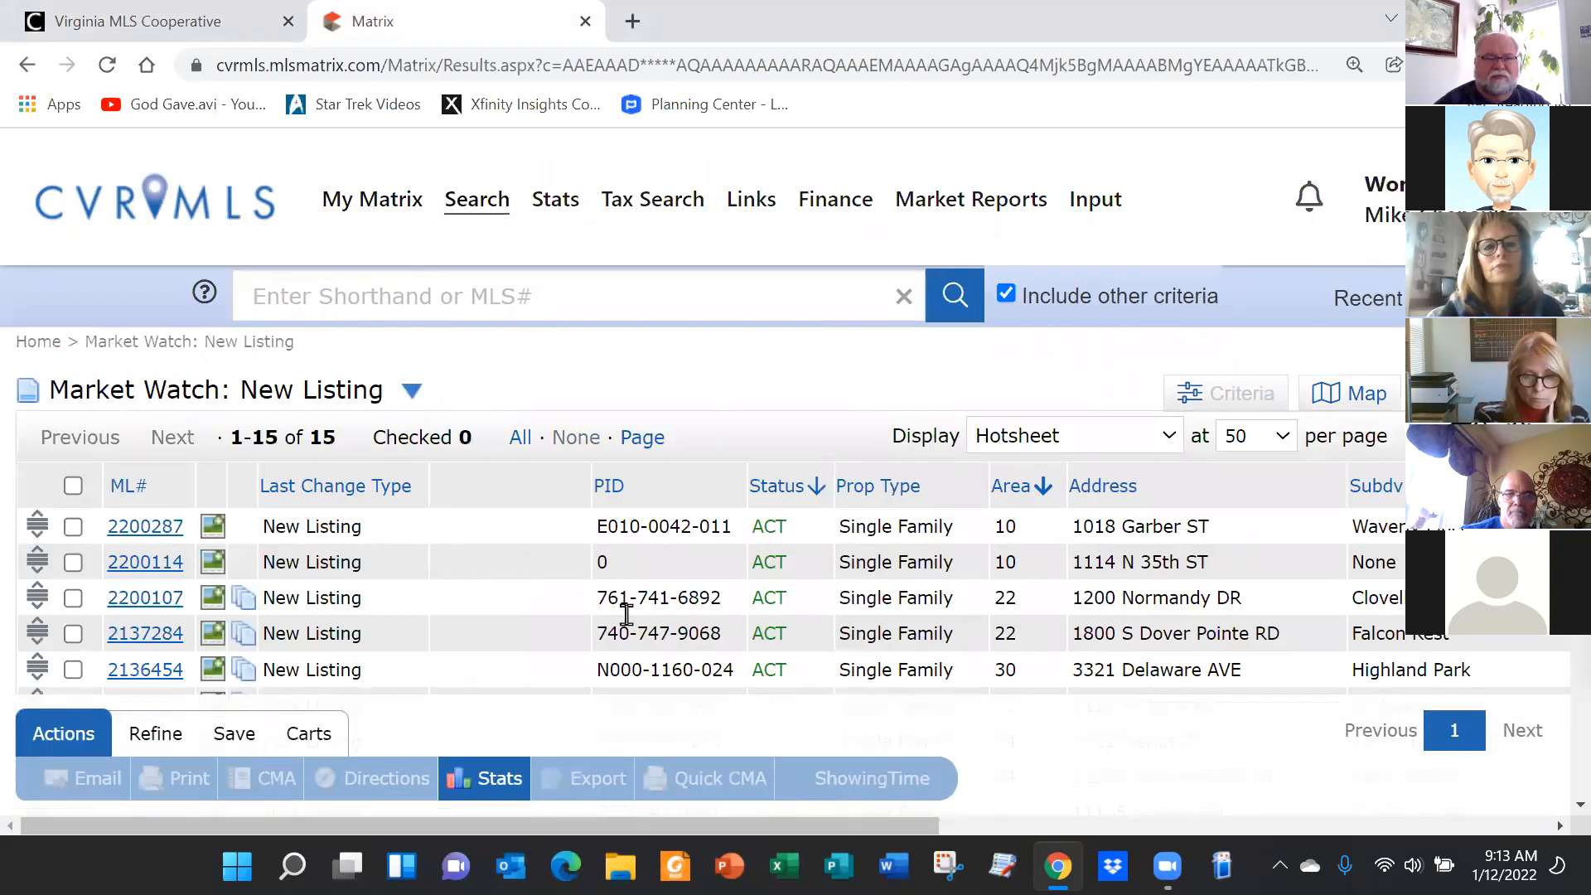
pyautogui.moveTo(698, 821); pyautogui.dragTo(1484, 778)
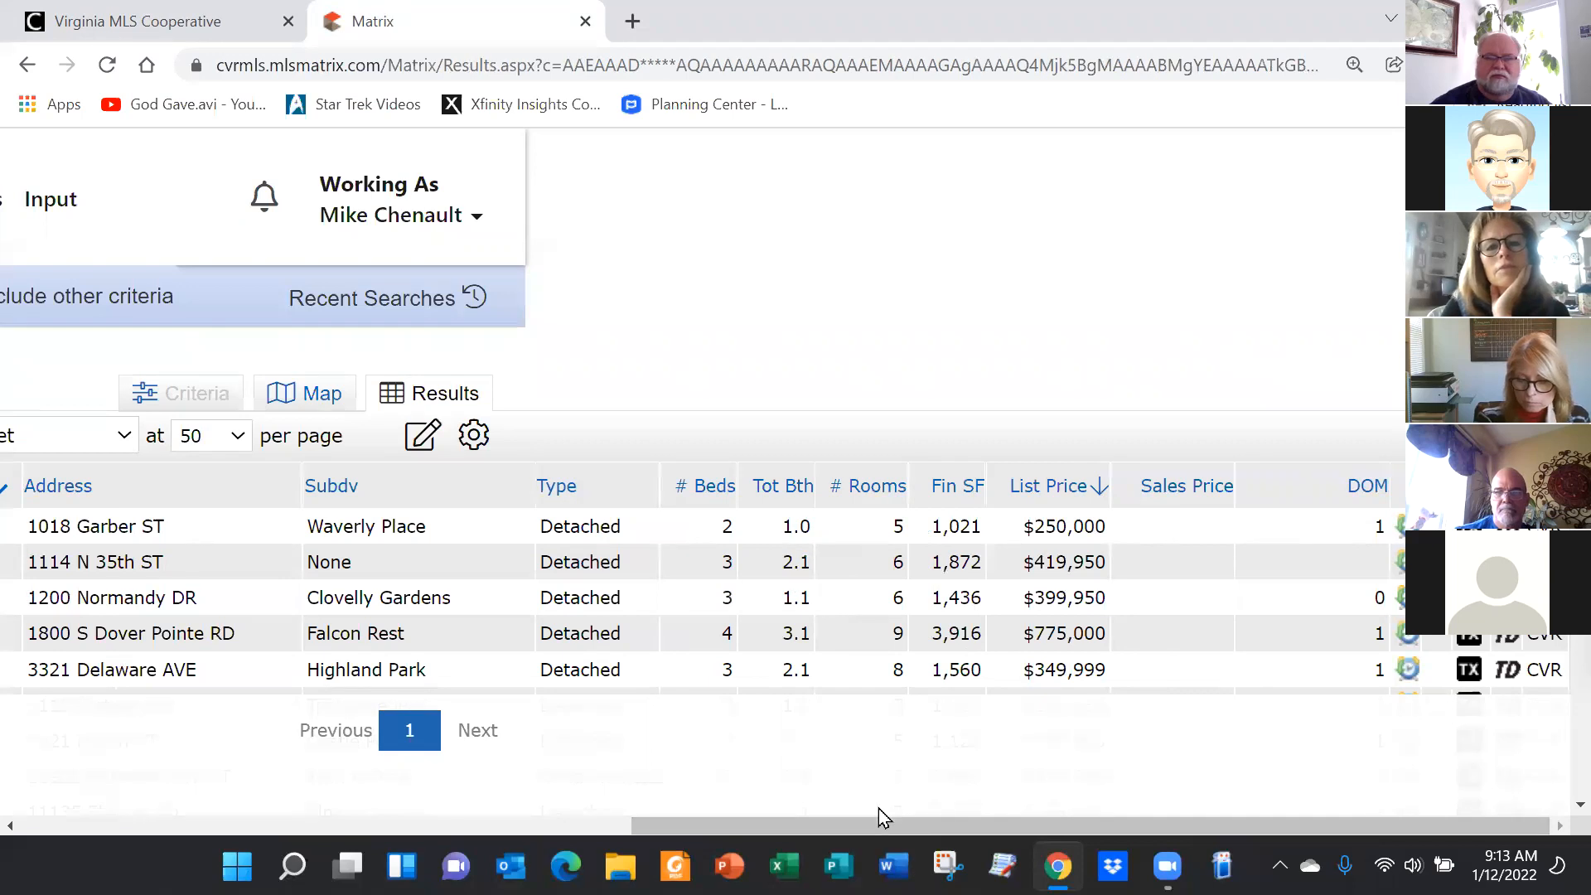
pyautogui.moveTo(868, 826); pyautogui.dragTo(19, 783)
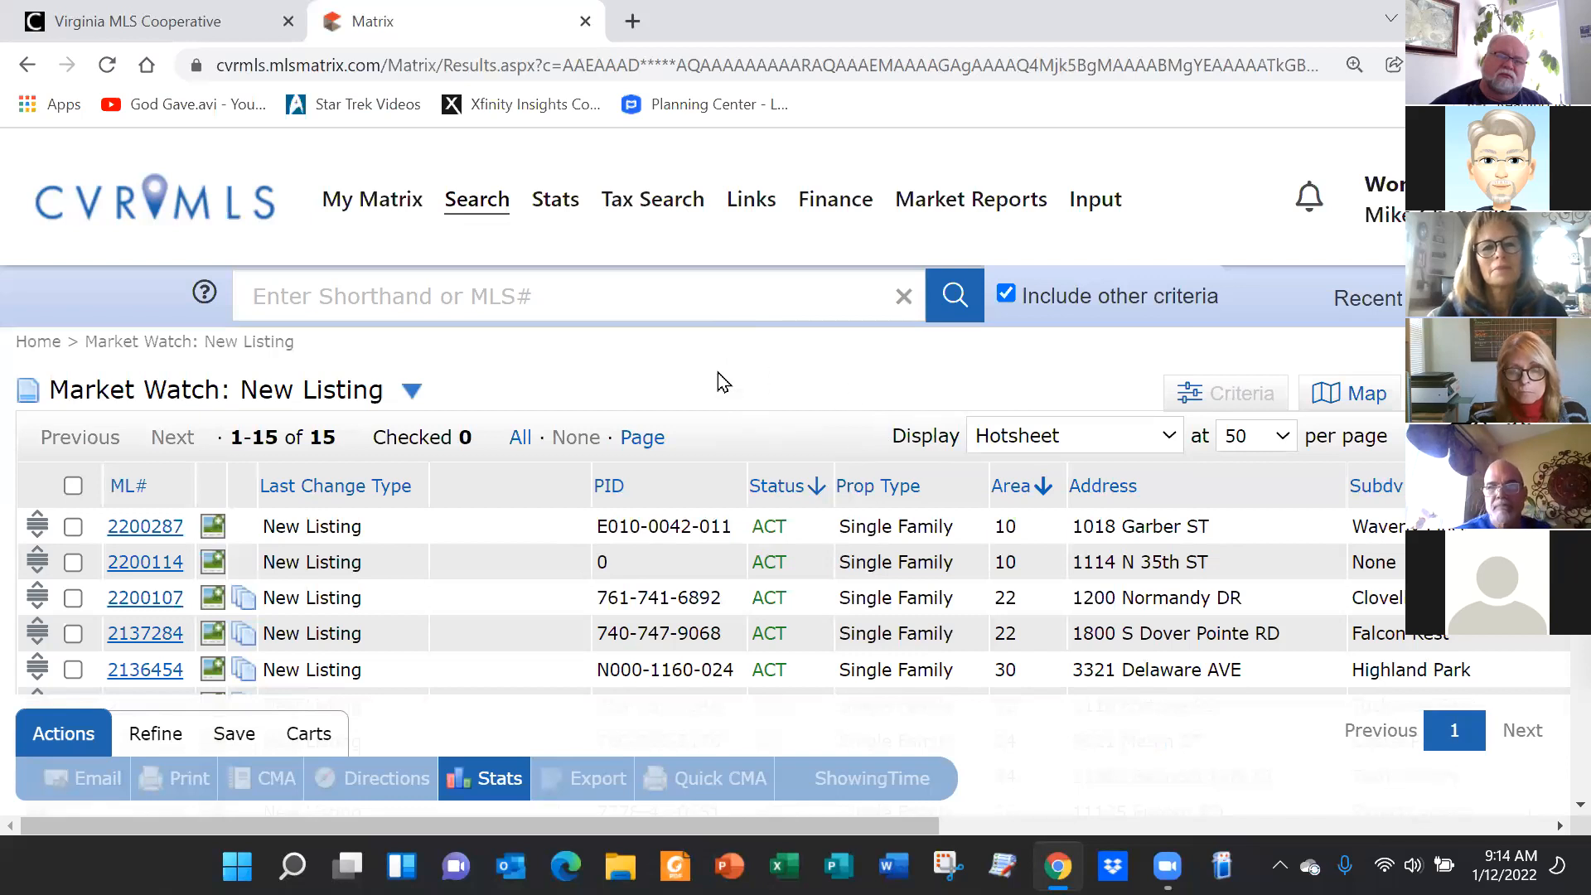
# Launch Instanet Transaction Desk from the SmartLinks on the Links page
pyautogui.click(754, 201)
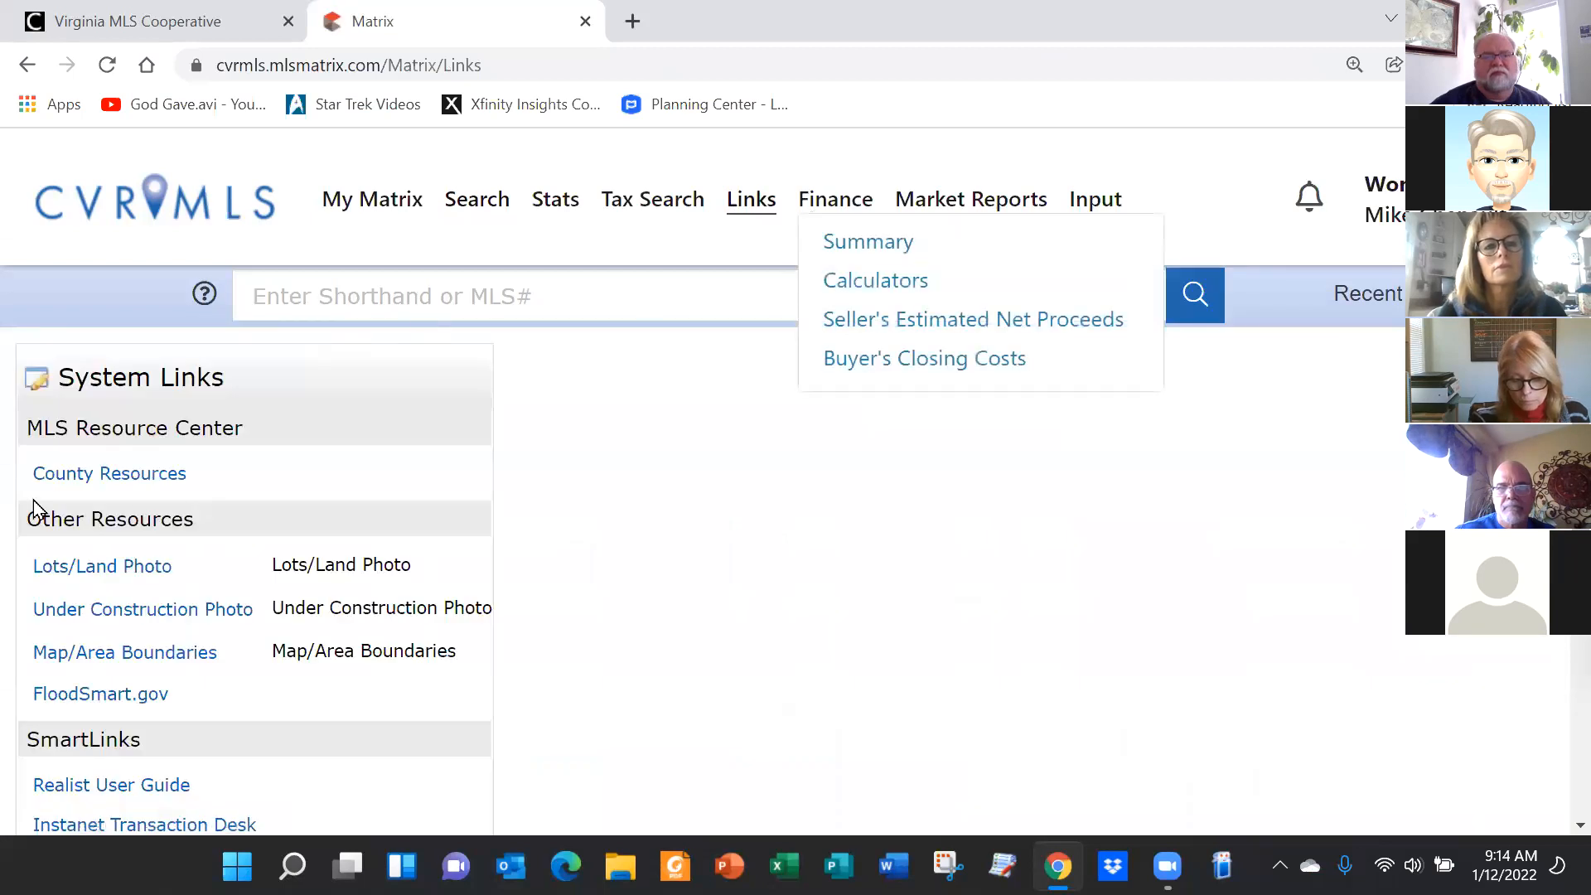
pyautogui.scroll(-3, 220, 608)
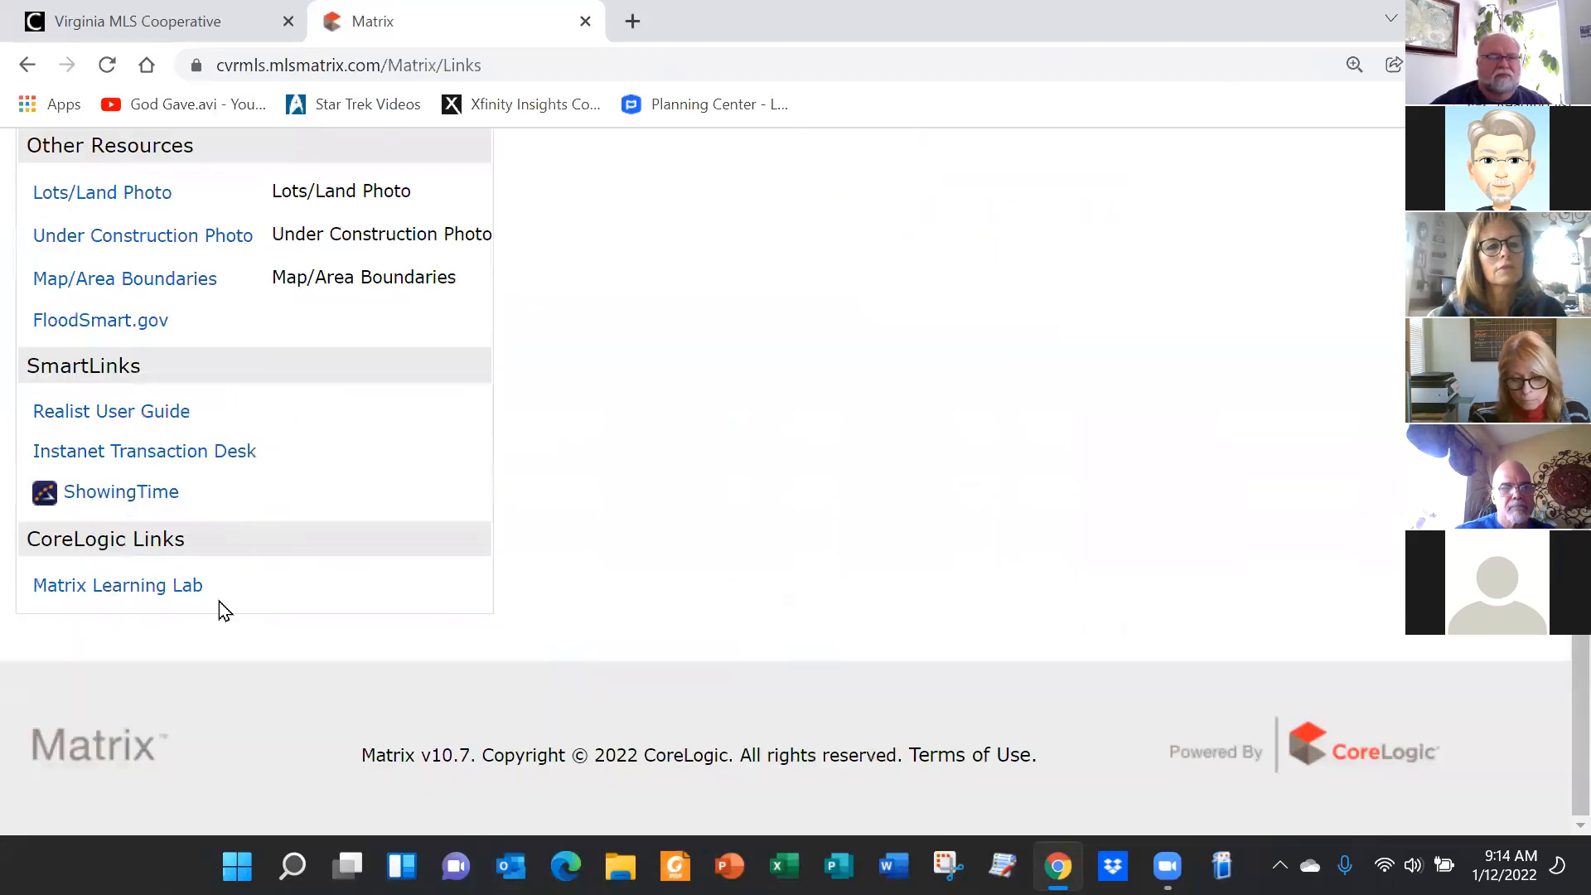
pyautogui.click(156, 452)
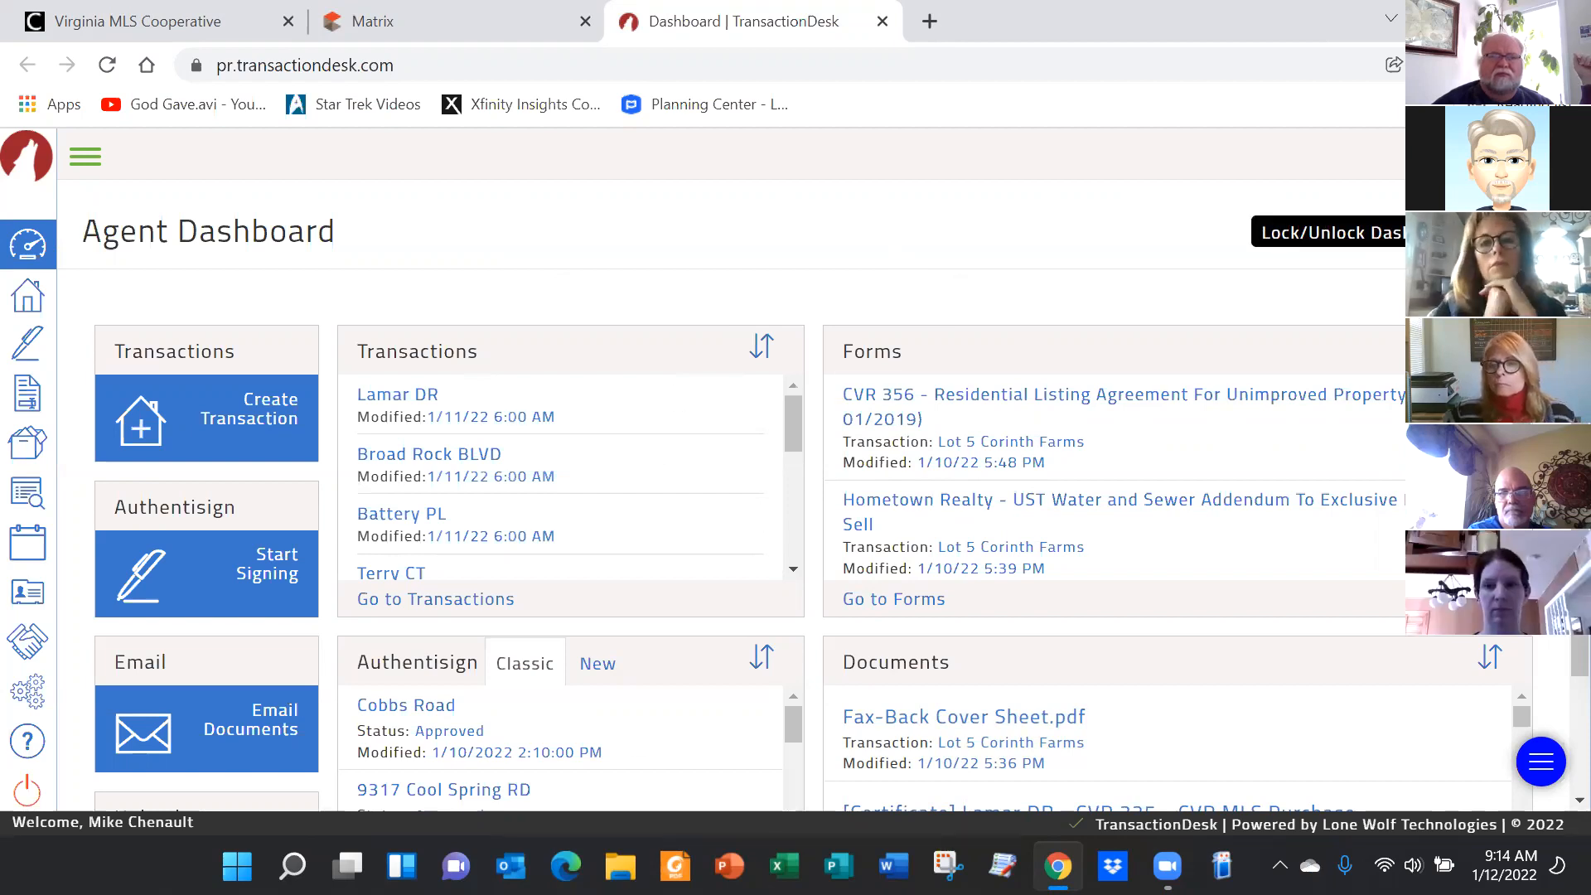
# Move the Transactions widget on the unlocked dashboard, relock it, and expand the sidebar
pyautogui.click(1385, 230)
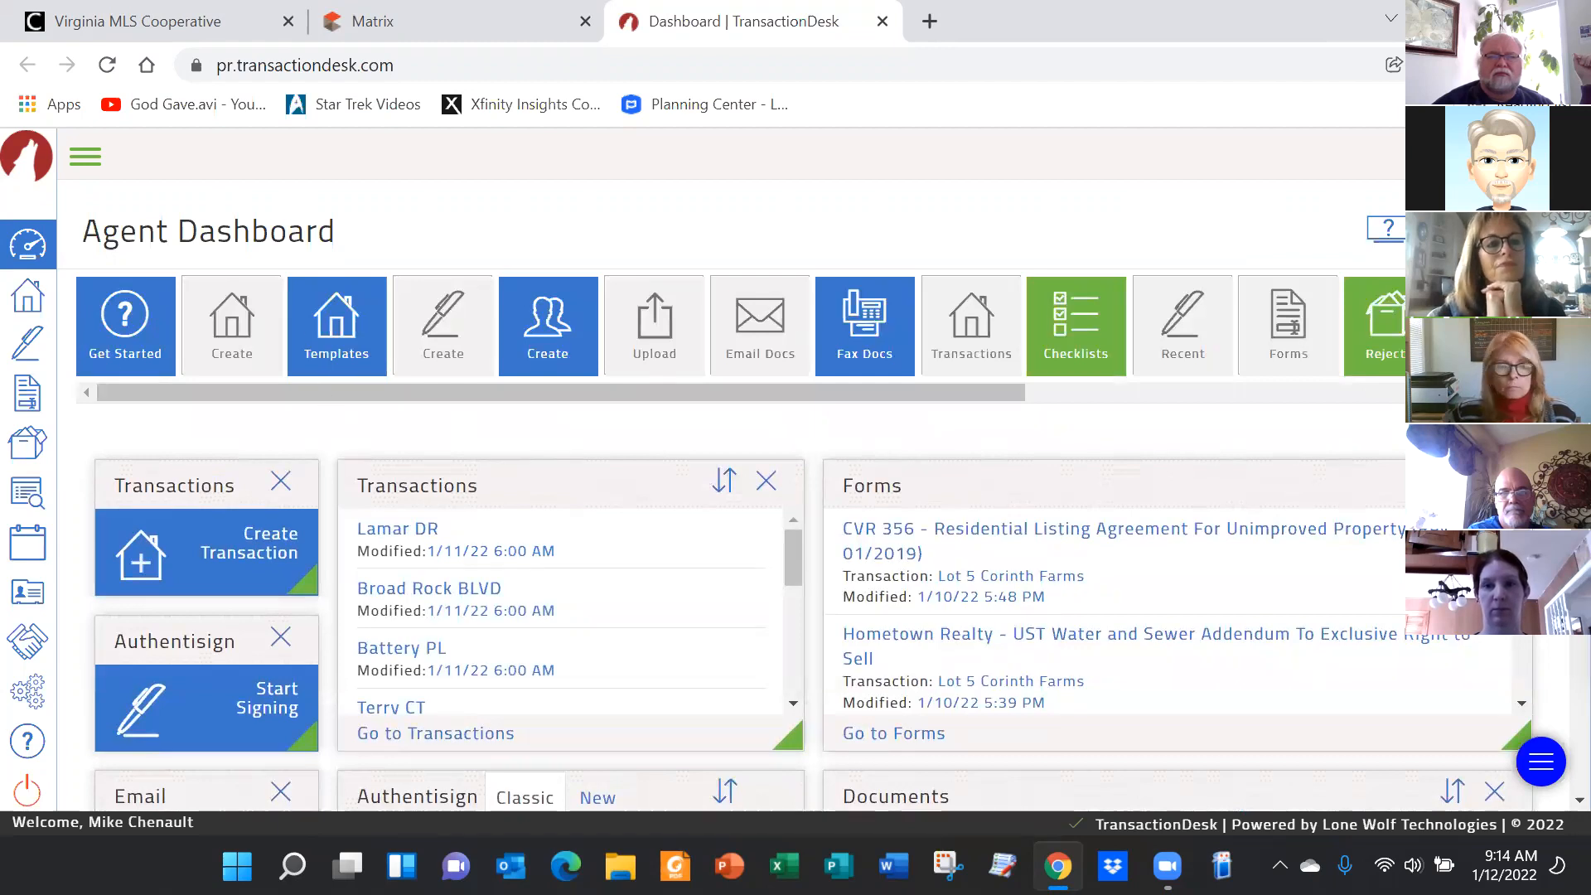
pyautogui.moveTo(554, 468); pyautogui.dragTo(573, 444)
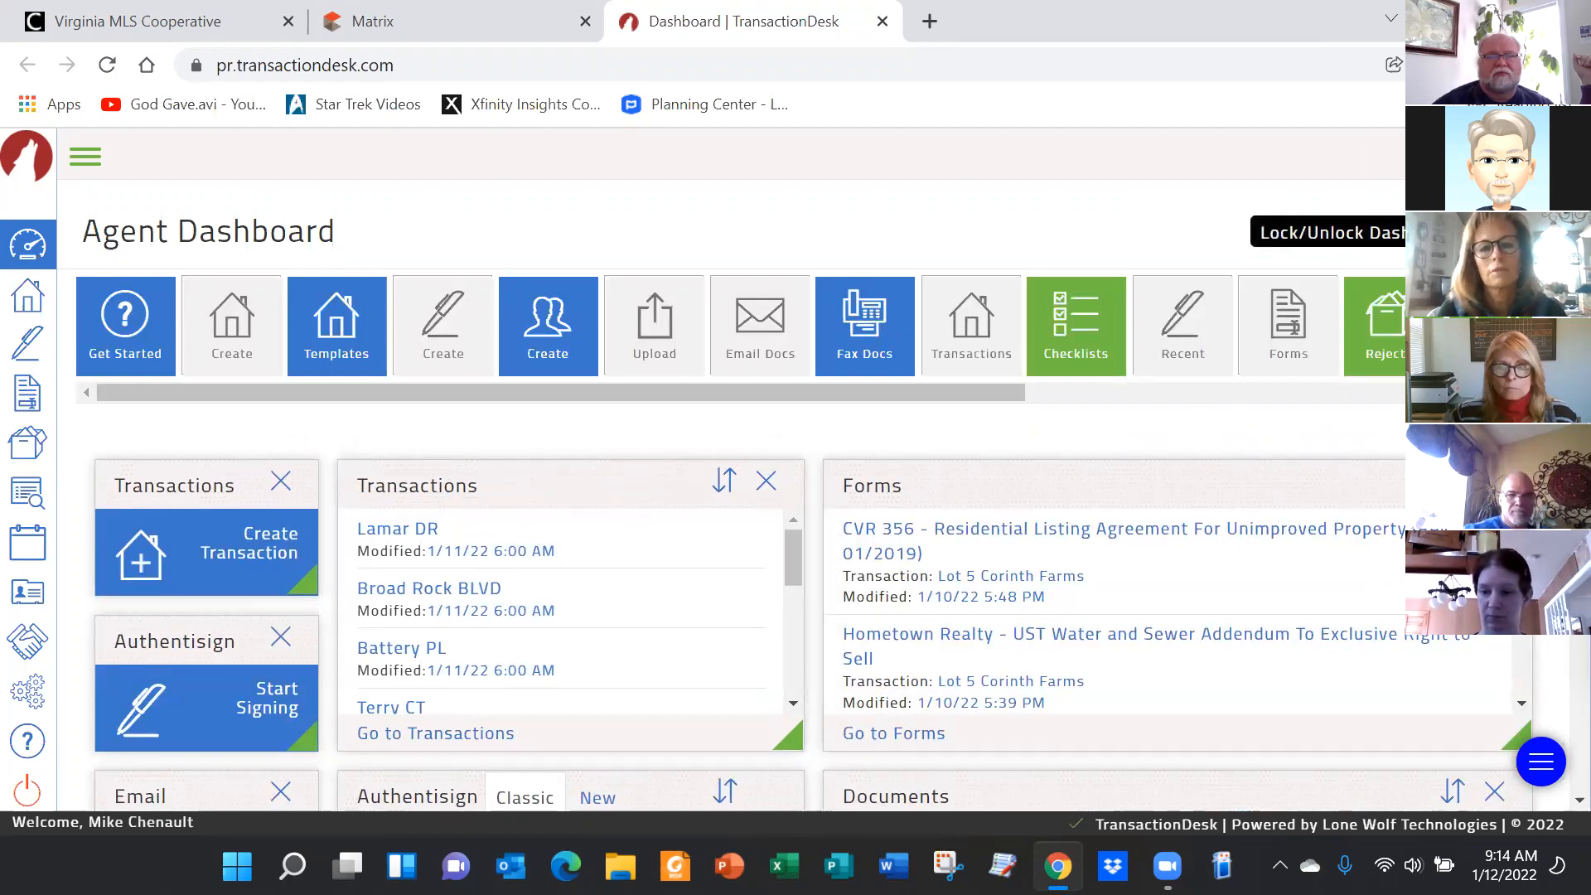
pyautogui.click(1489, 232)
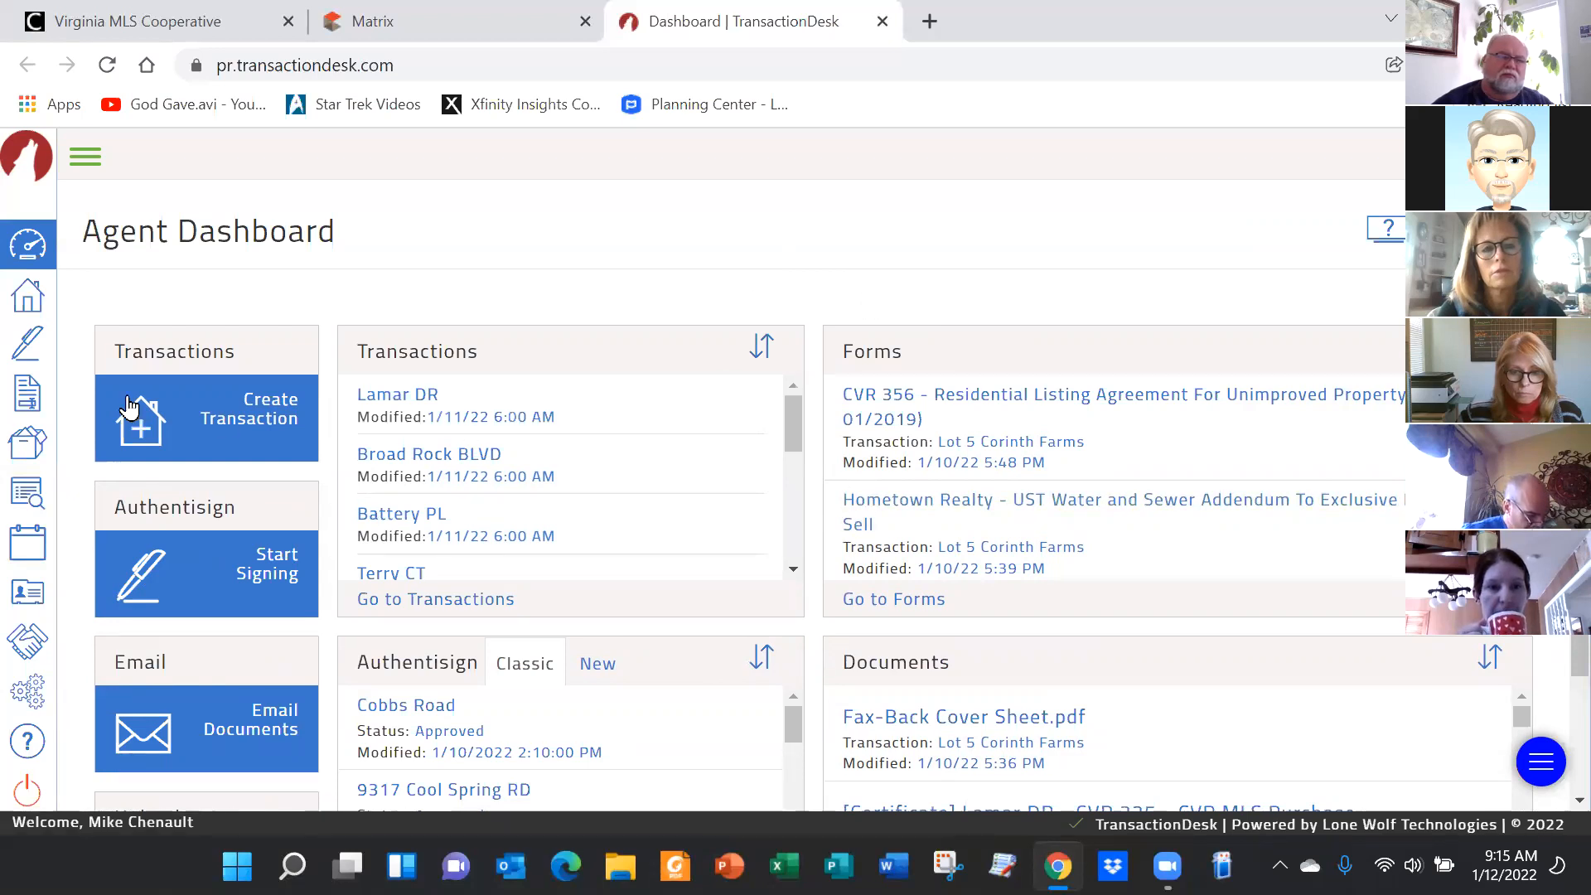
pyautogui.click(85, 157)
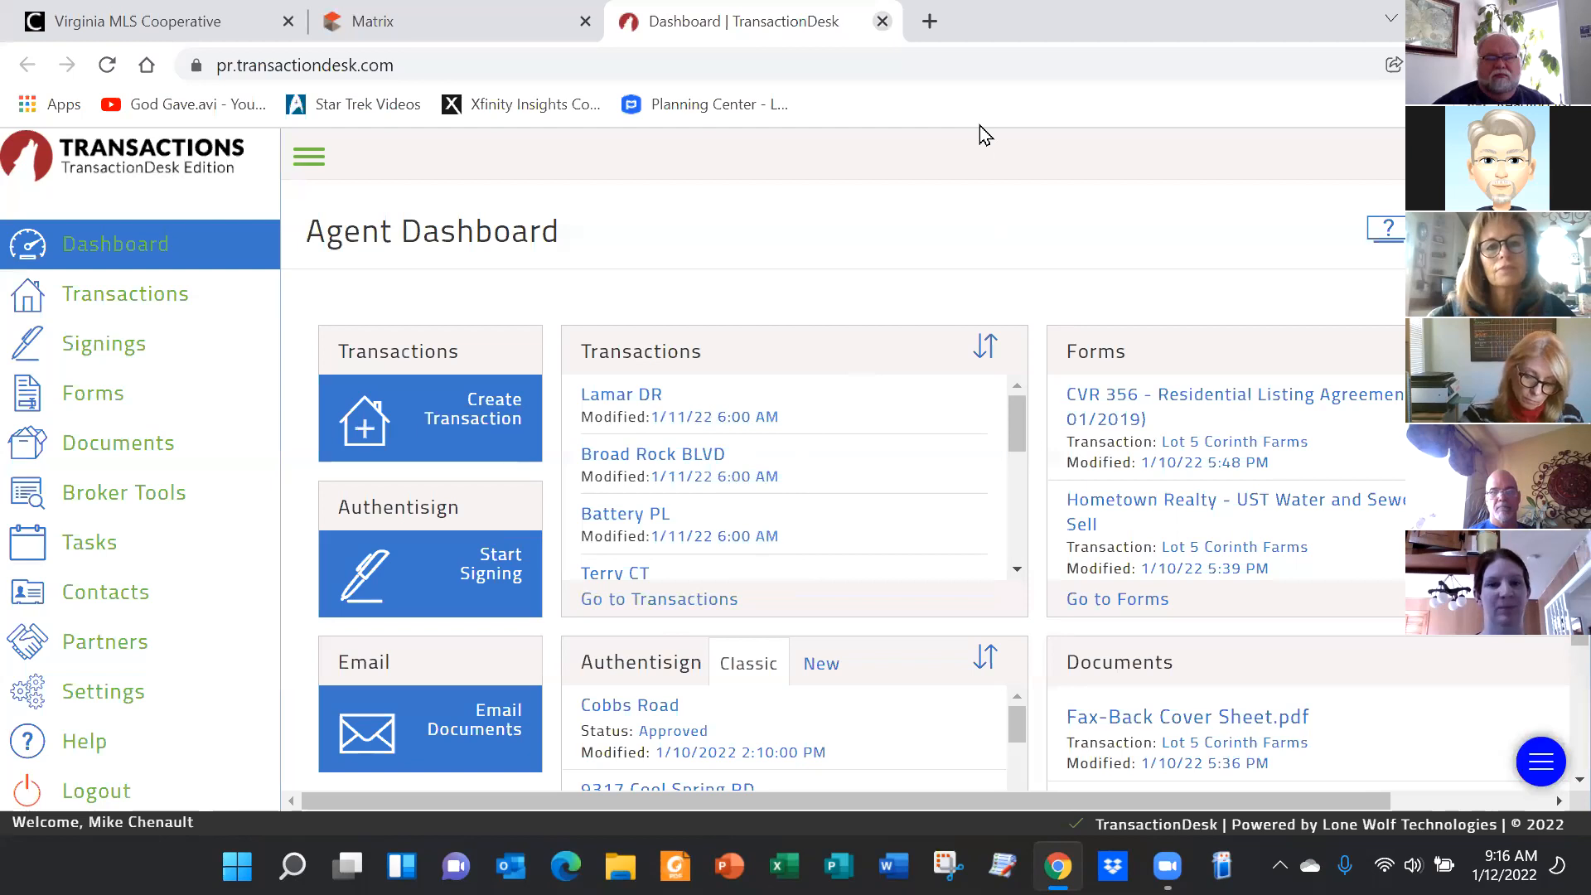
# Close TransactionDesk, switch to working as the team member in My Matrix, then go to Links
pyautogui.hotkey('ctrl', 'w')
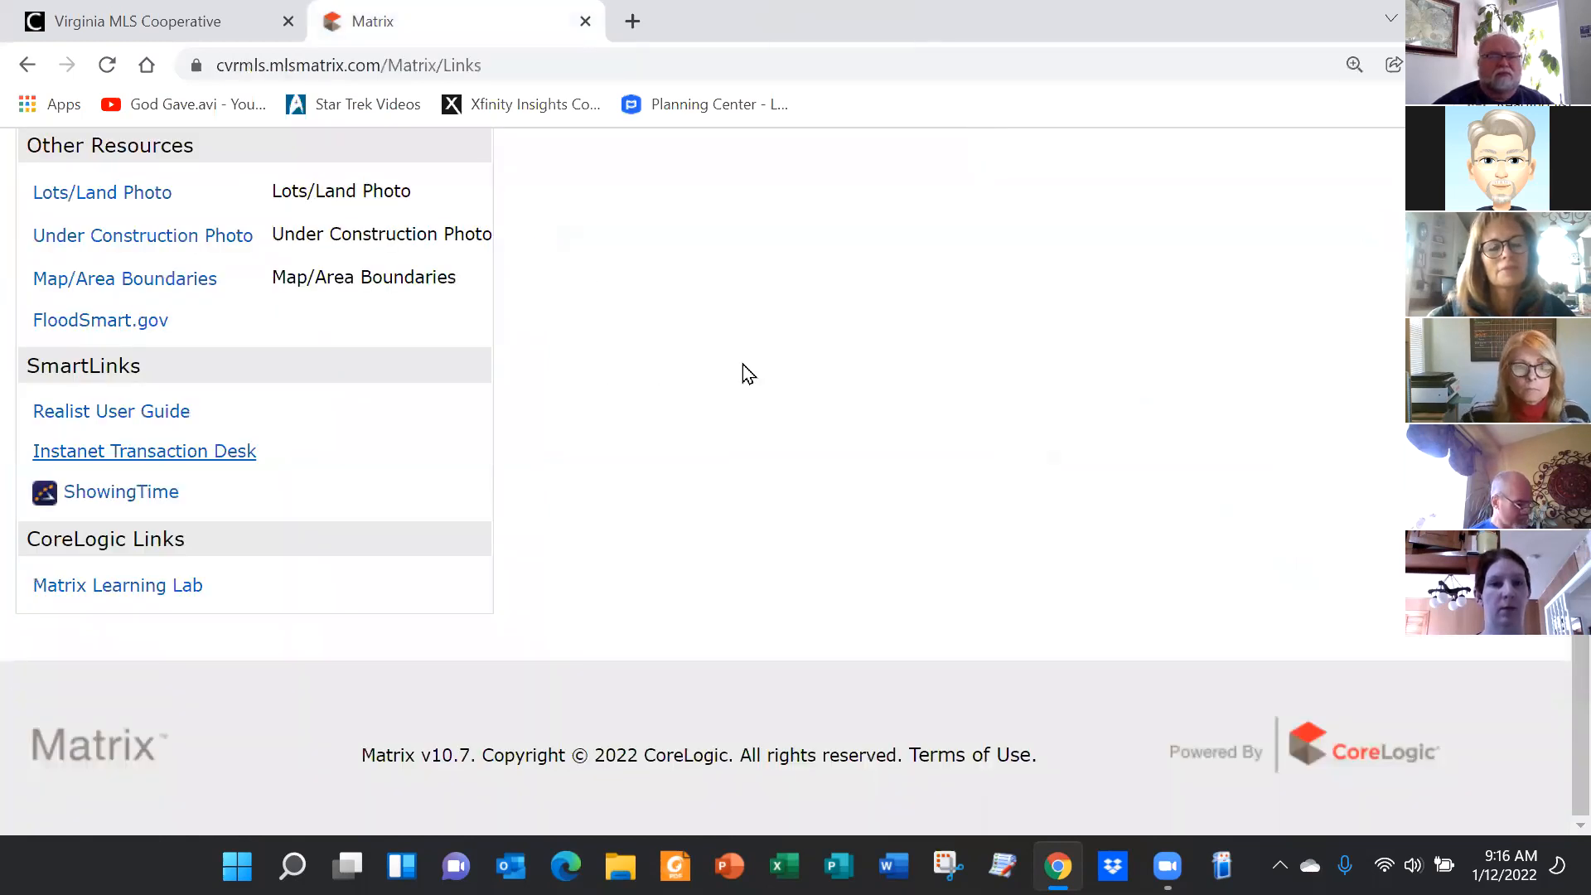
pyautogui.scroll(5, 745, 370)
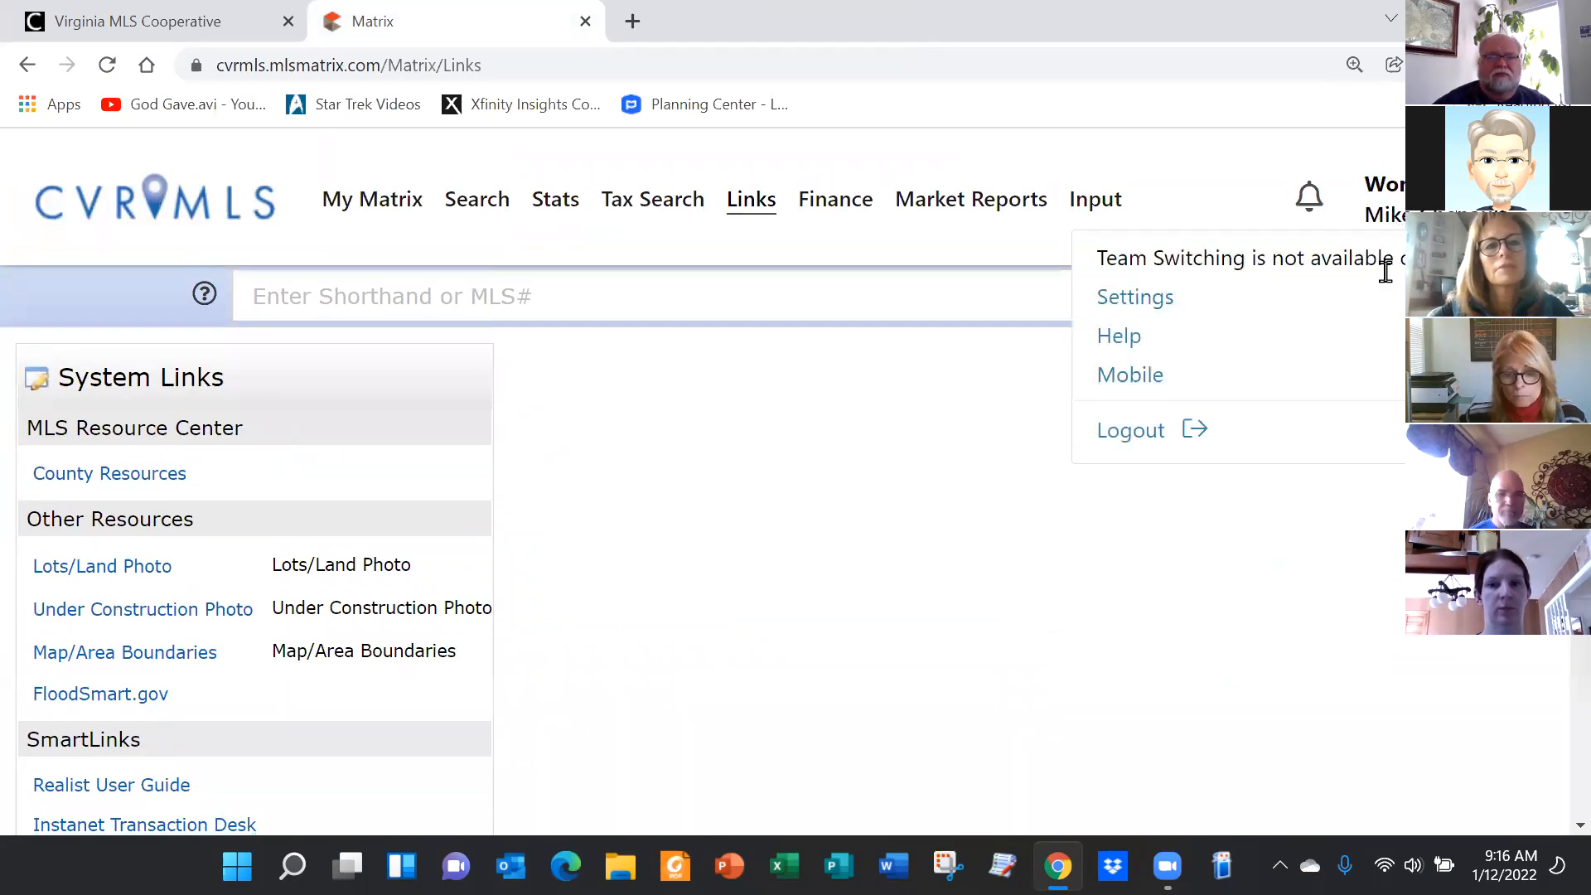
pyautogui.click(386, 244)
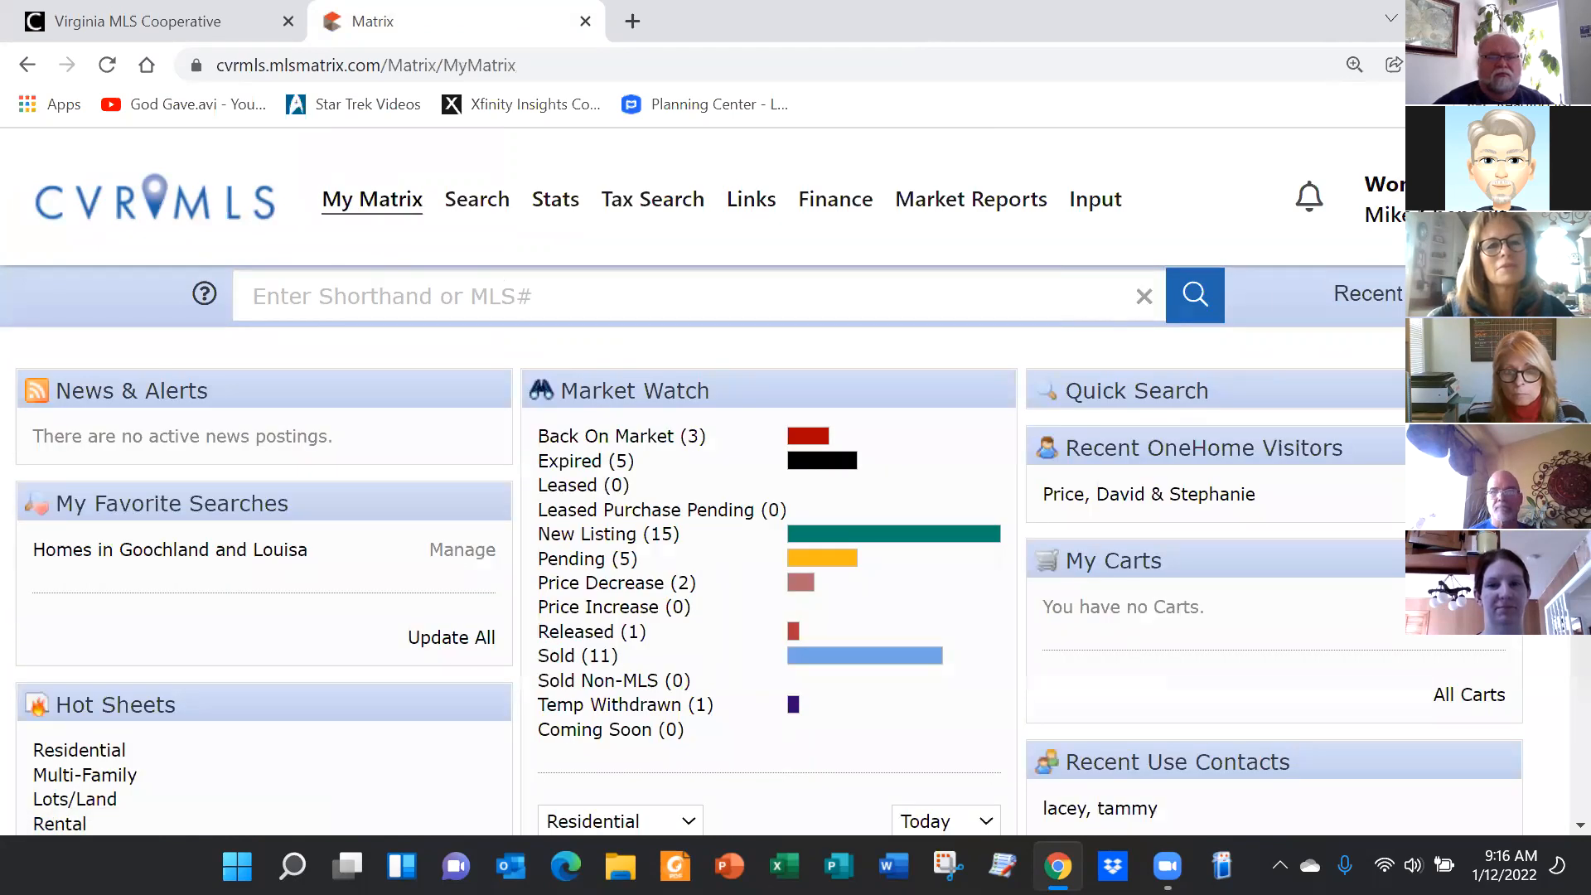
pyautogui.moveTo(1380, 203)
pyautogui.click(1321, 259)
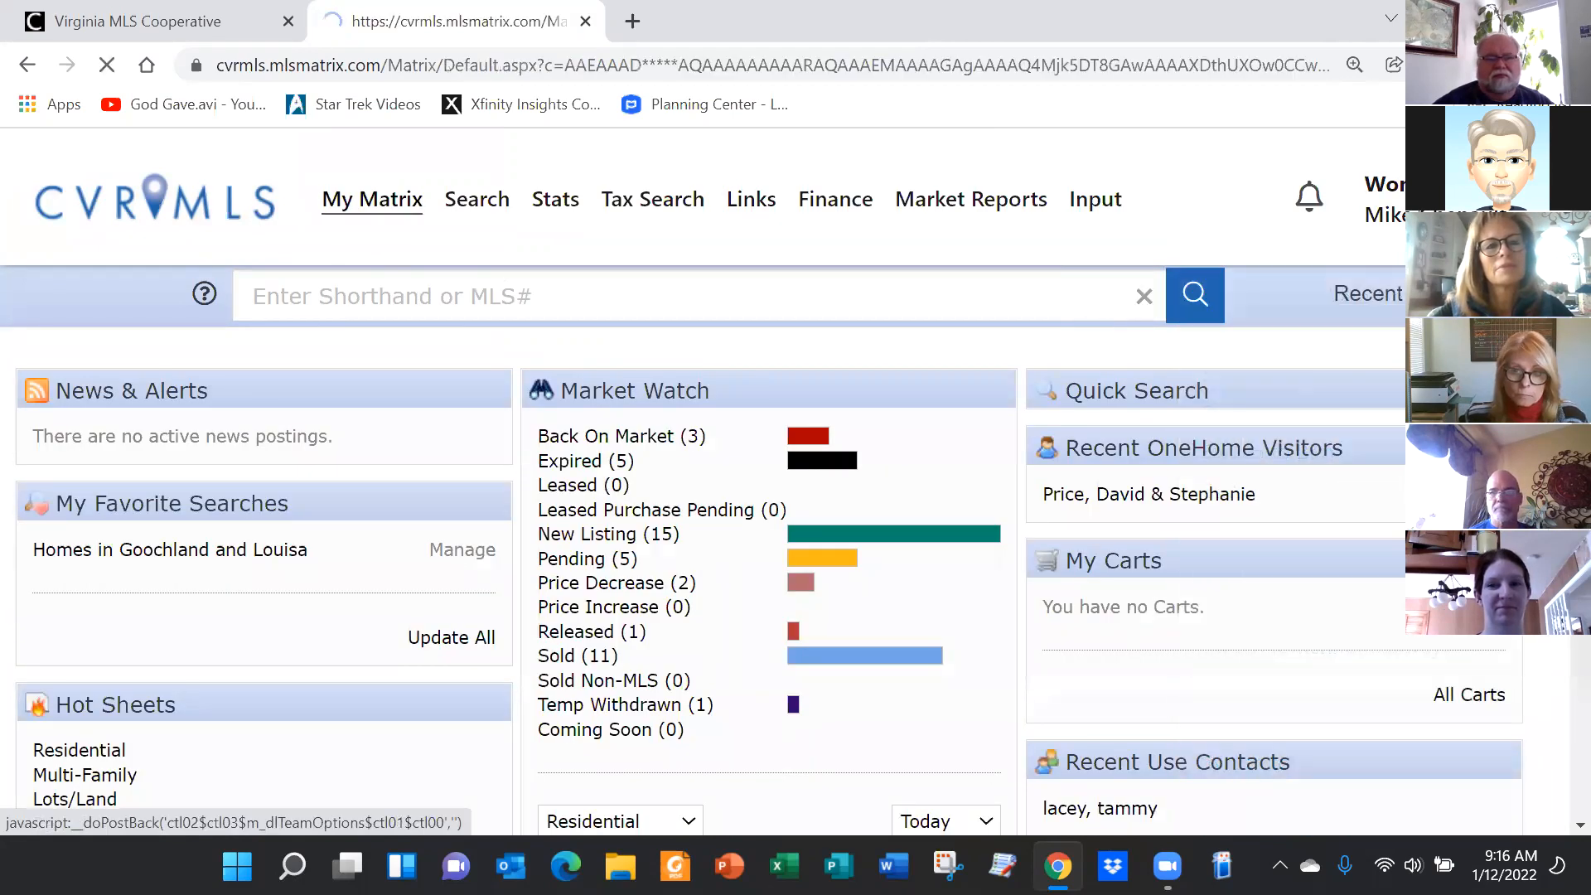
pyautogui.click(731, 197)
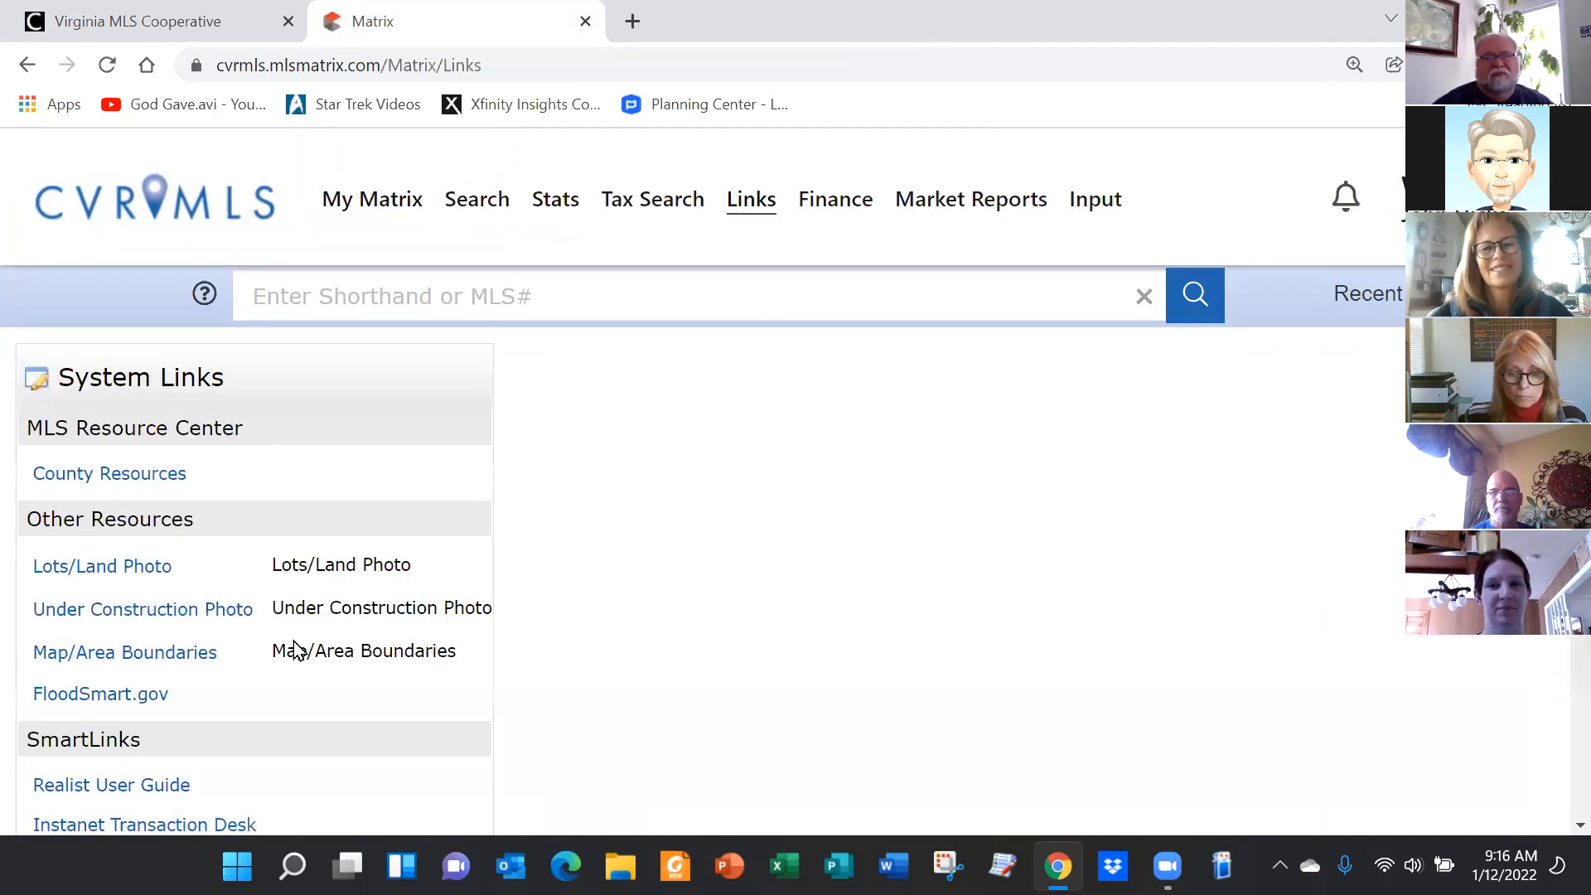
pyautogui.scroll(-5, 361, 520)
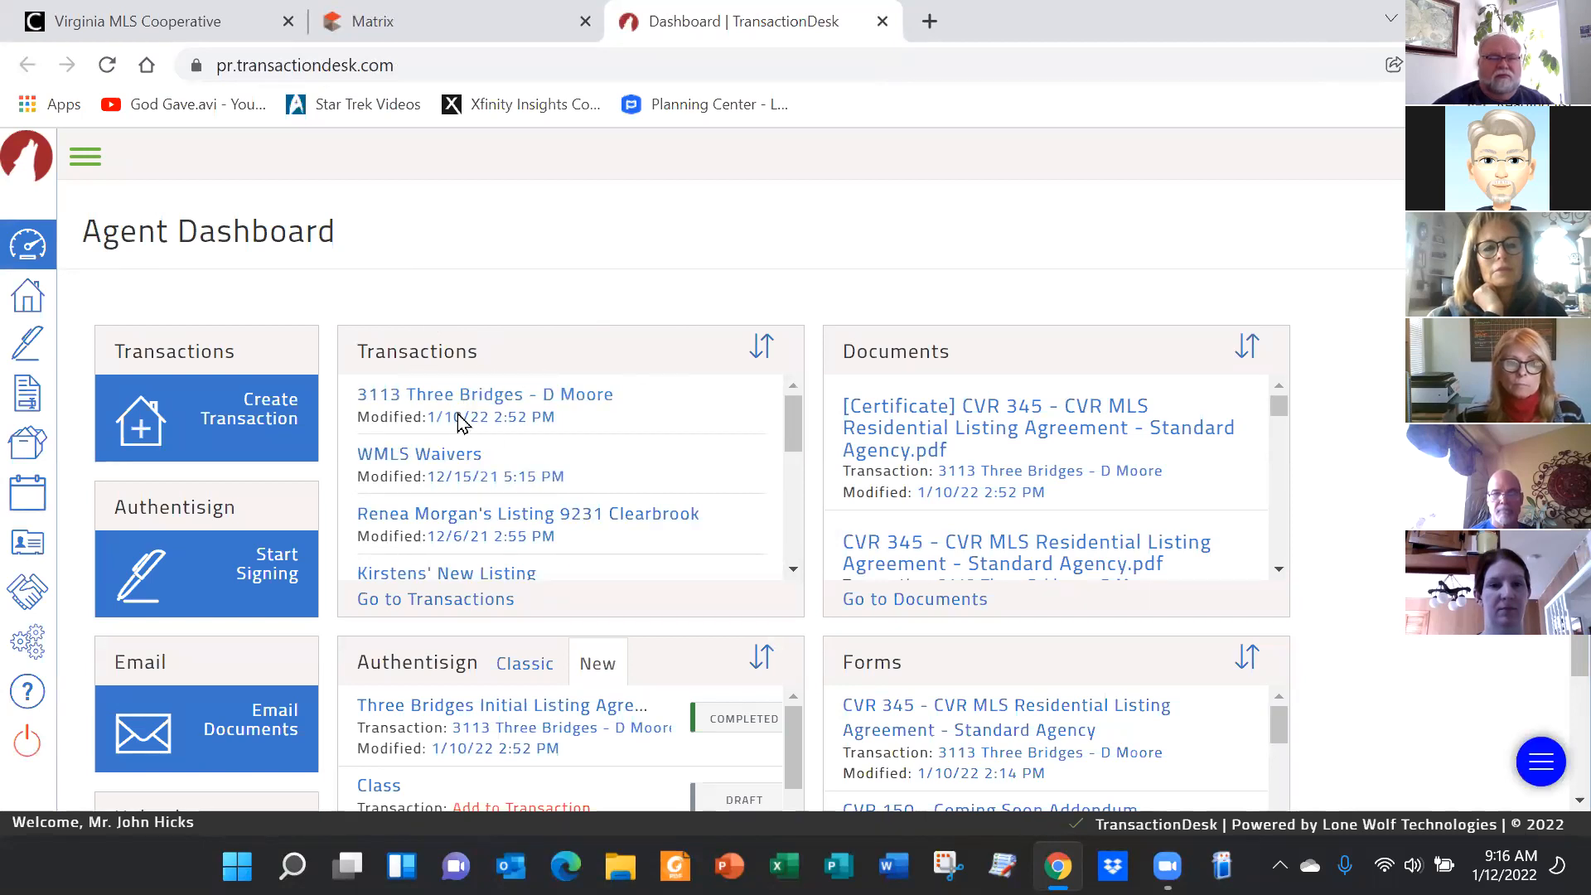
pyautogui.click(483, 402)
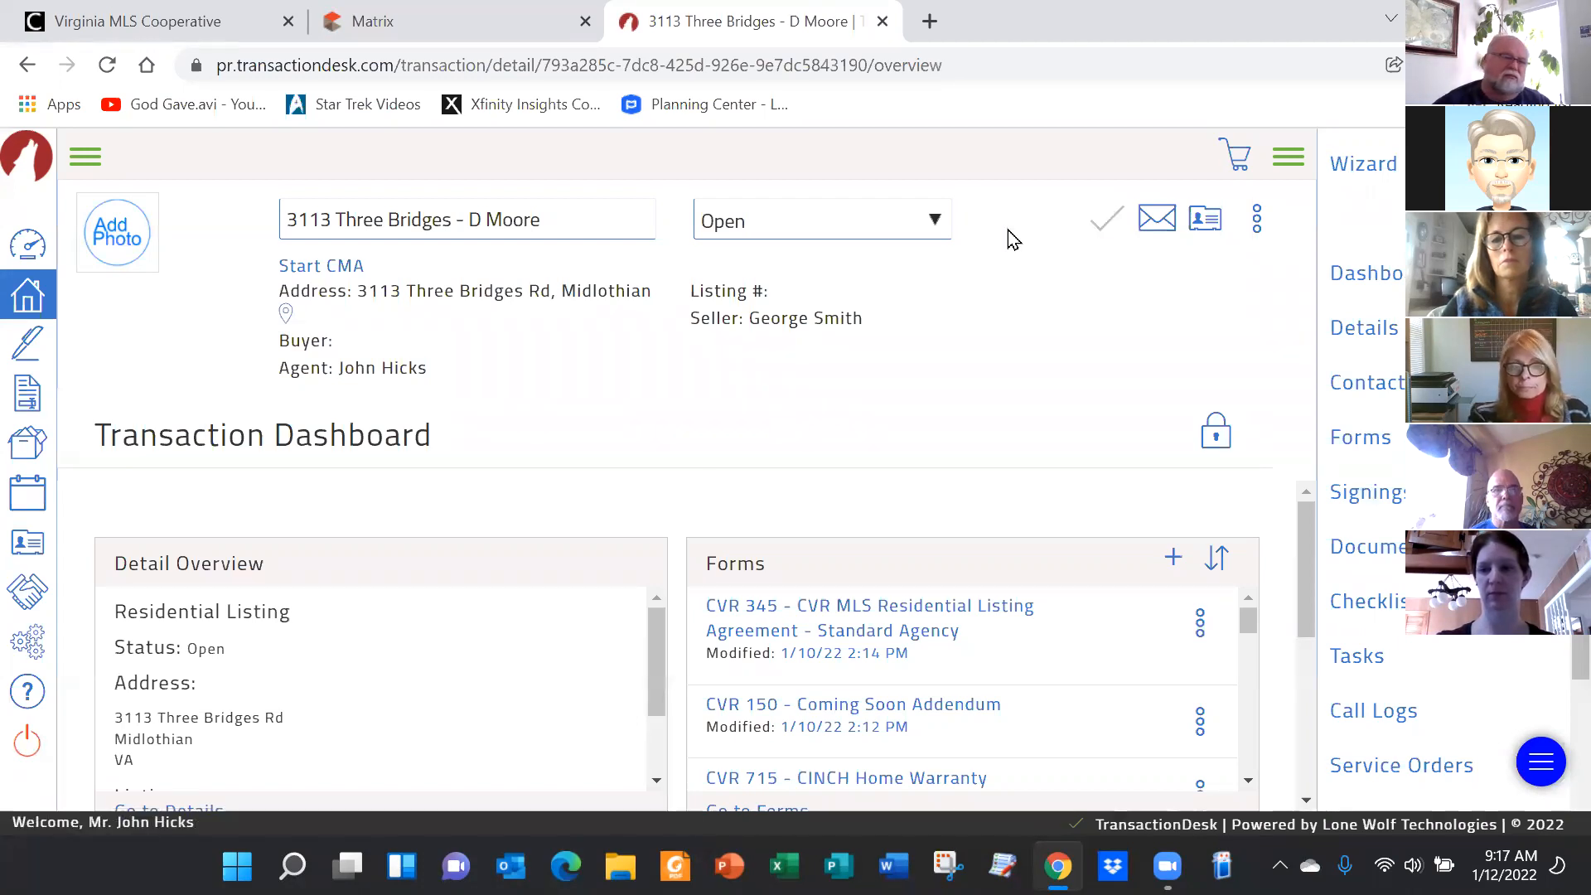
pyautogui.click(86, 158)
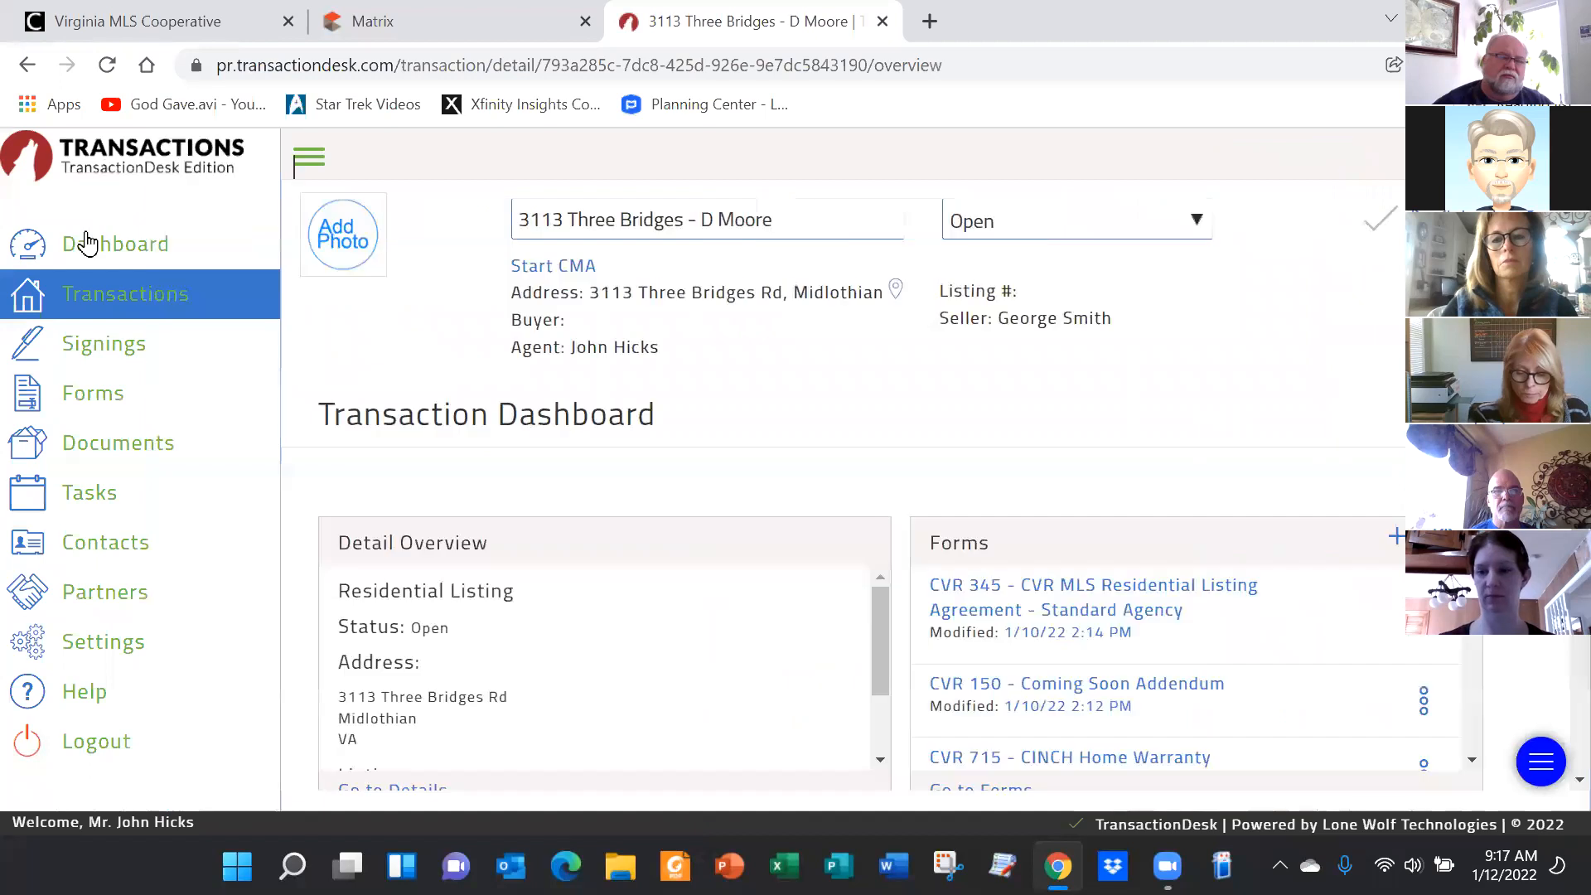
pyautogui.click(31, 254)
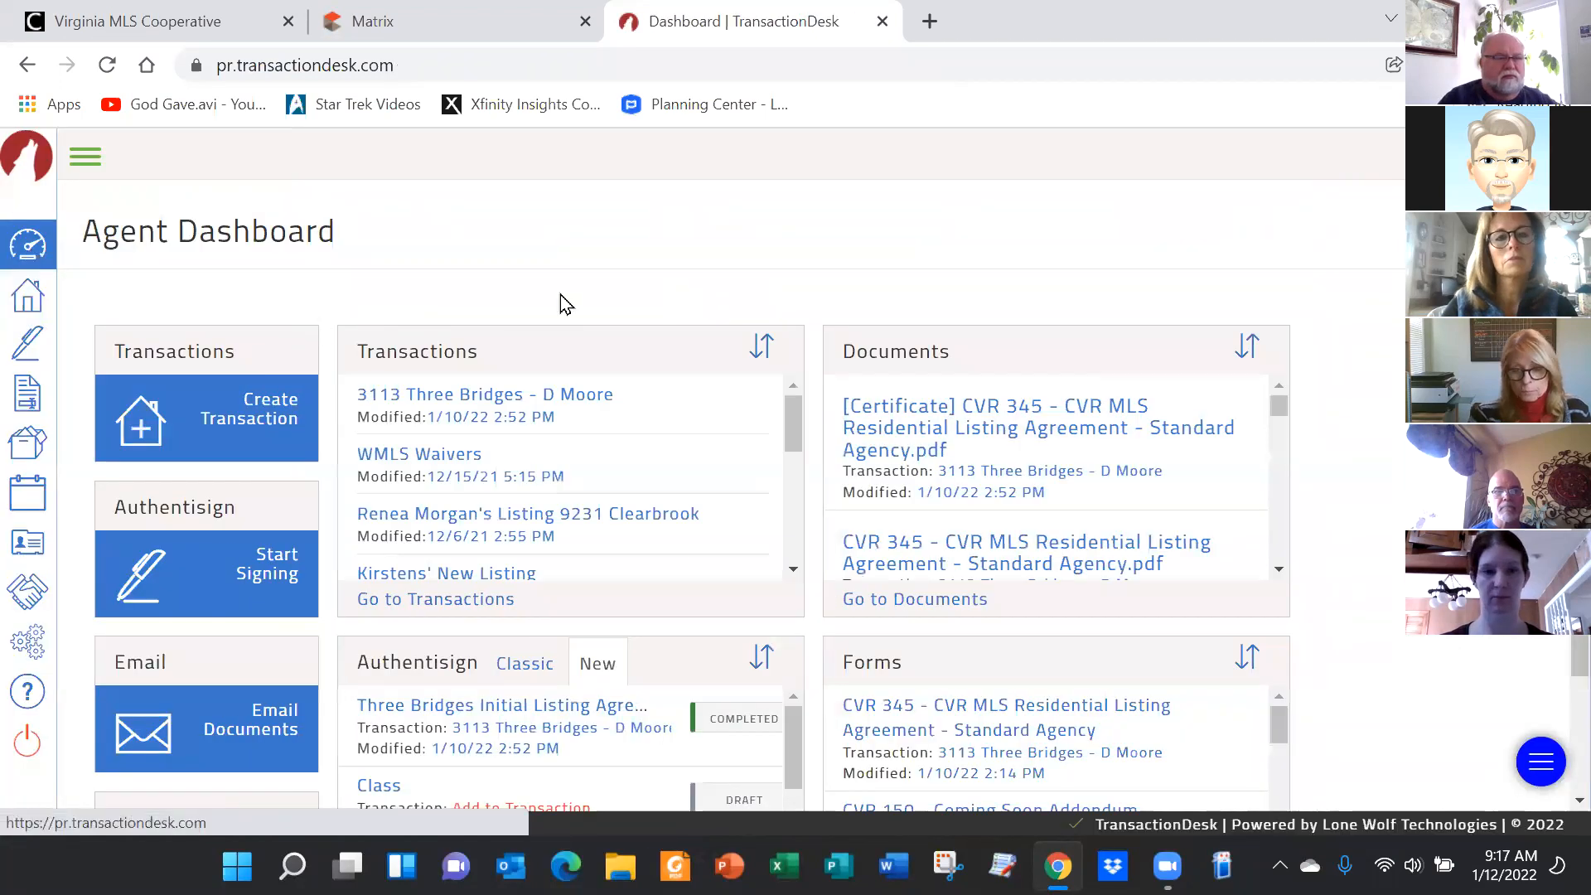
# Open the CVRMLS Listing Agreements/Related Forms folder in Forms, listing CVR 125 through CVR 357
pyautogui.click(27, 403)
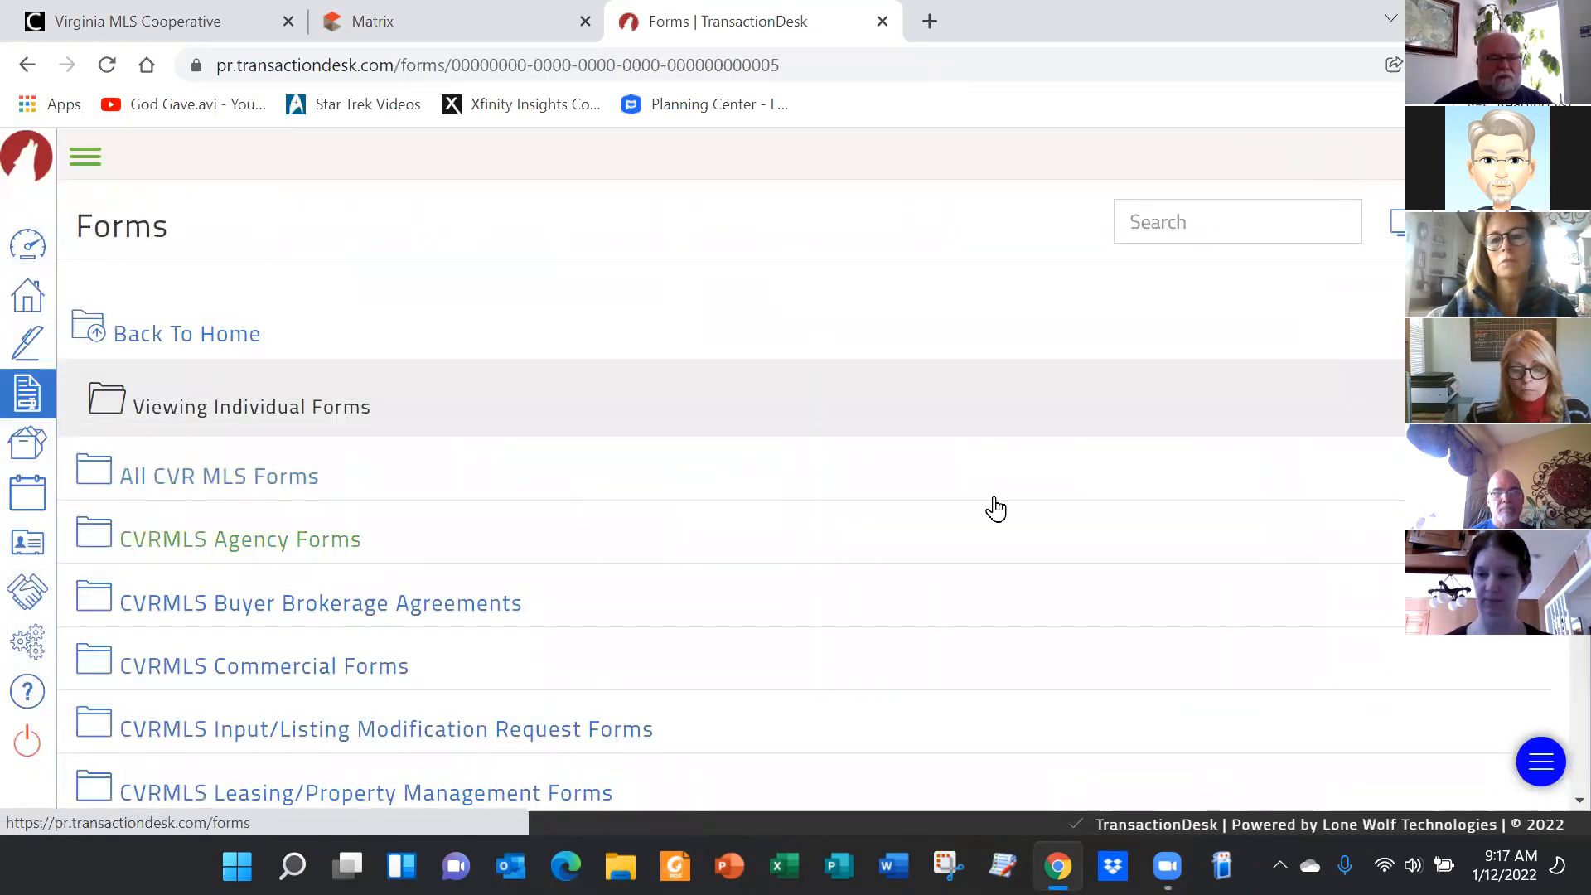
pyautogui.scroll(-3, 820, 542)
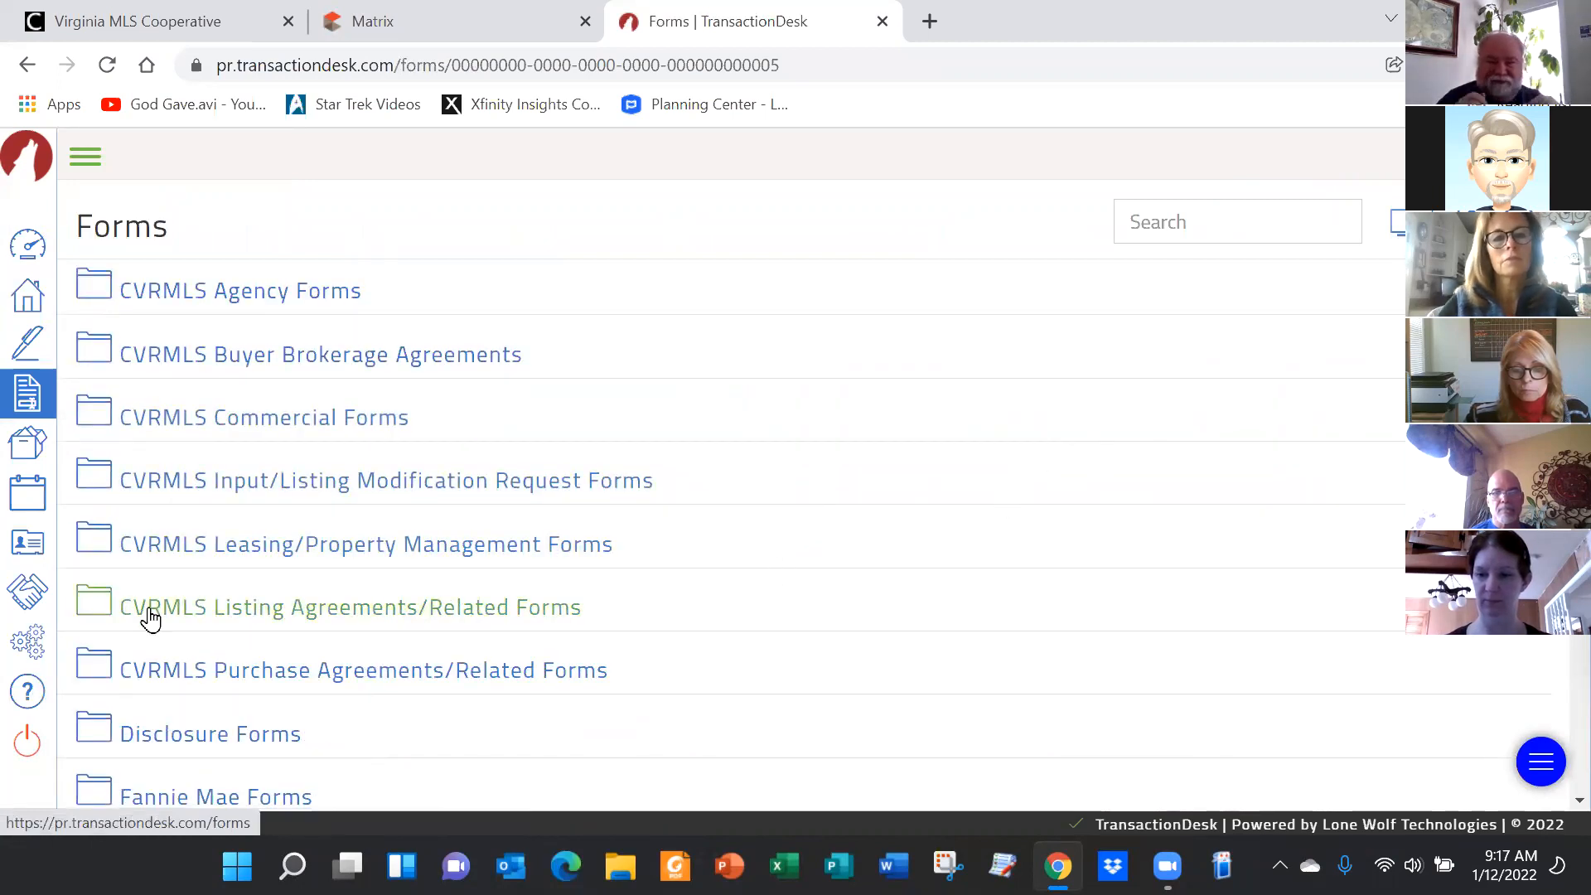
pyautogui.click(355, 620)
pyautogui.scroll(-2, 1009, 571)
pyautogui.scroll(-1, 1008, 574)
pyautogui.scroll(-1, 746, 646)
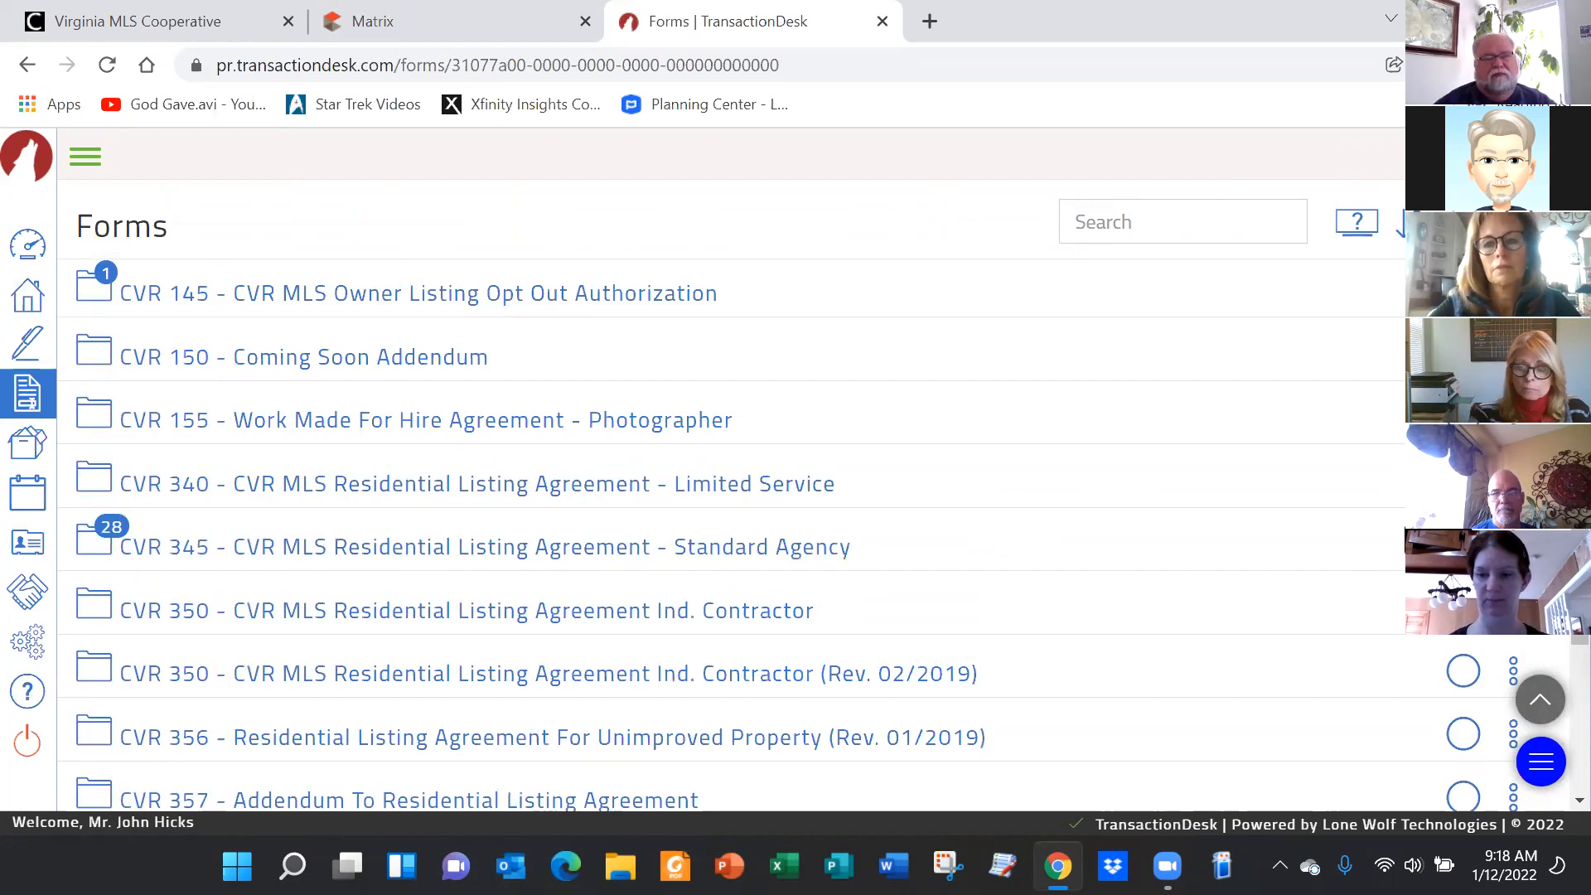
# Create a new standalone copy of the CVR 345 Residential Listing Agreement form
pyautogui.click(1512, 543)
pyautogui.click(1458, 385)
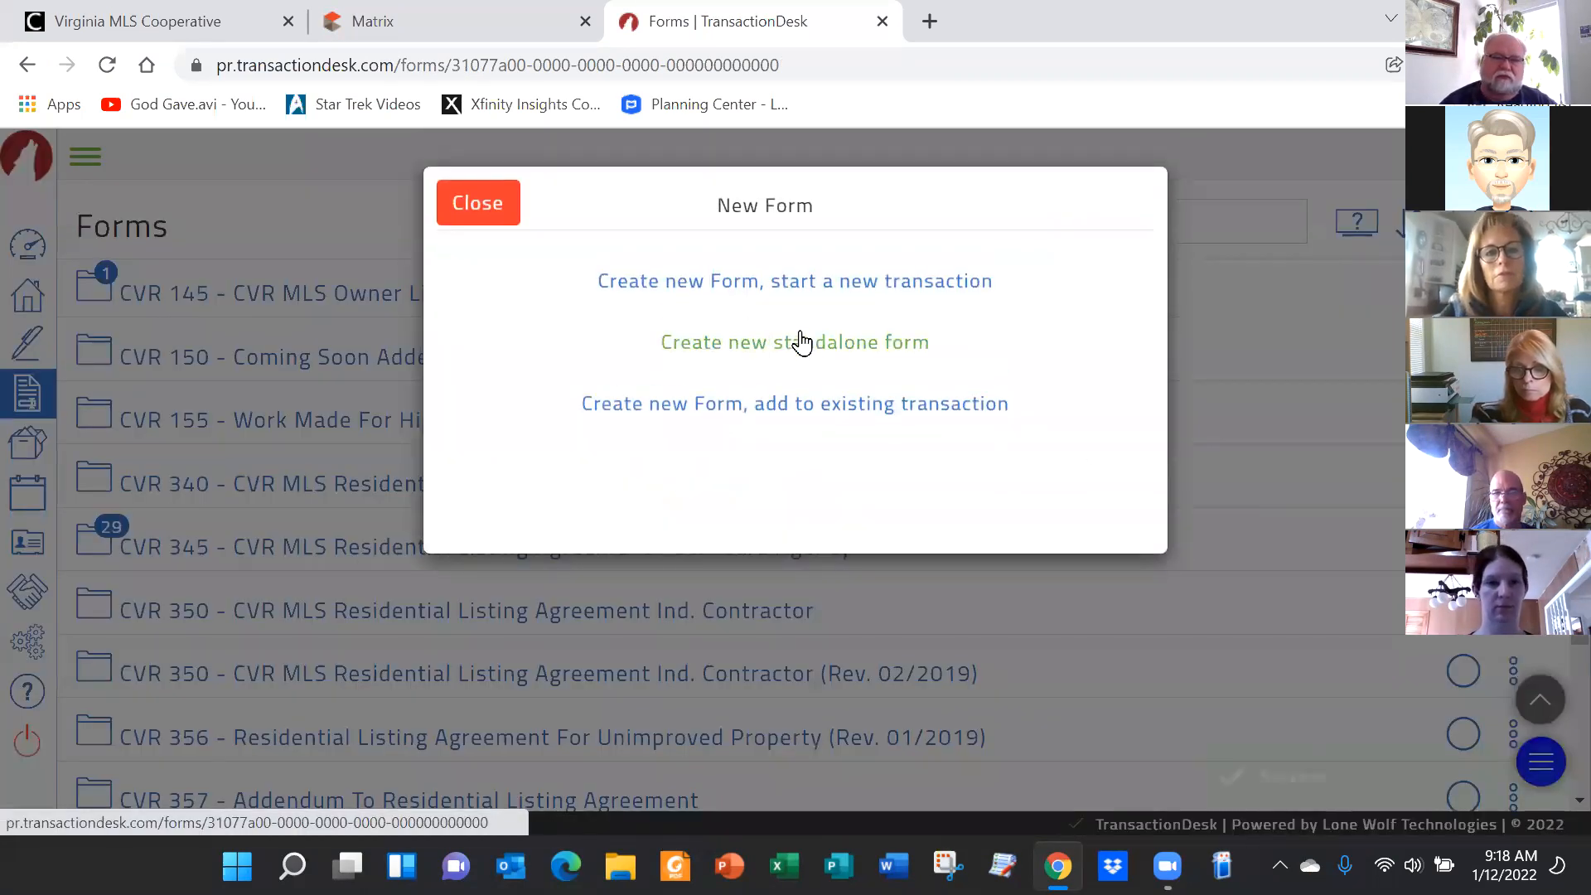
pyautogui.click(800, 341)
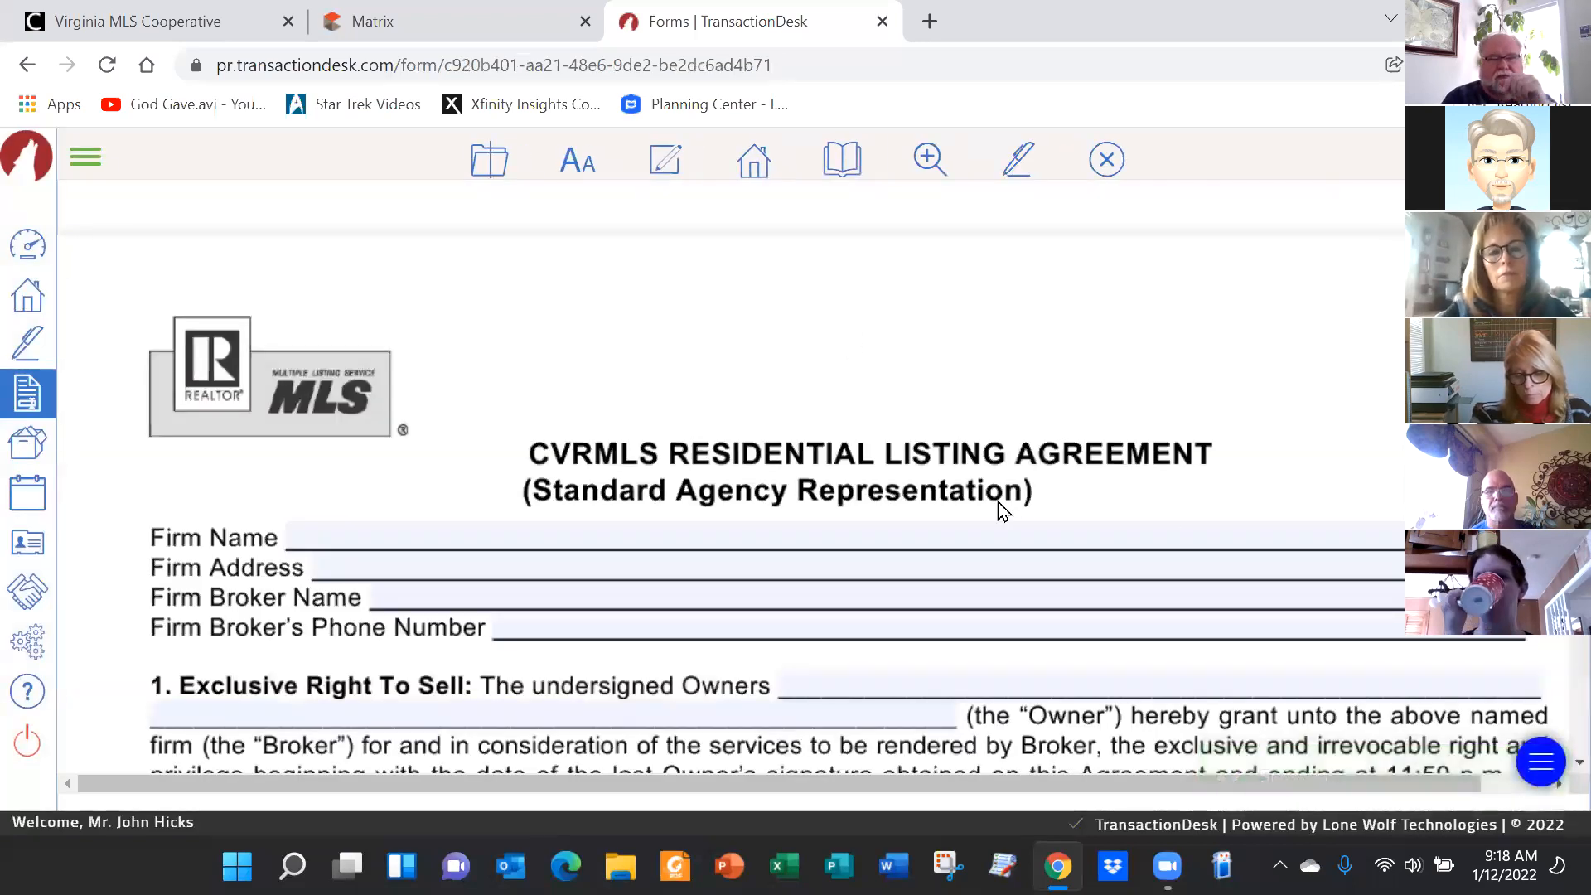
pyautogui.scroll(-4, 996, 501)
pyautogui.scroll(4, 999, 497)
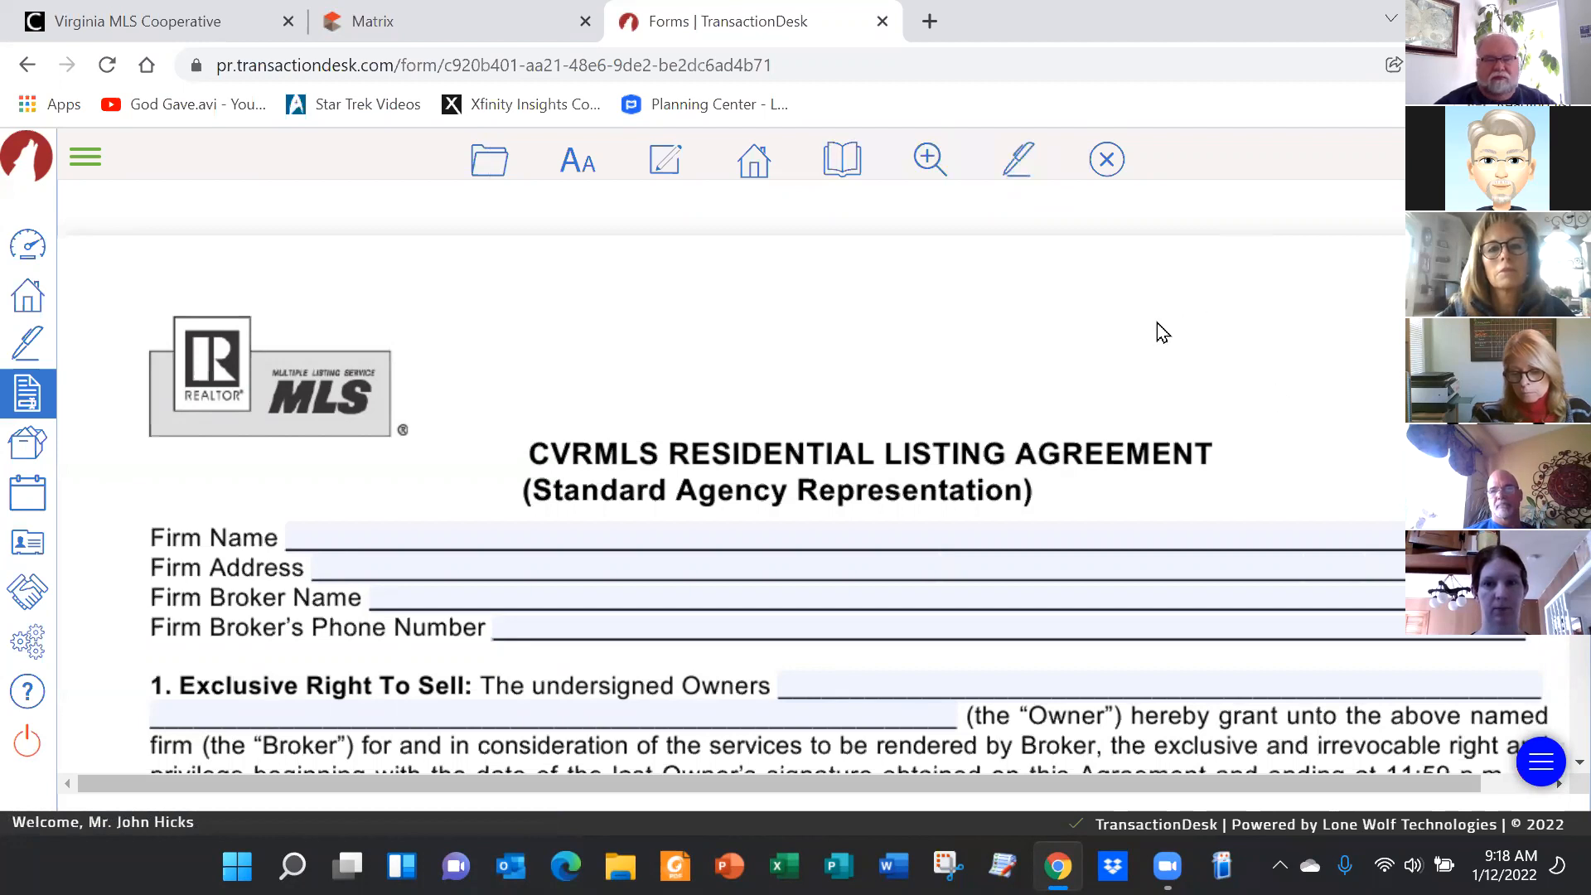
pyautogui.scroll(-1, 1147, 318)
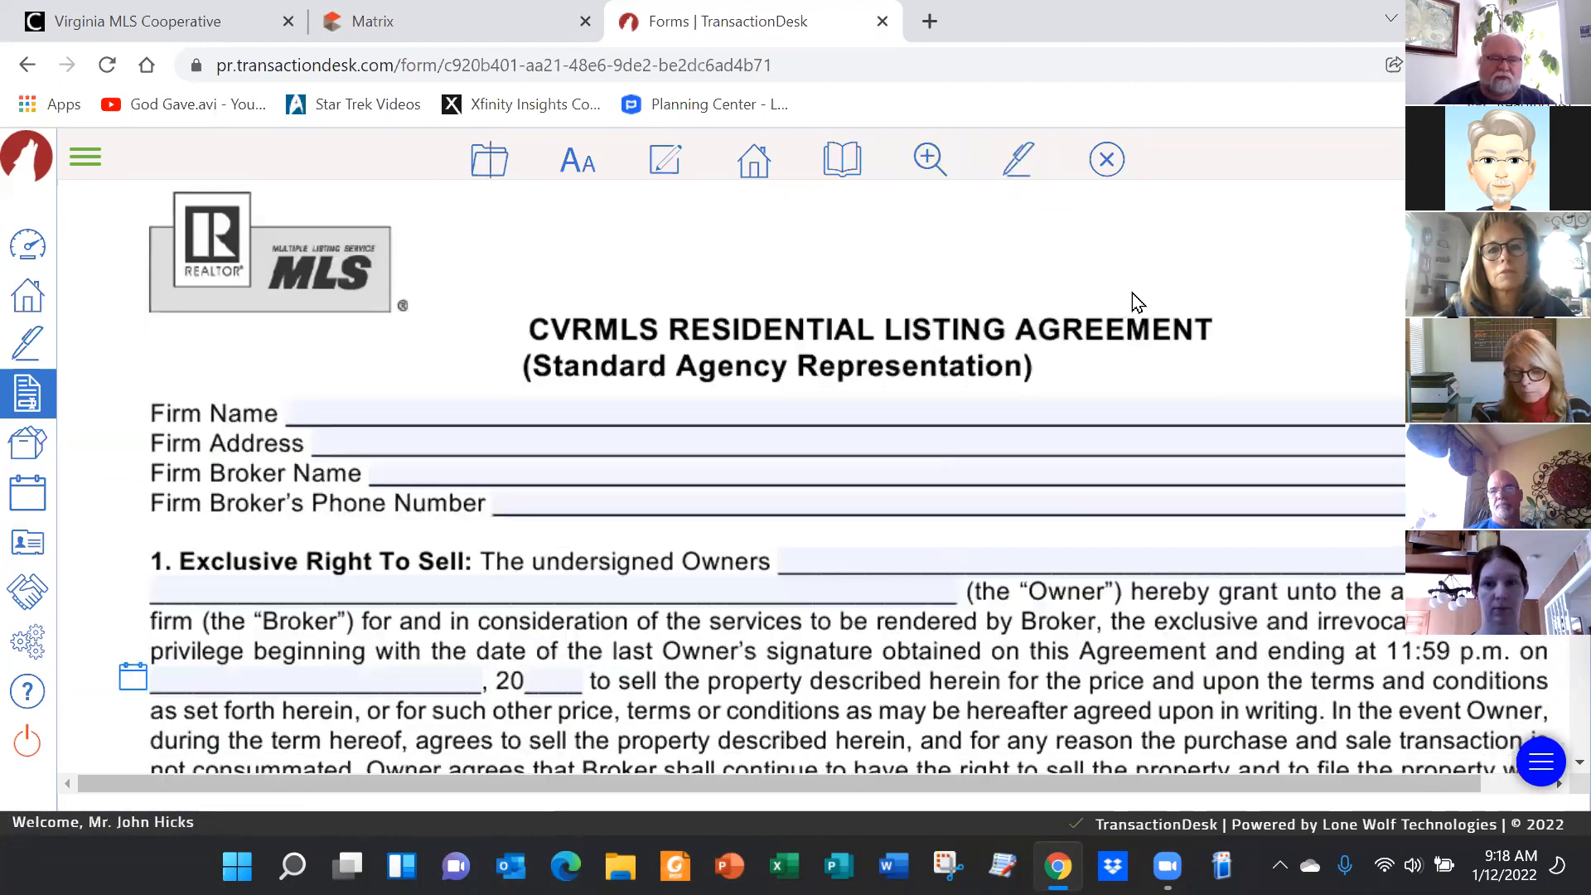
pyautogui.click(441, 413)
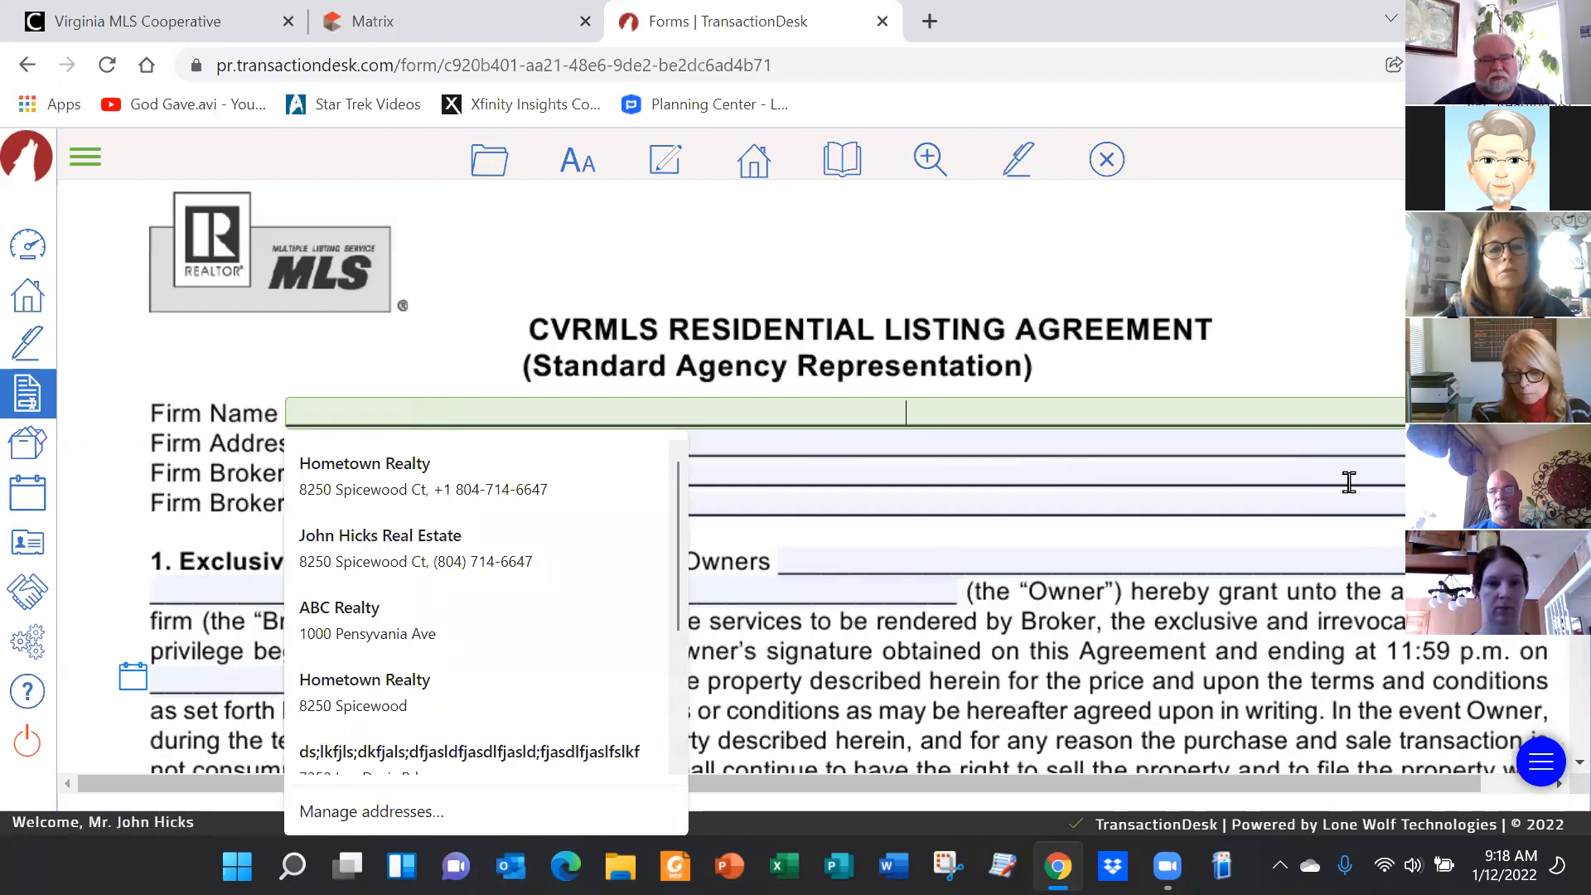
# Enter 'Ocean County Realty' as the Firm Name, dismissing the autofill suggestions
pyautogui.write('Ocean County Realty')
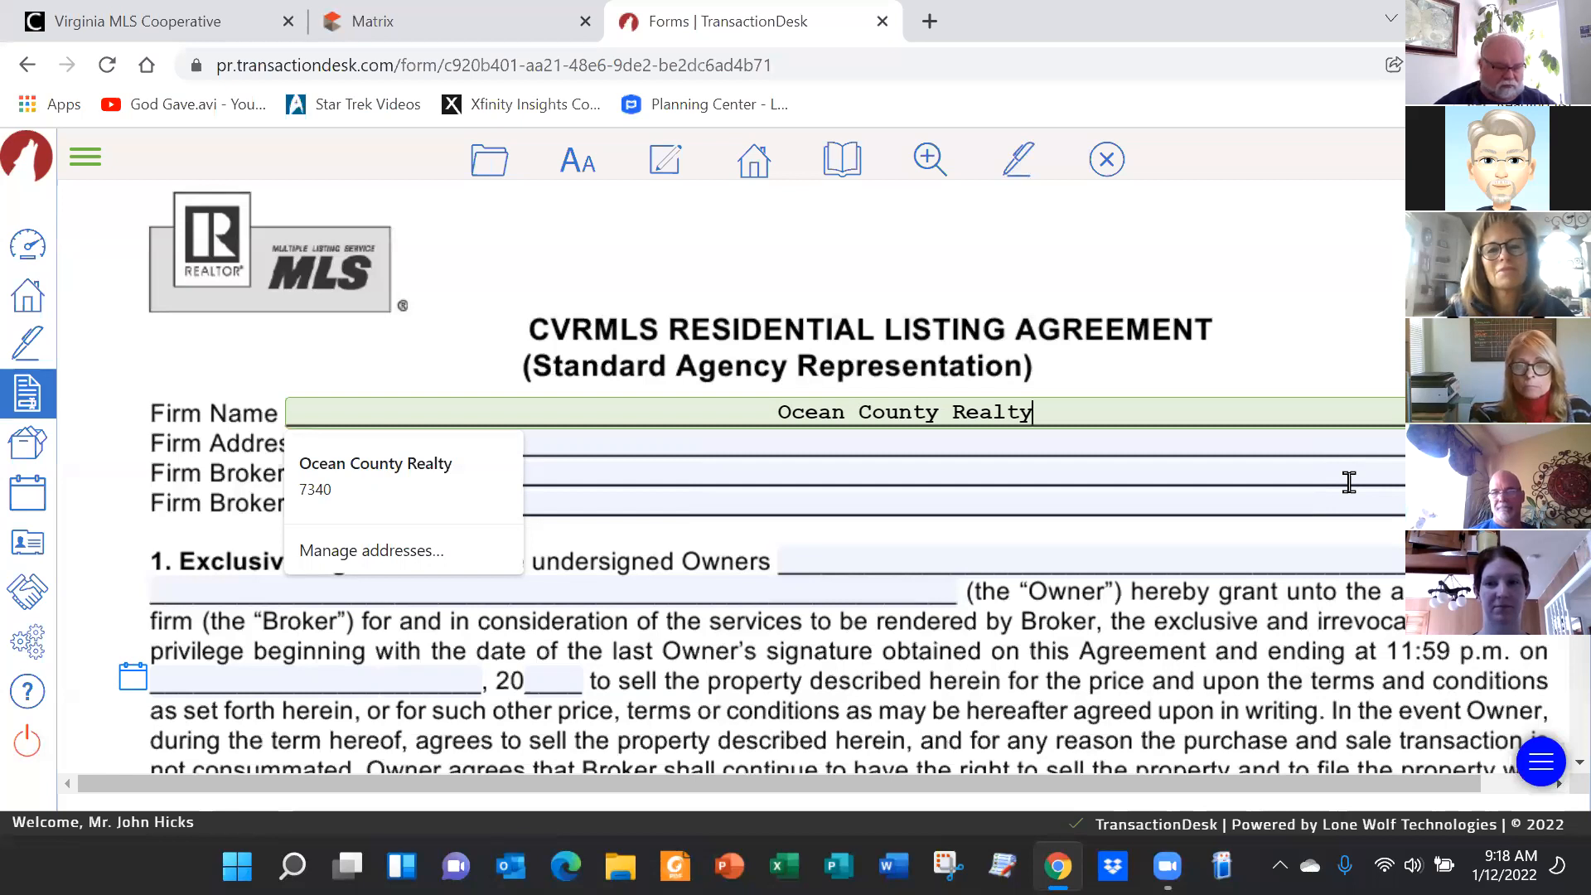
pyautogui.click(605, 430)
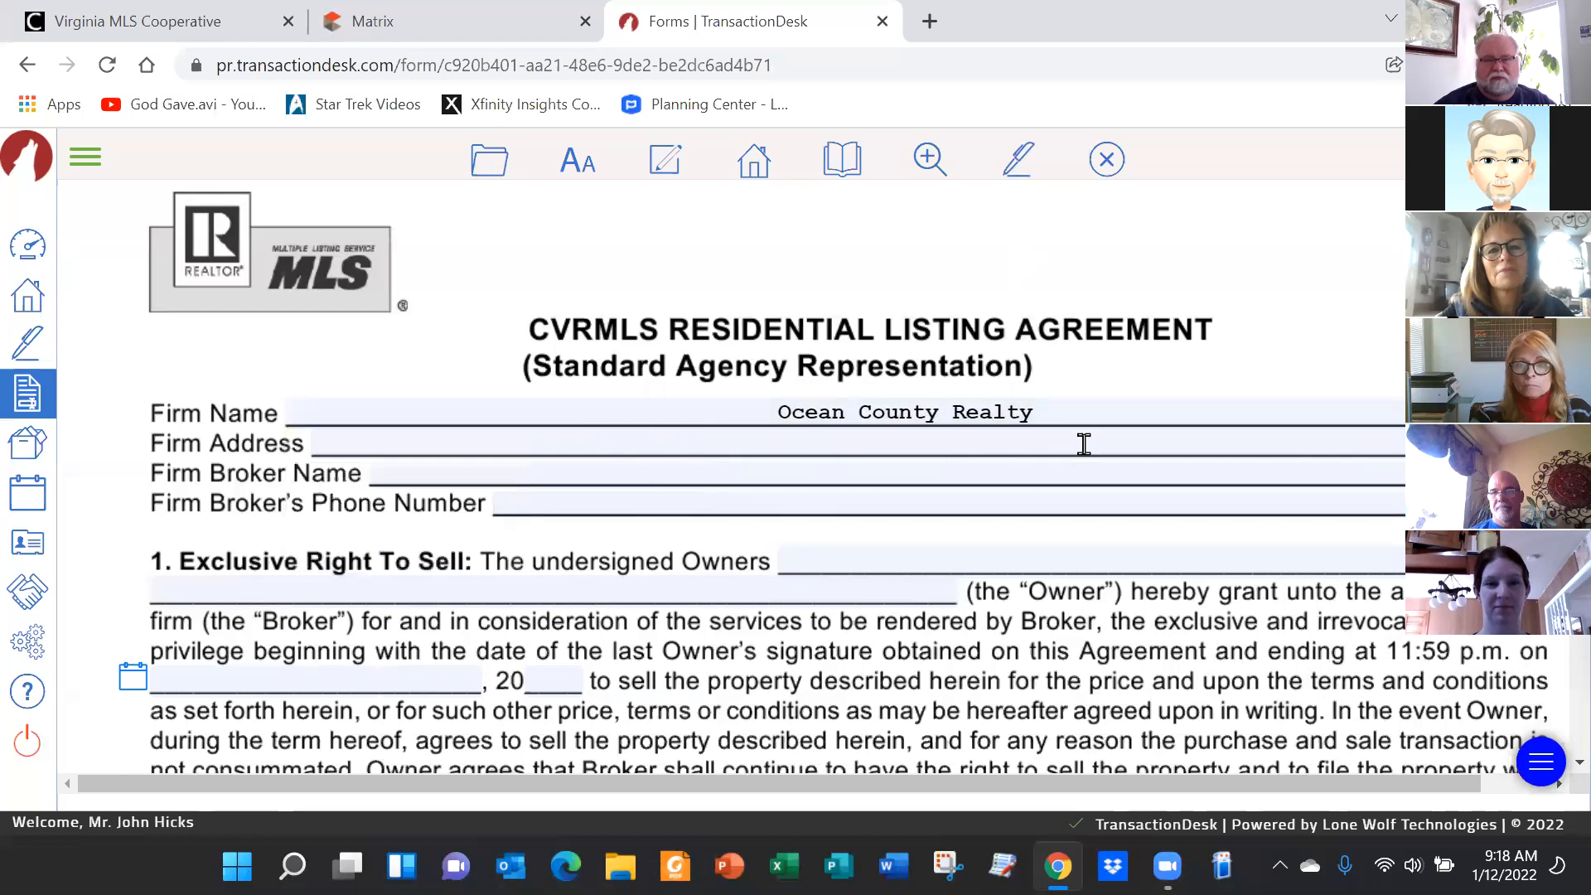
pyautogui.click(1051, 406)
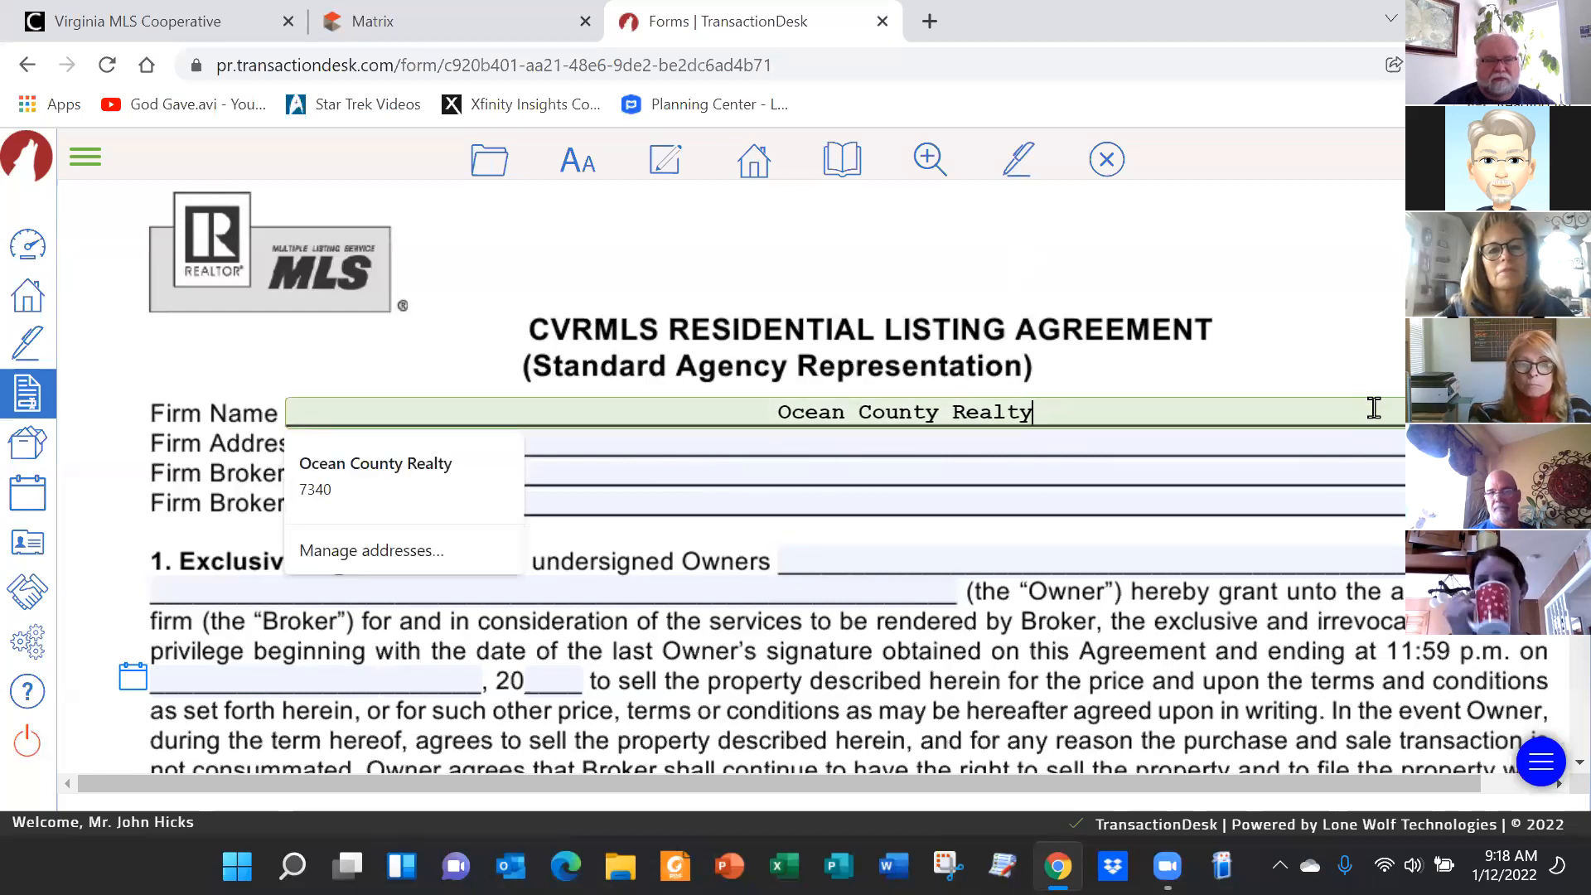
pyautogui.press('Tab')
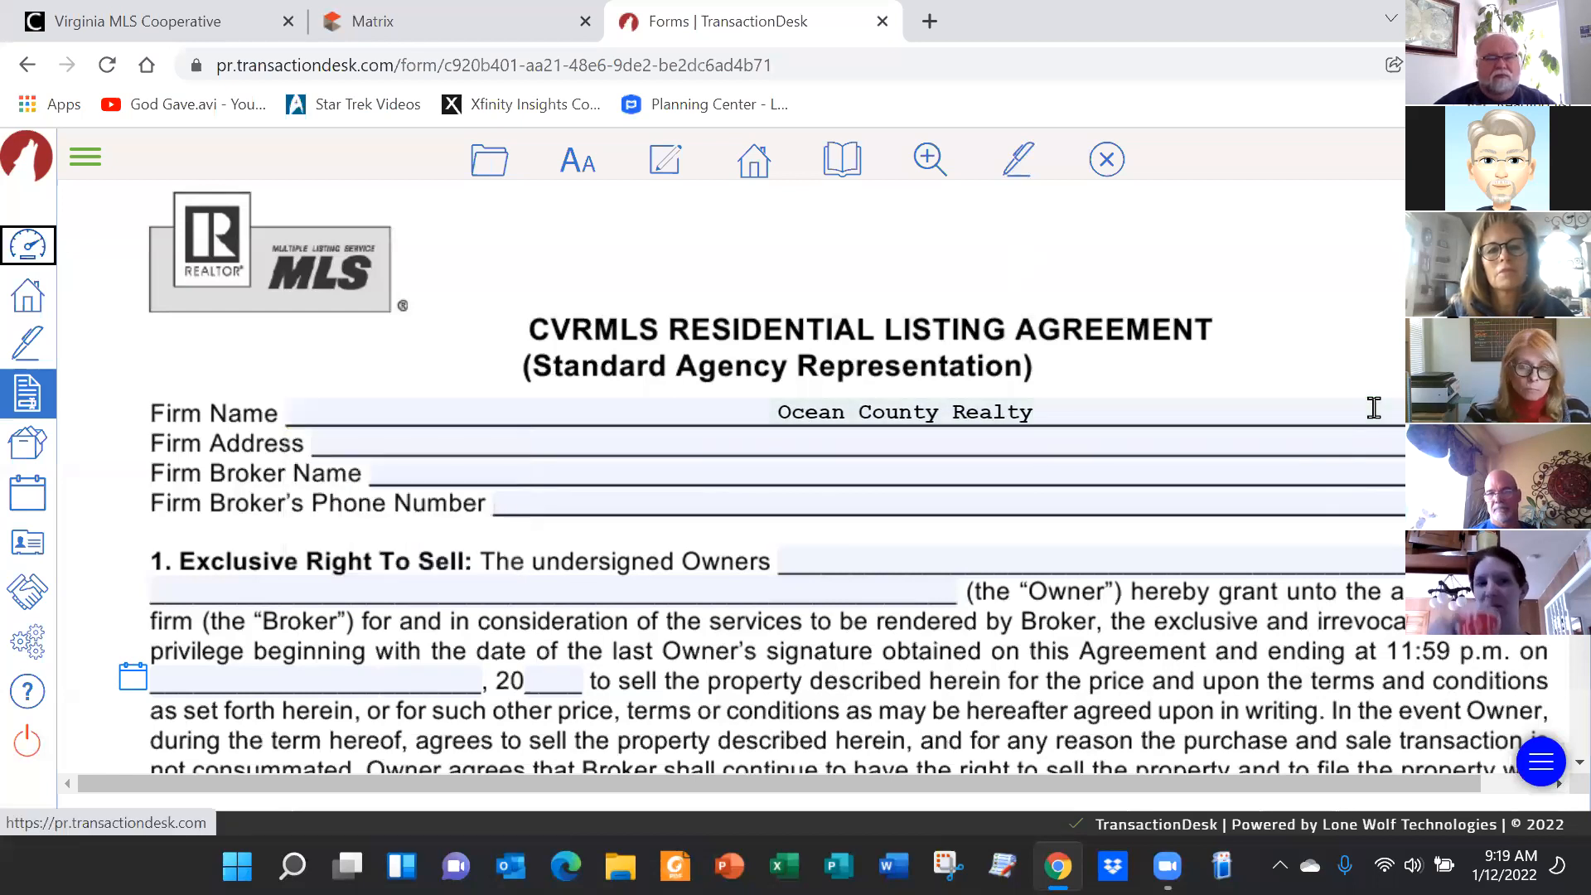
# Enter the firm's street number and street name in the first Firm Address box
pyautogui.click(828, 444)
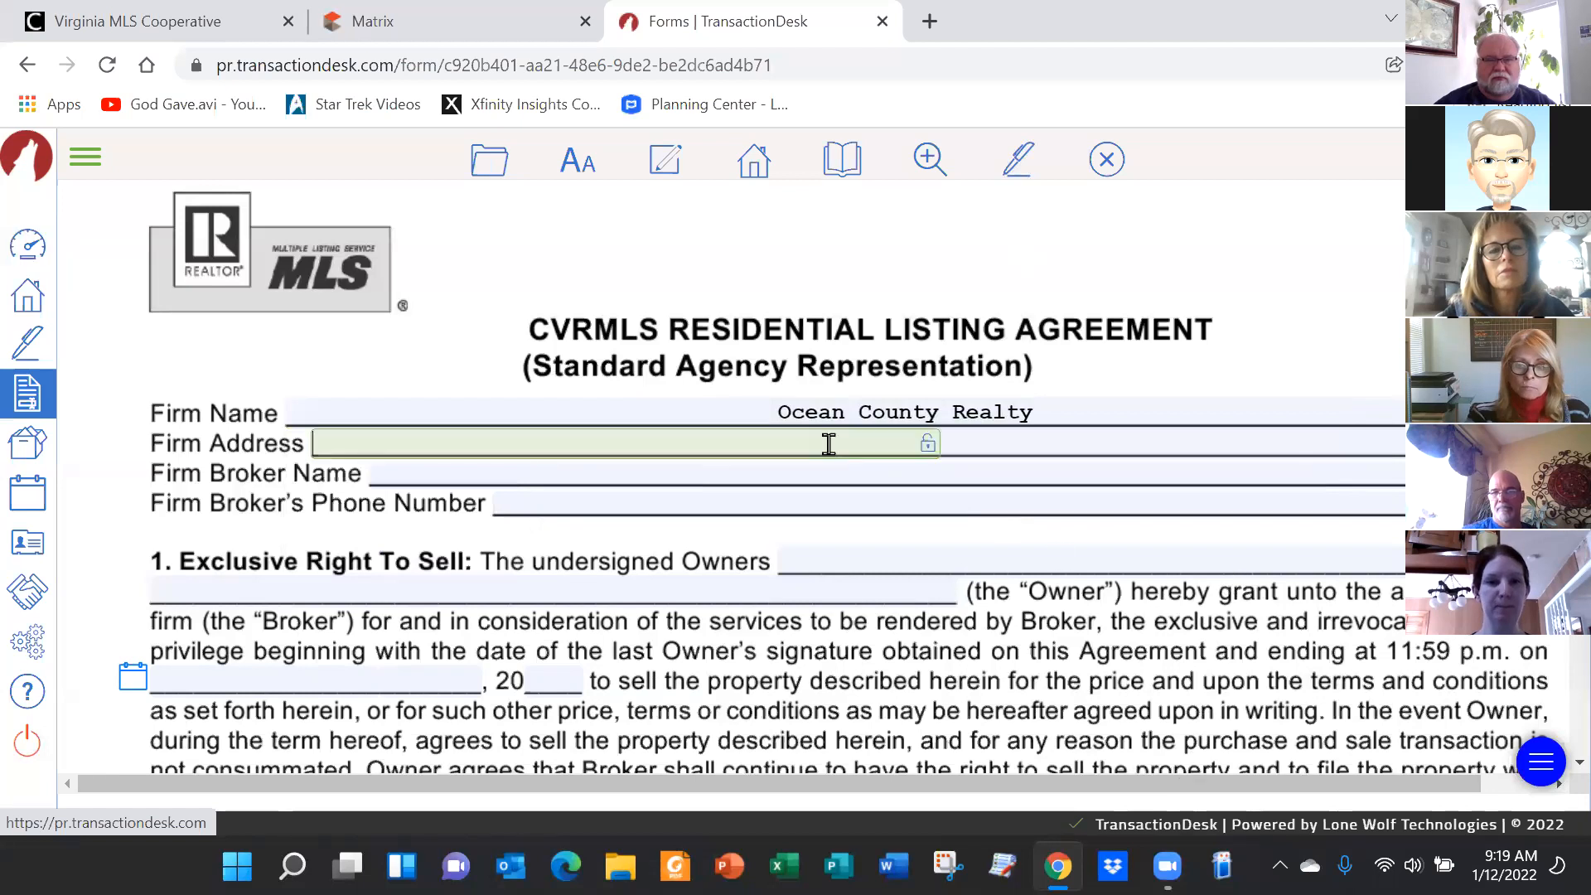
pyautogui.press('Tab')
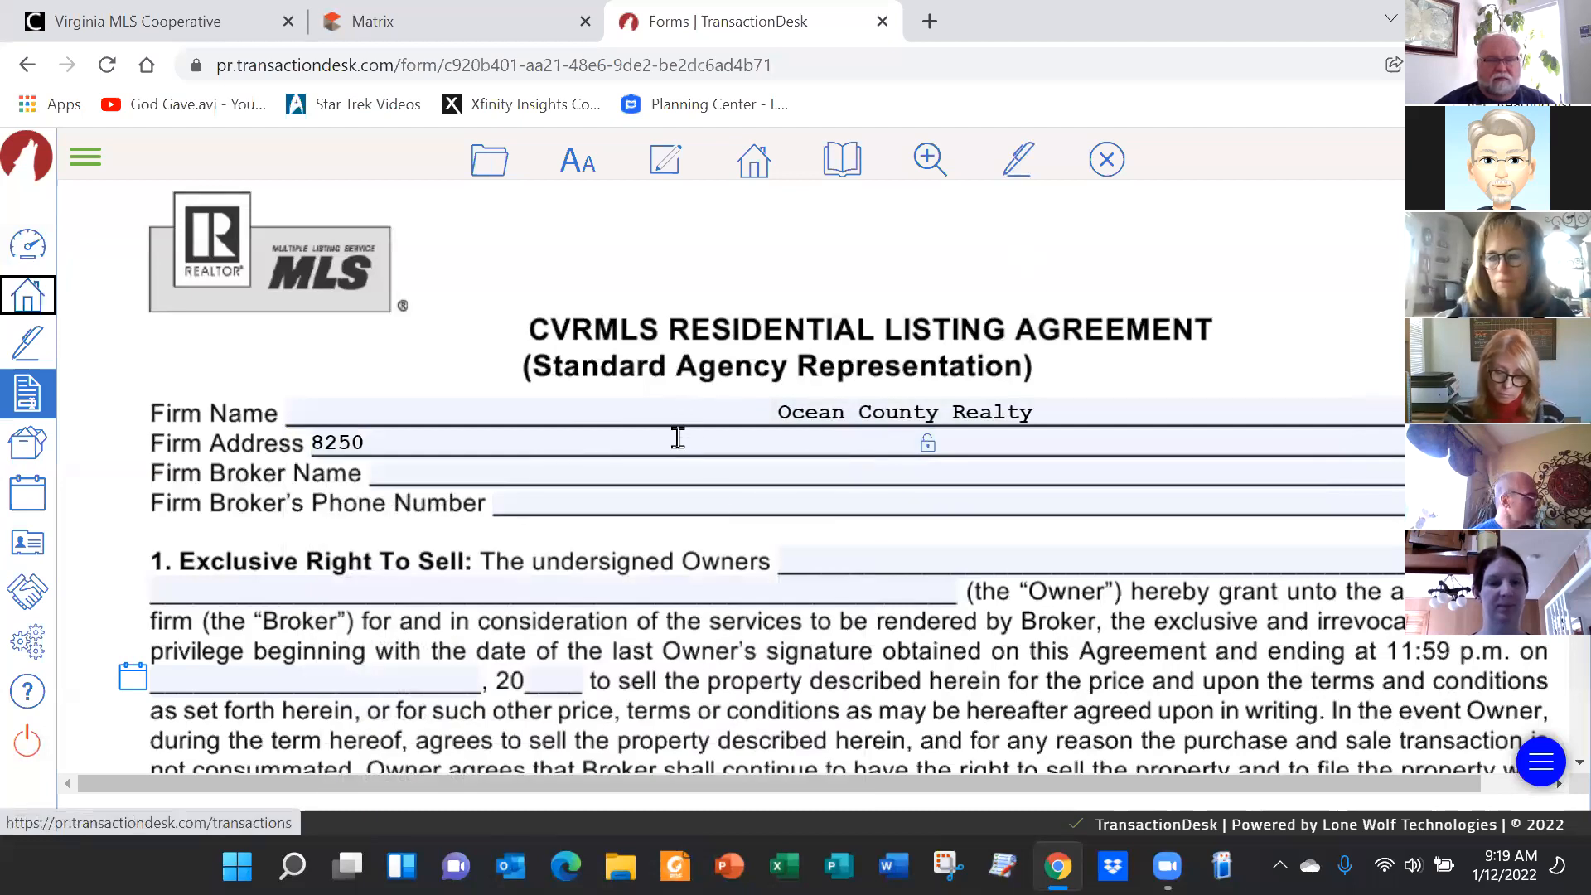
pyautogui.press('Tab')
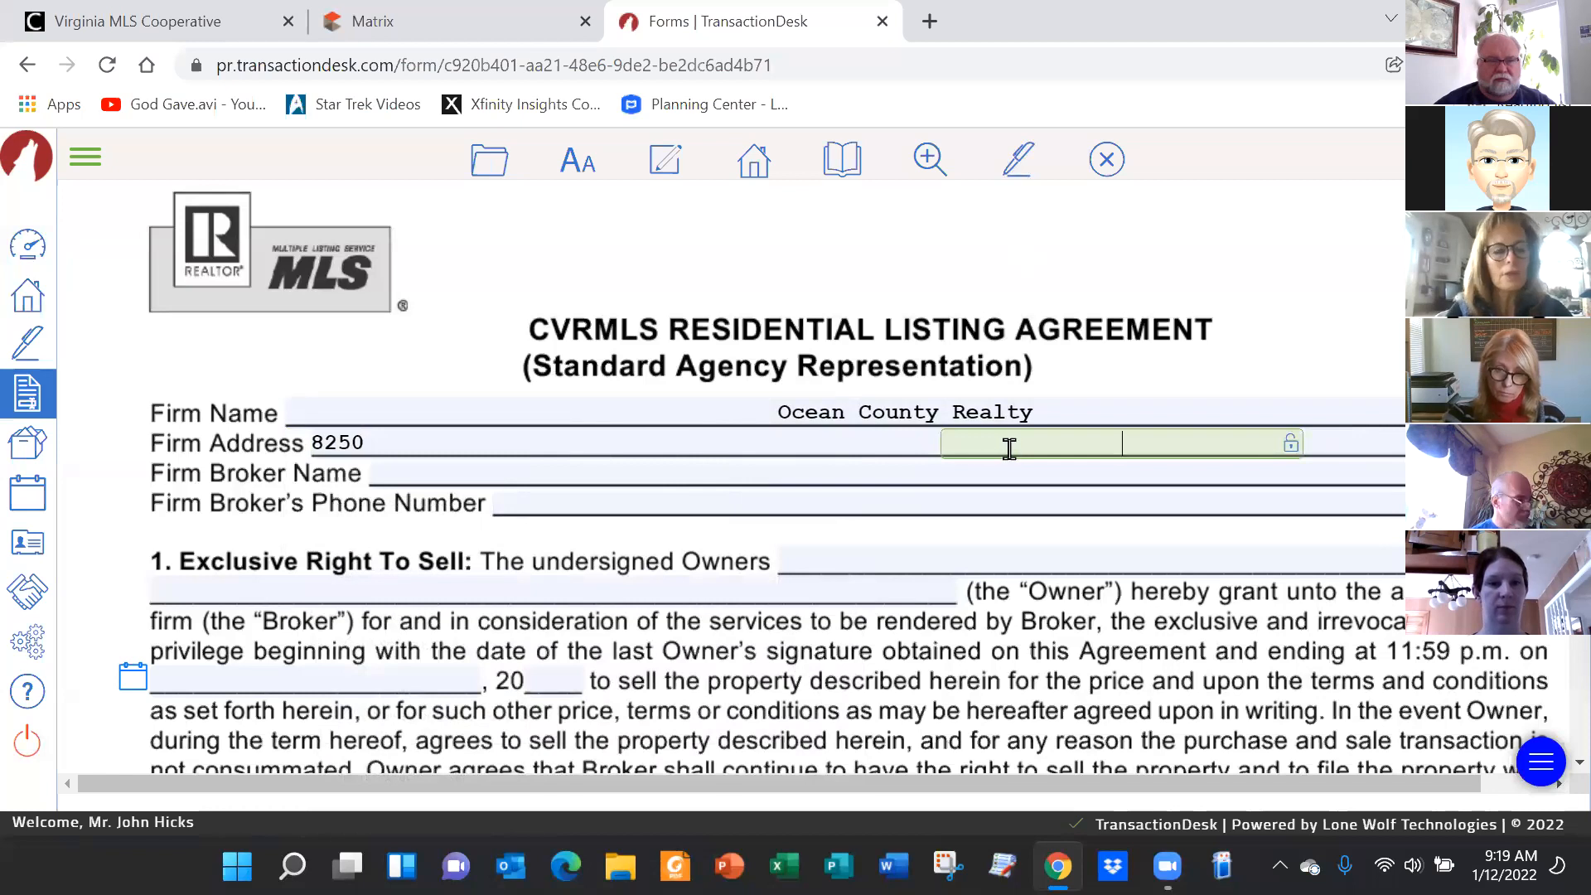
pyautogui.write('Sp')
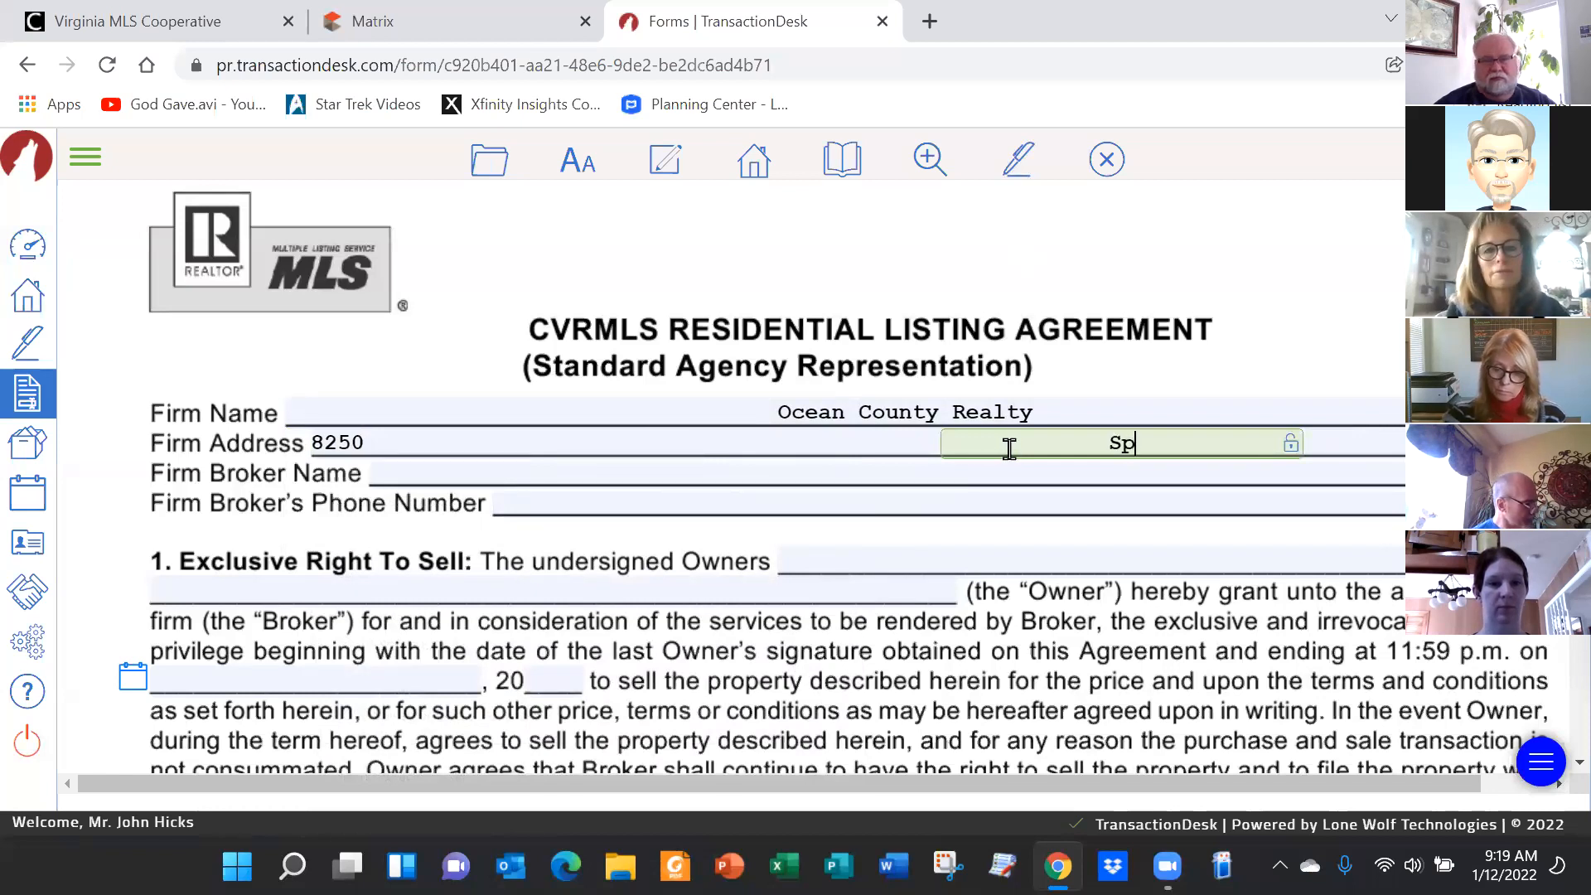
pyautogui.write('icewood')
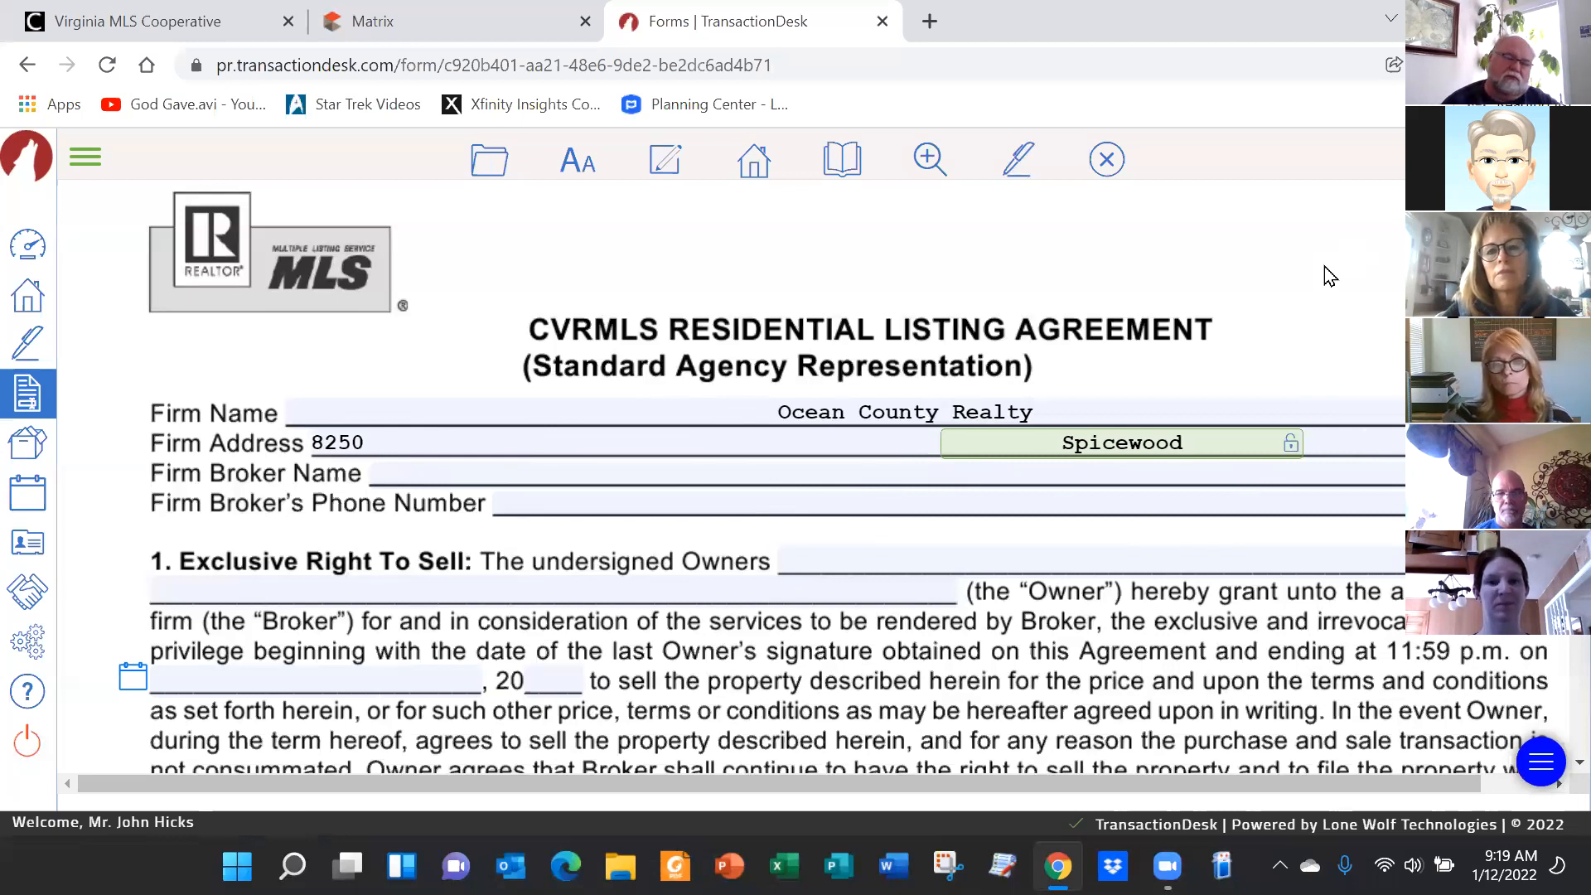
pyautogui.press('BackSpace')
pyautogui.press('BackSpace')
pyautogui.press('BackSpace')
pyautogui.press('BackSpace')
pyautogui.press('BackSpace')
pyautogui.press('BackSpace')
pyautogui.press('BackSpace')
pyautogui.press('BackSpace')
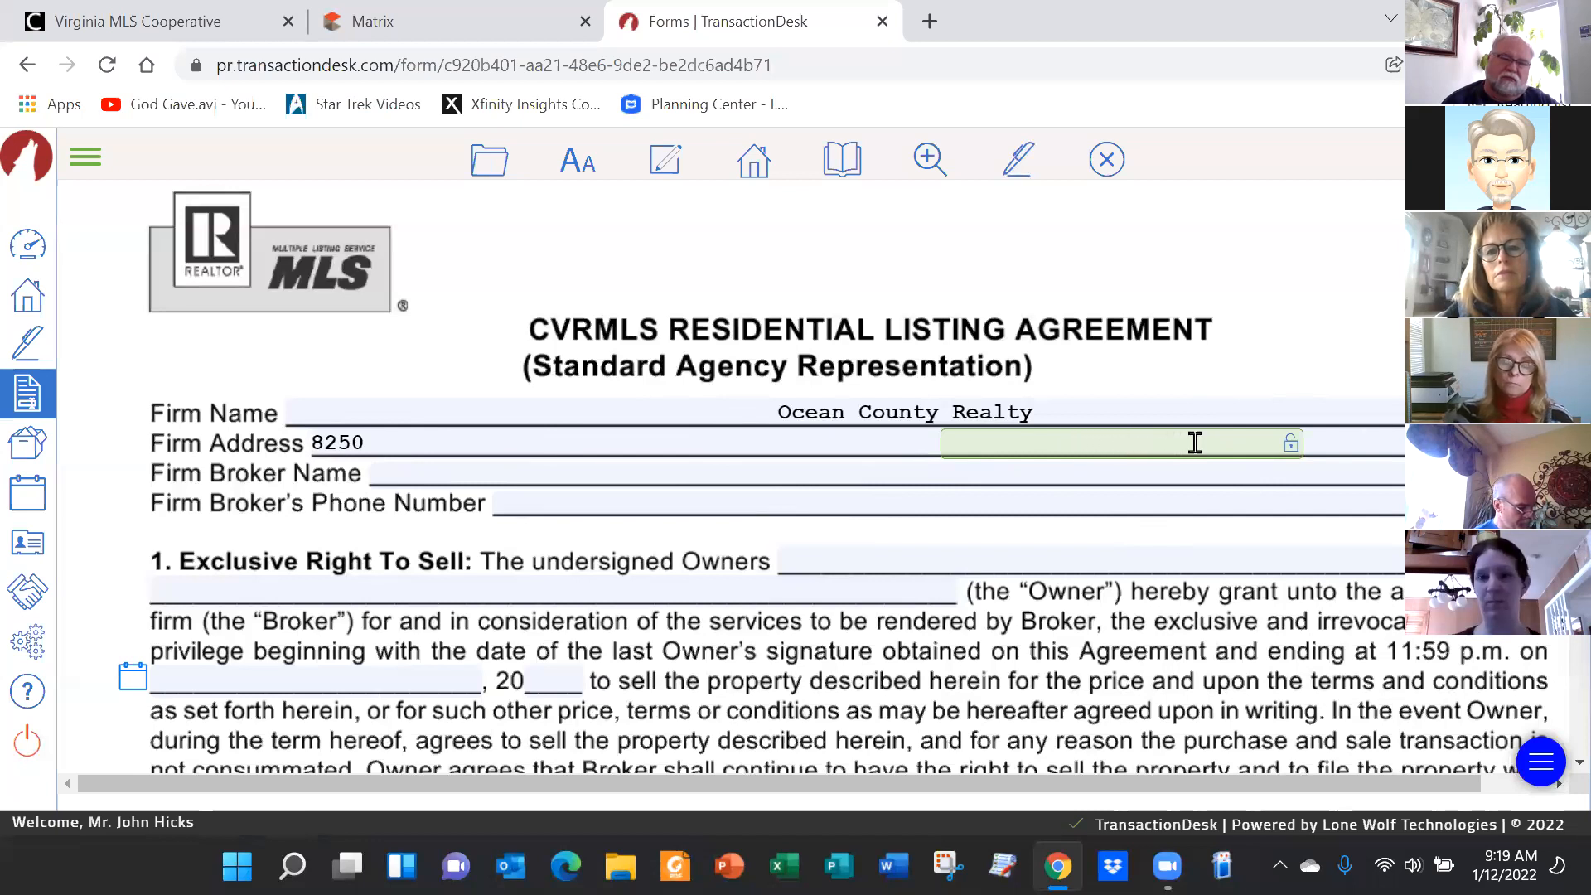
pyautogui.click(392, 448)
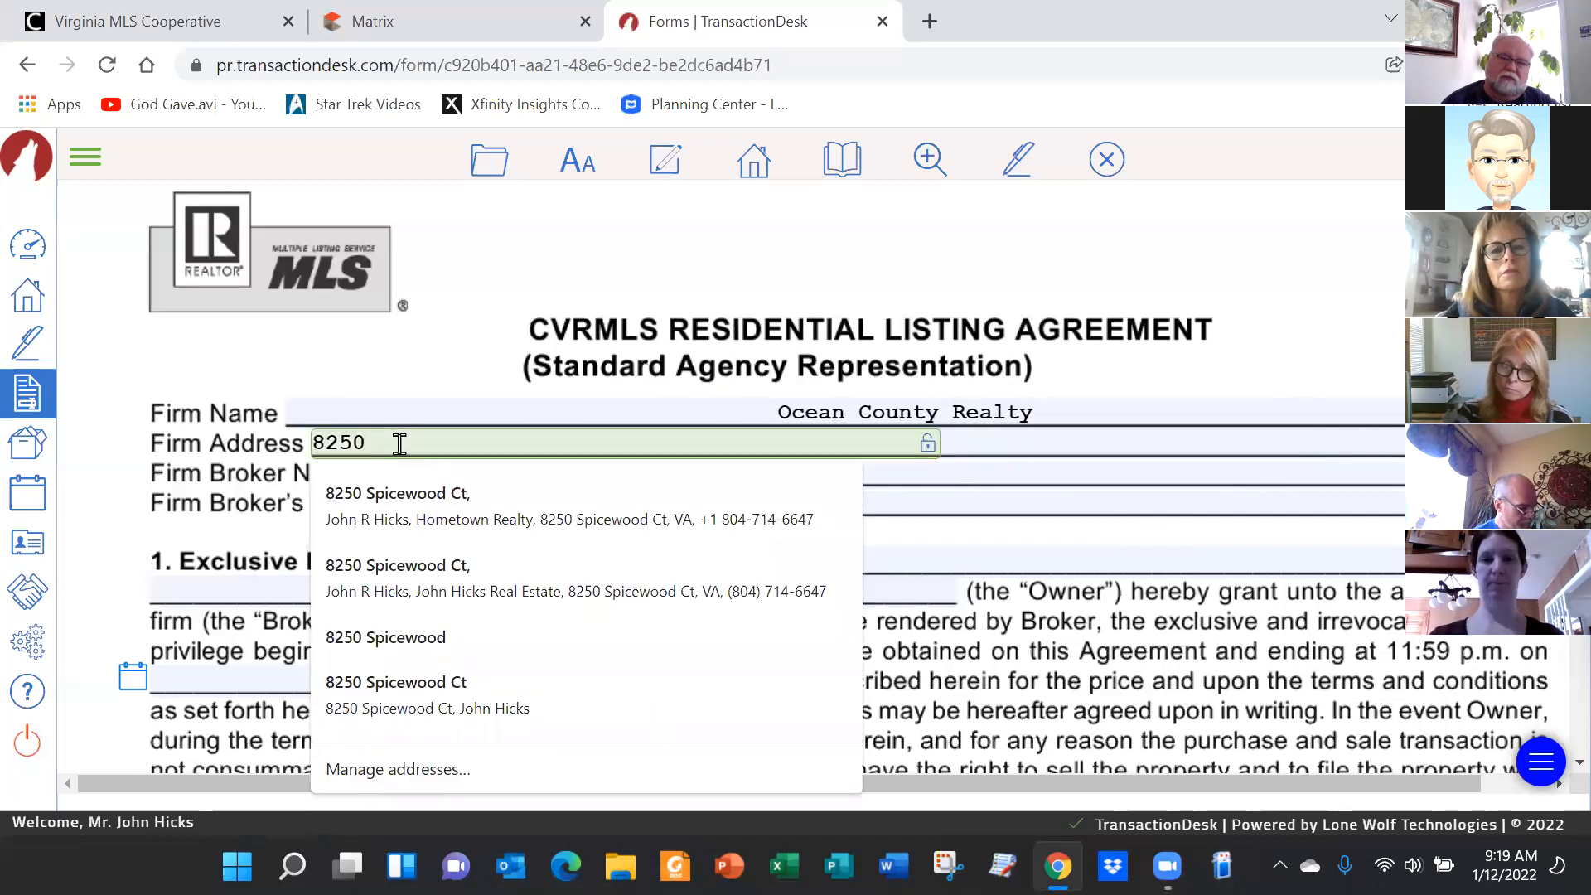
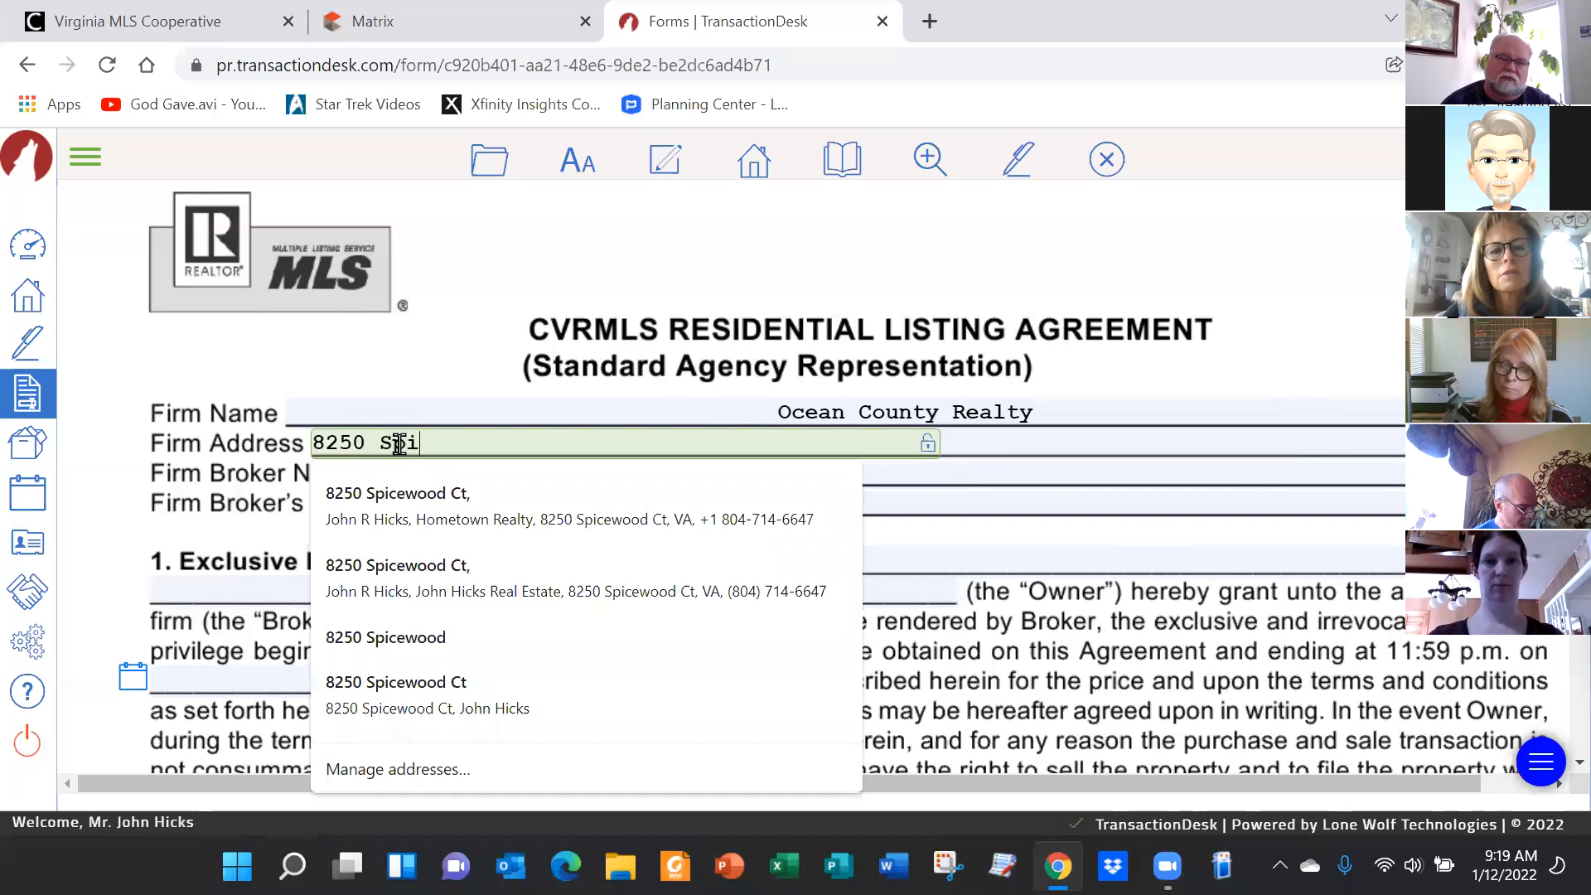
pyautogui.press('Tab')
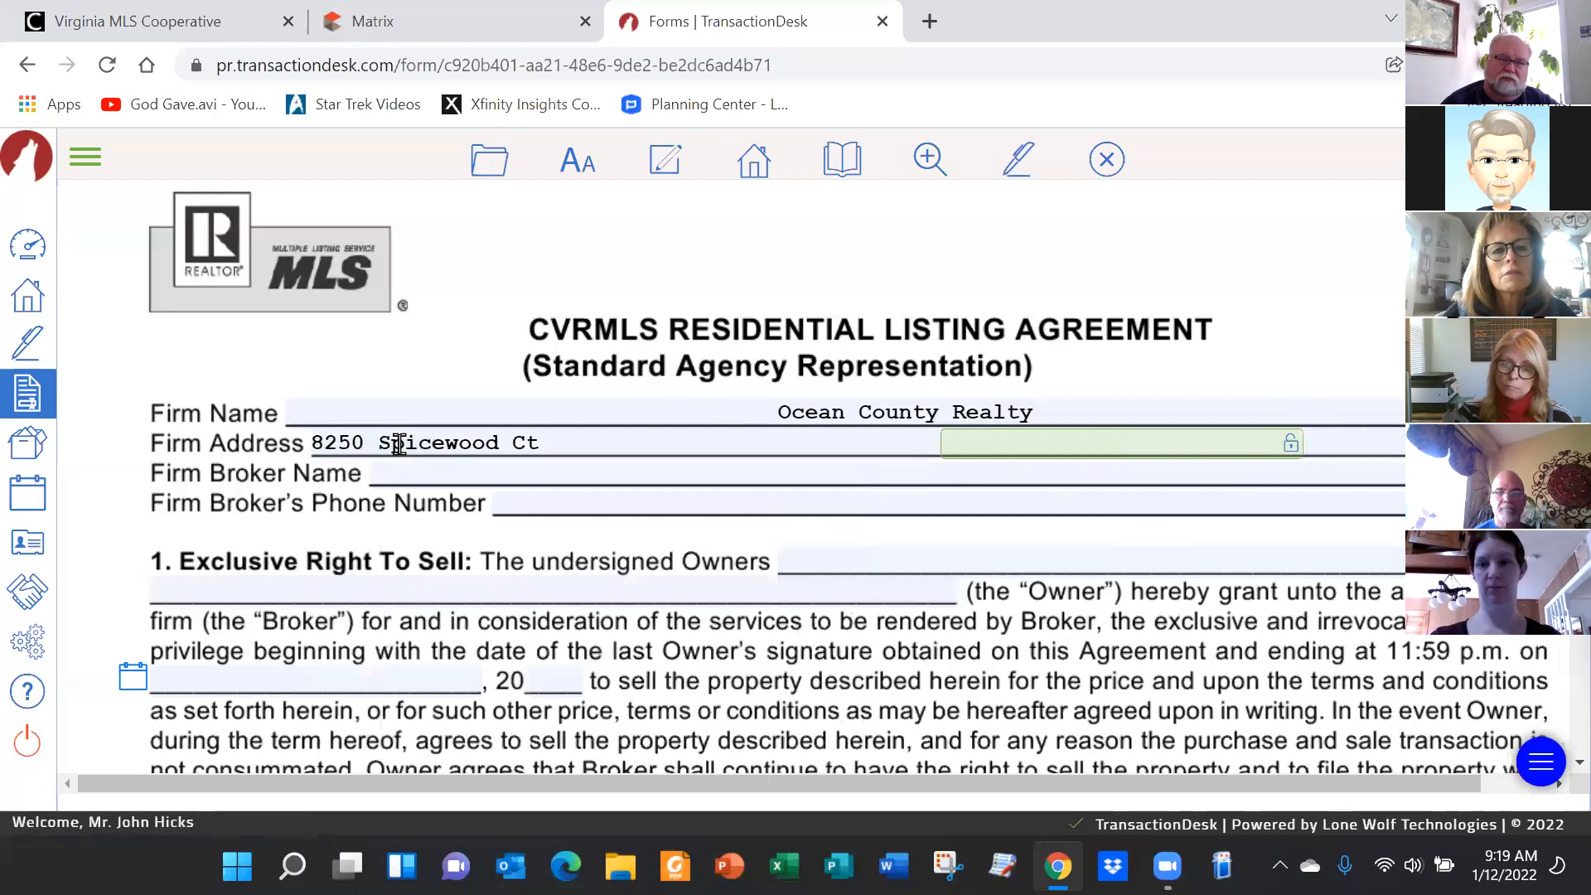
# Fill the firm address city with Mechanicsville and the state with VA
pyautogui.write('Mechanicsville')
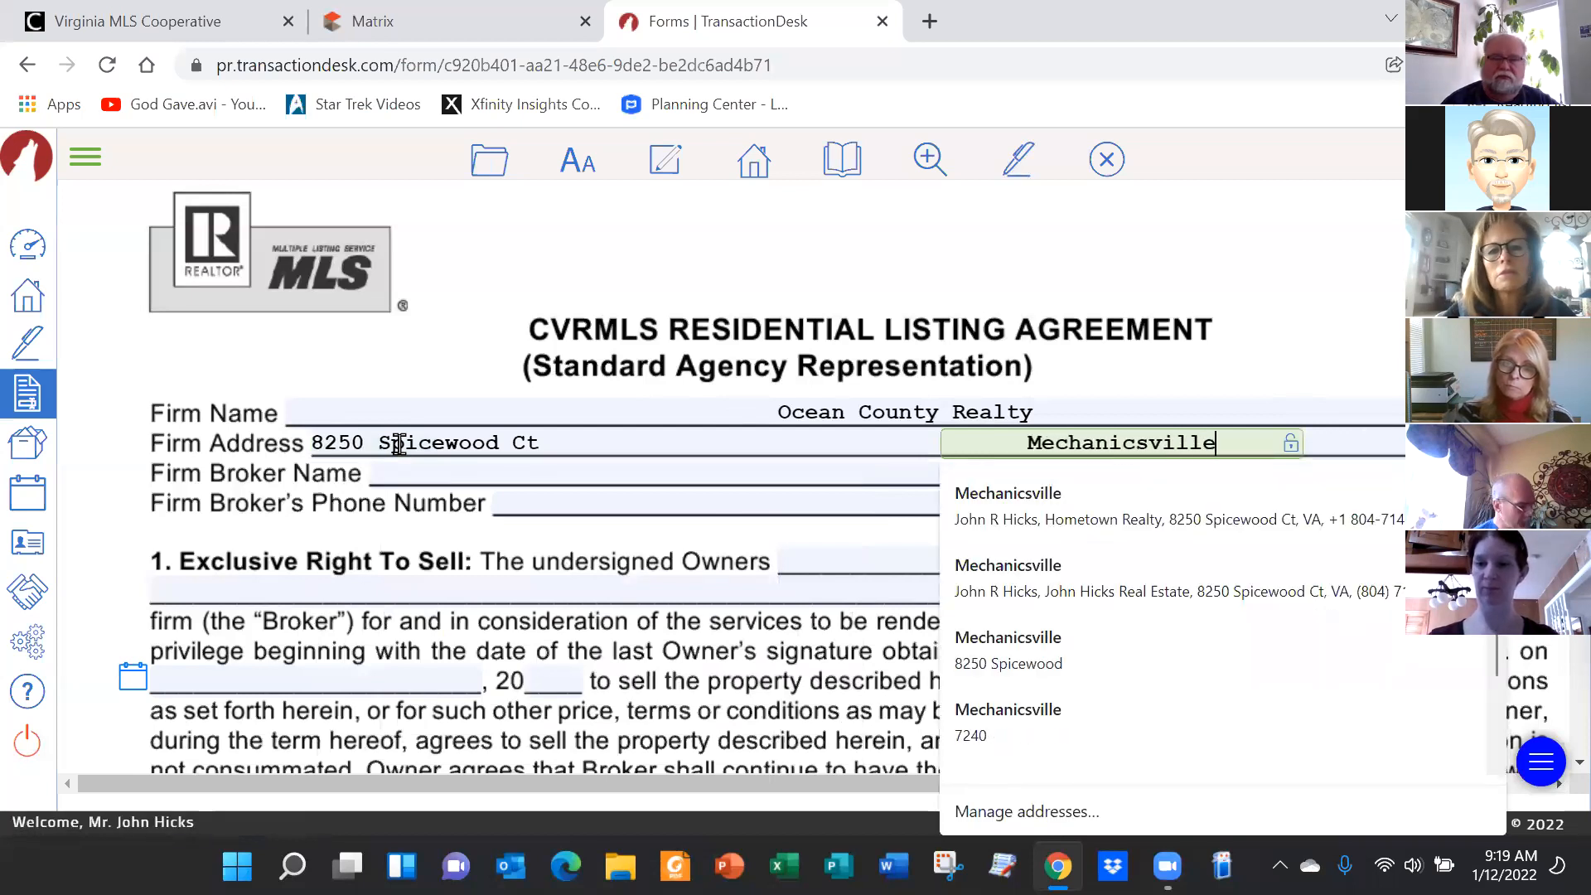
pyautogui.press('Tab')
pyautogui.press('Tab')
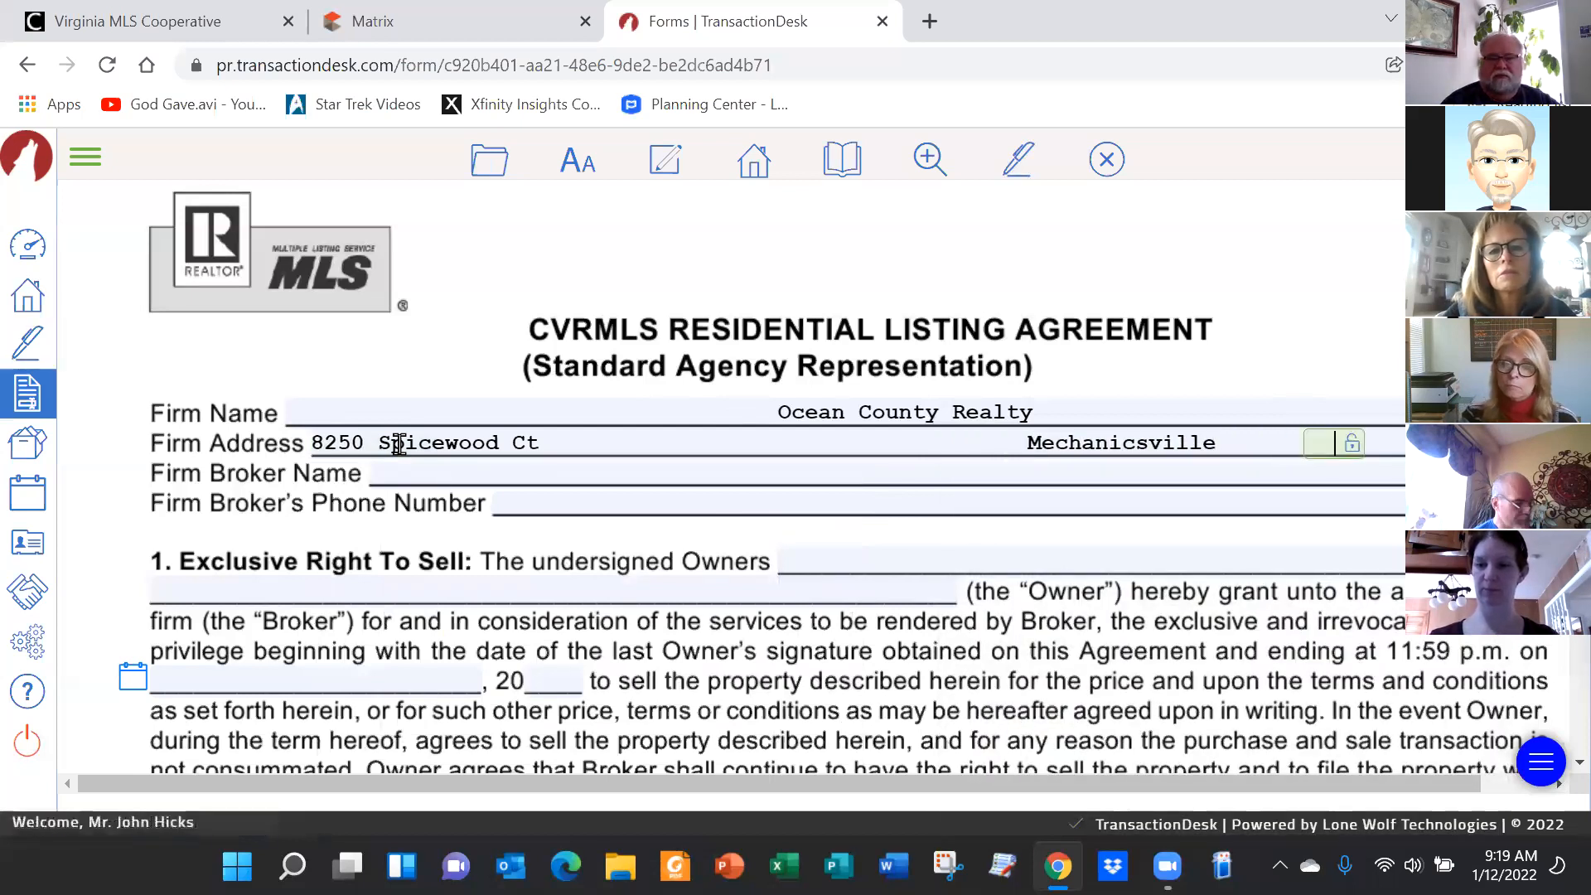
pyautogui.write('VA')
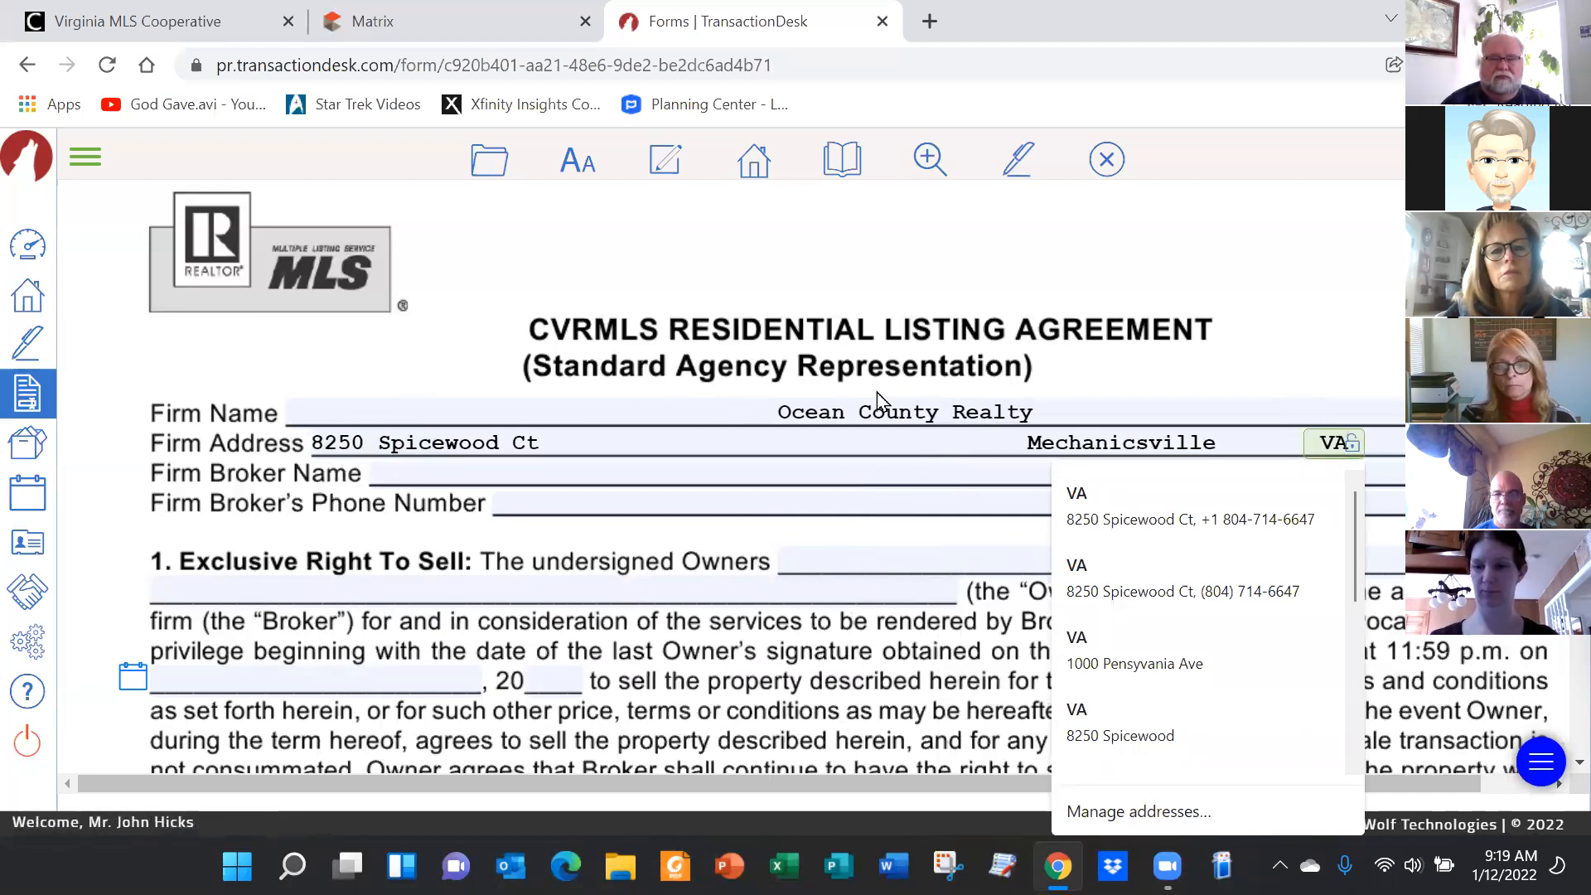
# Type the owner's full name into the Owners blank, correcting the surname typos
pyautogui.scroll(-5, 624, 467)
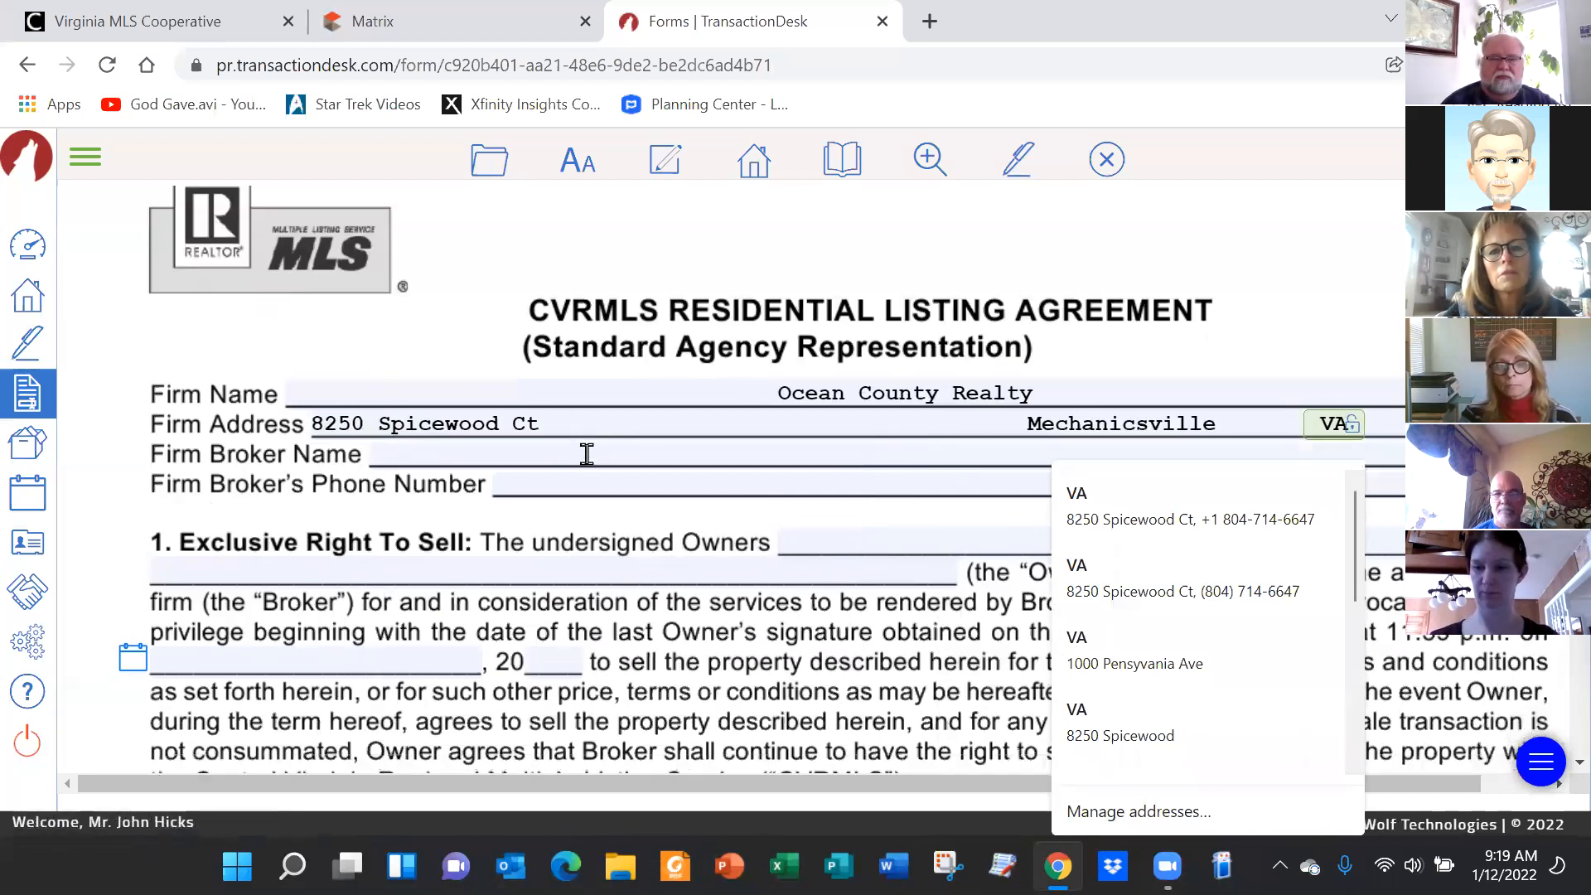
pyautogui.scroll(2, 596, 474)
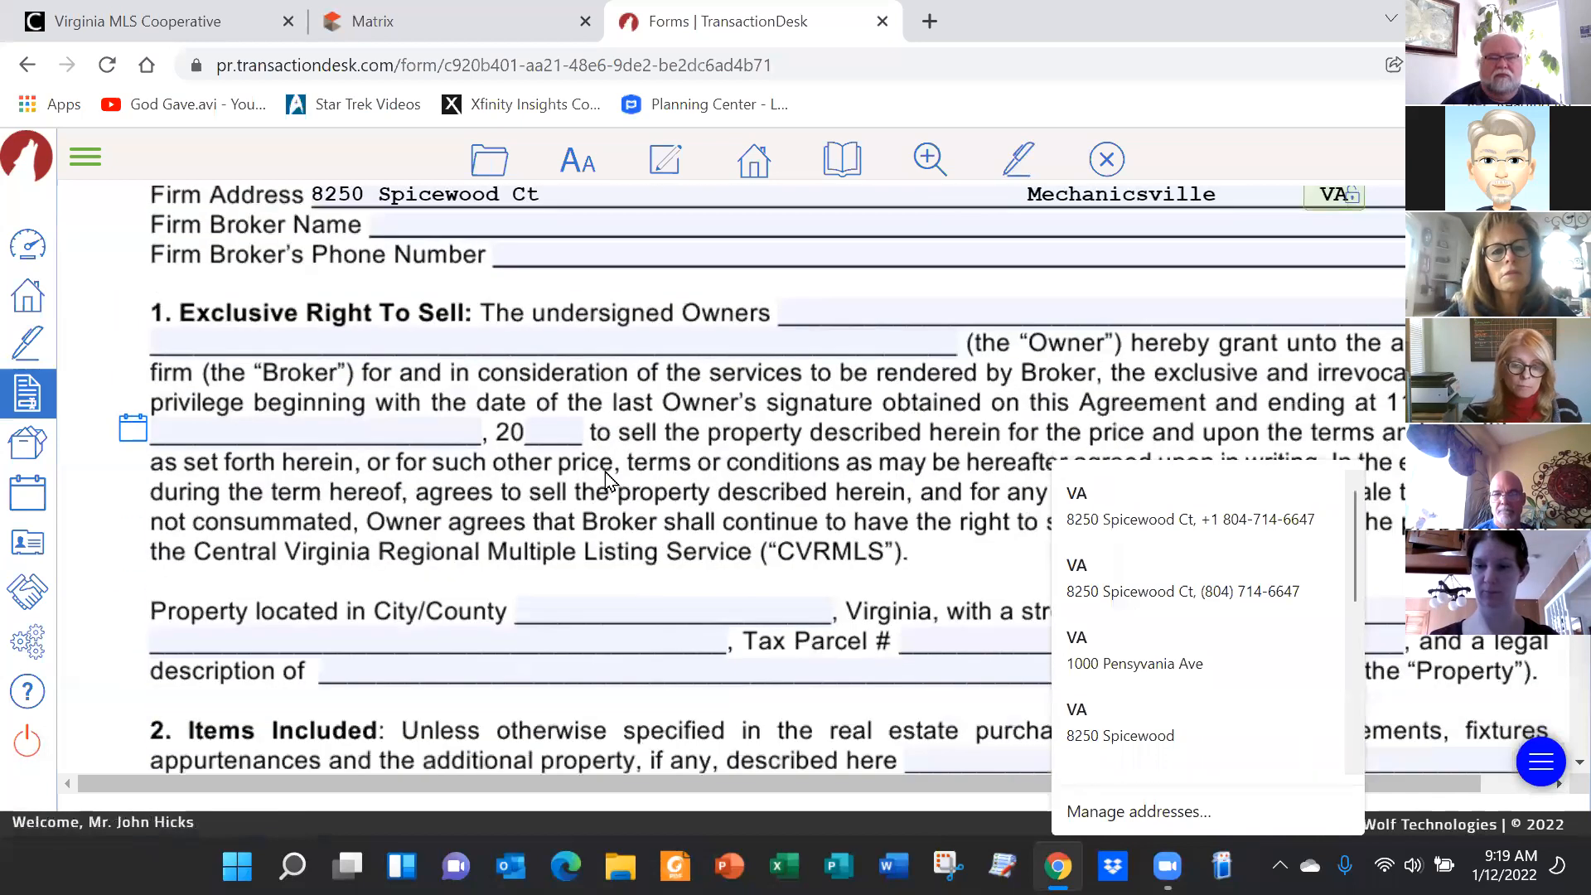
pyautogui.click(881, 314)
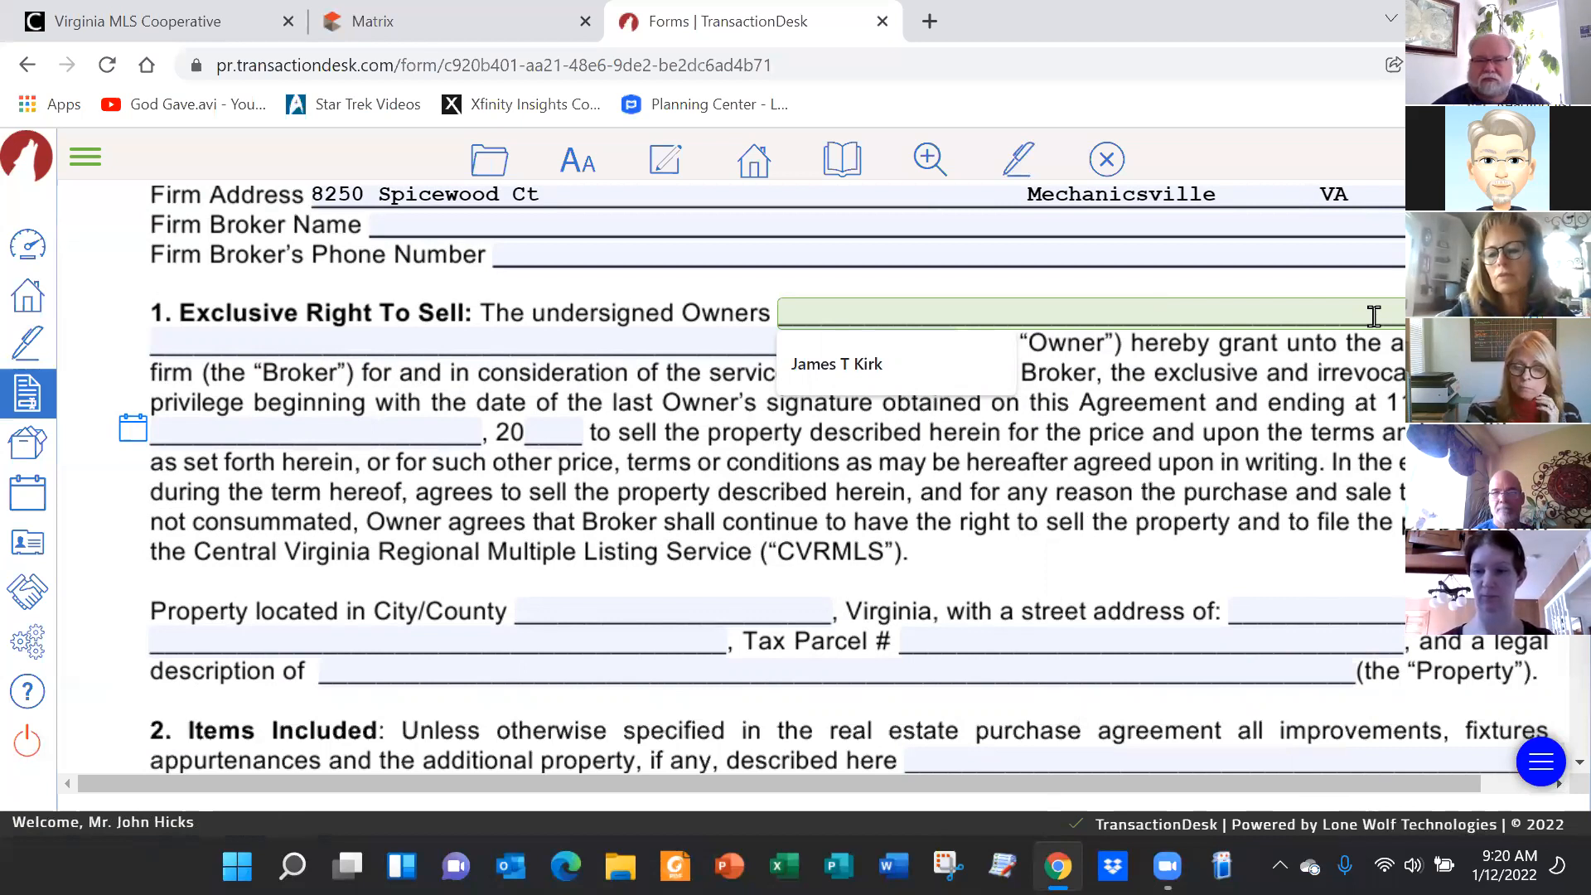
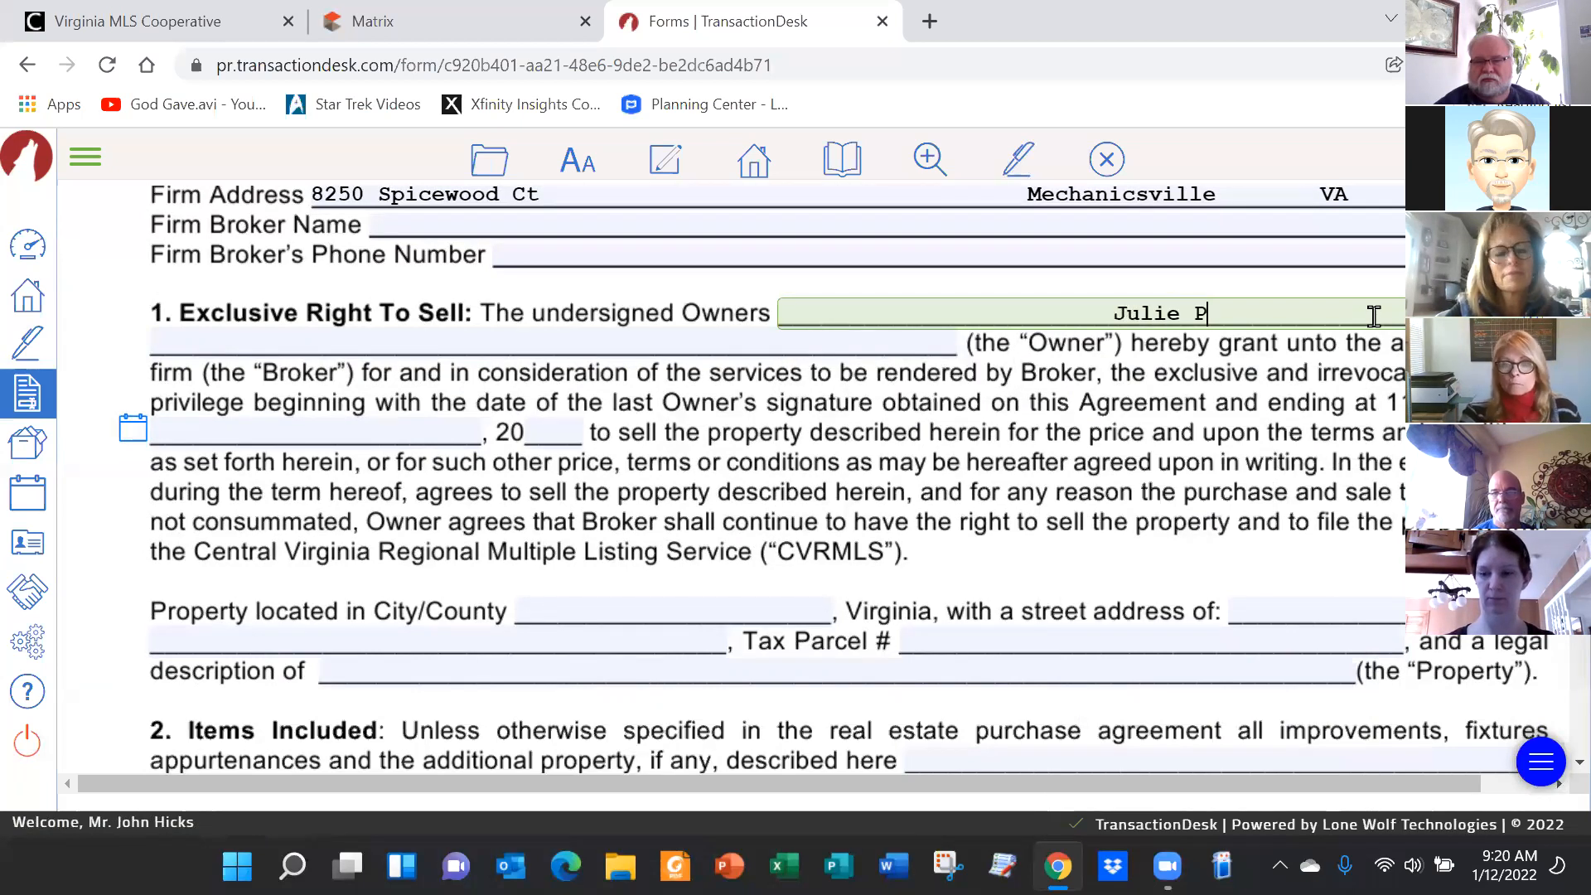
pyautogui.press('BackSpace')
pyautogui.press('BackSpace')
pyautogui.press('BackSpace')
pyautogui.press('BackSpace')
pyautogui.press('BackSpace')
pyautogui.press('BackSpace')
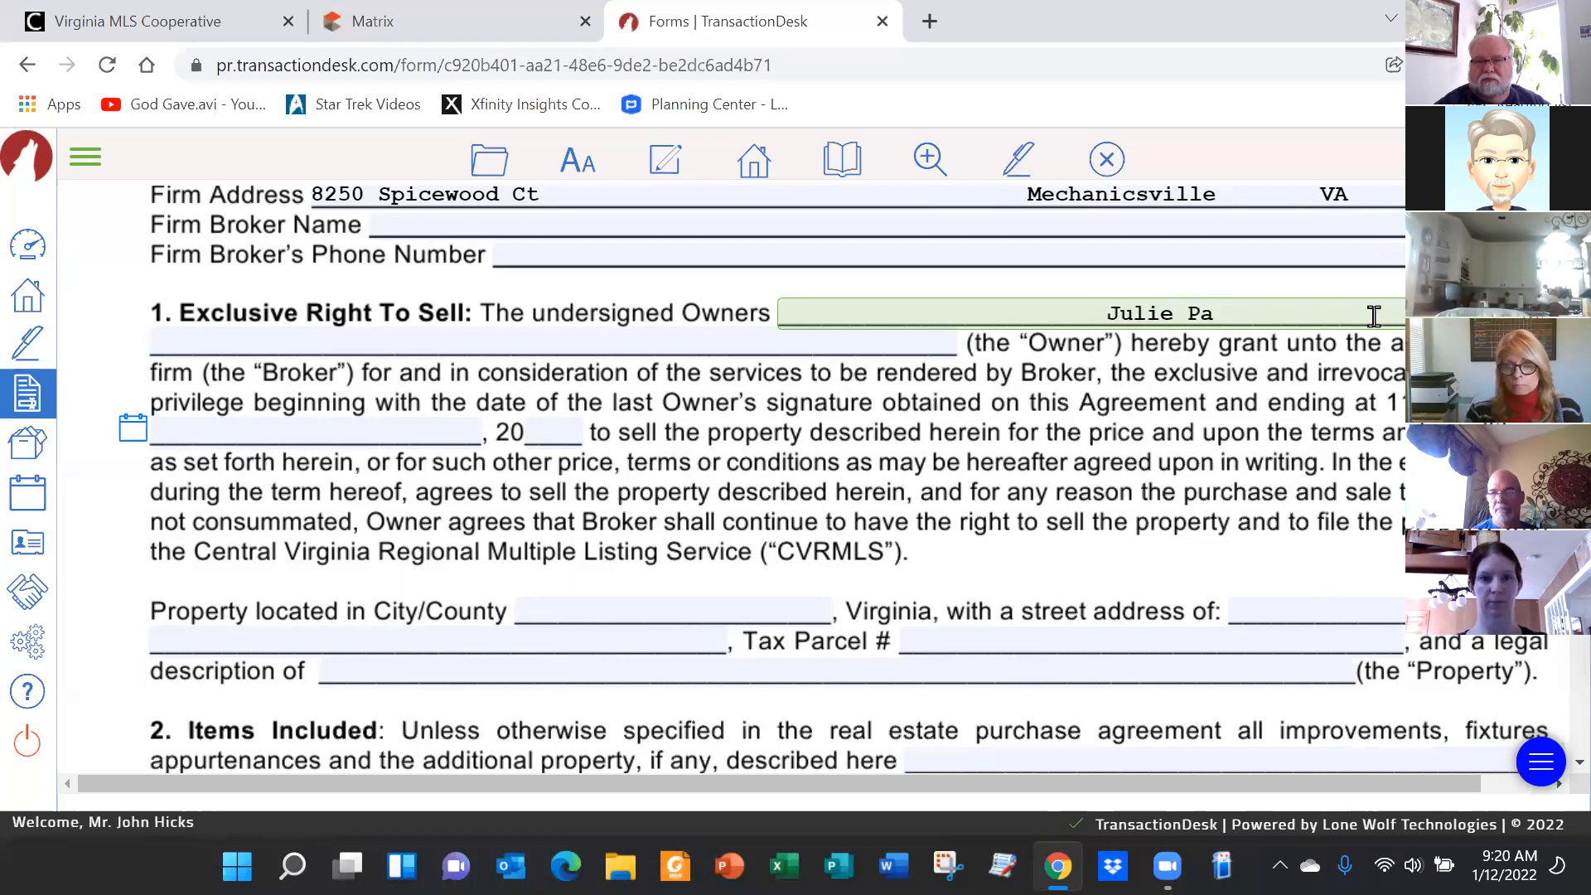
pyautogui.press('BackSpace')
pyautogui.press('BackSpace')
pyautogui.press('BackSpace')
pyautogui.press('BackSpace')
pyautogui.press('BackSpace')
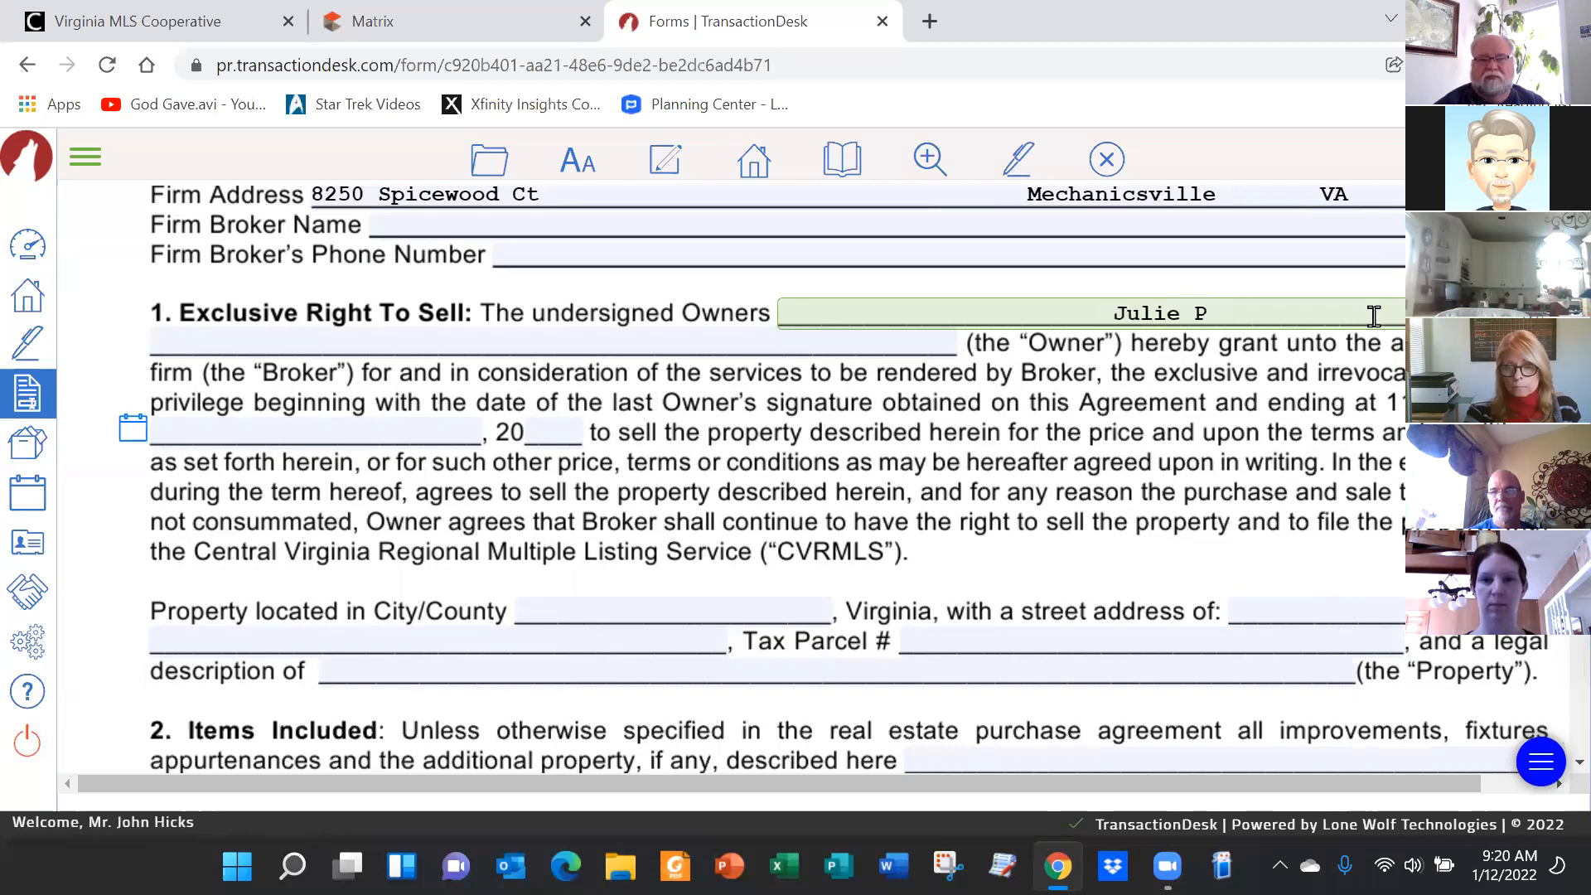
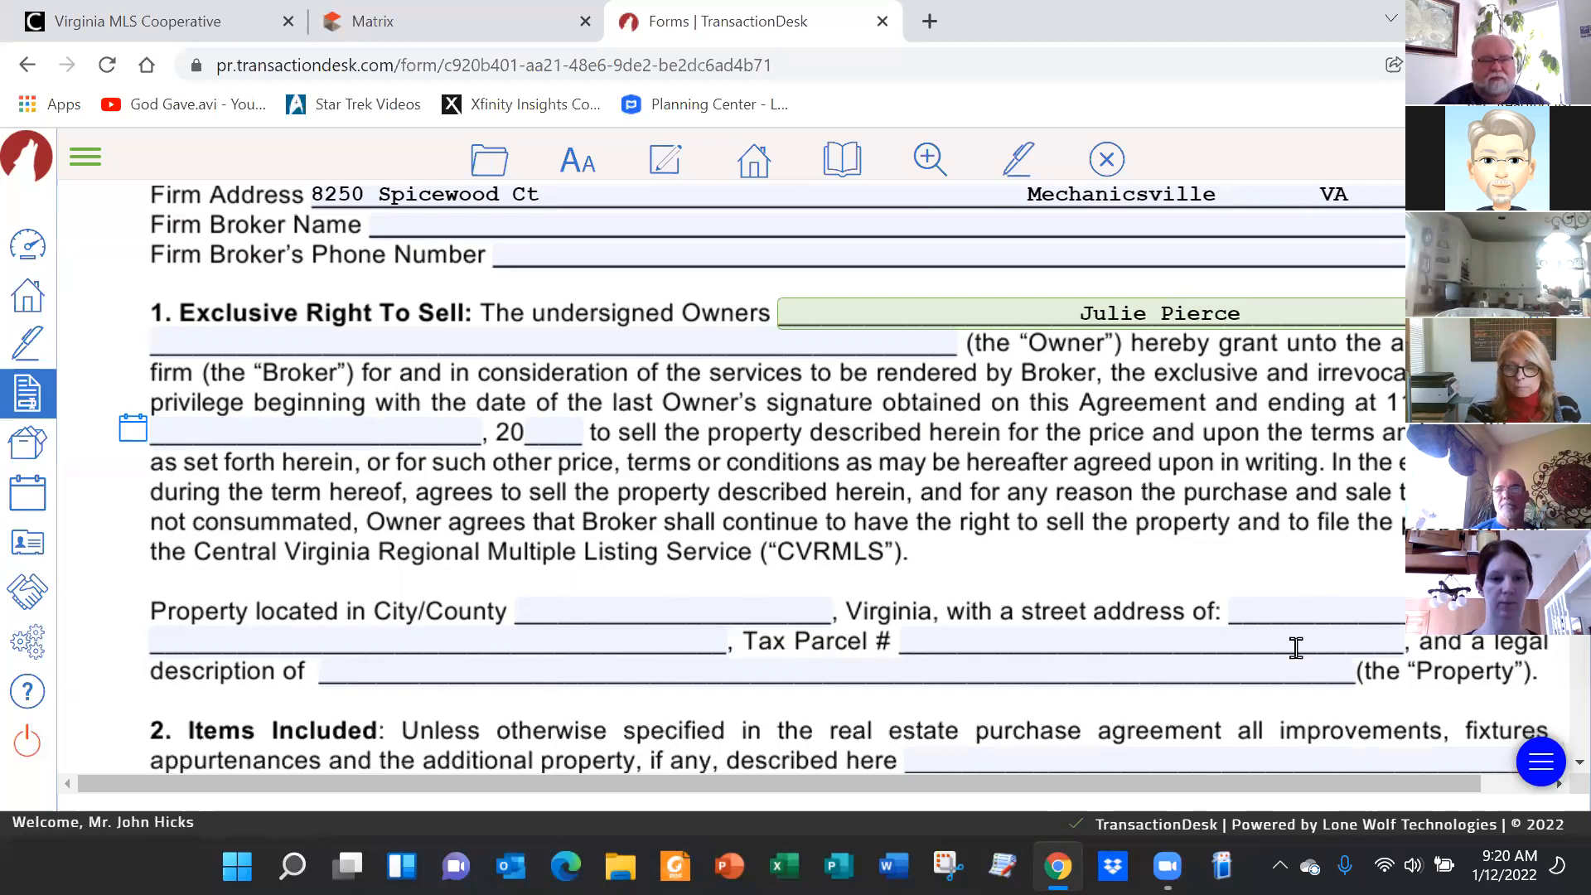
# Enter the property's house number and street name across the two street address lines
pyautogui.click(1322, 623)
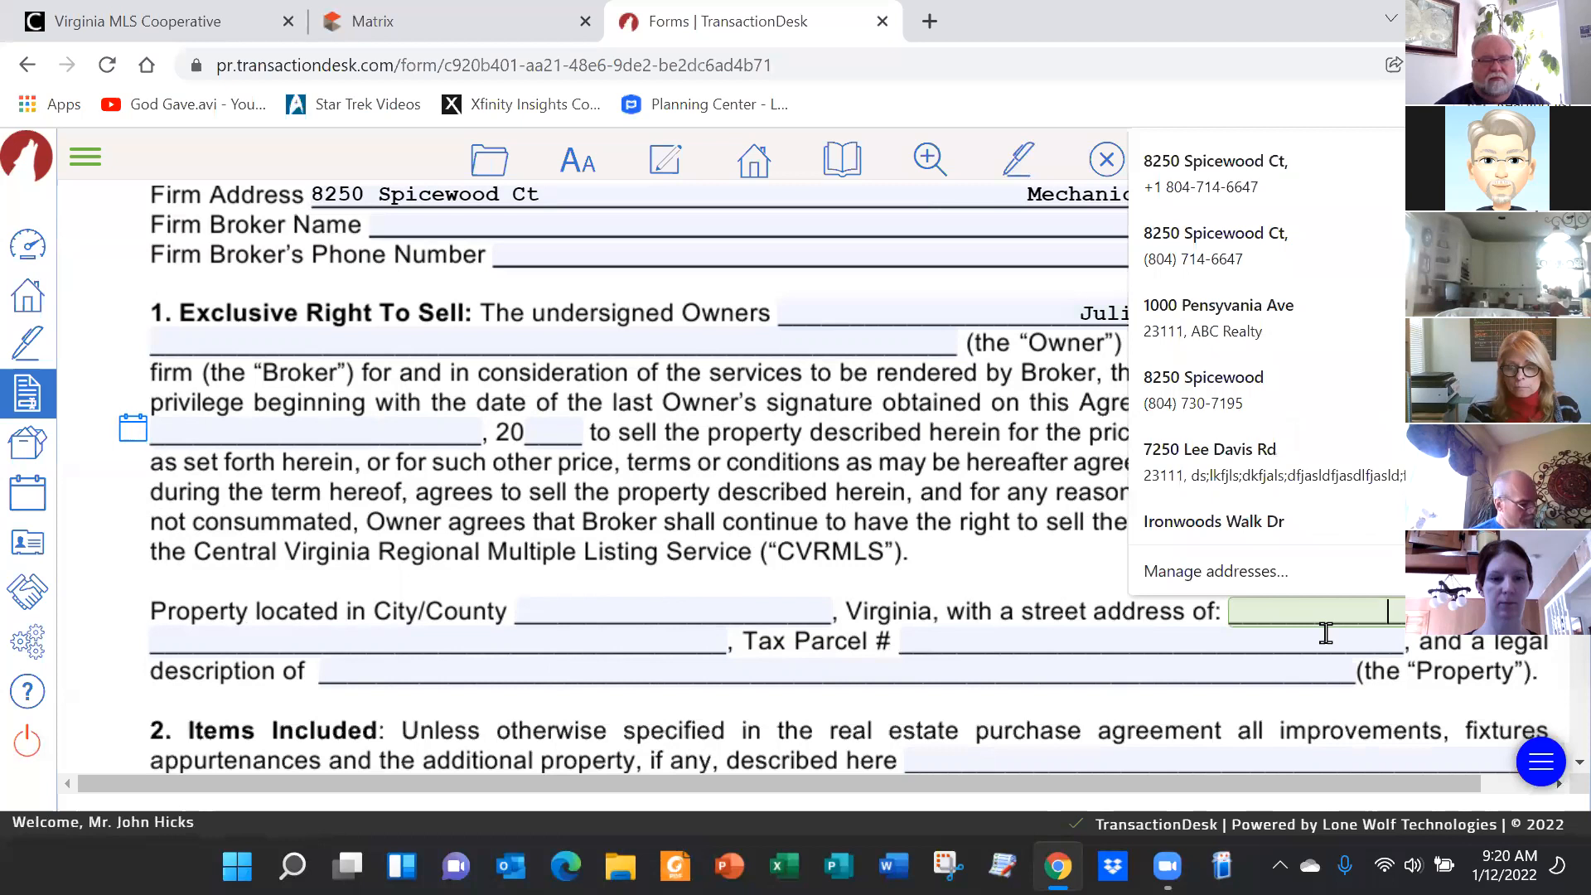
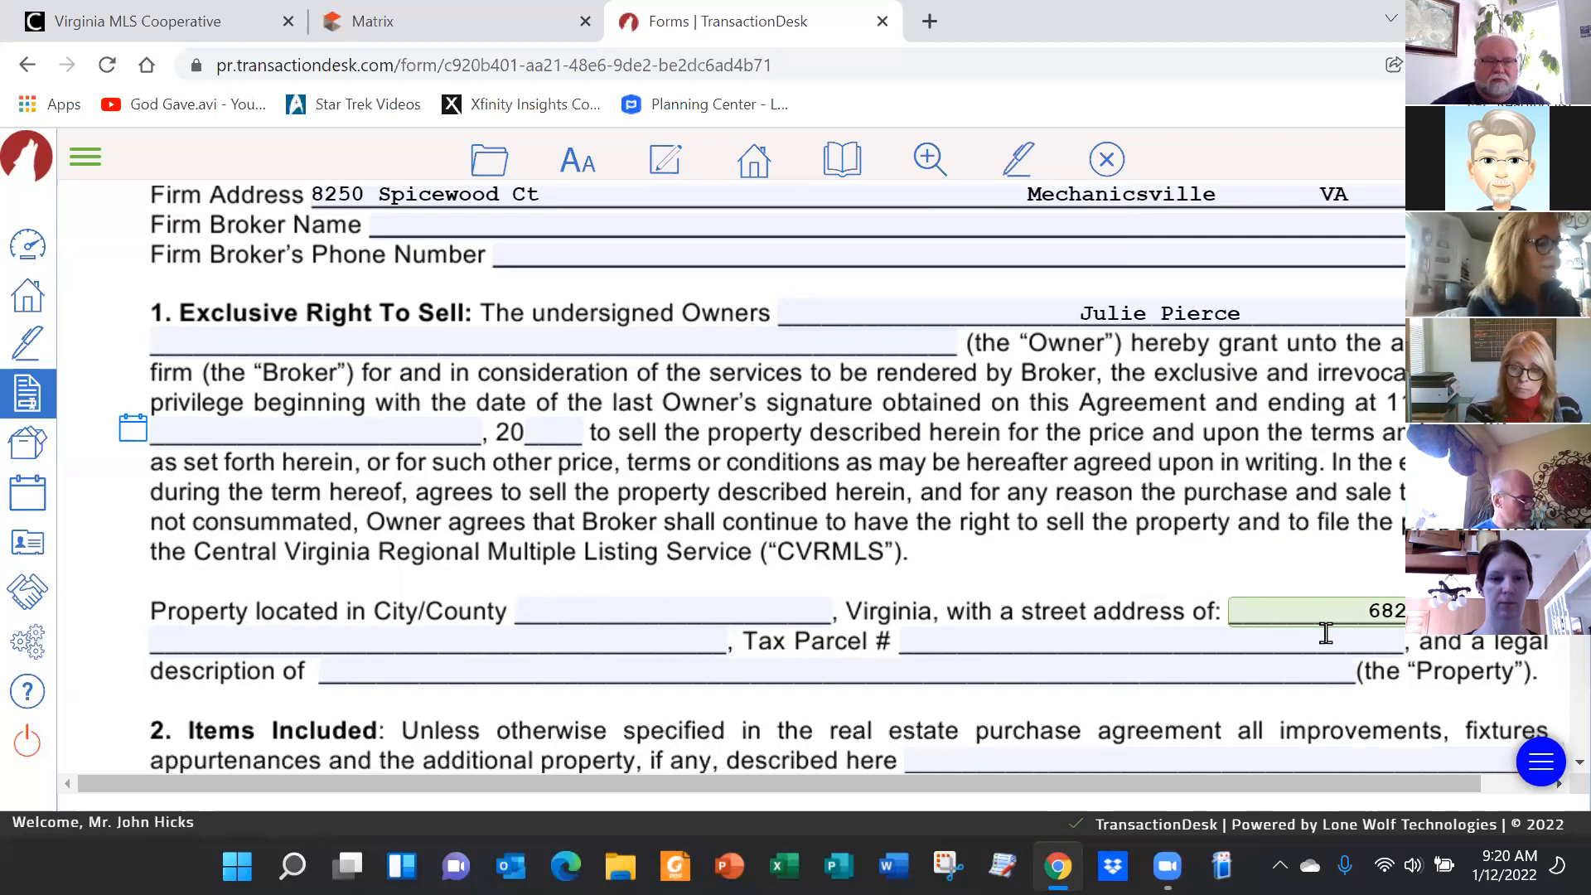
pyautogui.press('Tab')
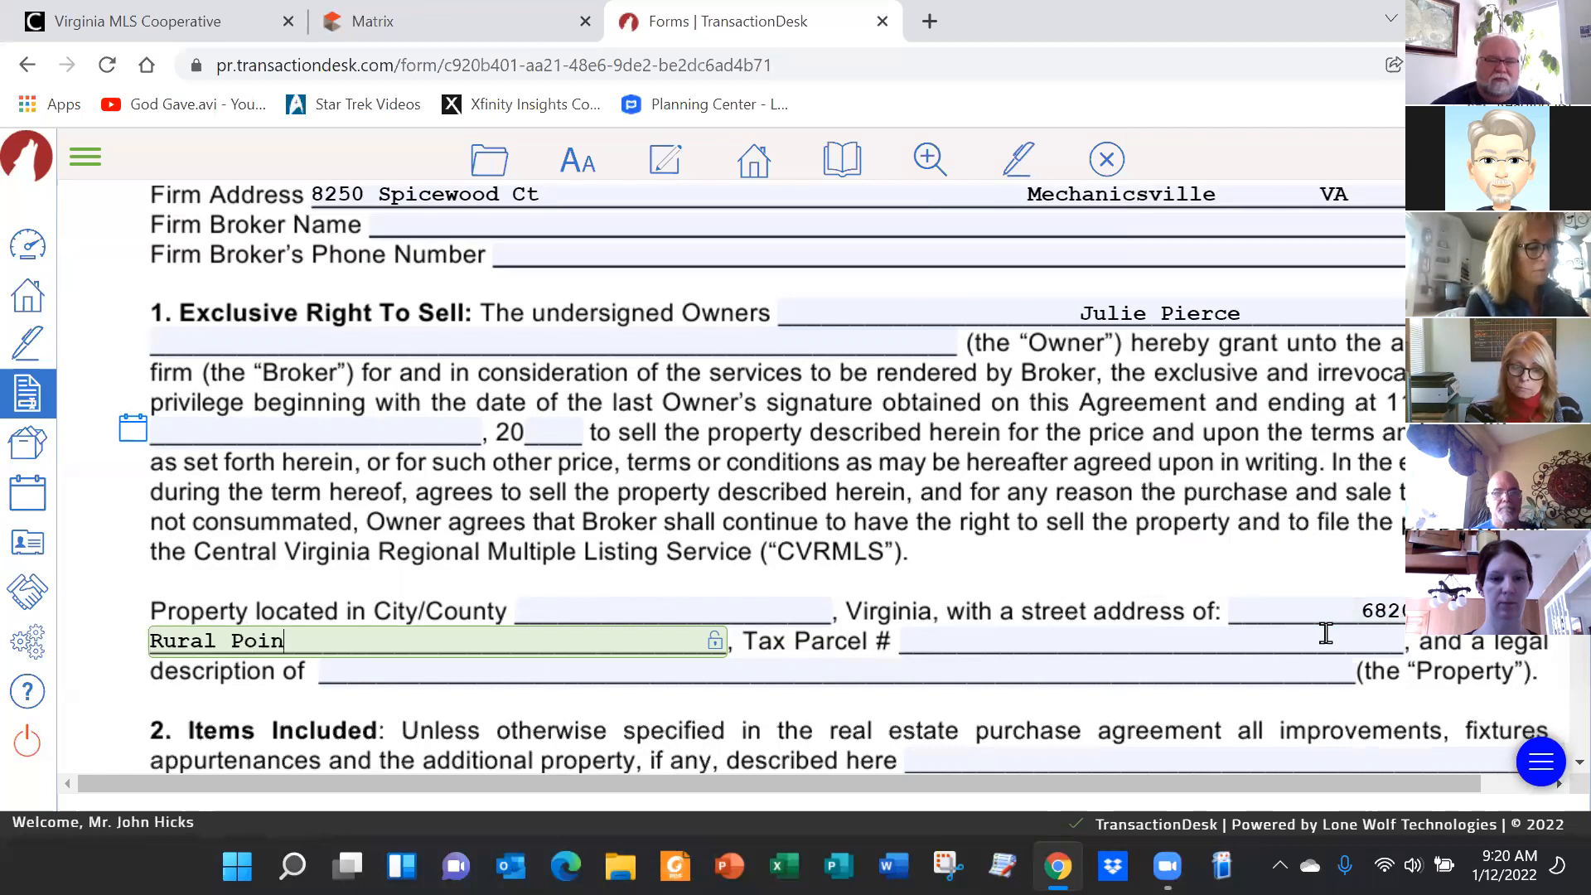
pyautogui.scroll(-6, 779, 489)
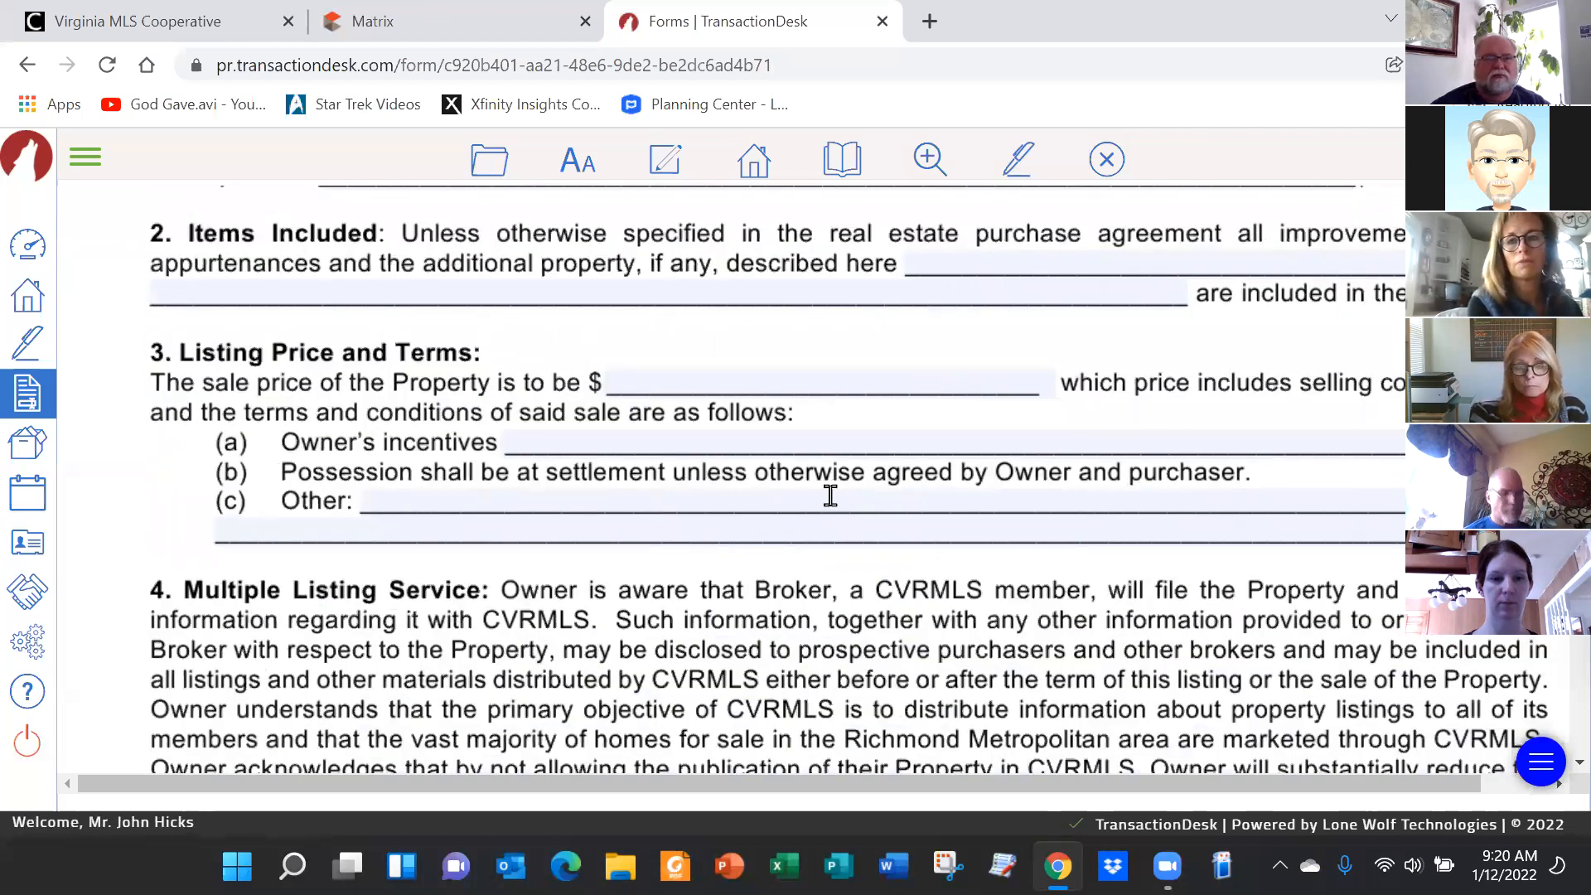
# Fill the sale price blank with the suggested 200,000,000.00
pyautogui.click(653, 383)
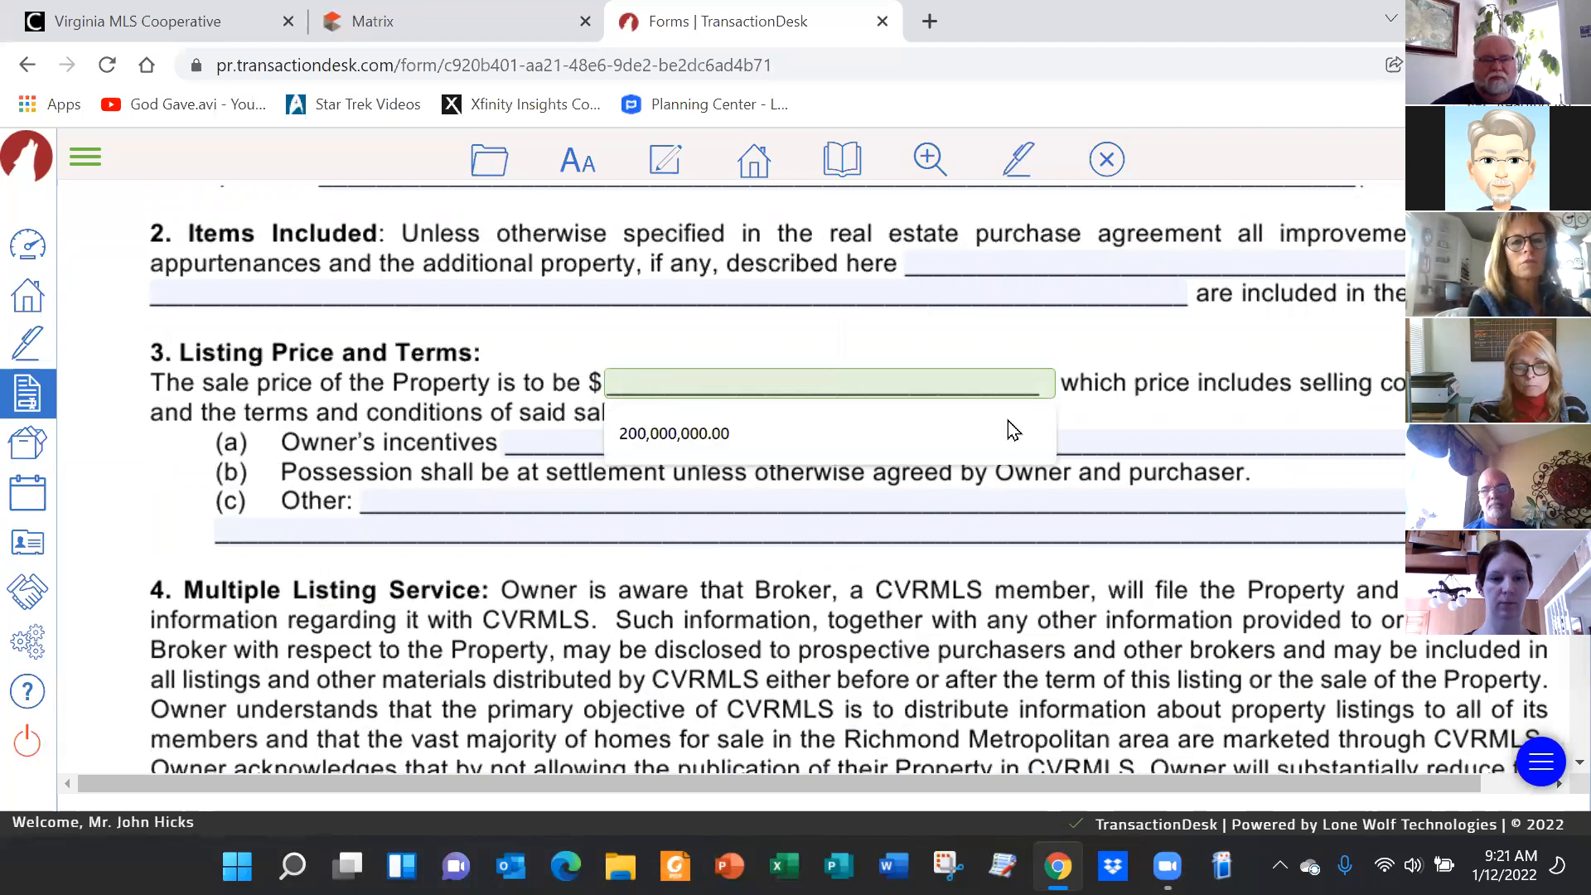
pyautogui.click(660, 435)
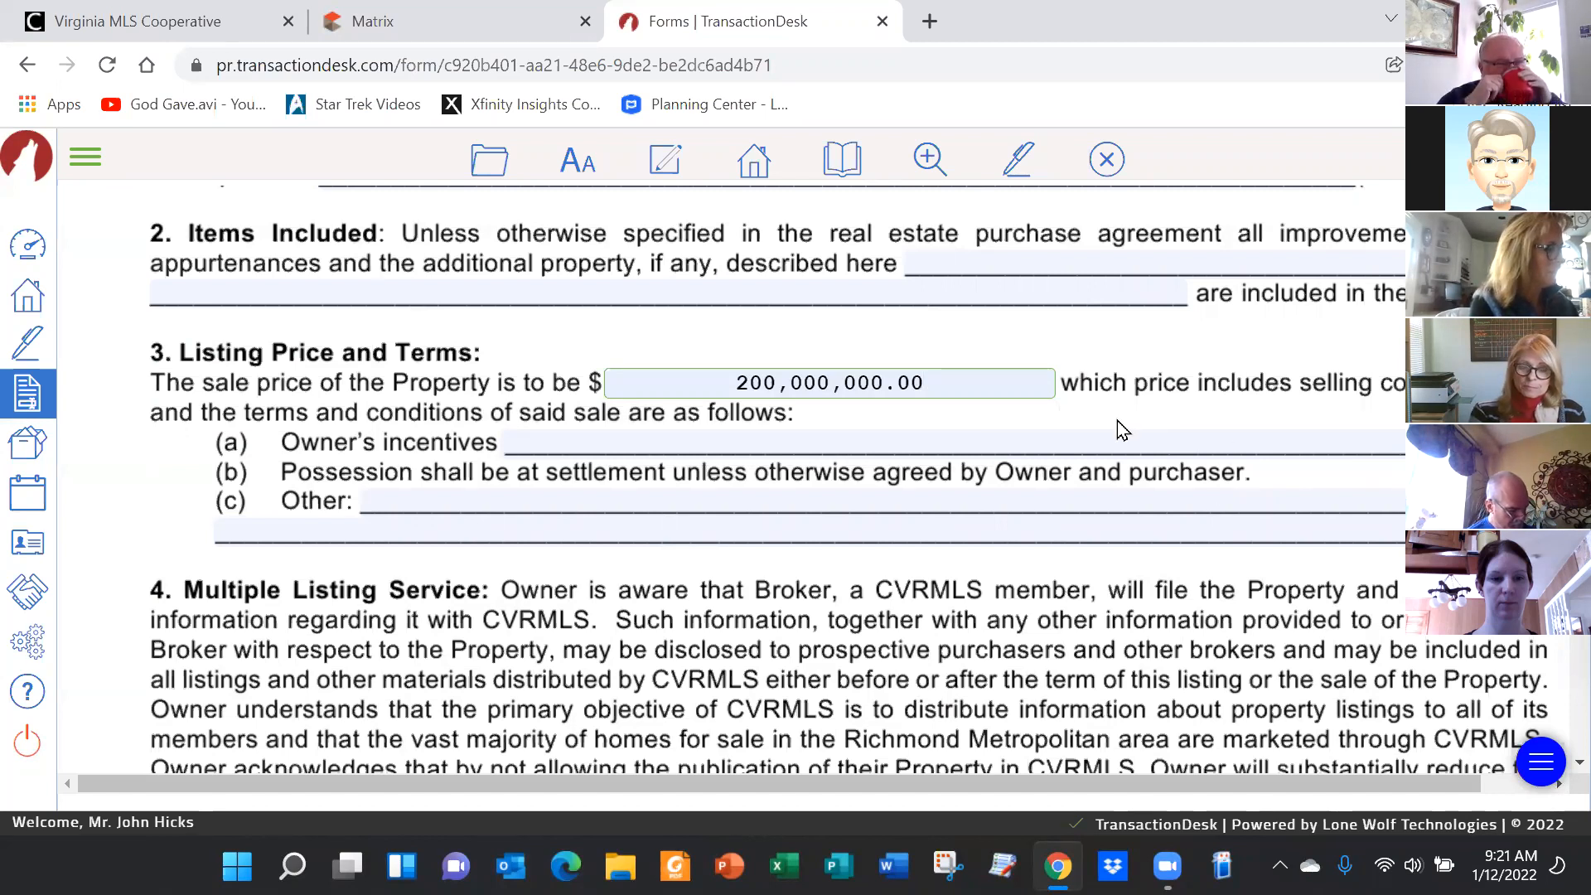
pyautogui.scroll(8, 1122, 429)
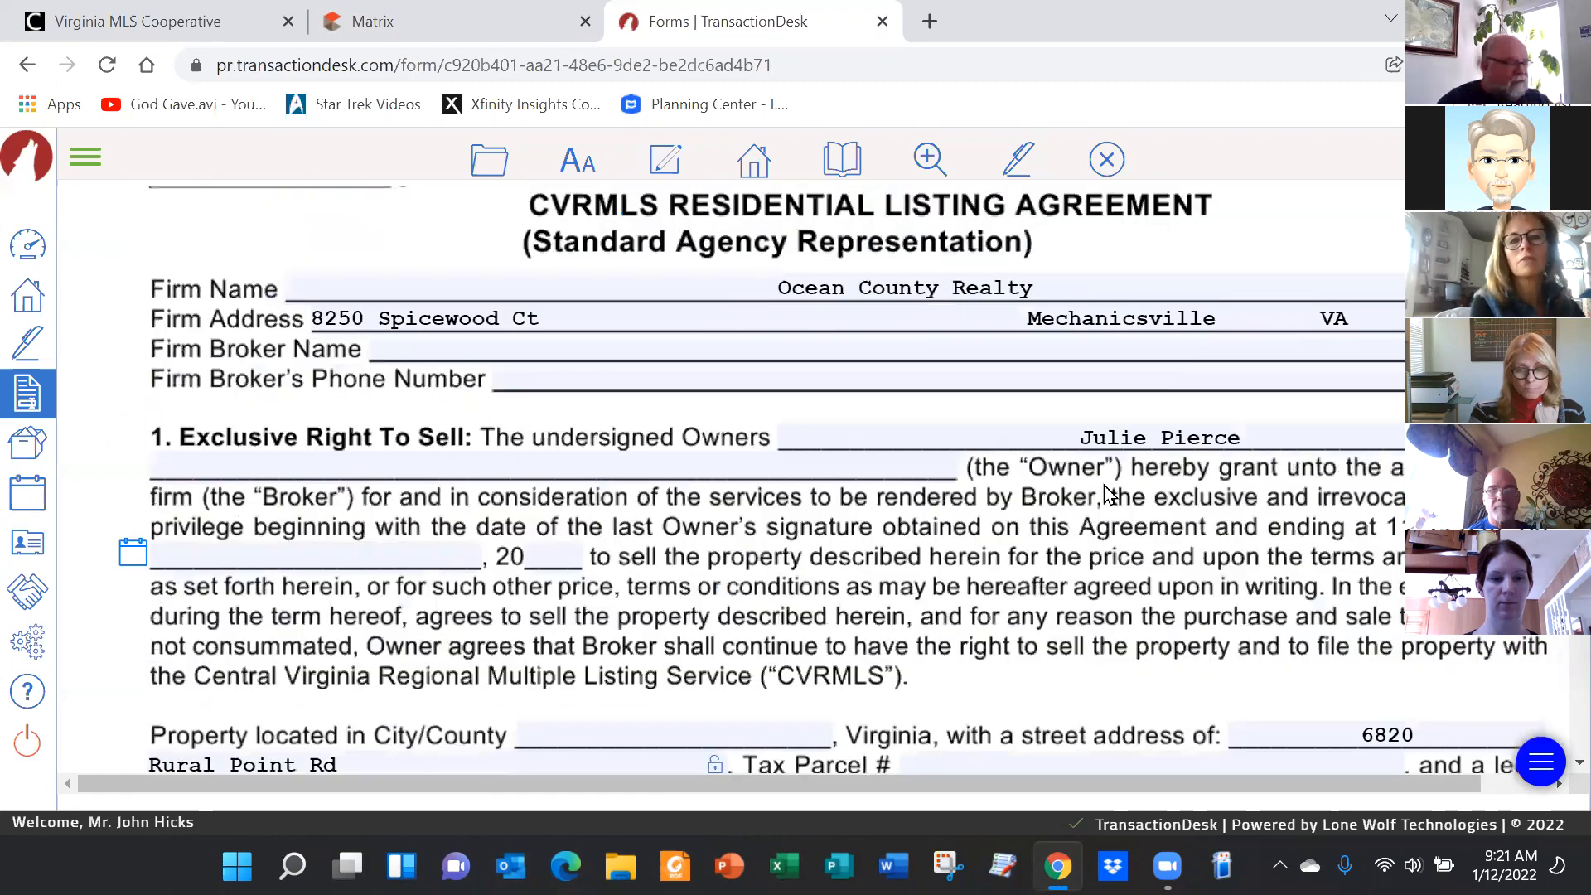
# Send the listing agreement to Authentisign using the toolbar's pen icon
pyautogui.scroll(3, 1109, 493)
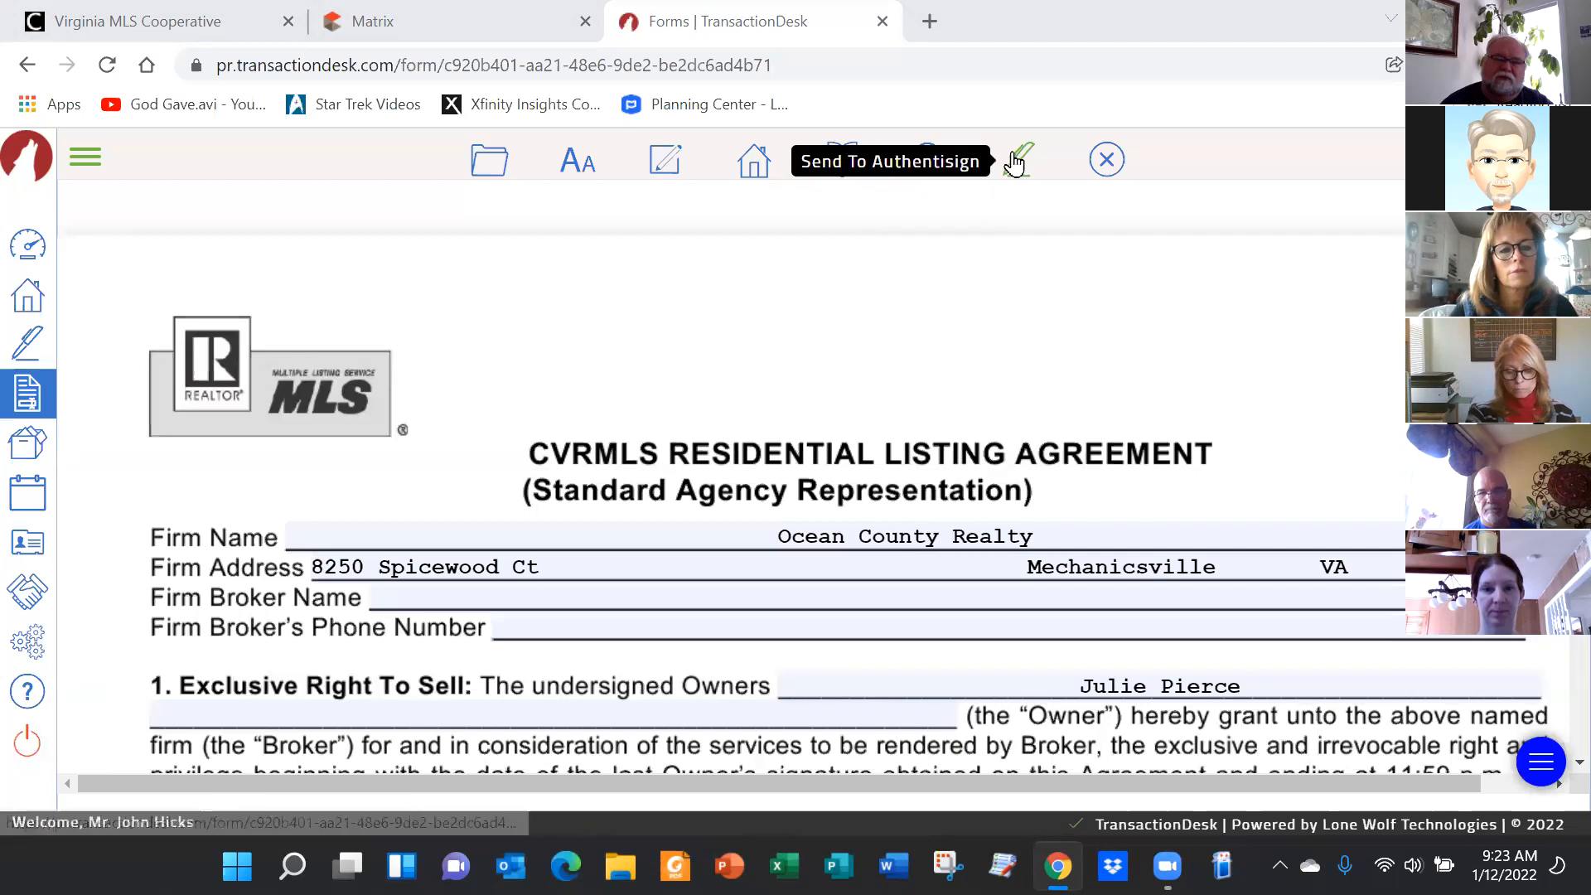
pyautogui.click(1015, 165)
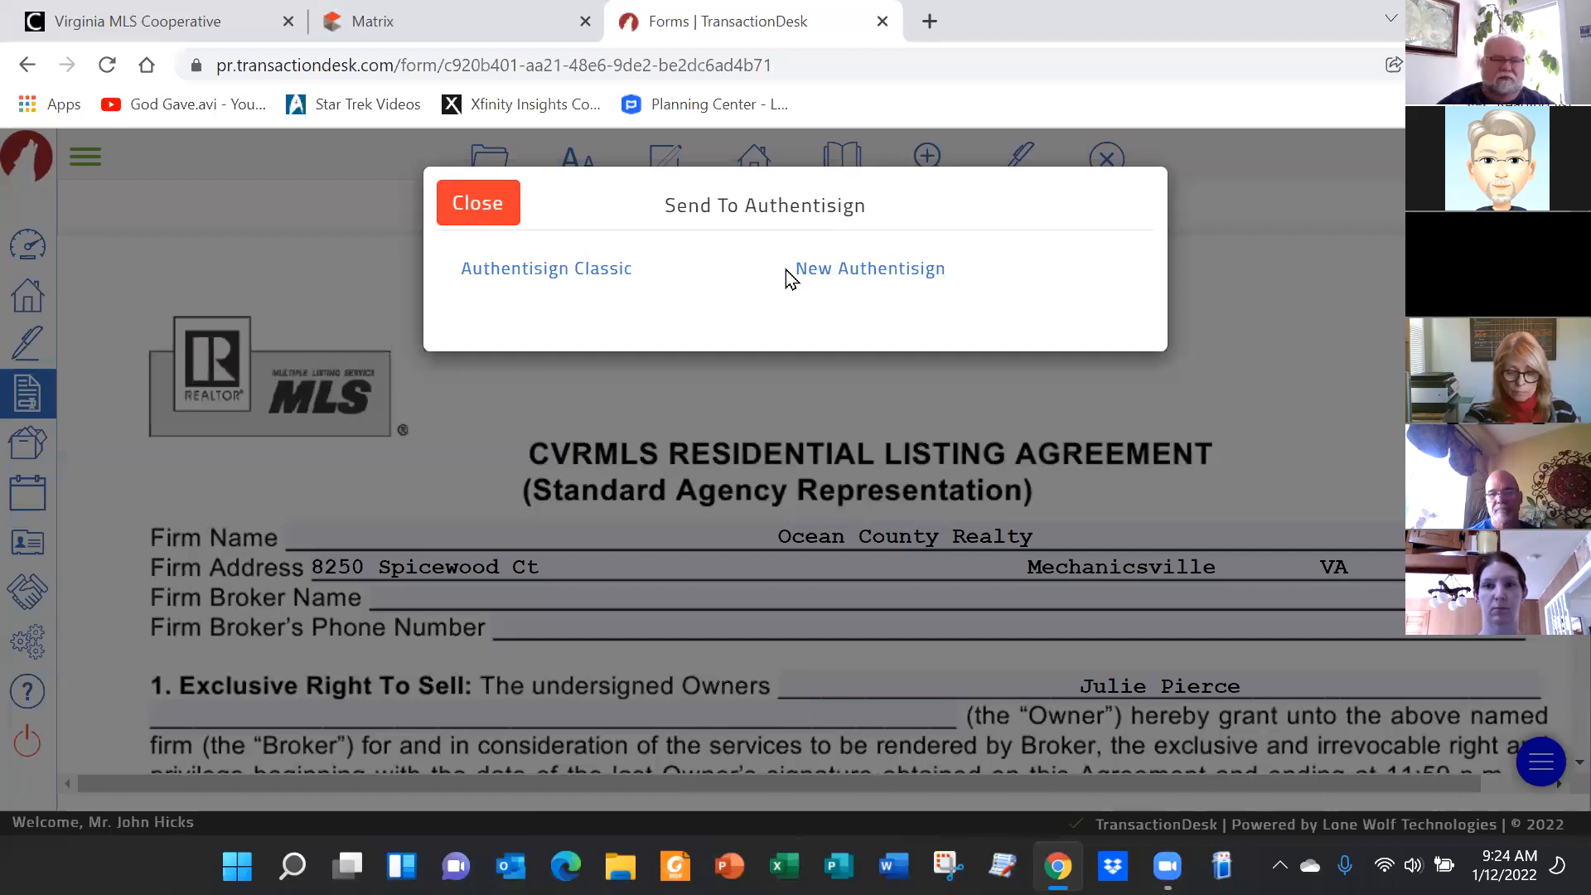
# Choose New Authentisign rather than Authentisign Classic
pyautogui.click(876, 271)
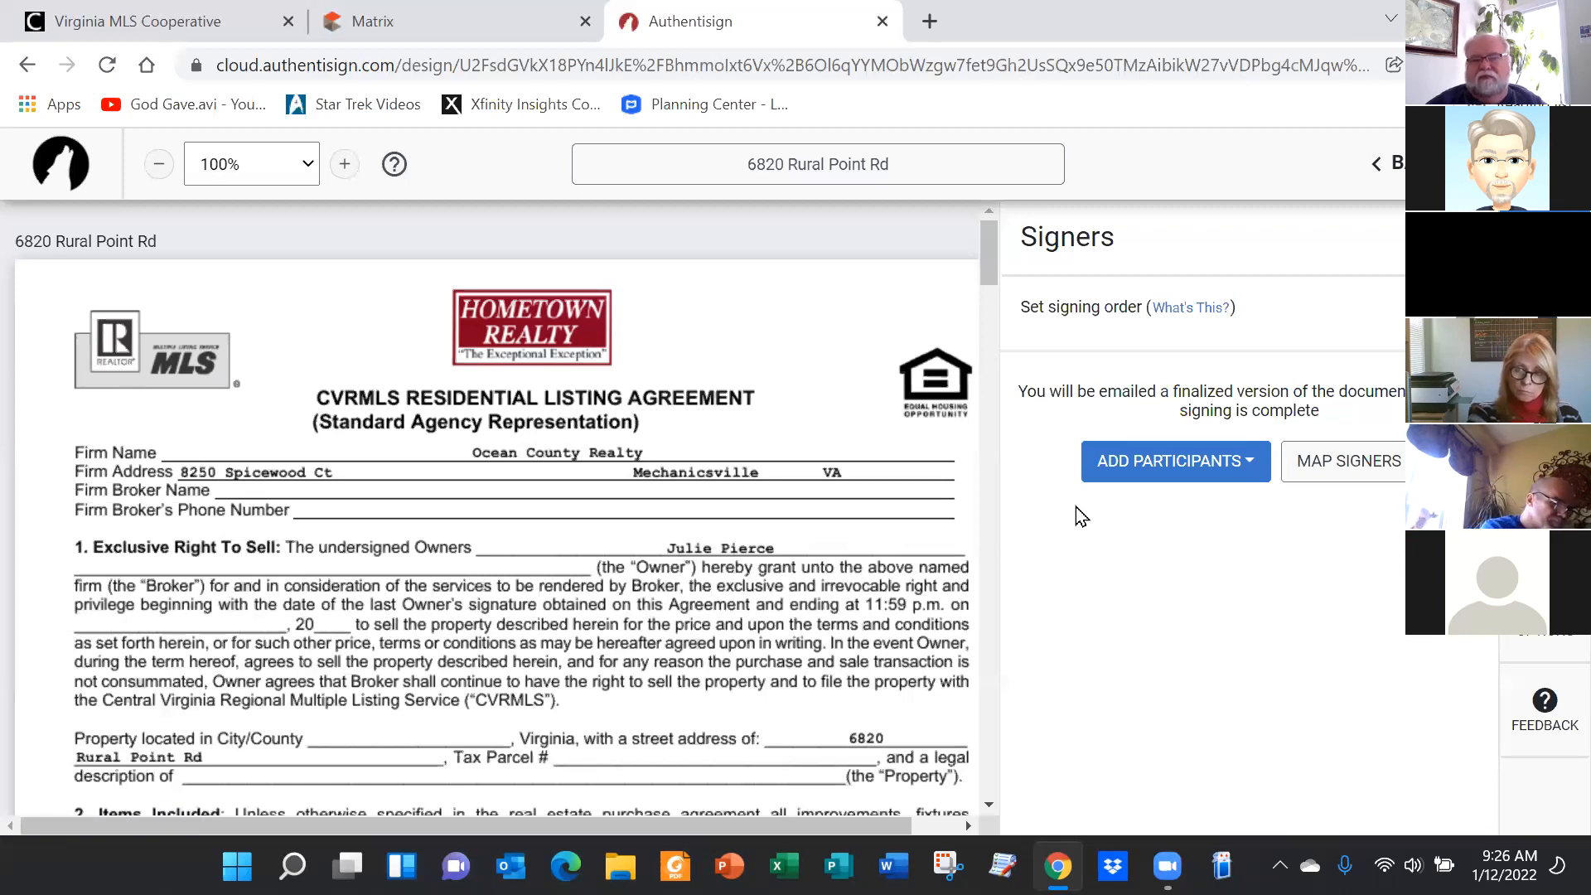
# Add yourself as a signer and list the Remote Signer, Reviewer and CC signer types
pyautogui.click(1247, 465)
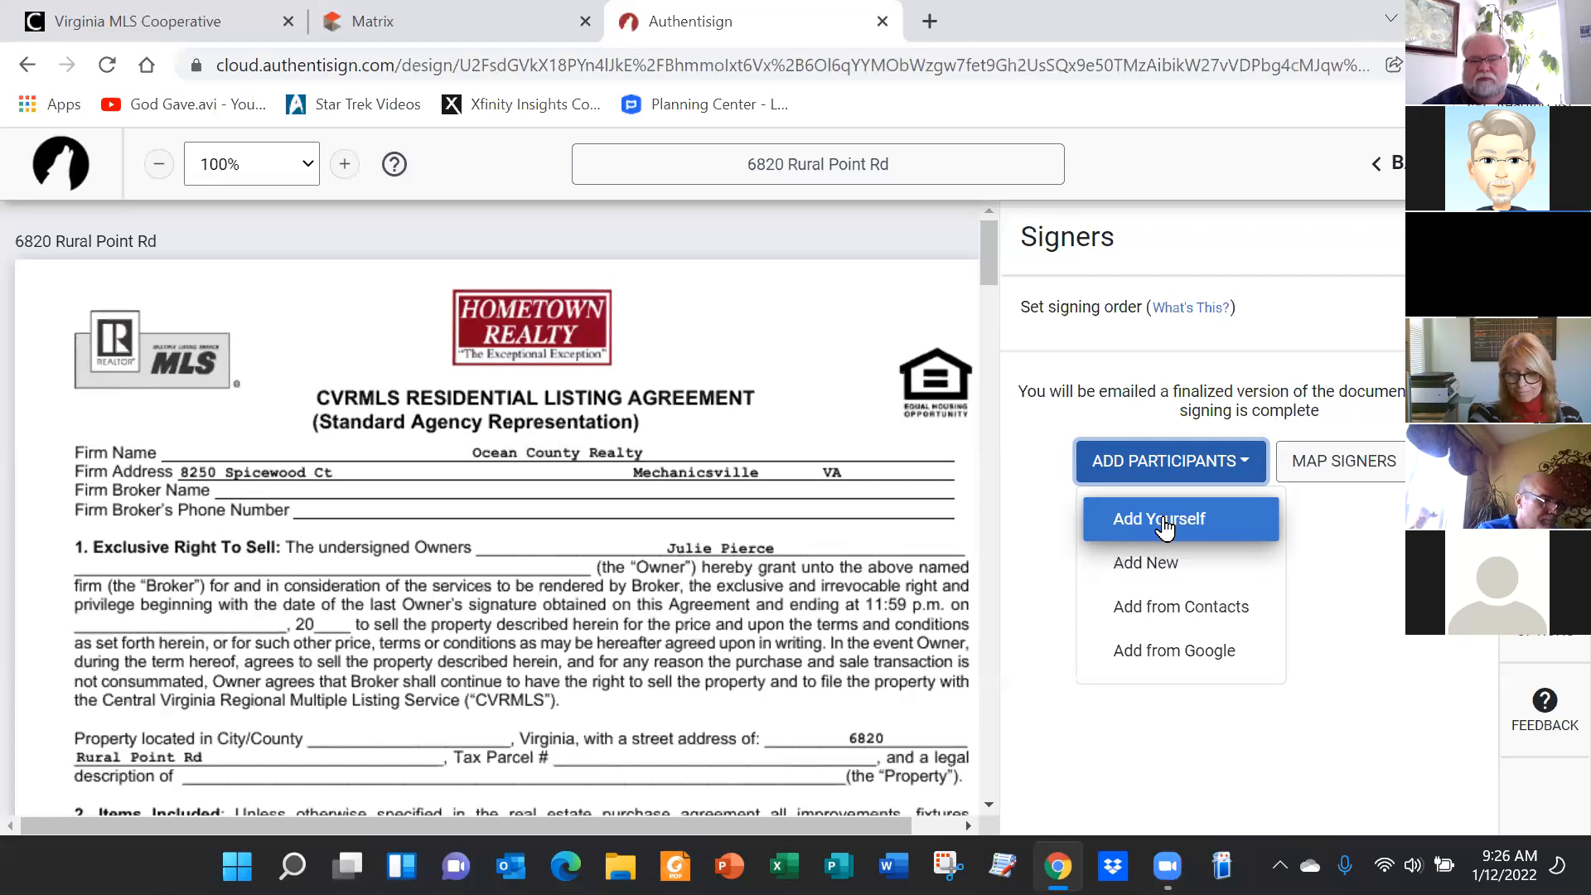
pyautogui.click(1164, 522)
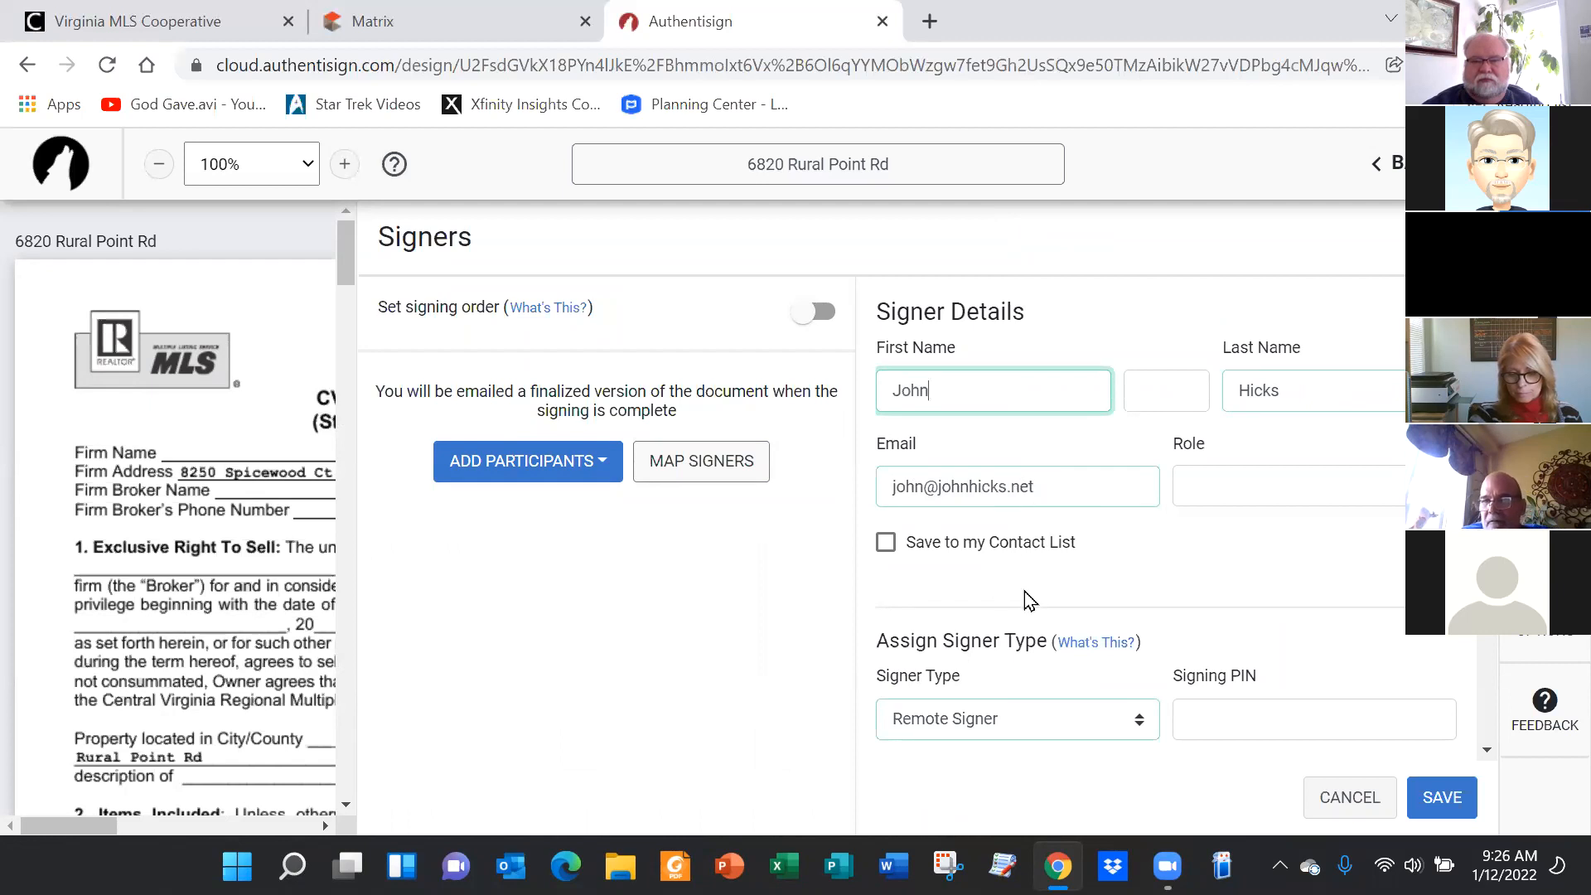
pyautogui.scroll(-3, 1250, 572)
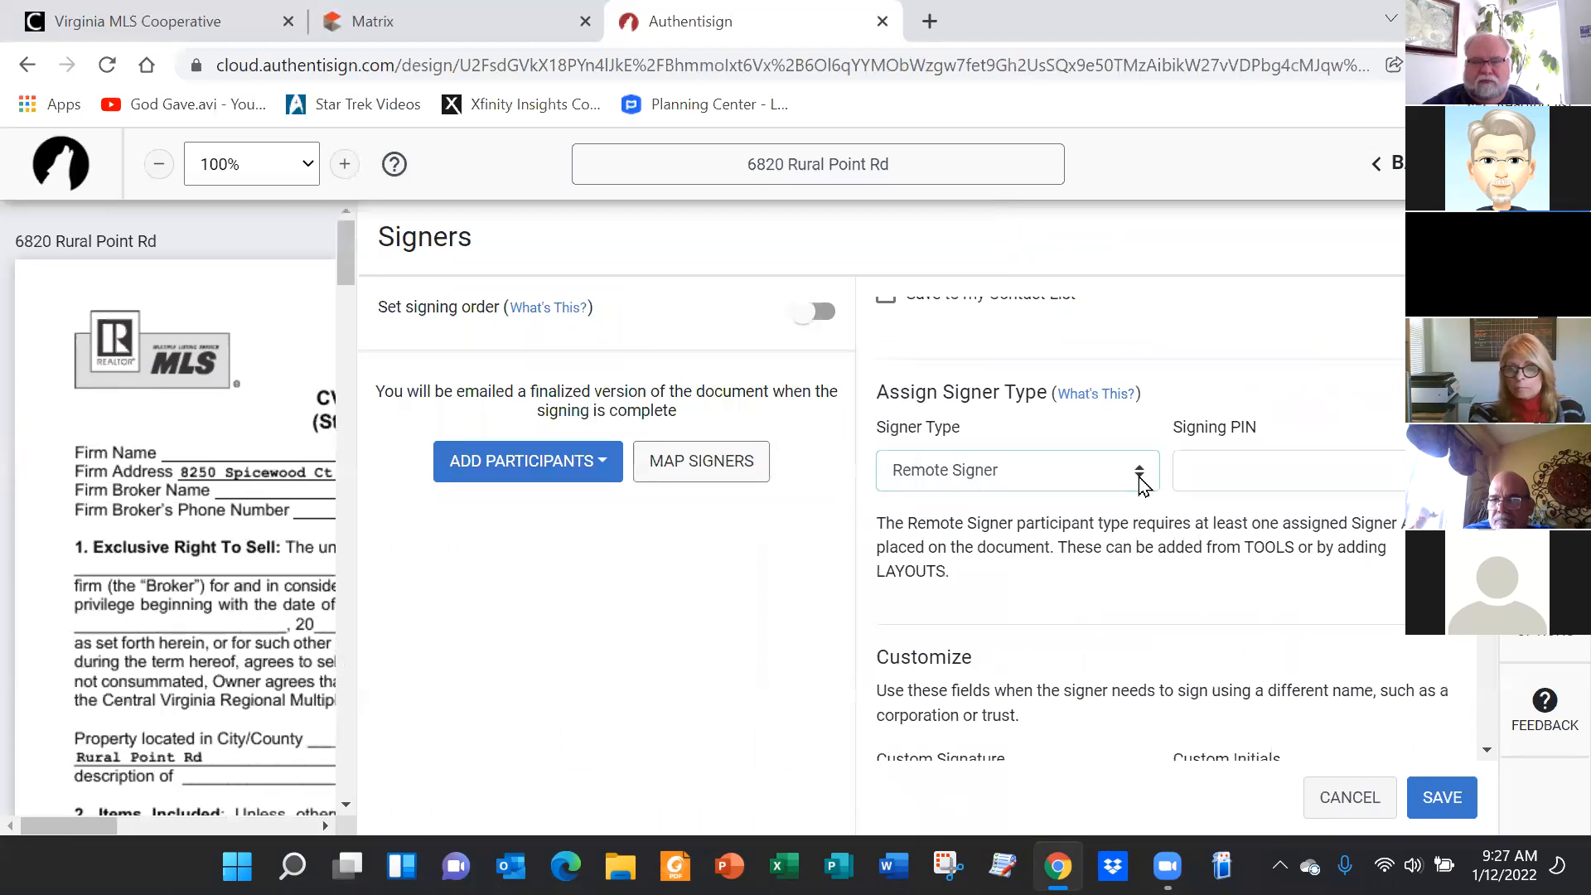
pyautogui.click(1140, 479)
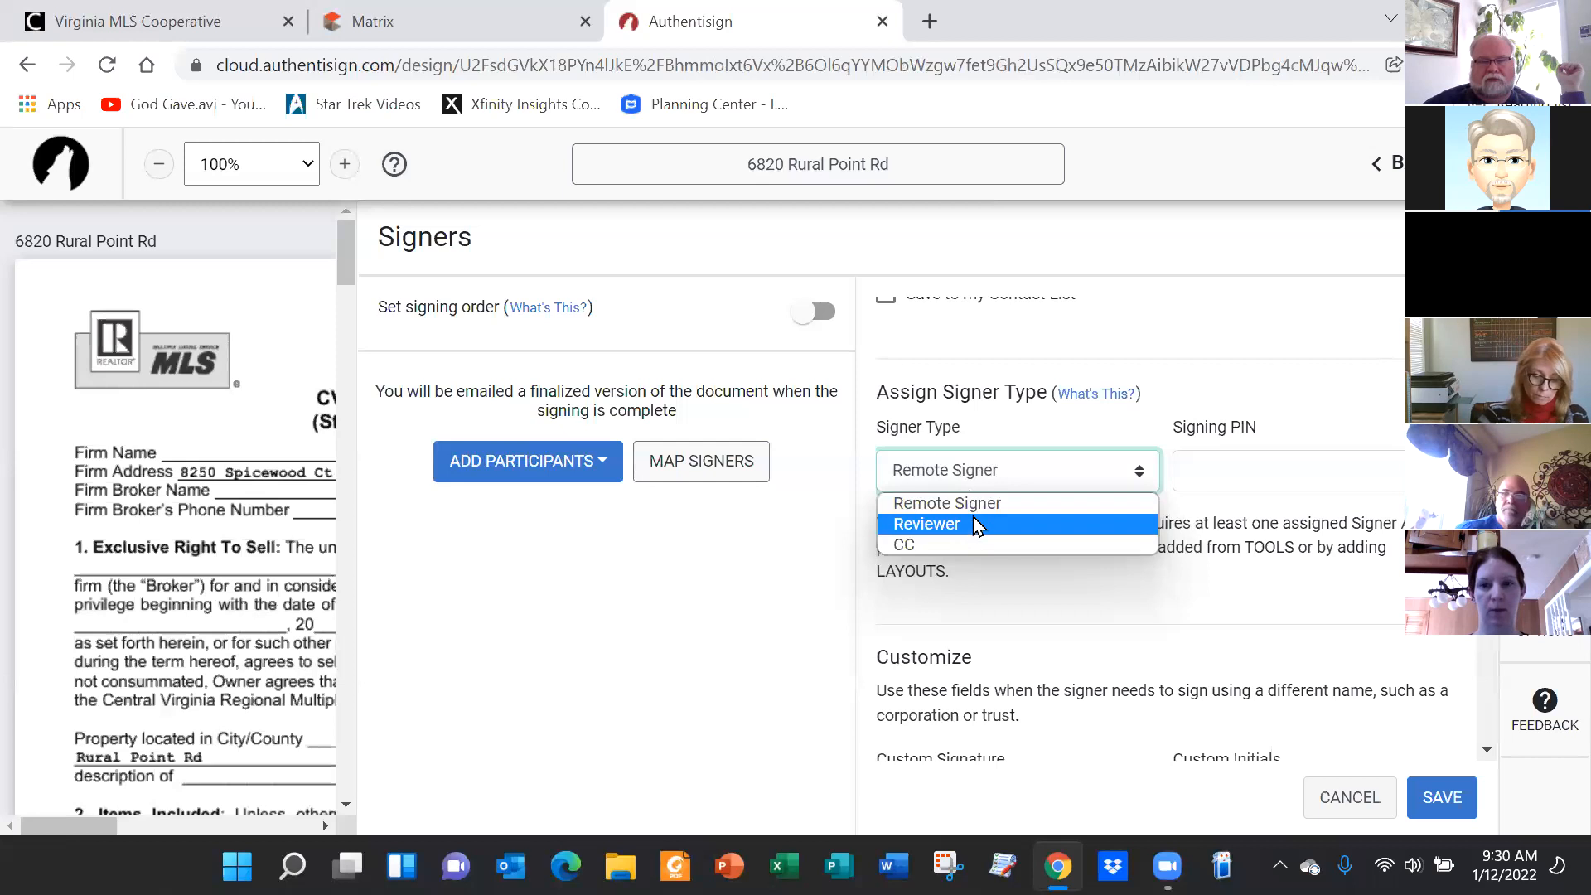
# Keep Remote Signer as the new signer's type
pyautogui.click(974, 510)
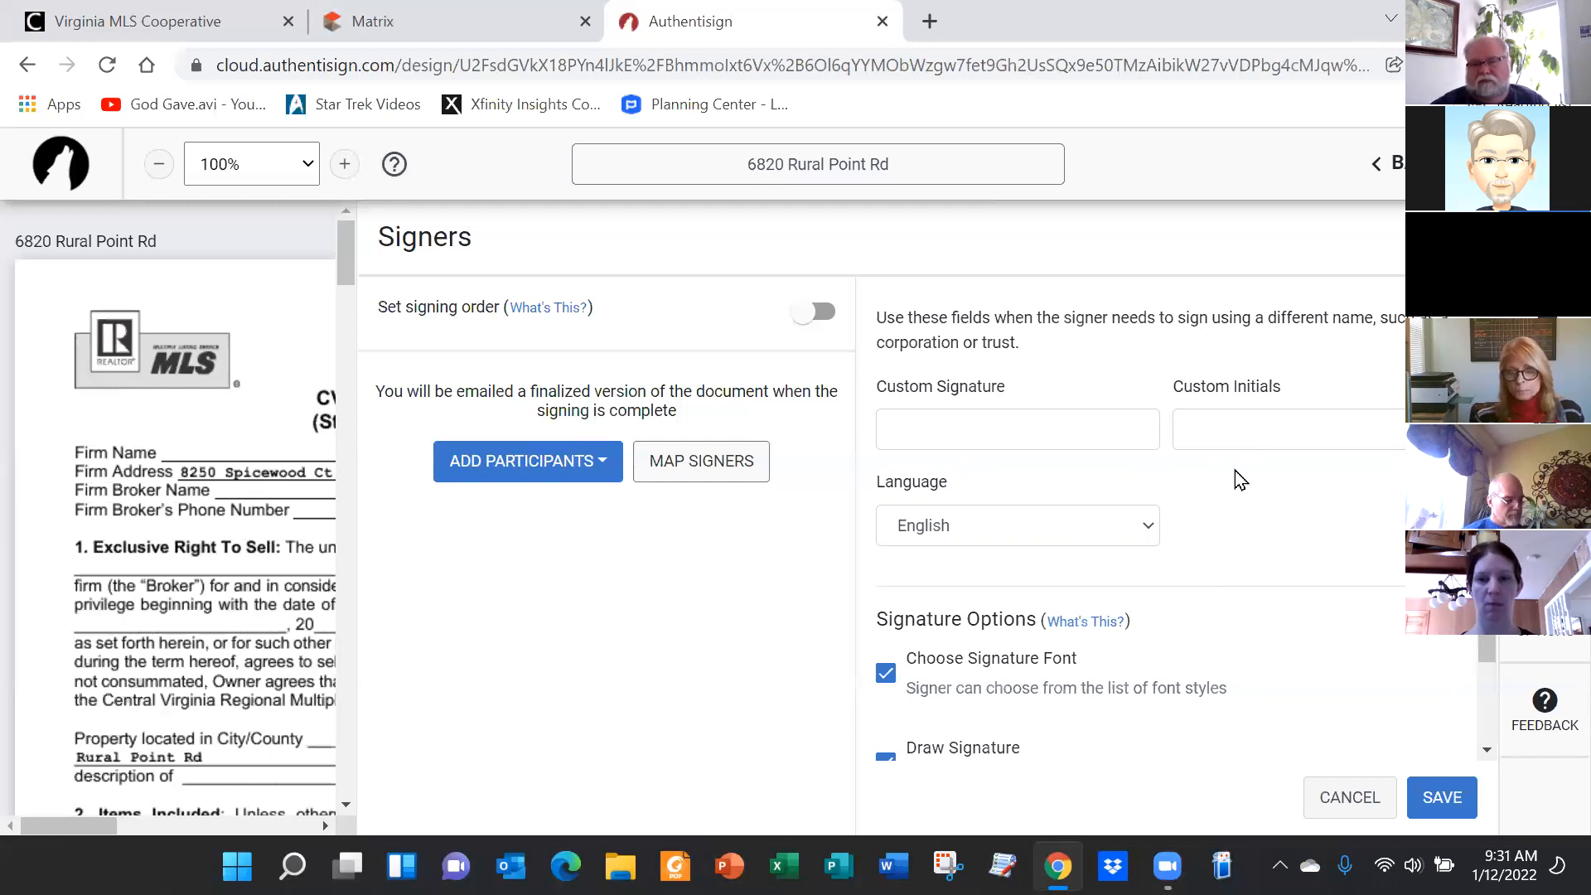
pyautogui.scroll(-3, 1127, 474)
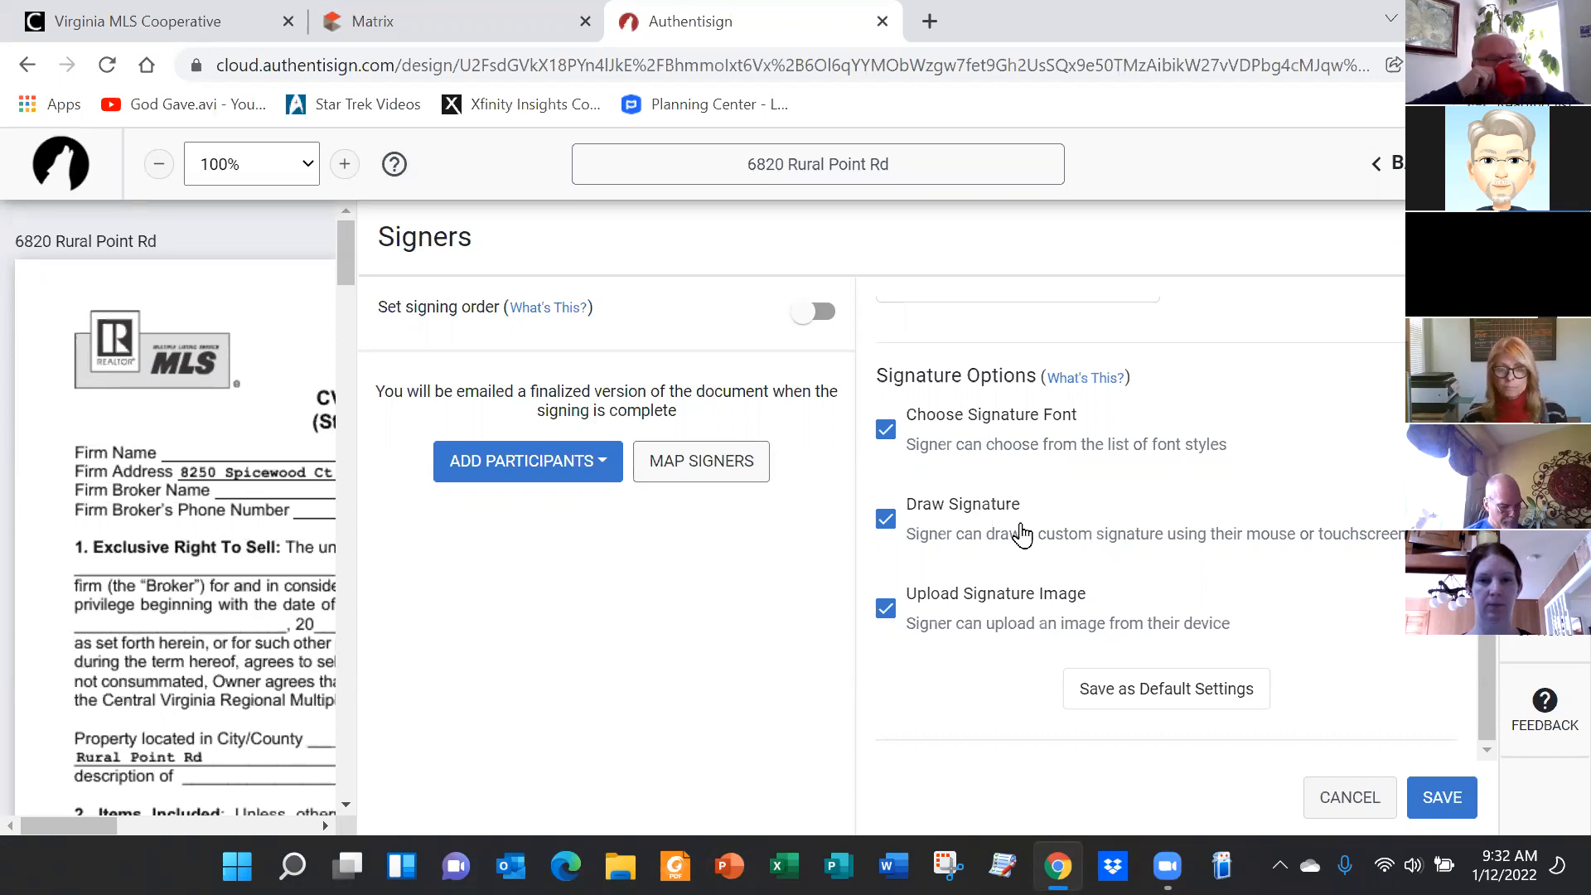
pyautogui.scroll(6, 1032, 580)
pyautogui.scroll(4, 1058, 731)
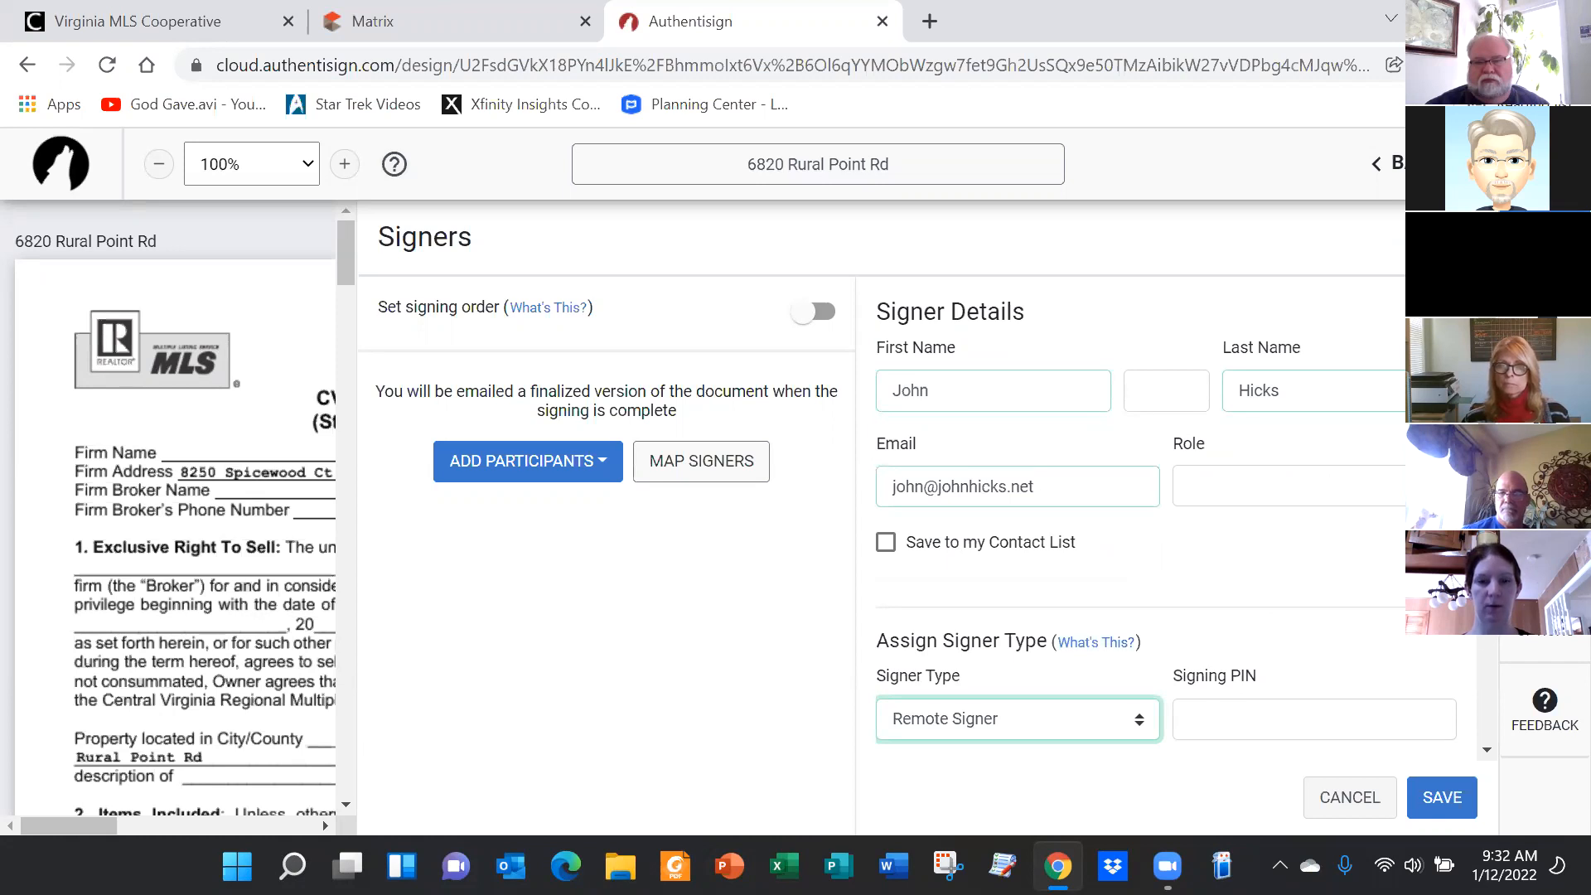
# Assign the signer the Listing Agent role and save them to the signers list
pyautogui.click(1288, 485)
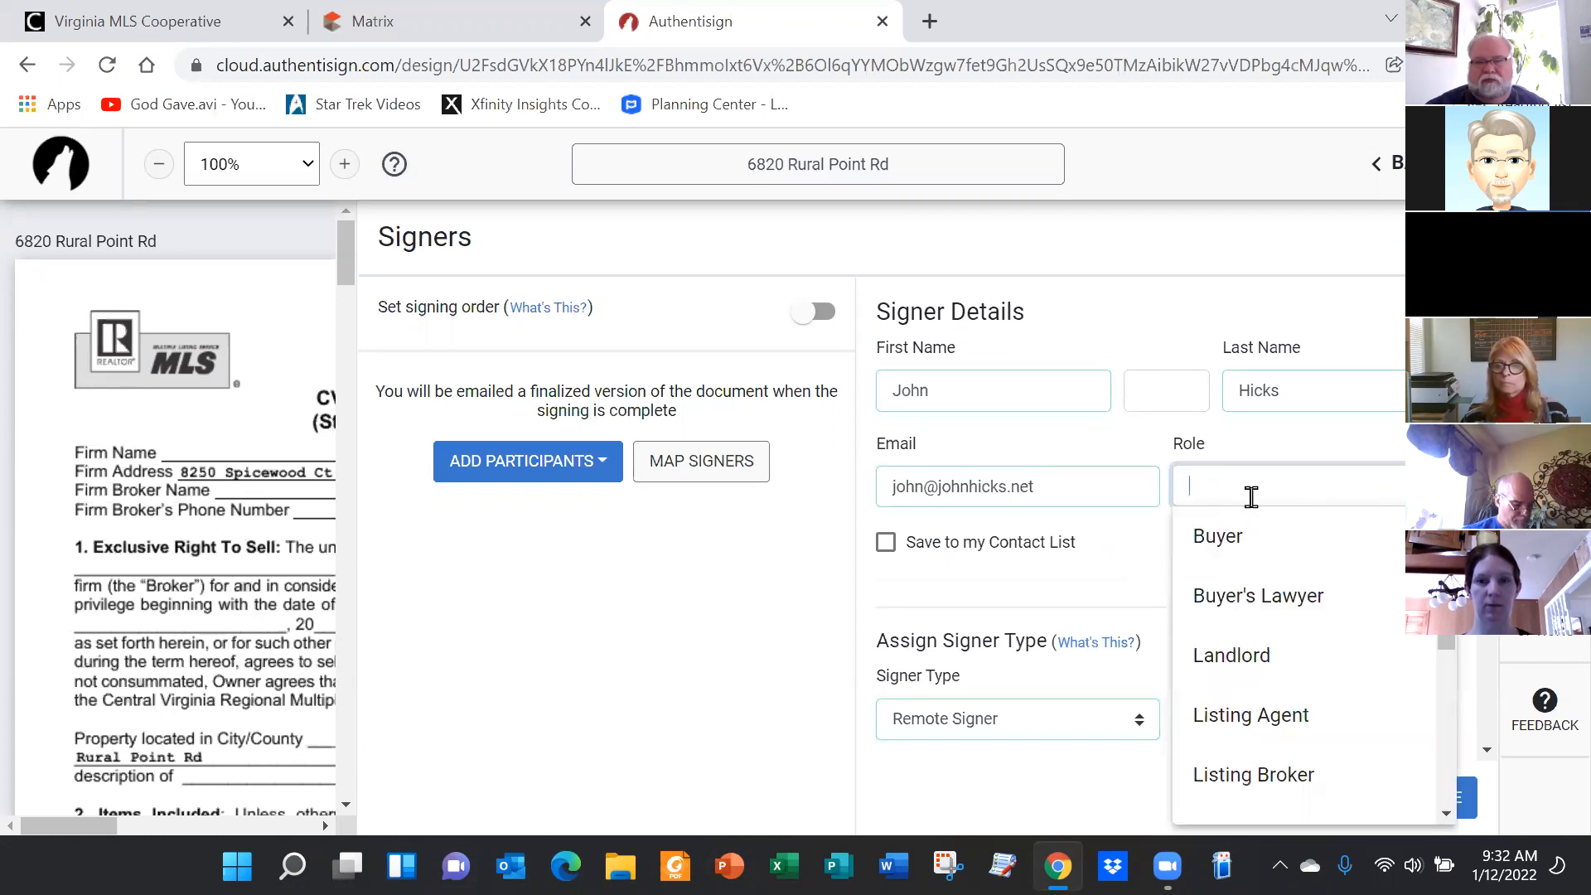
pyautogui.scroll(-3, 1292, 655)
pyautogui.scroll(2, 1267, 617)
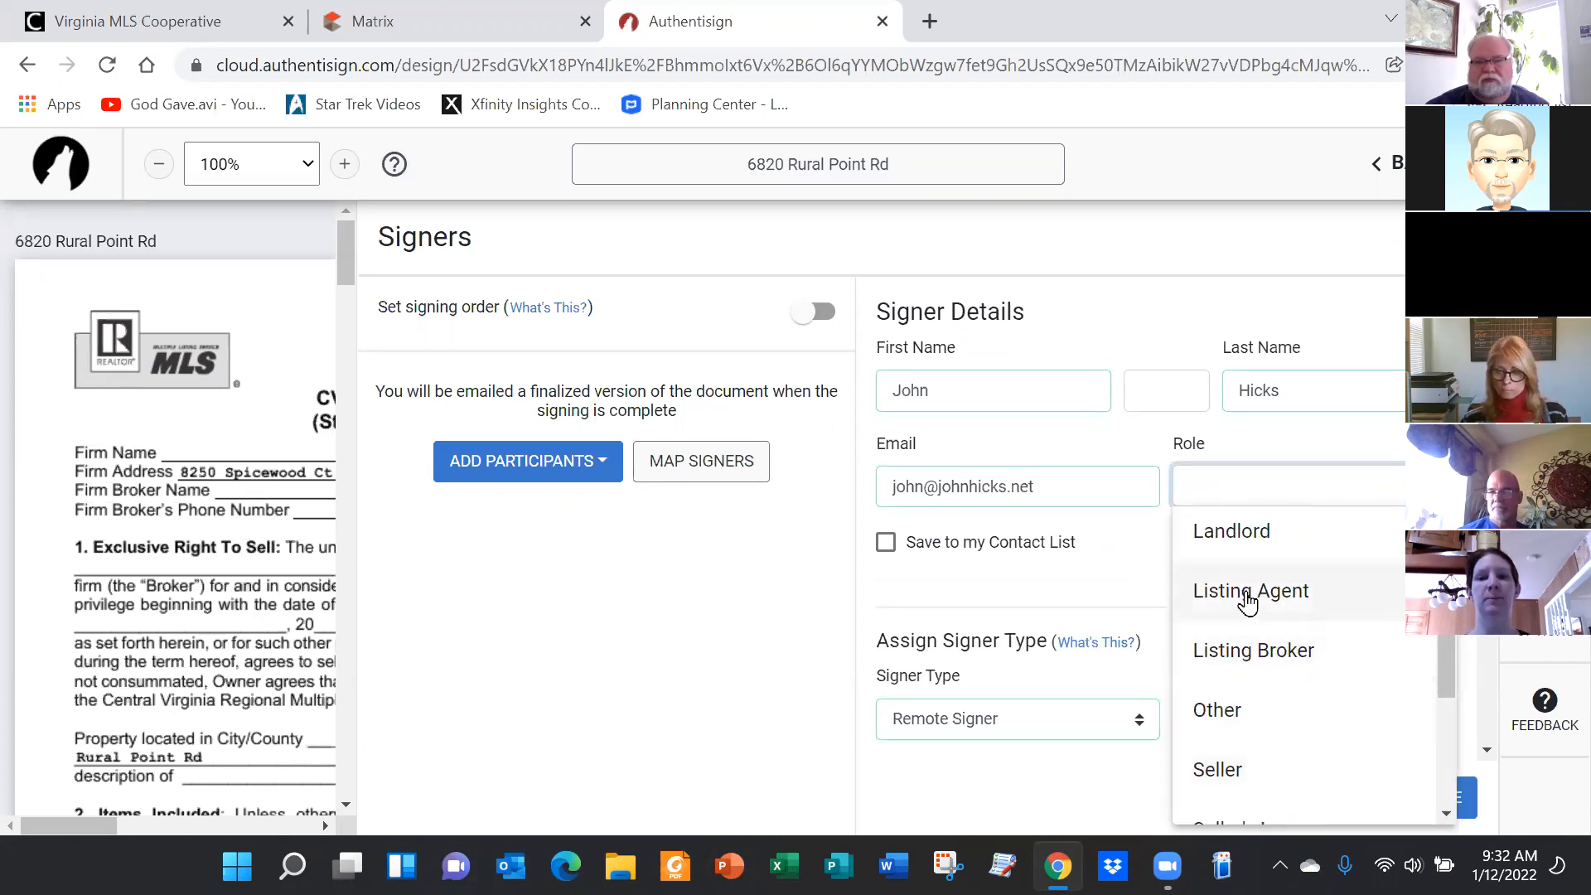
pyautogui.click(1248, 595)
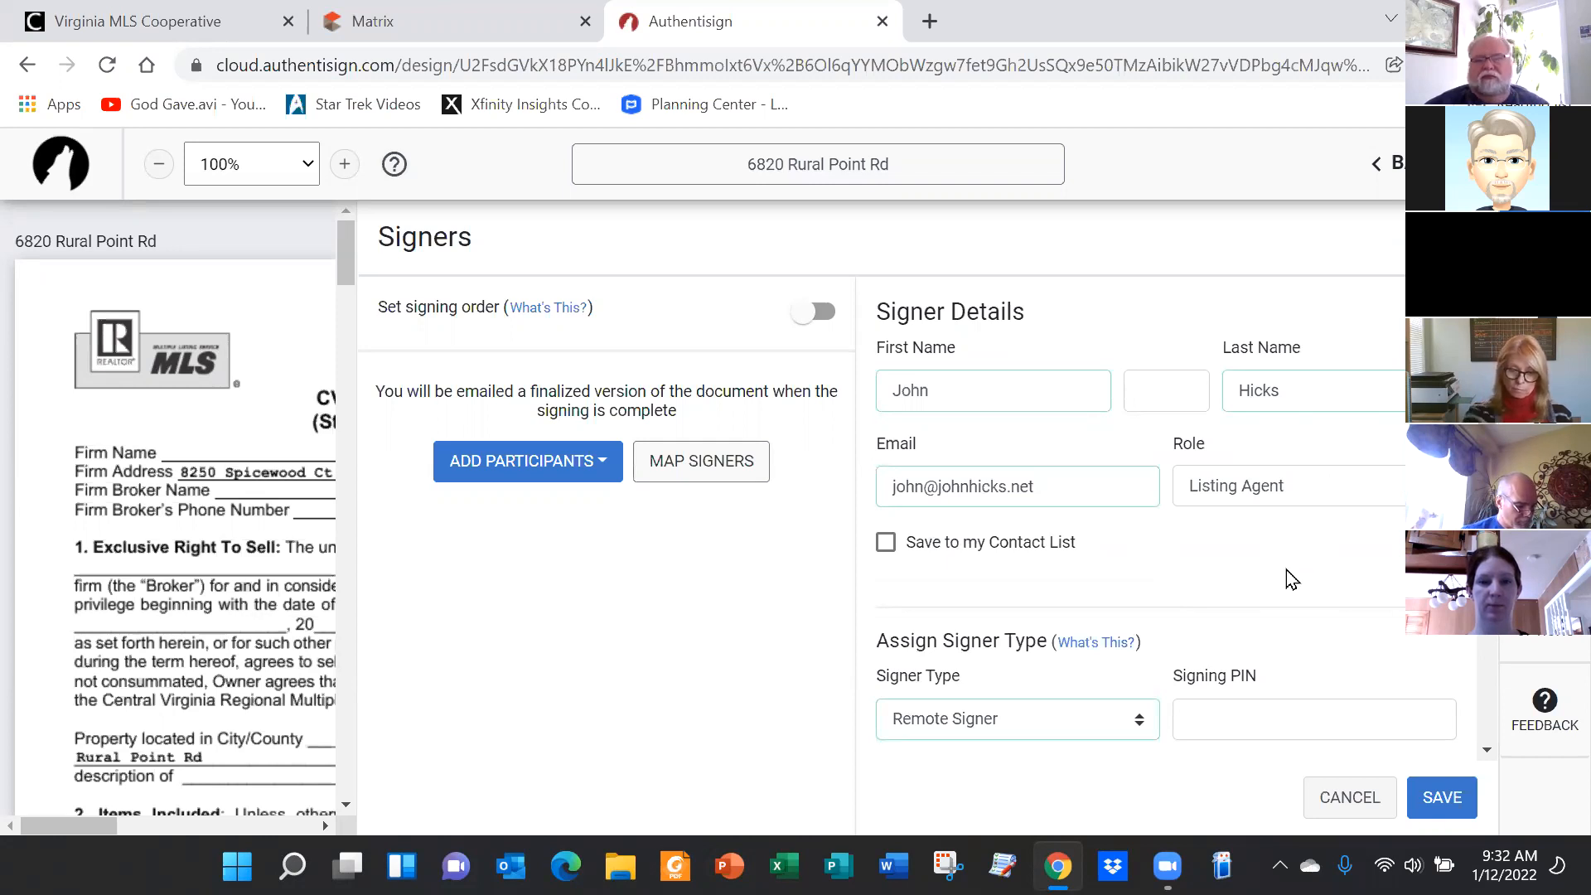
pyautogui.click(1439, 797)
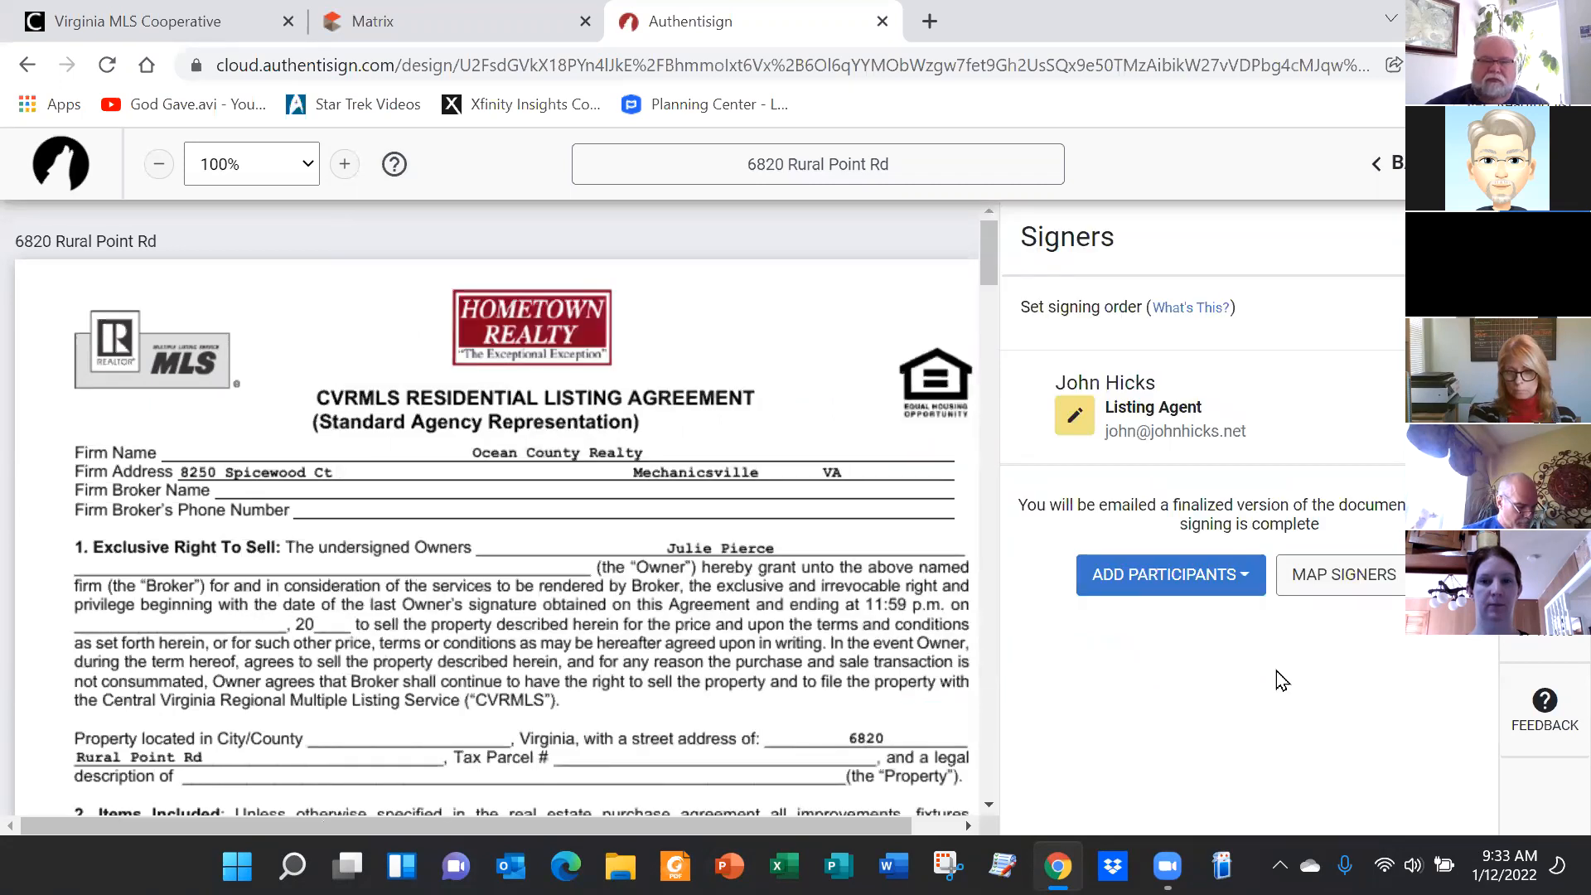
# Show the ADD PARTICIPANTS options for adding another participant
pyautogui.click(1240, 577)
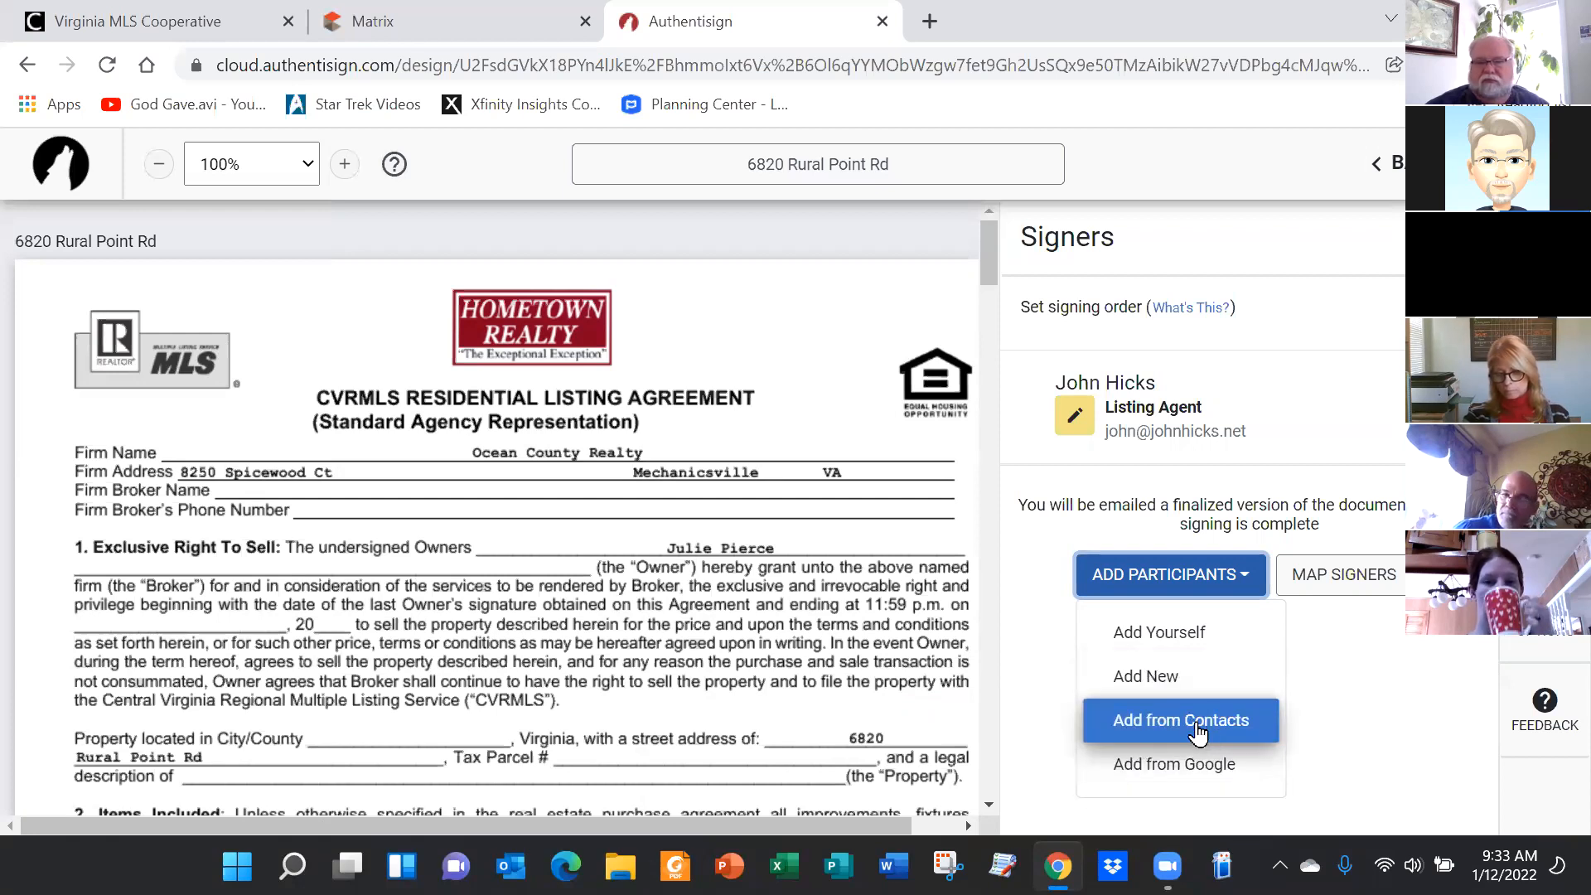
# Choose Add New to start a blank form for a new signer
pyautogui.click(1140, 660)
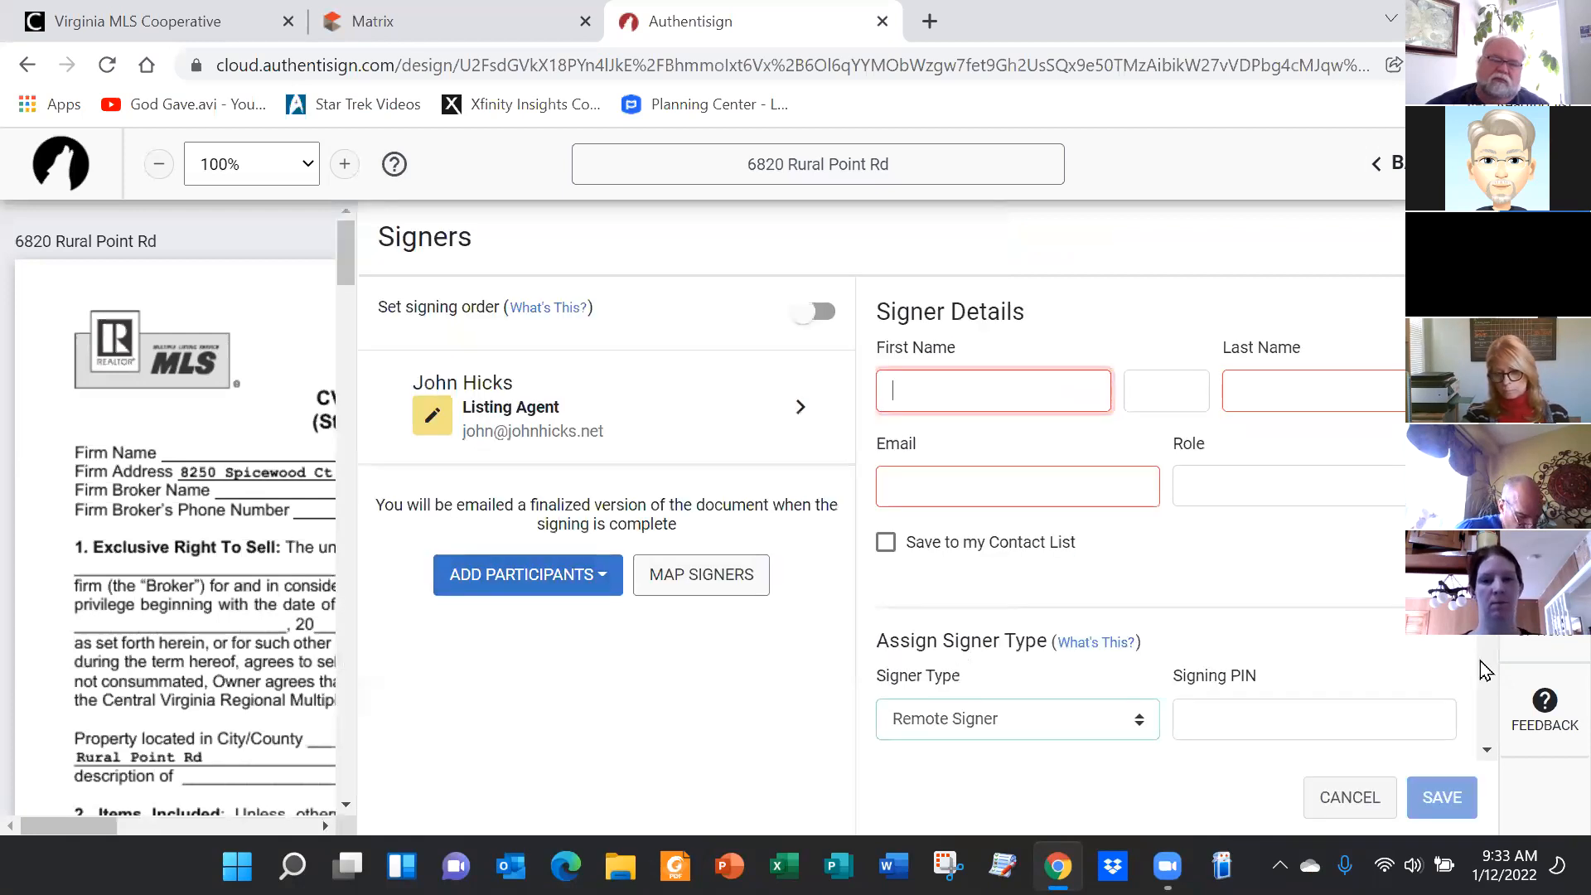
# Enter the seller's first name, last name and e-mail address in Signer Details
pyautogui.click(933, 396)
pyautogui.press('Tab')
pyautogui.press('Tab')
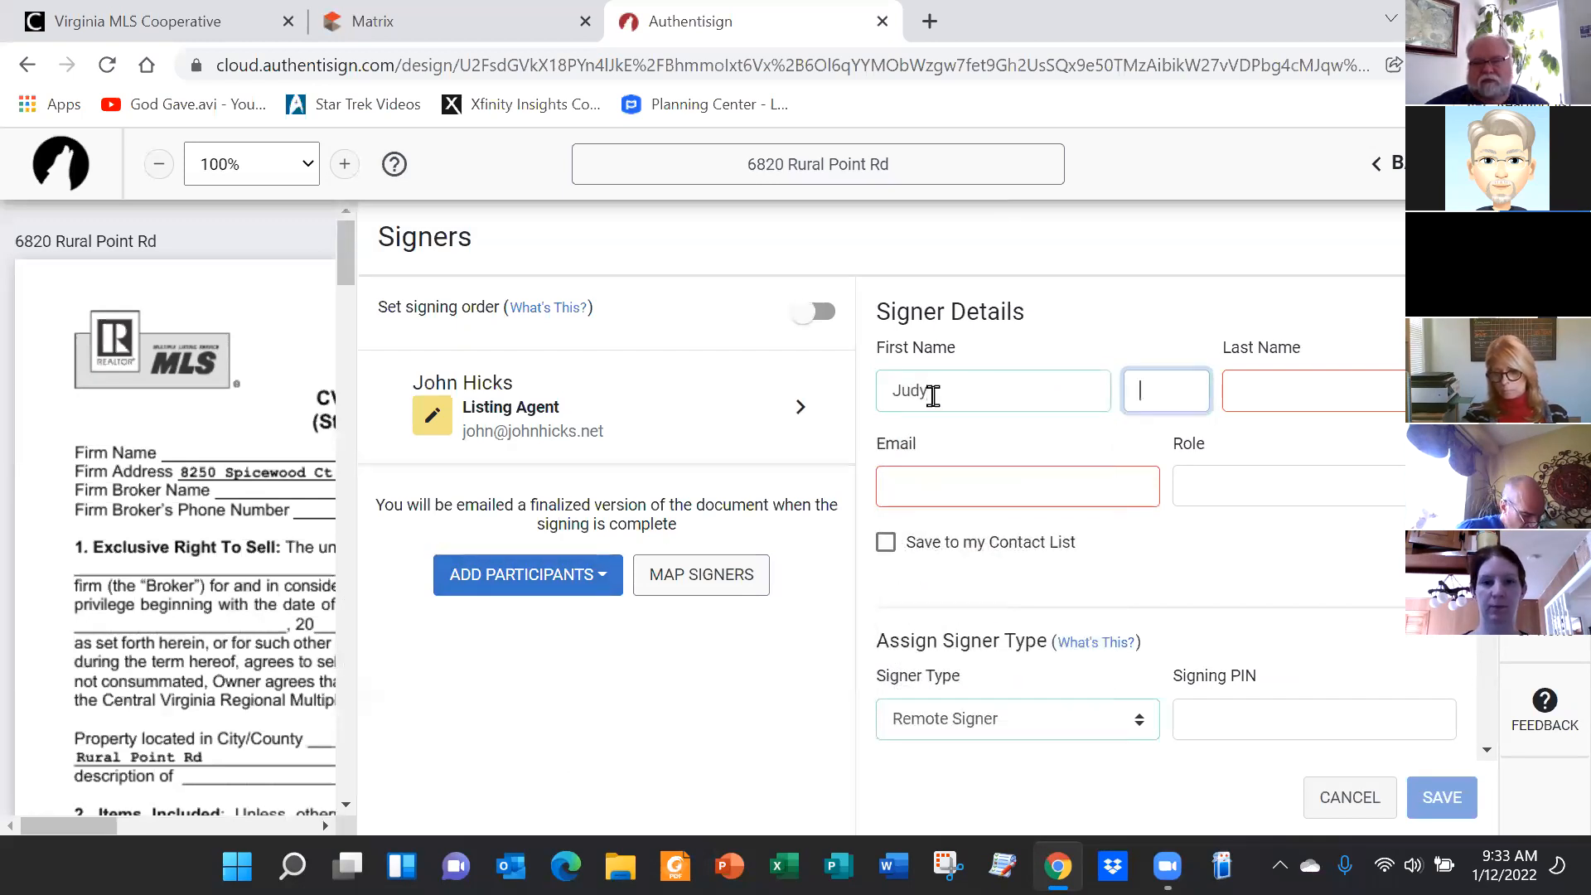
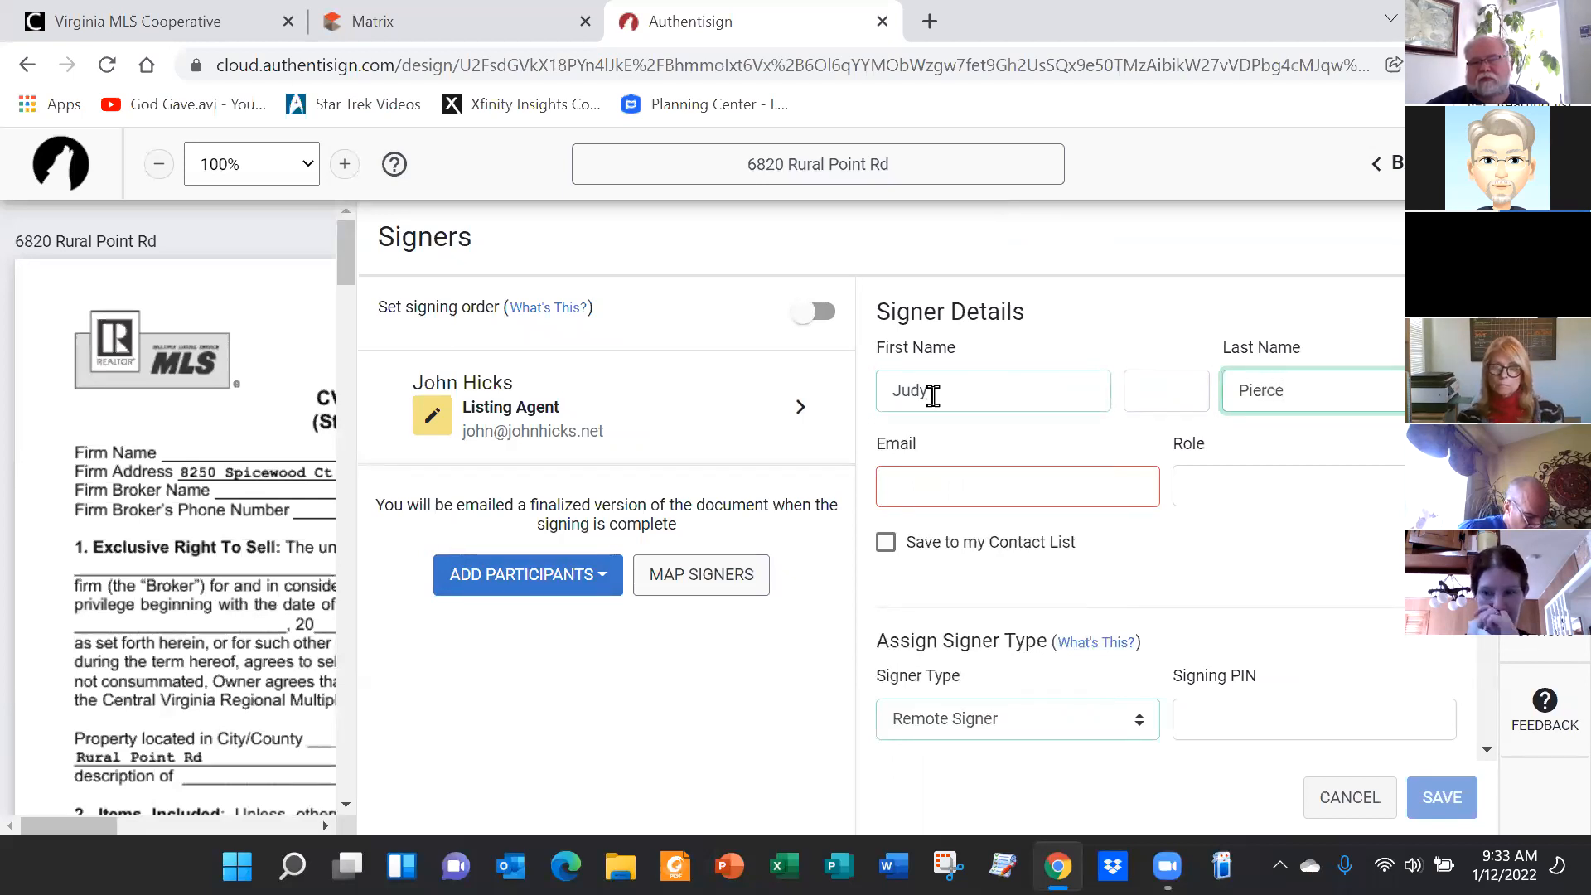
pyautogui.press('Tab')
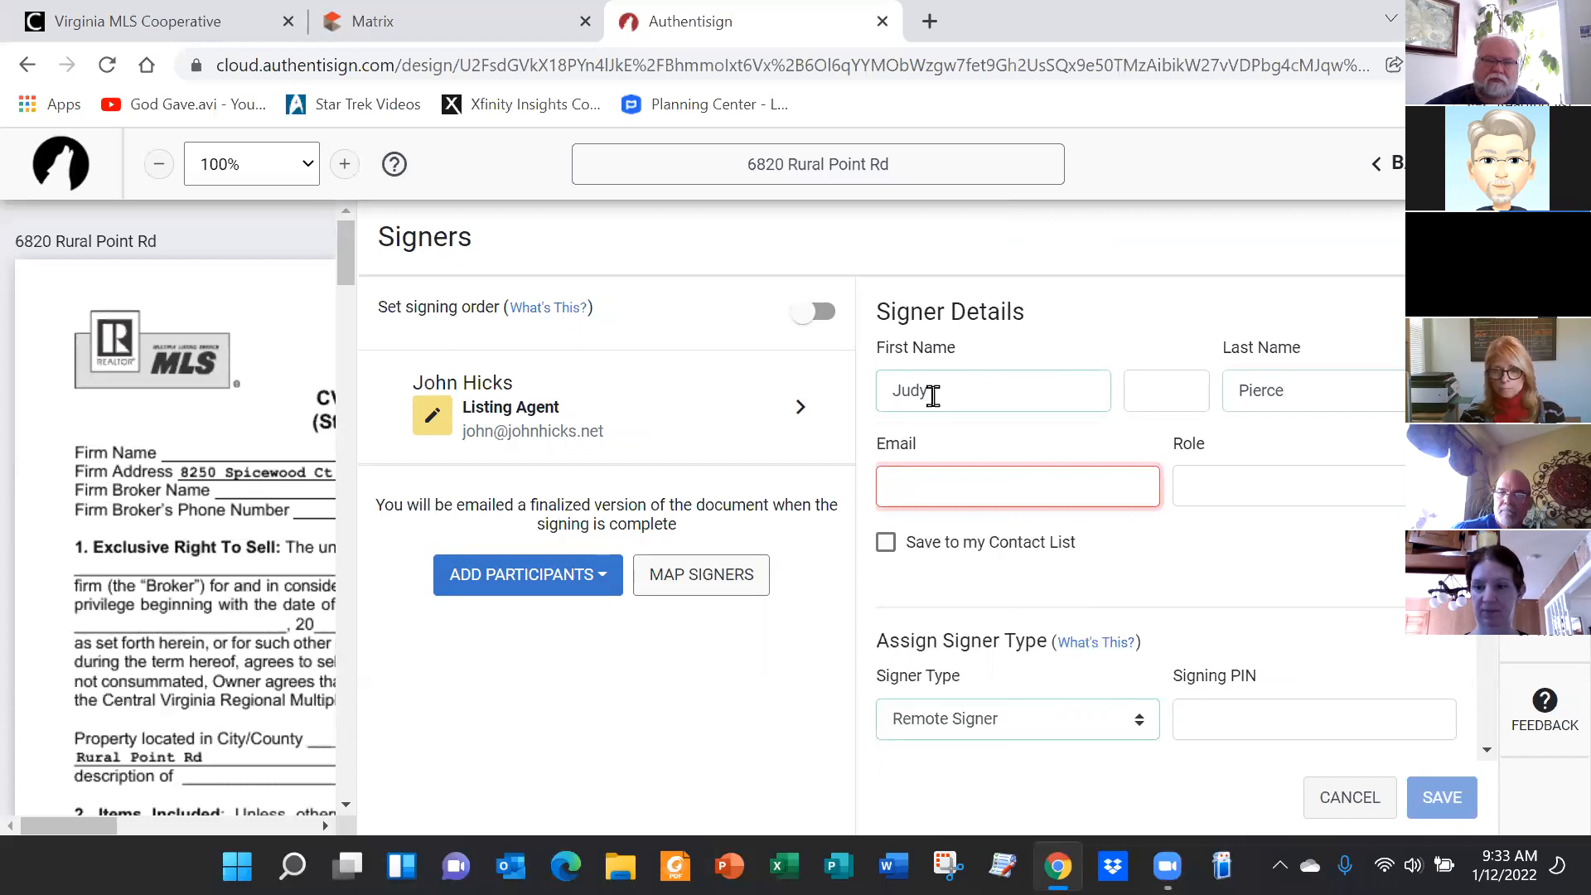
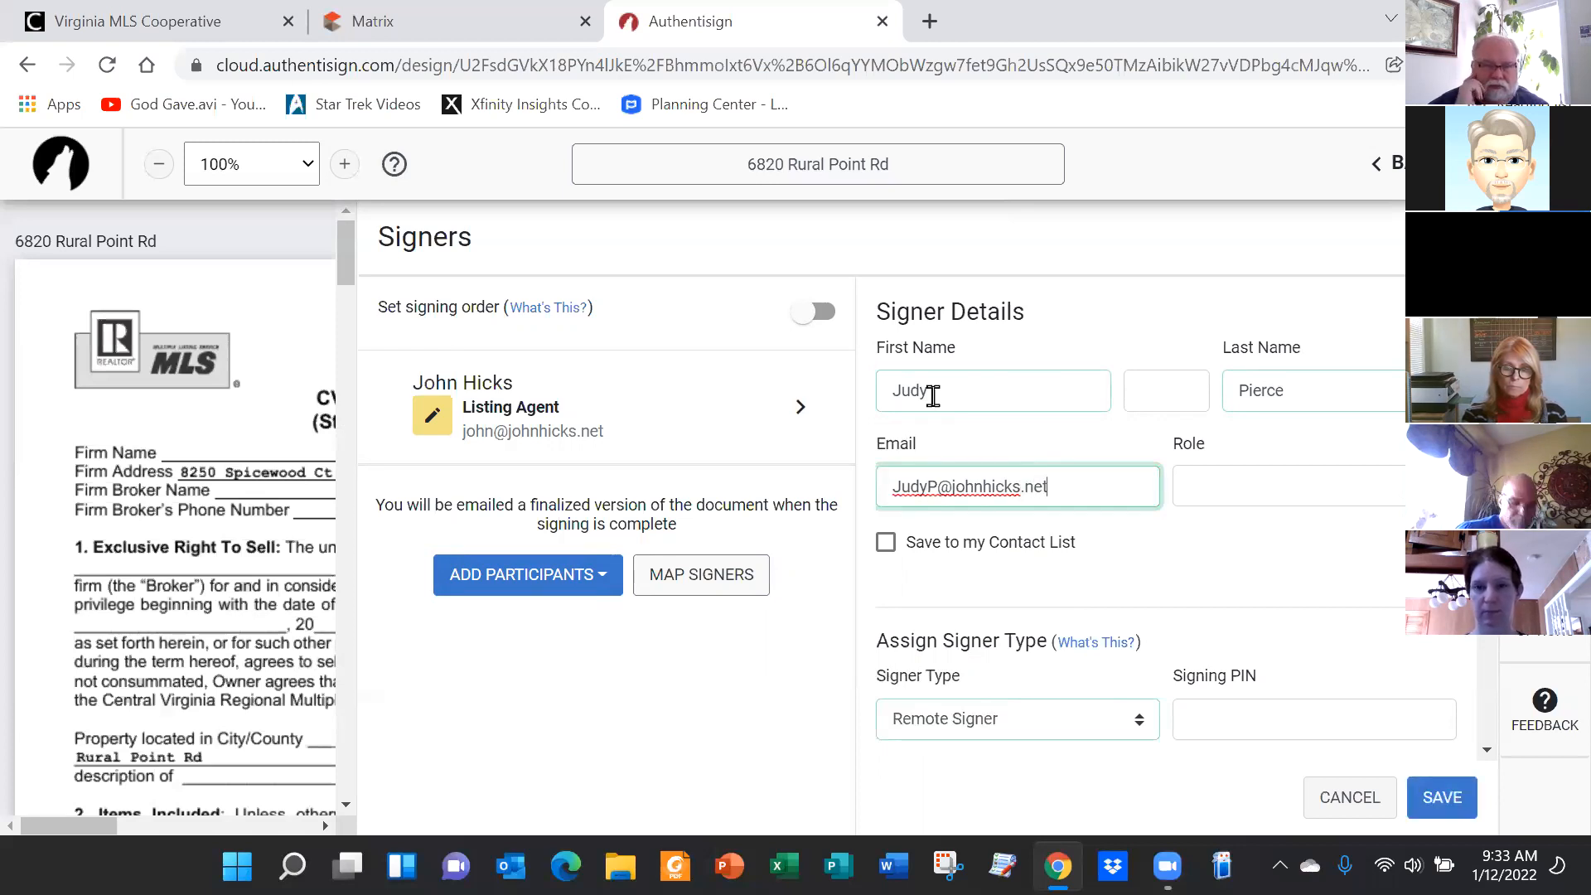
# Save the seller as a second signer and to the contact list, then dismiss the layout mappings dialog
pyautogui.click(885, 545)
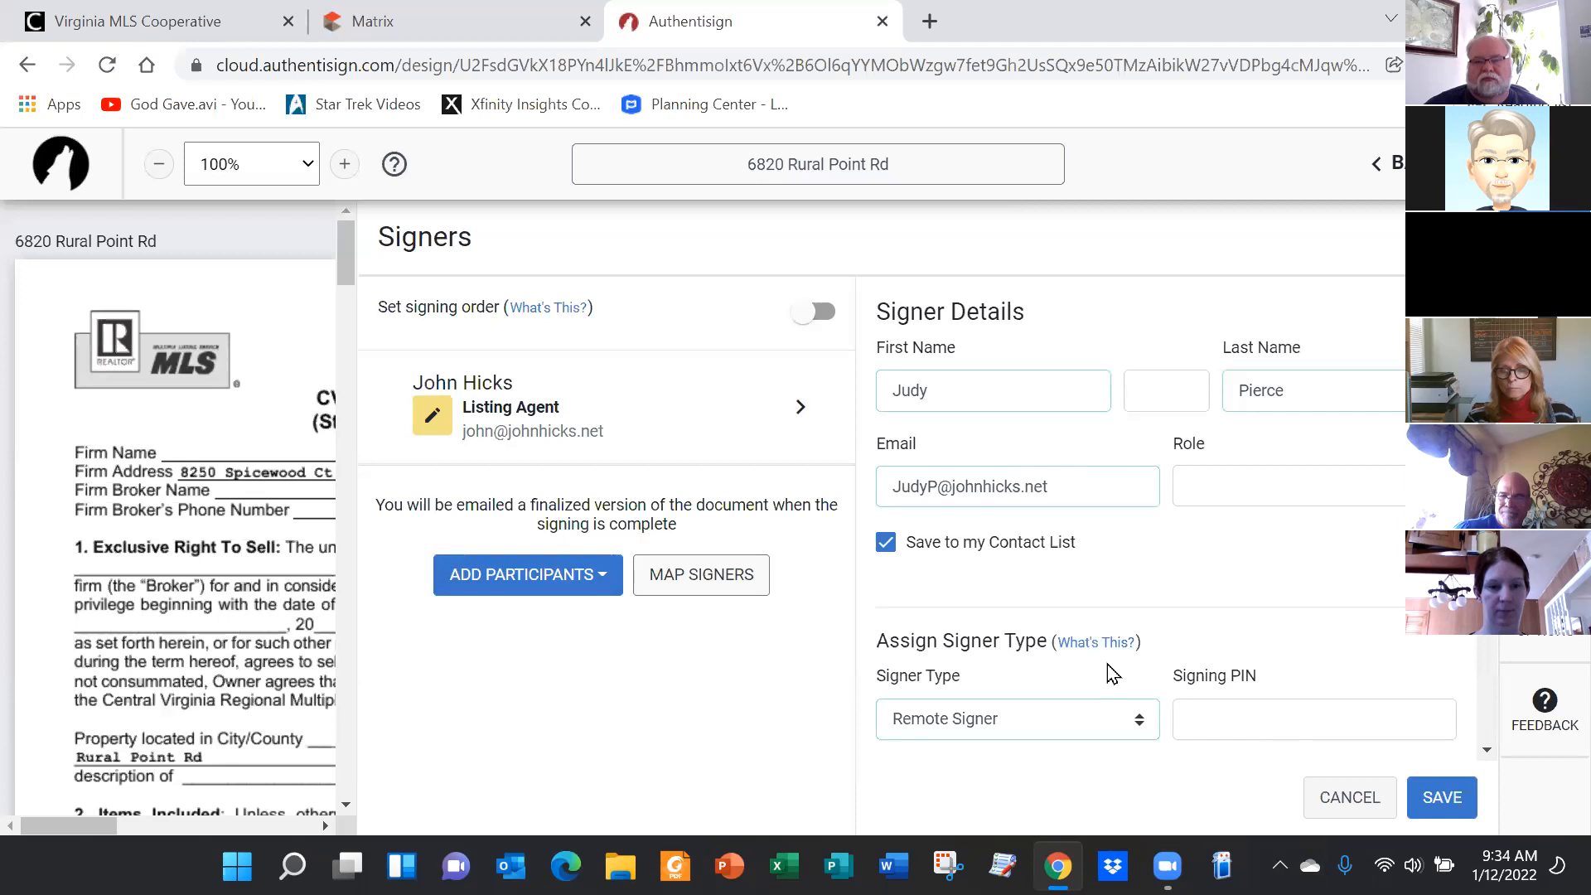
pyautogui.scroll(-5, 1115, 663)
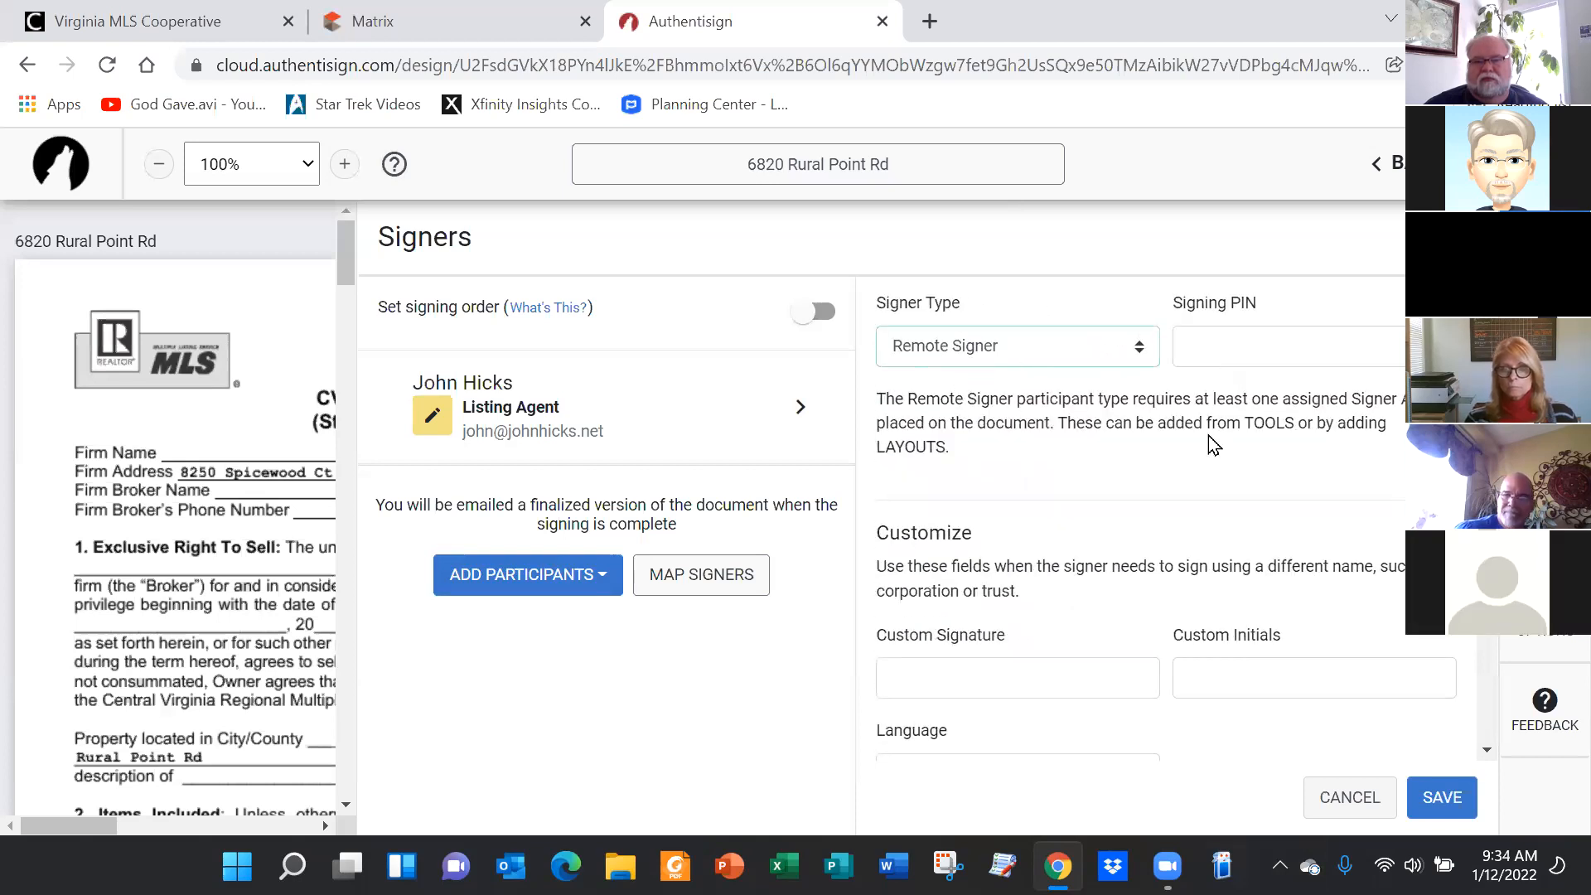
pyautogui.scroll(-3, 1307, 622)
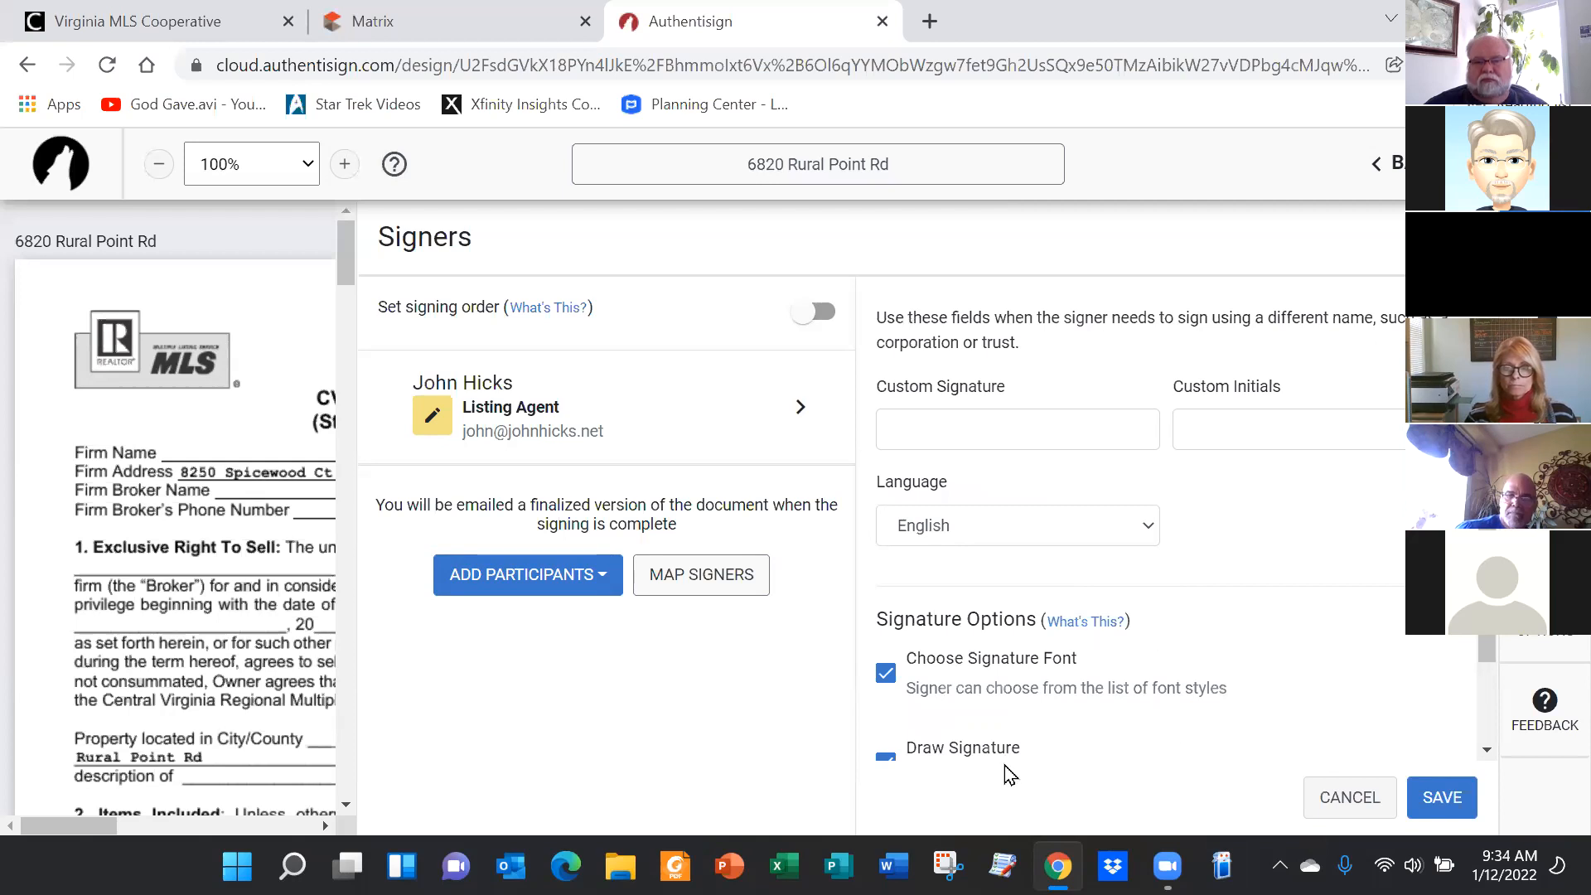
pyautogui.scroll(3, 1185, 680)
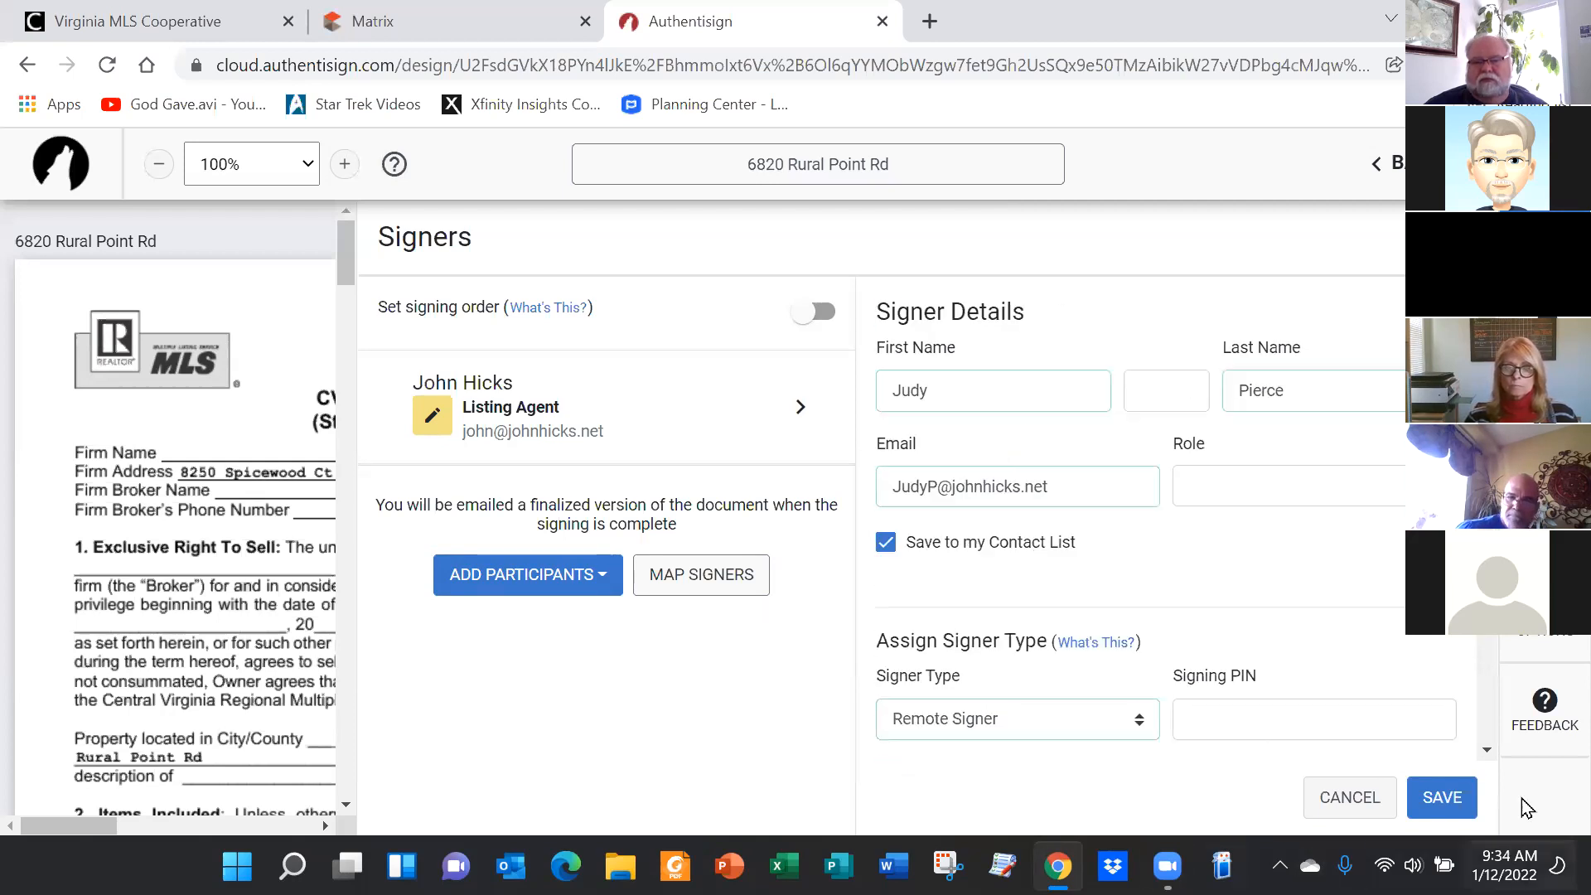
pyautogui.click(1443, 798)
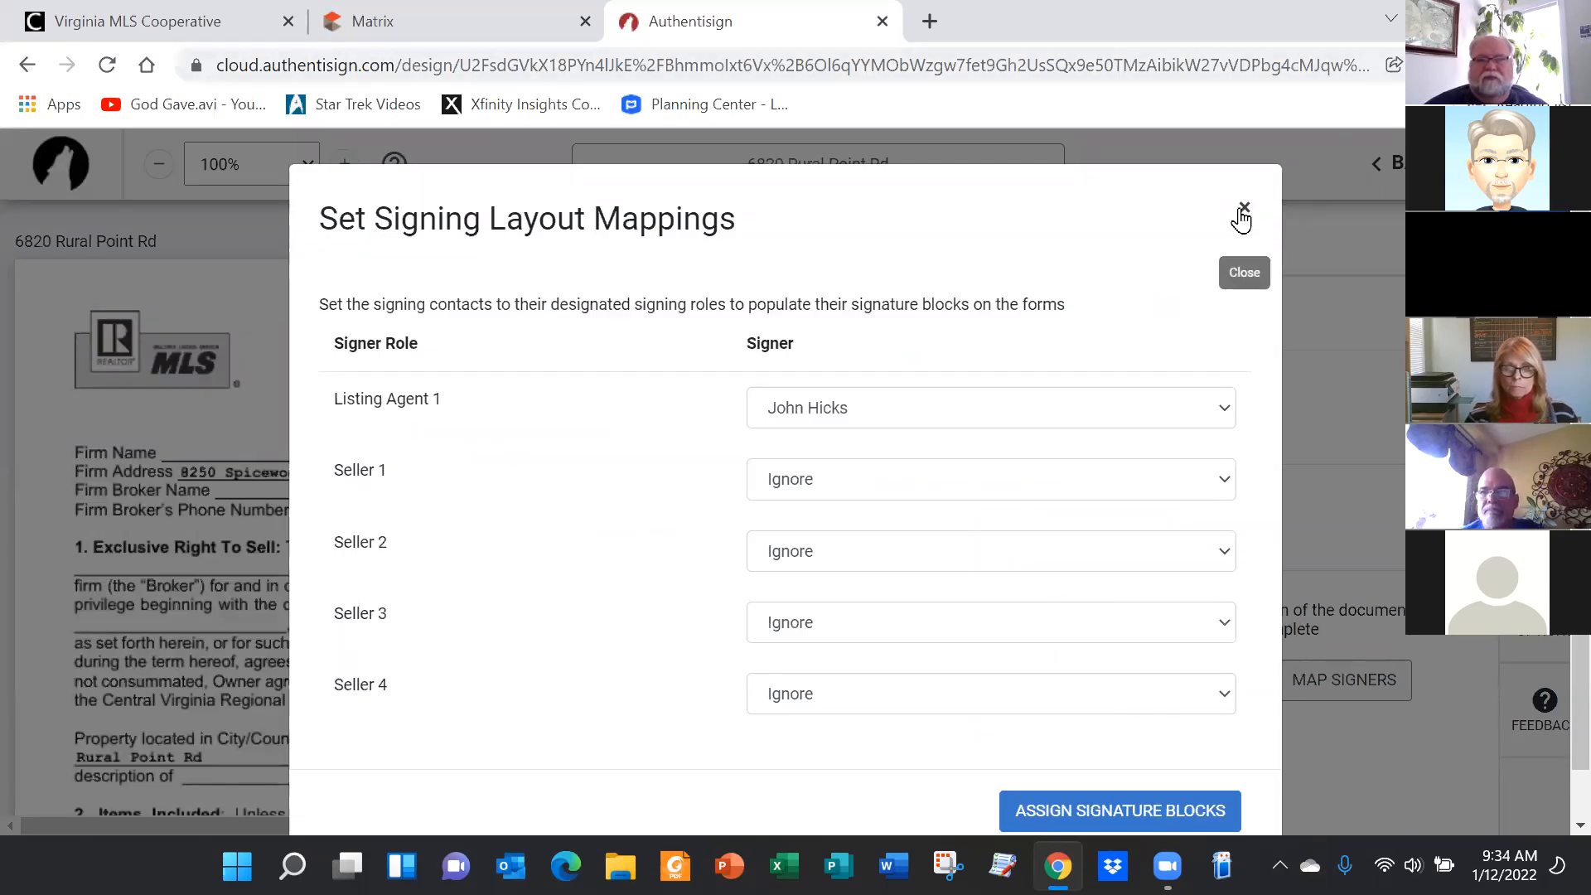
pyautogui.click(1242, 209)
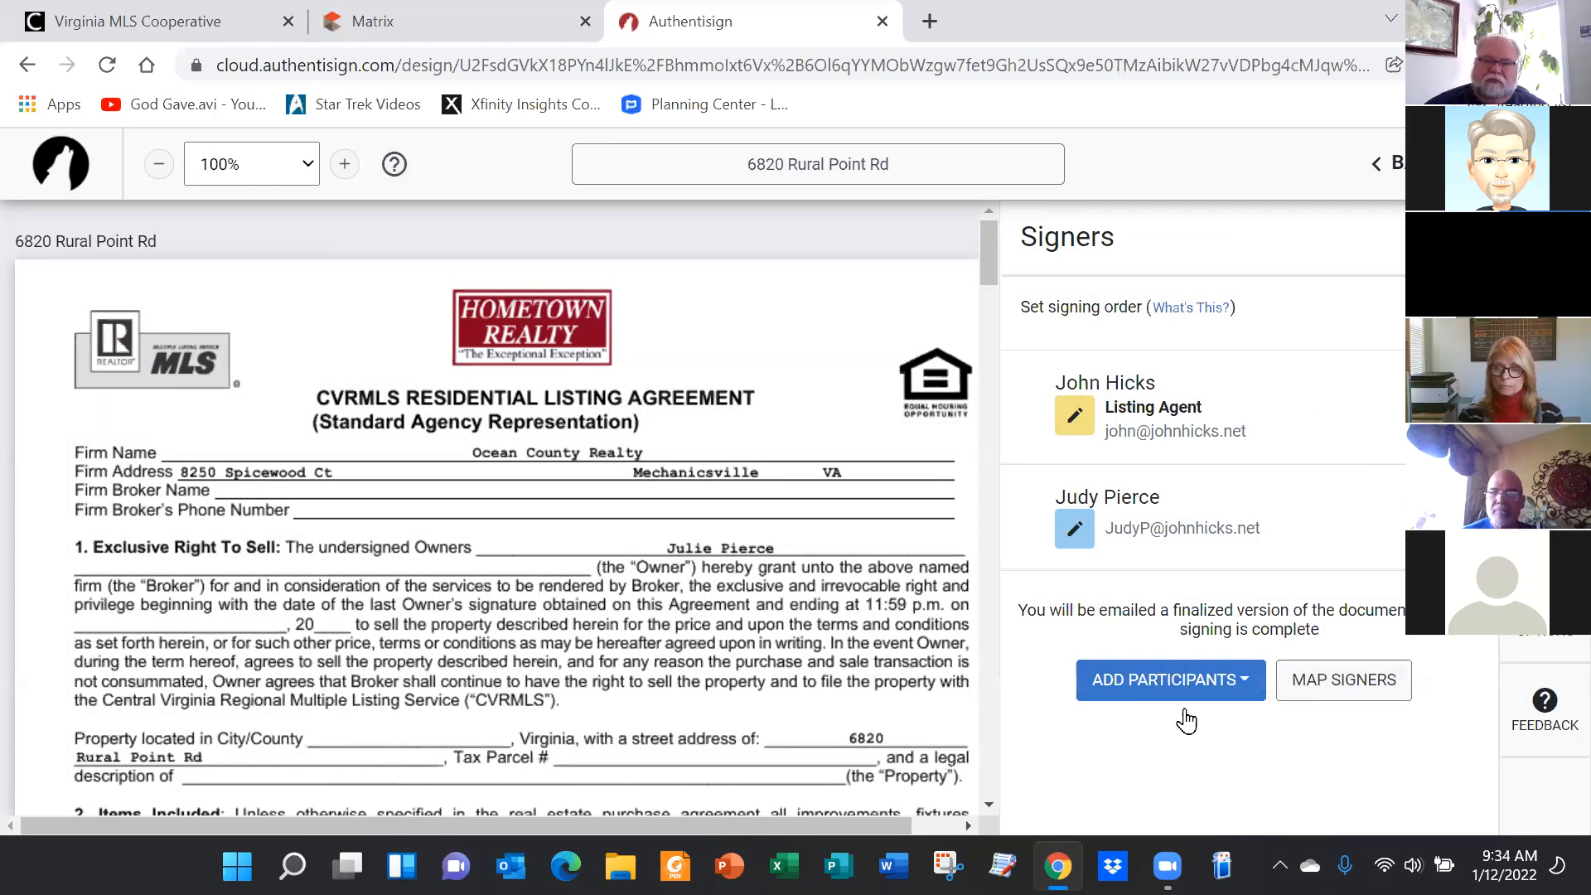
# Search saved contacts for the lawyer and add them as a CC-only participant
pyautogui.click(1164, 686)
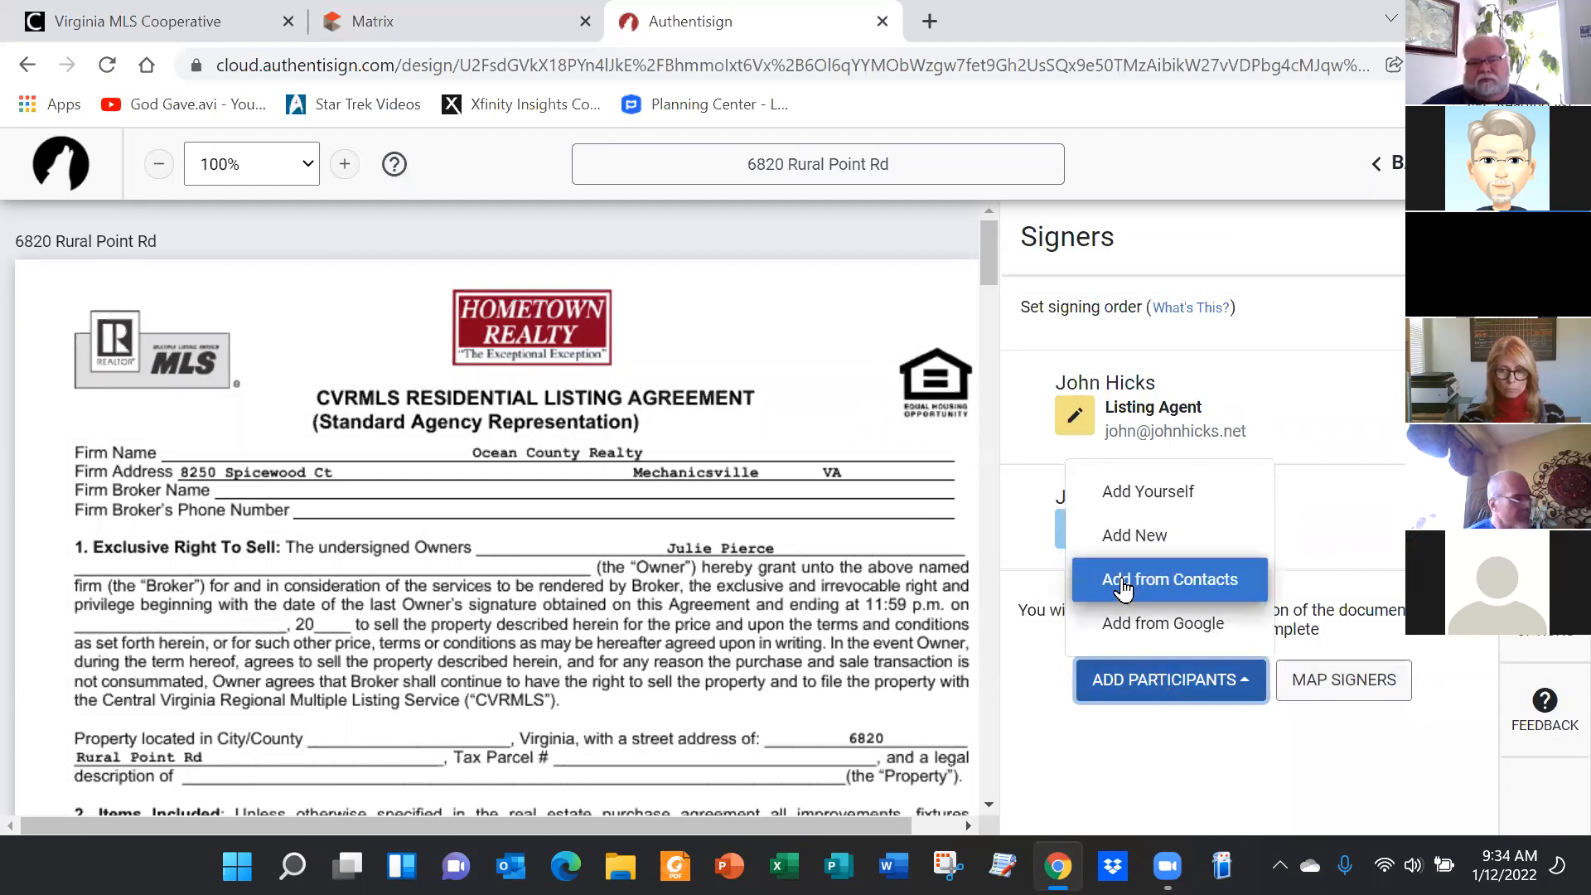
pyautogui.click(1199, 591)
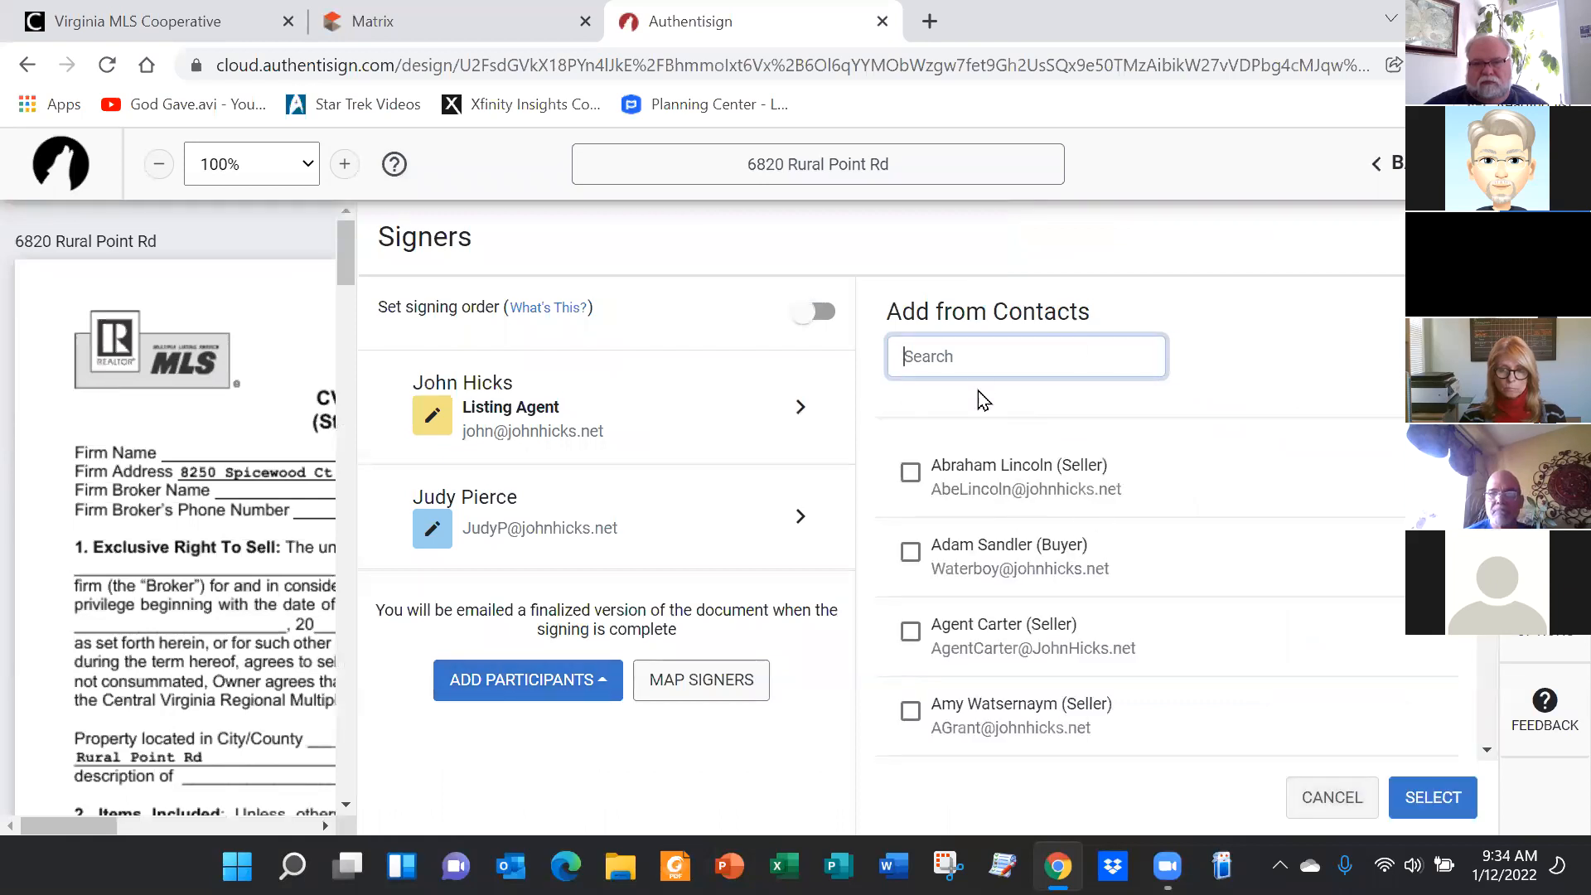
pyautogui.write('dewey')
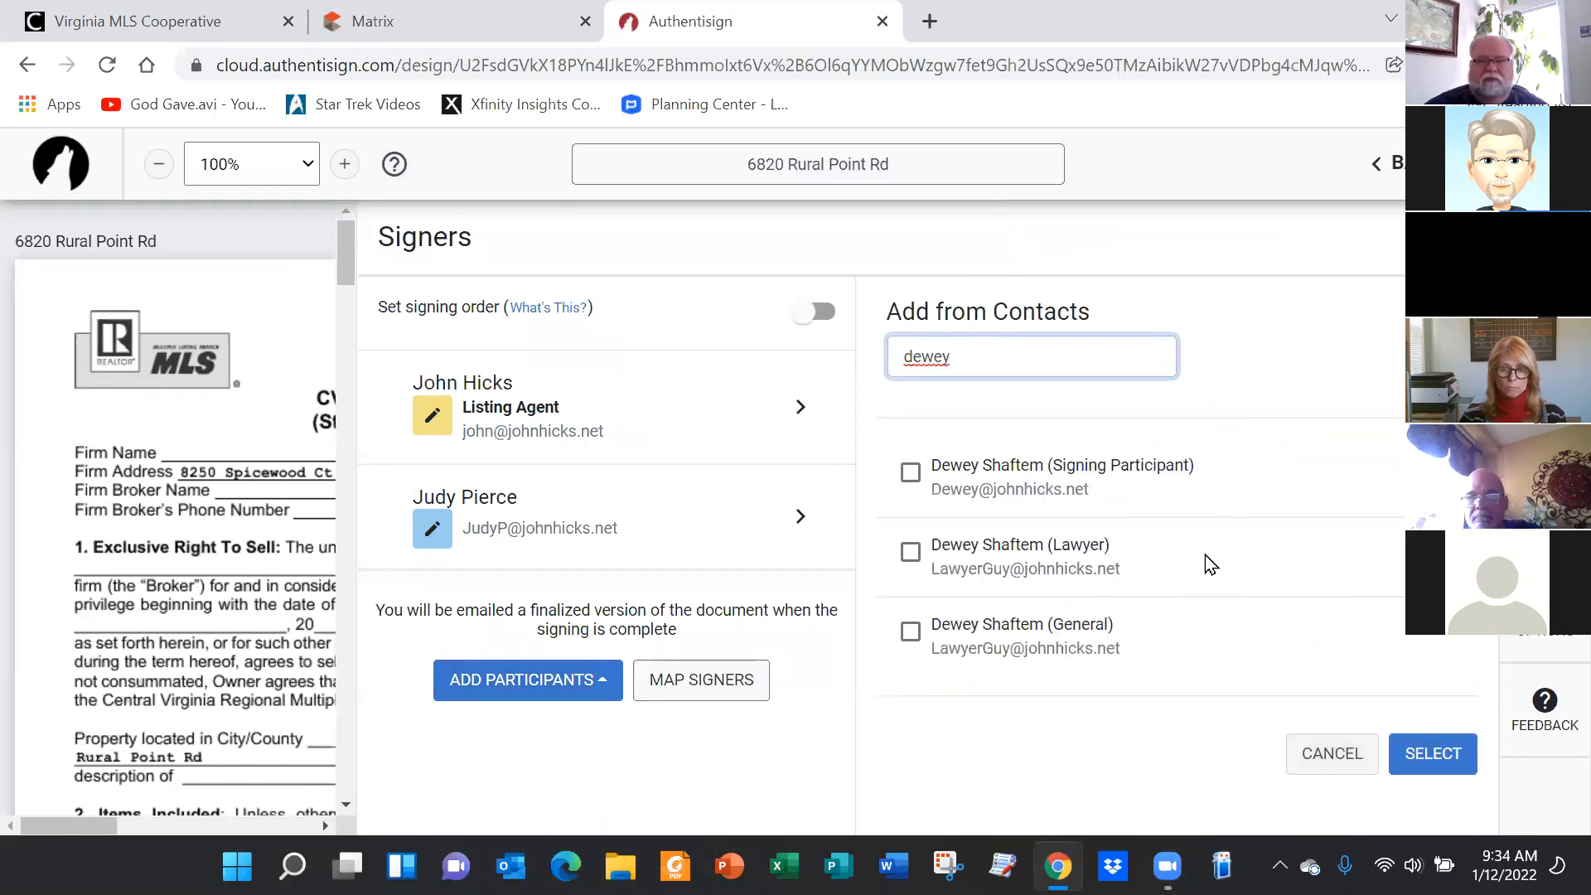
pyautogui.click(910, 551)
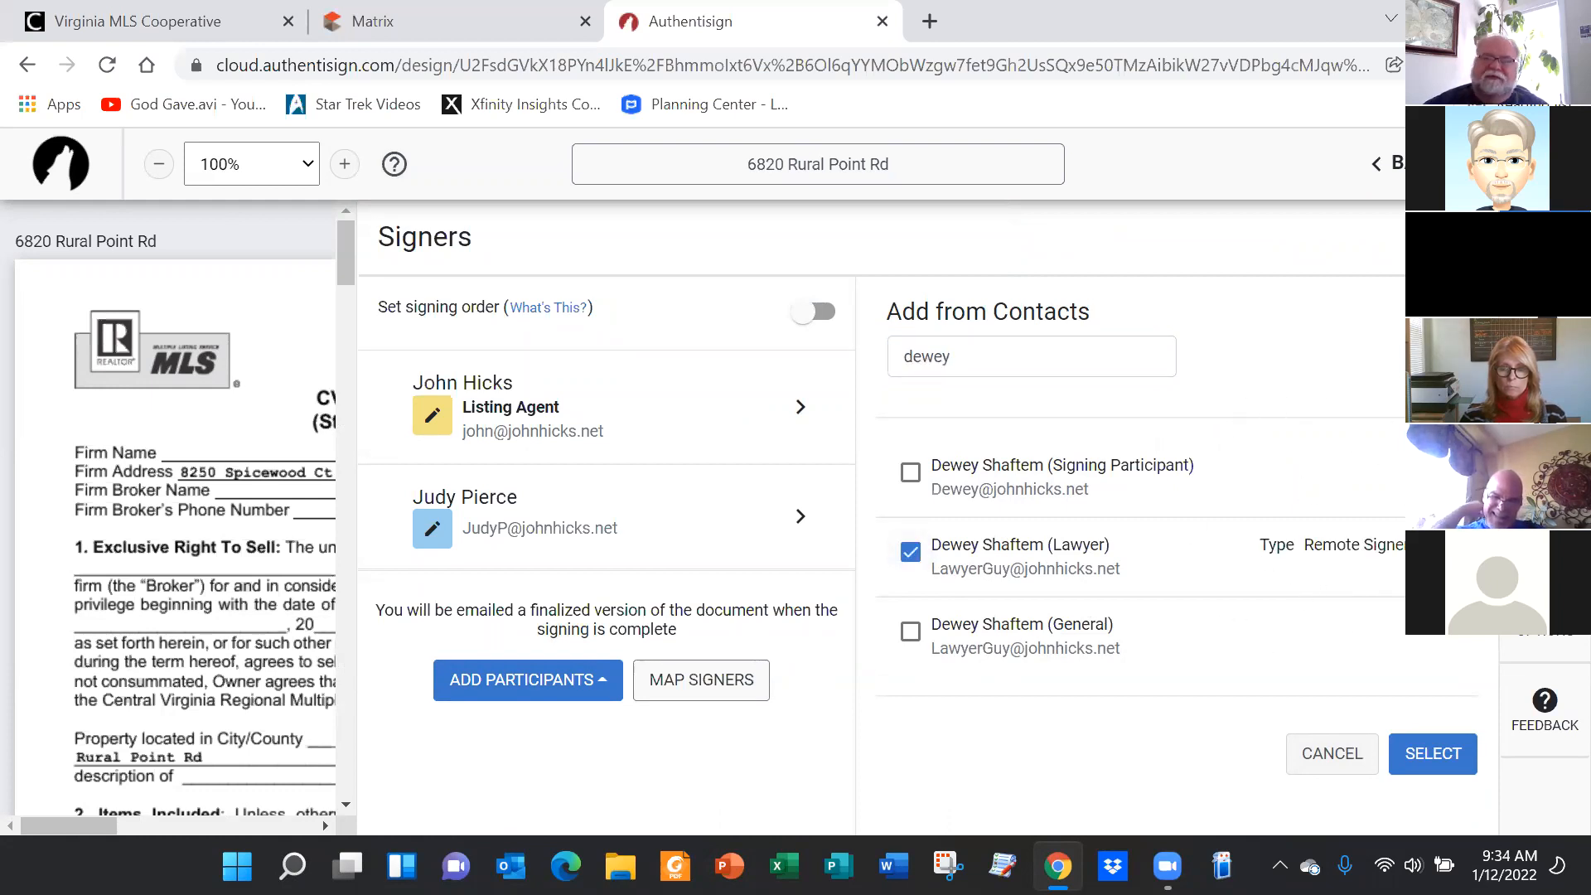
pyautogui.click(1350, 544)
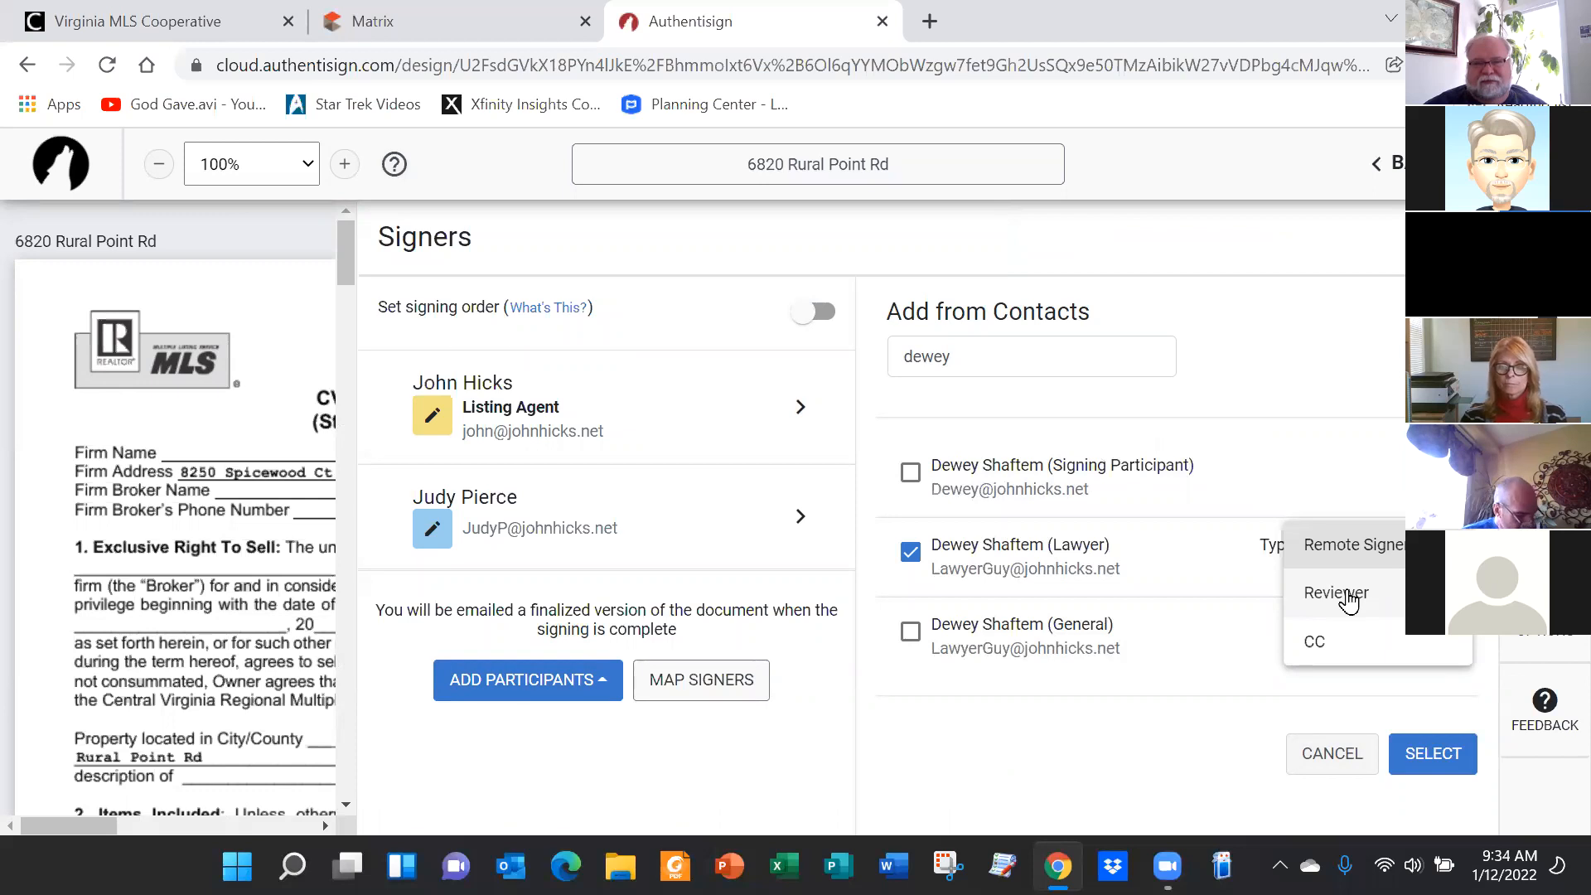
pyautogui.click(1314, 643)
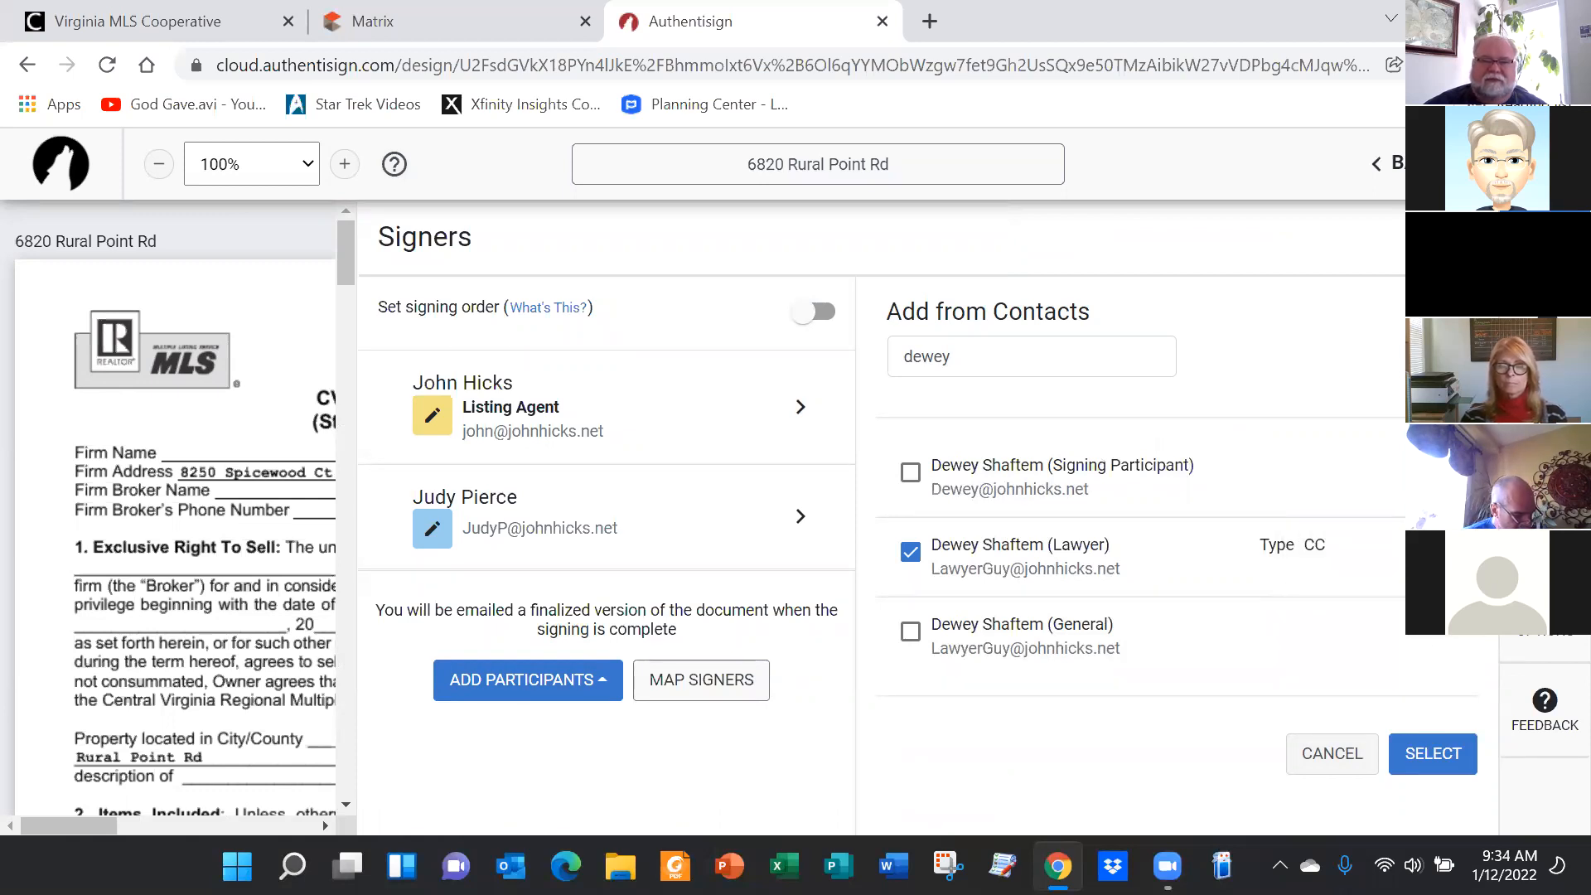
pyautogui.click(1434, 752)
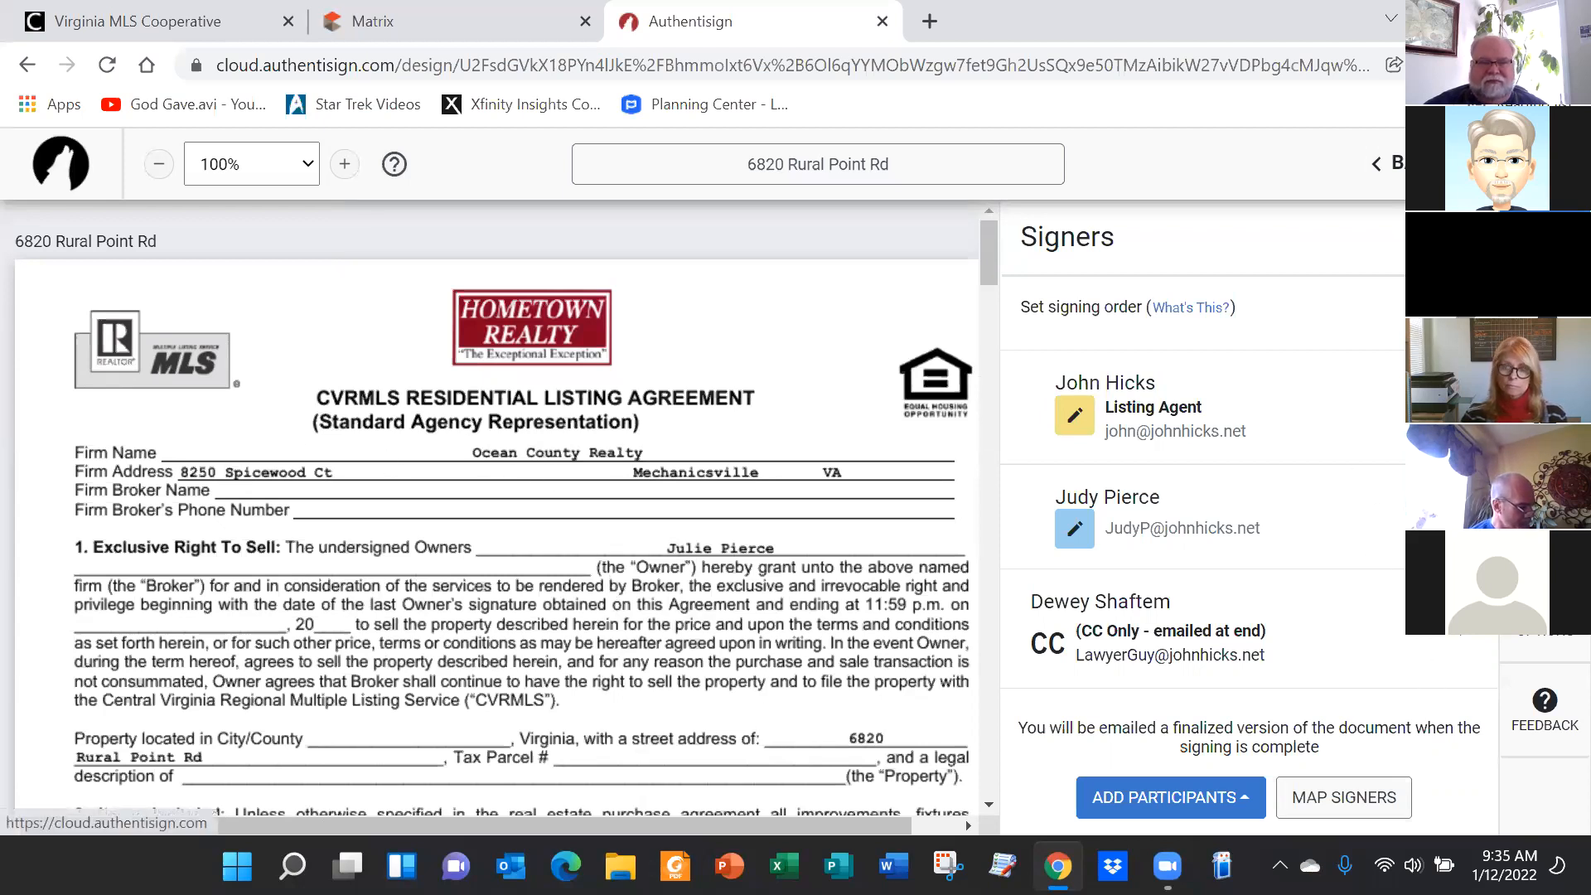
pyautogui.click(1545, 248)
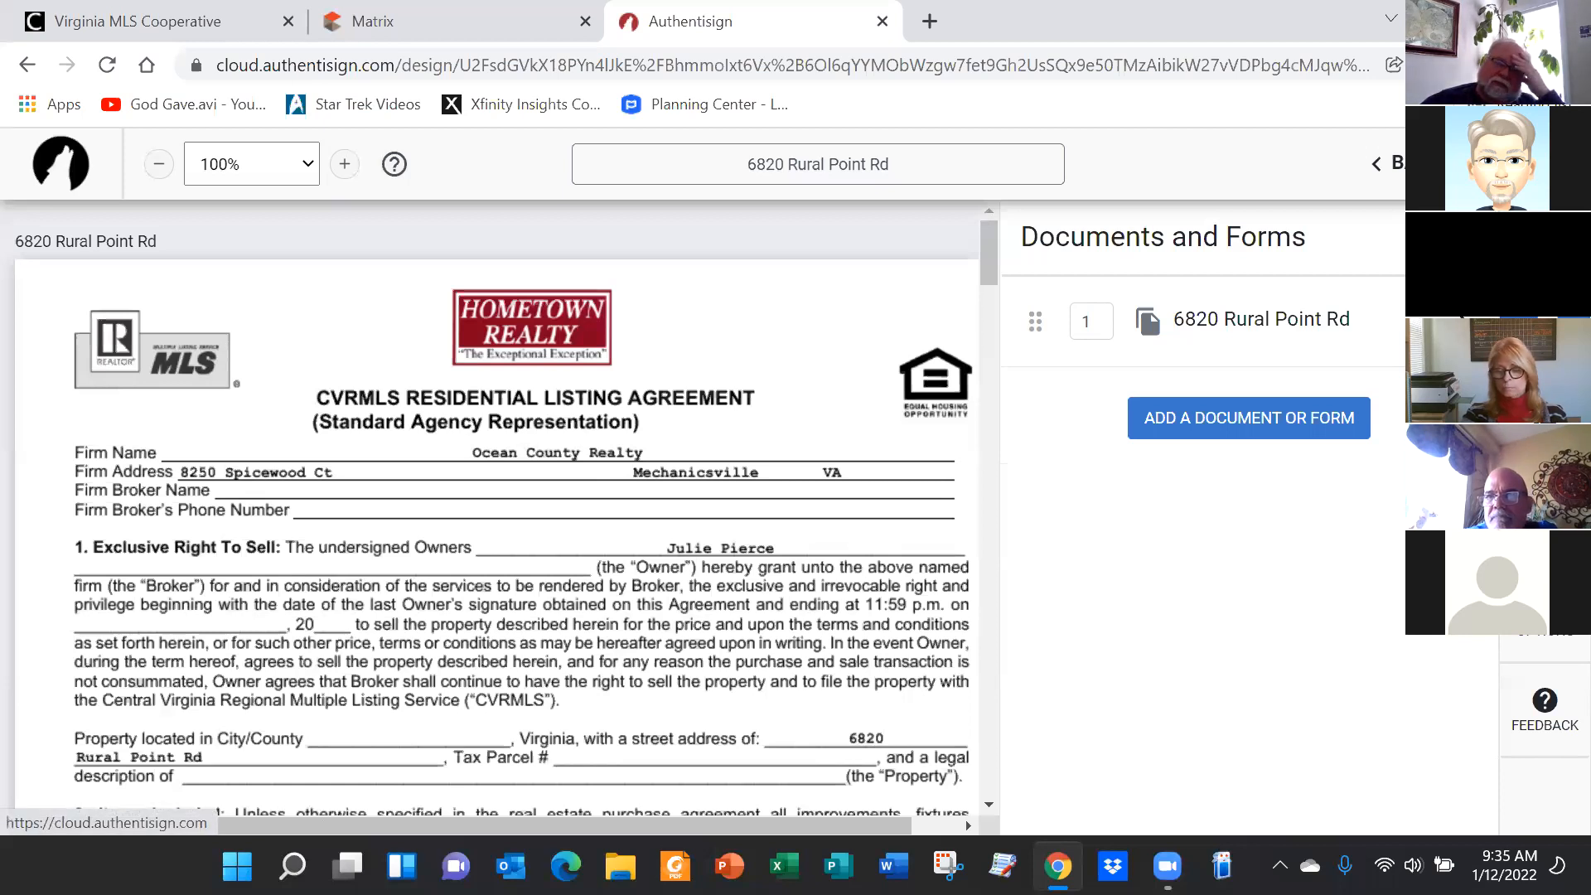
pyautogui.click(1544, 427)
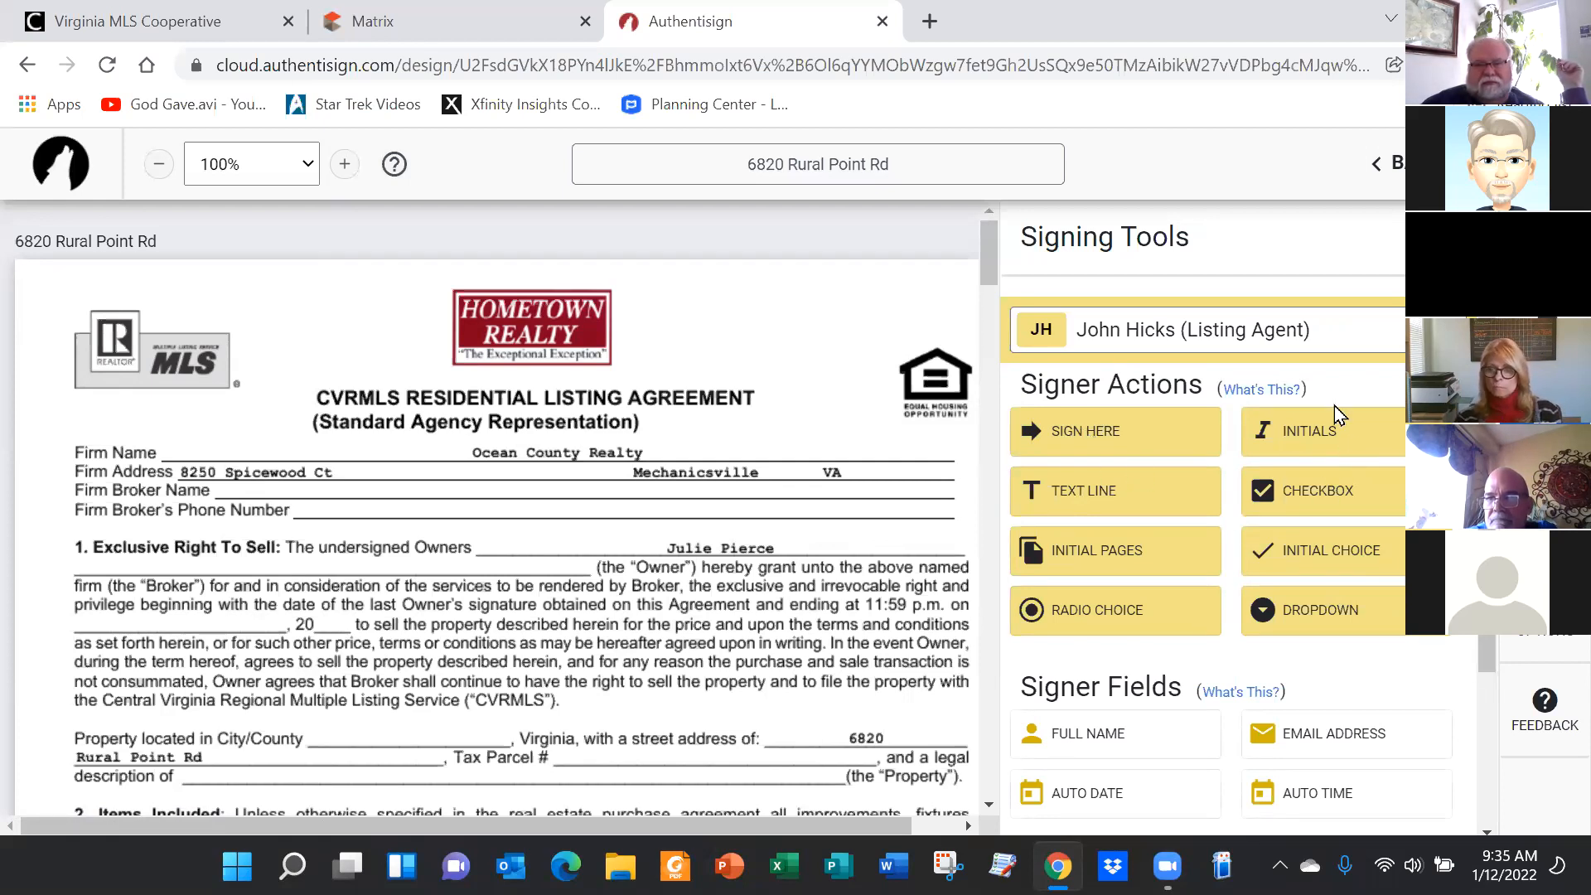
pyautogui.scroll(-3, 1303, 501)
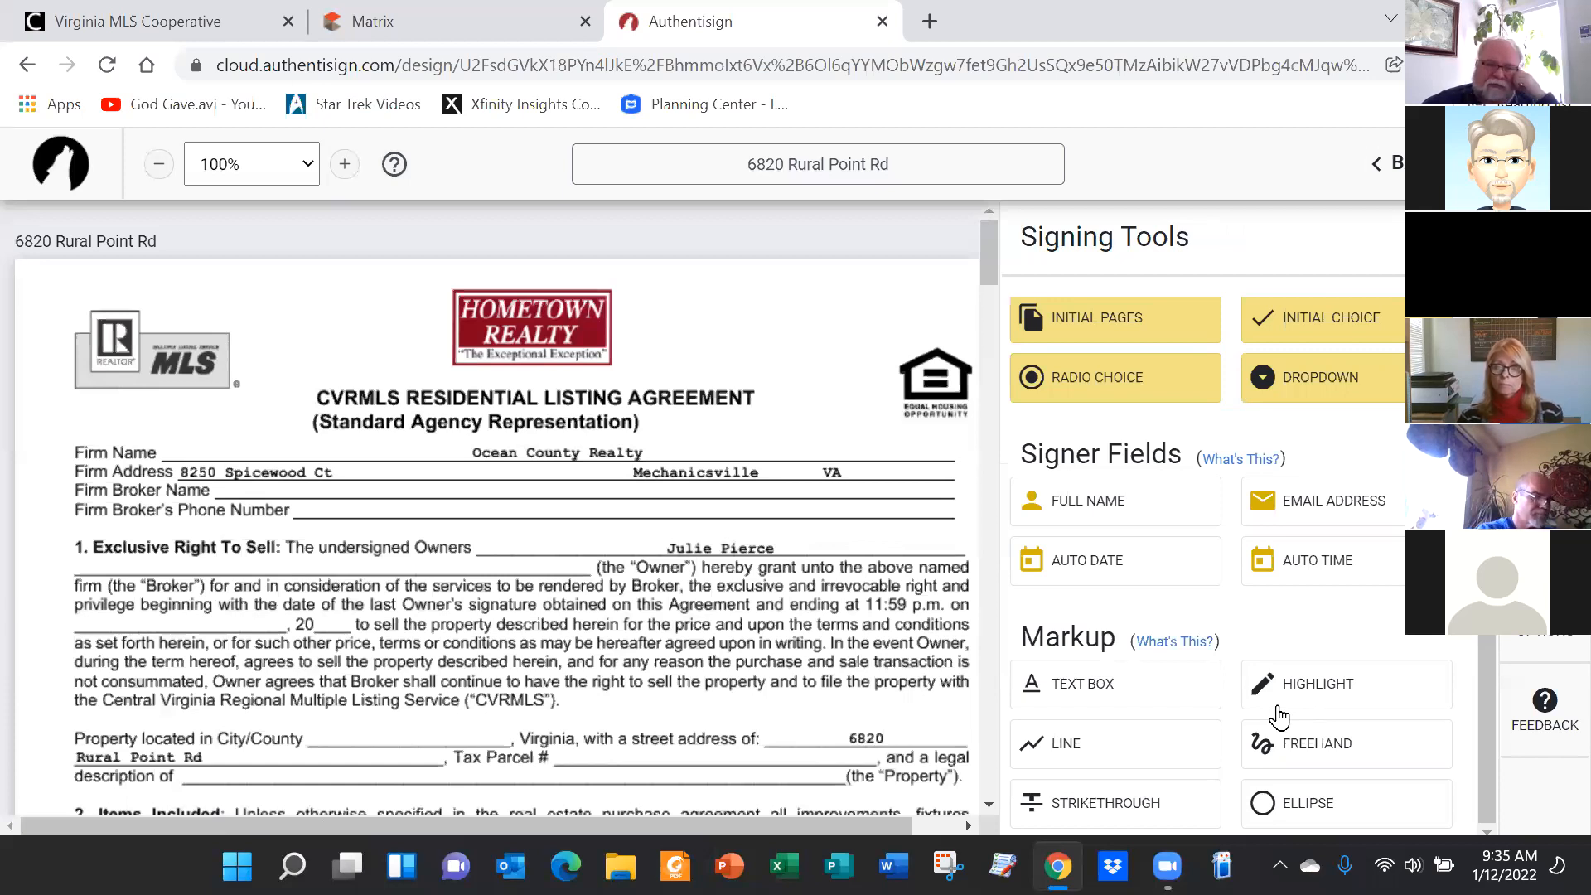
pyautogui.scroll(3, 1204, 617)
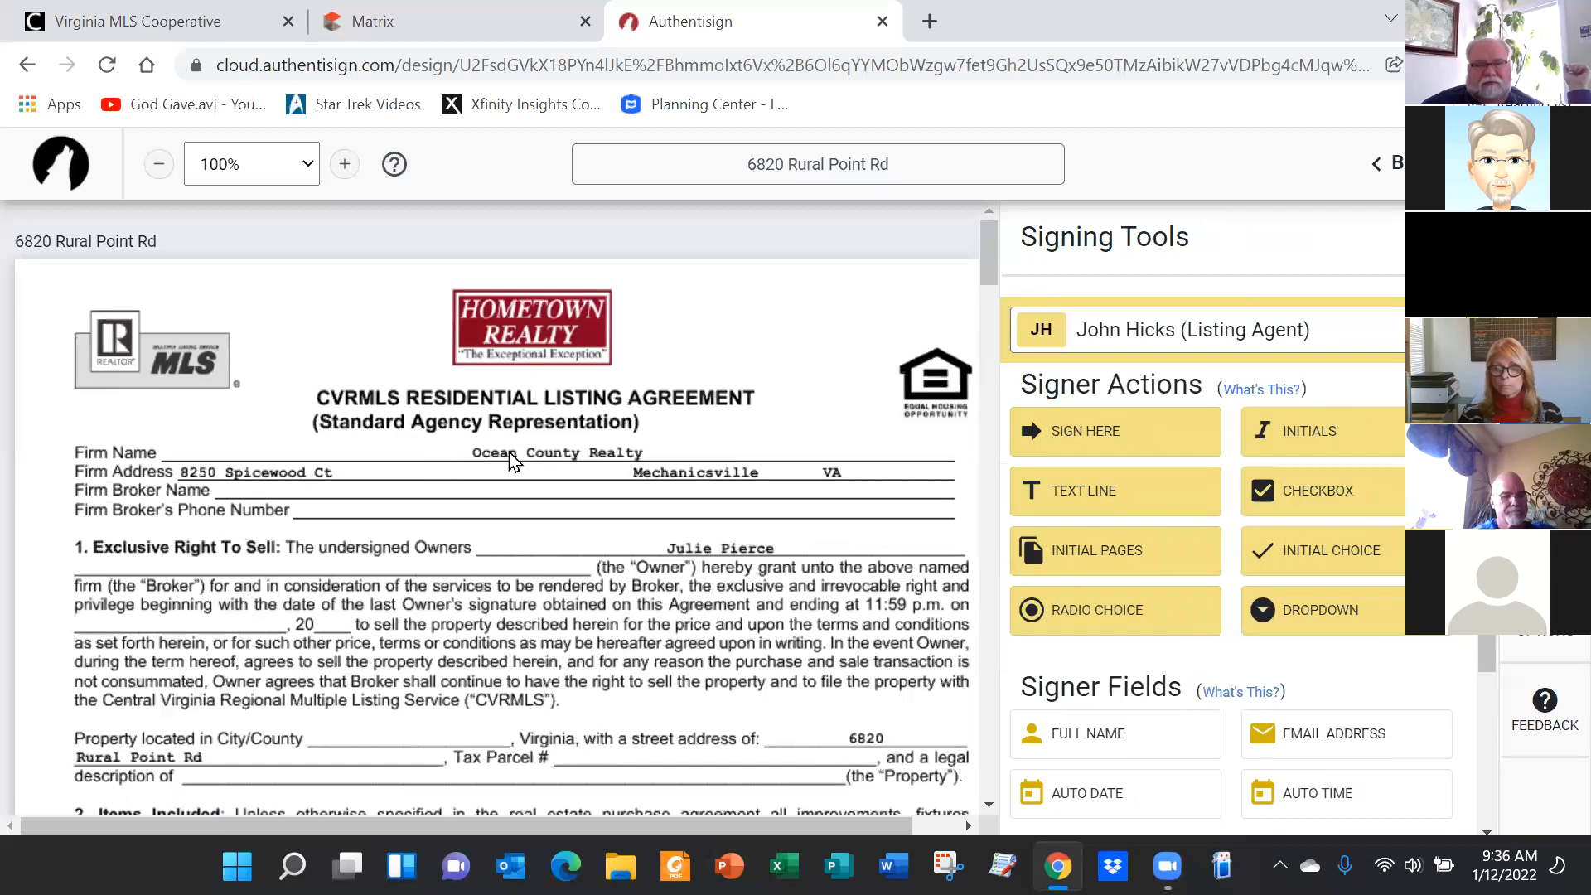
pyautogui.scroll(-10, 505, 448)
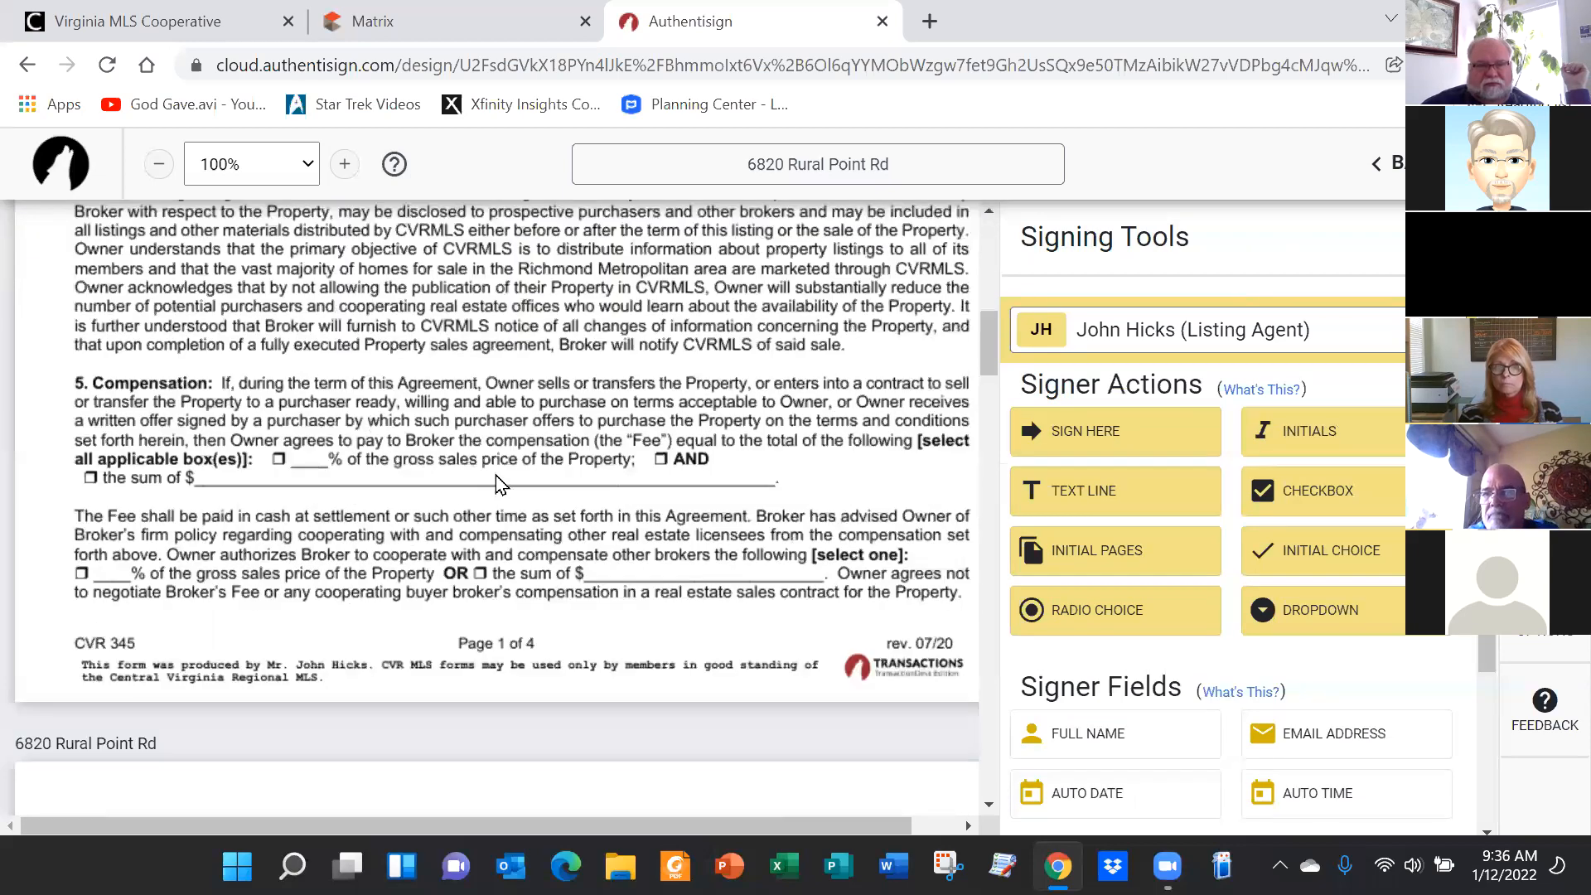
pyautogui.scroll(-10, 505, 497)
pyautogui.scroll(-10, 534, 538)
pyautogui.scroll(-10, 557, 526)
pyautogui.scroll(-10, 634, 563)
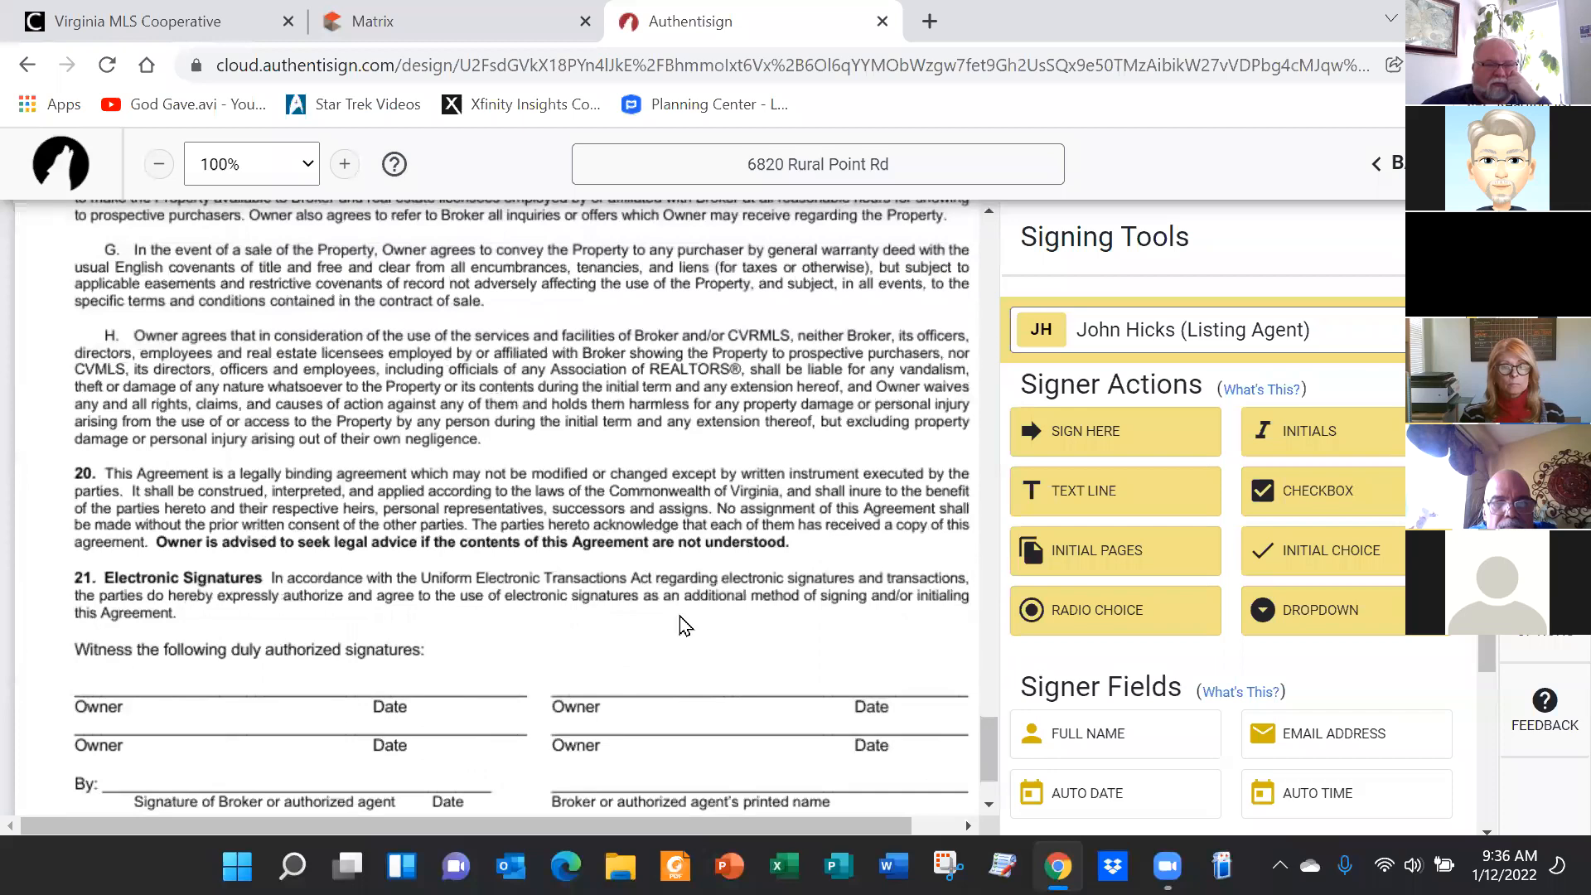
pyautogui.scroll(15, 684, 626)
pyautogui.scroll(12, 701, 678)
pyautogui.scroll(15, 701, 670)
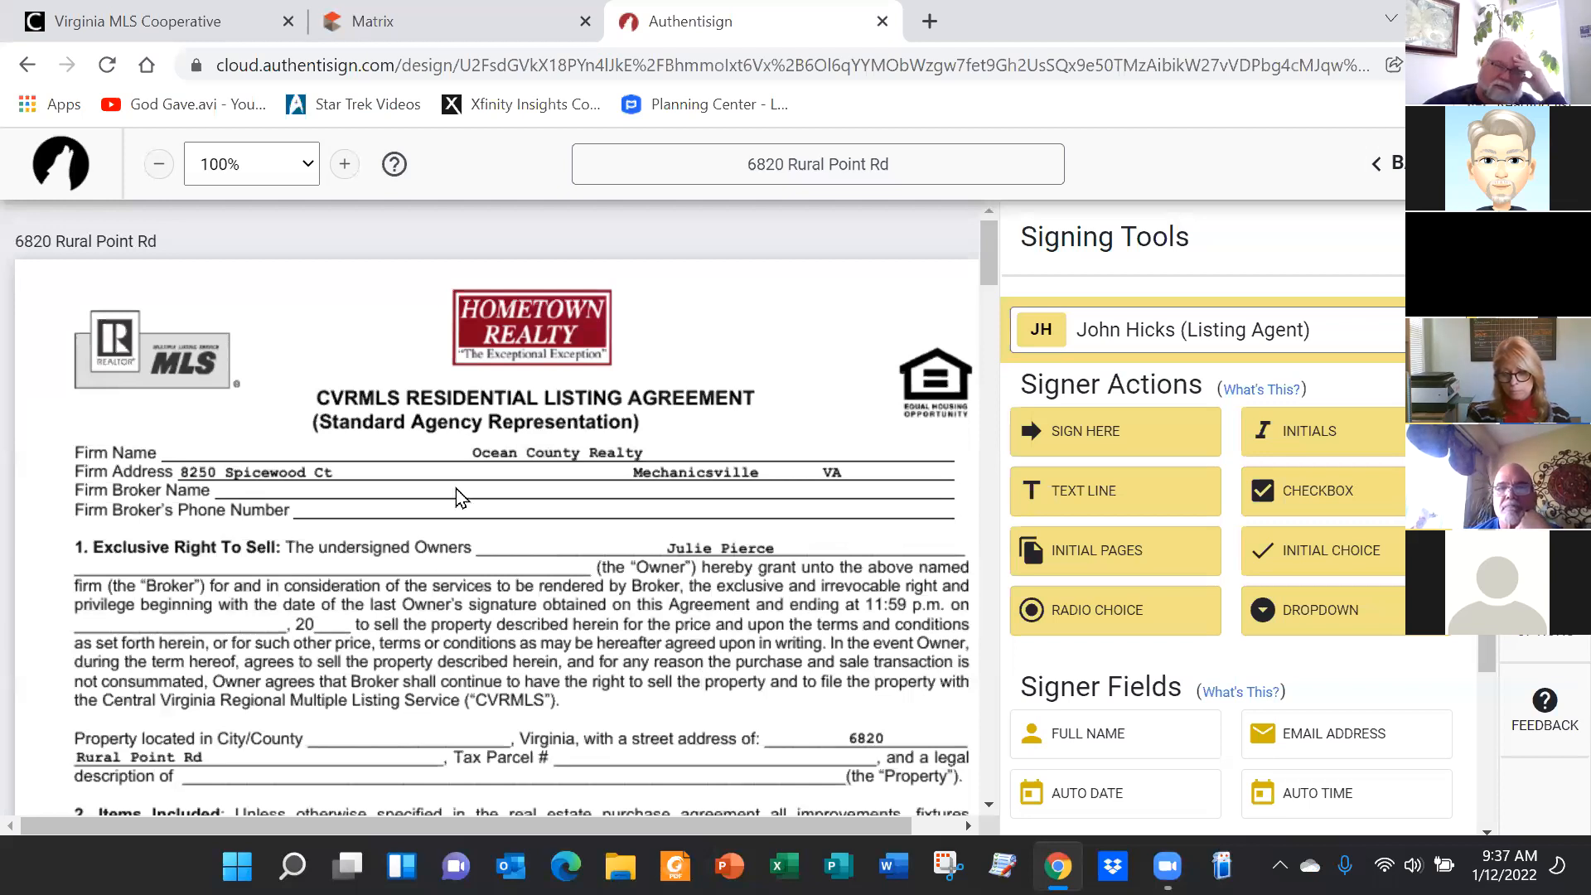
# Scroll to page 4 and place the agent's Sign Here field on the broker's By: line
pyautogui.scroll(-7, 502, 489)
pyautogui.scroll(-12, 593, 519)
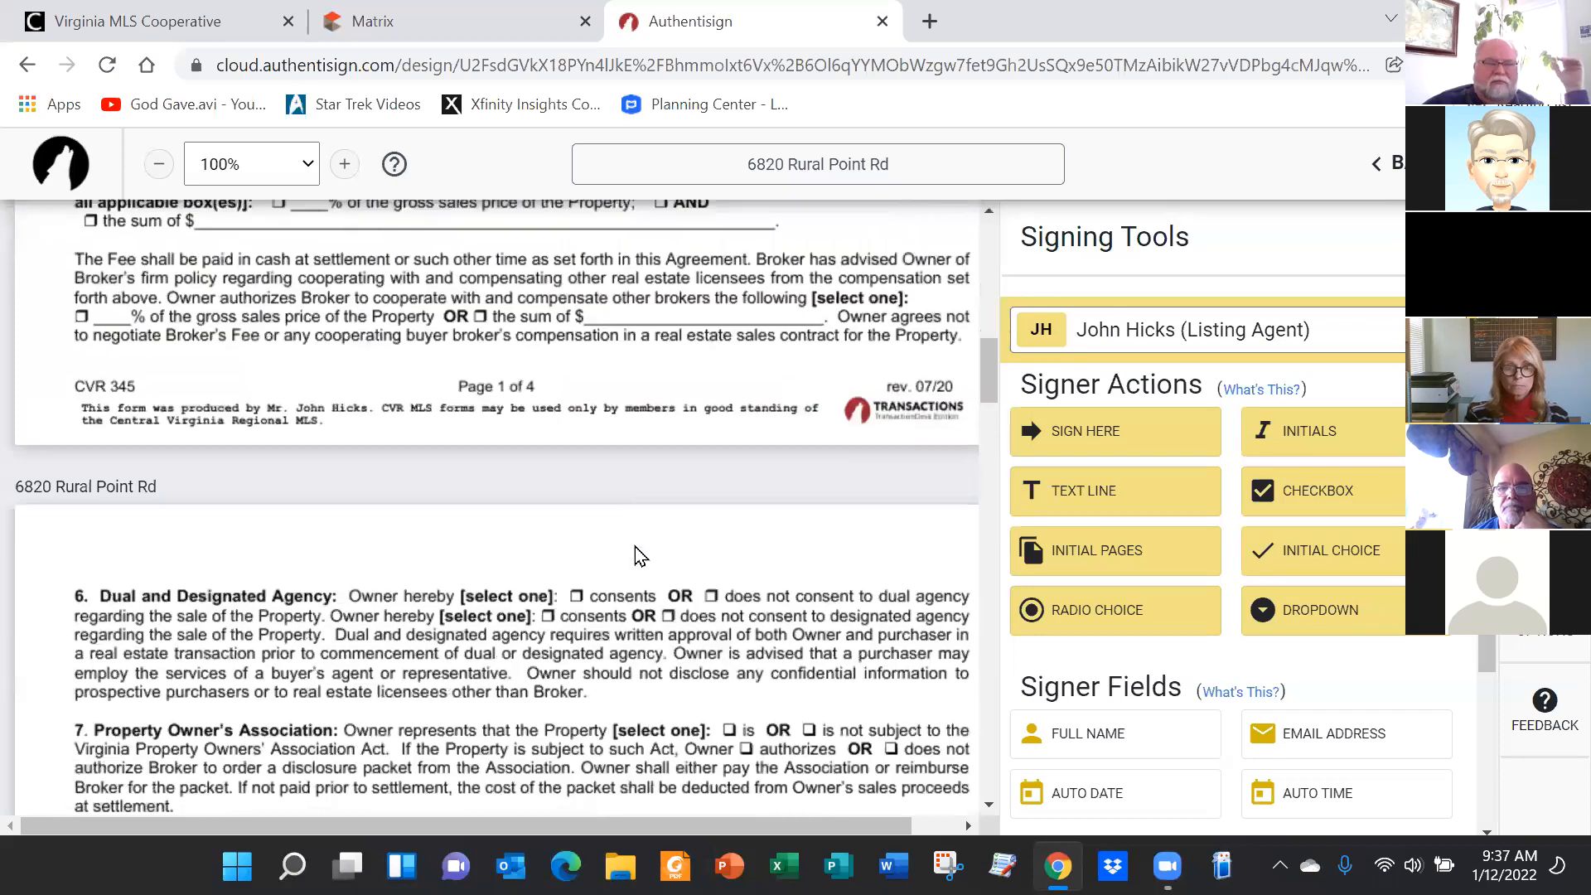
pyautogui.scroll(-15, 696, 555)
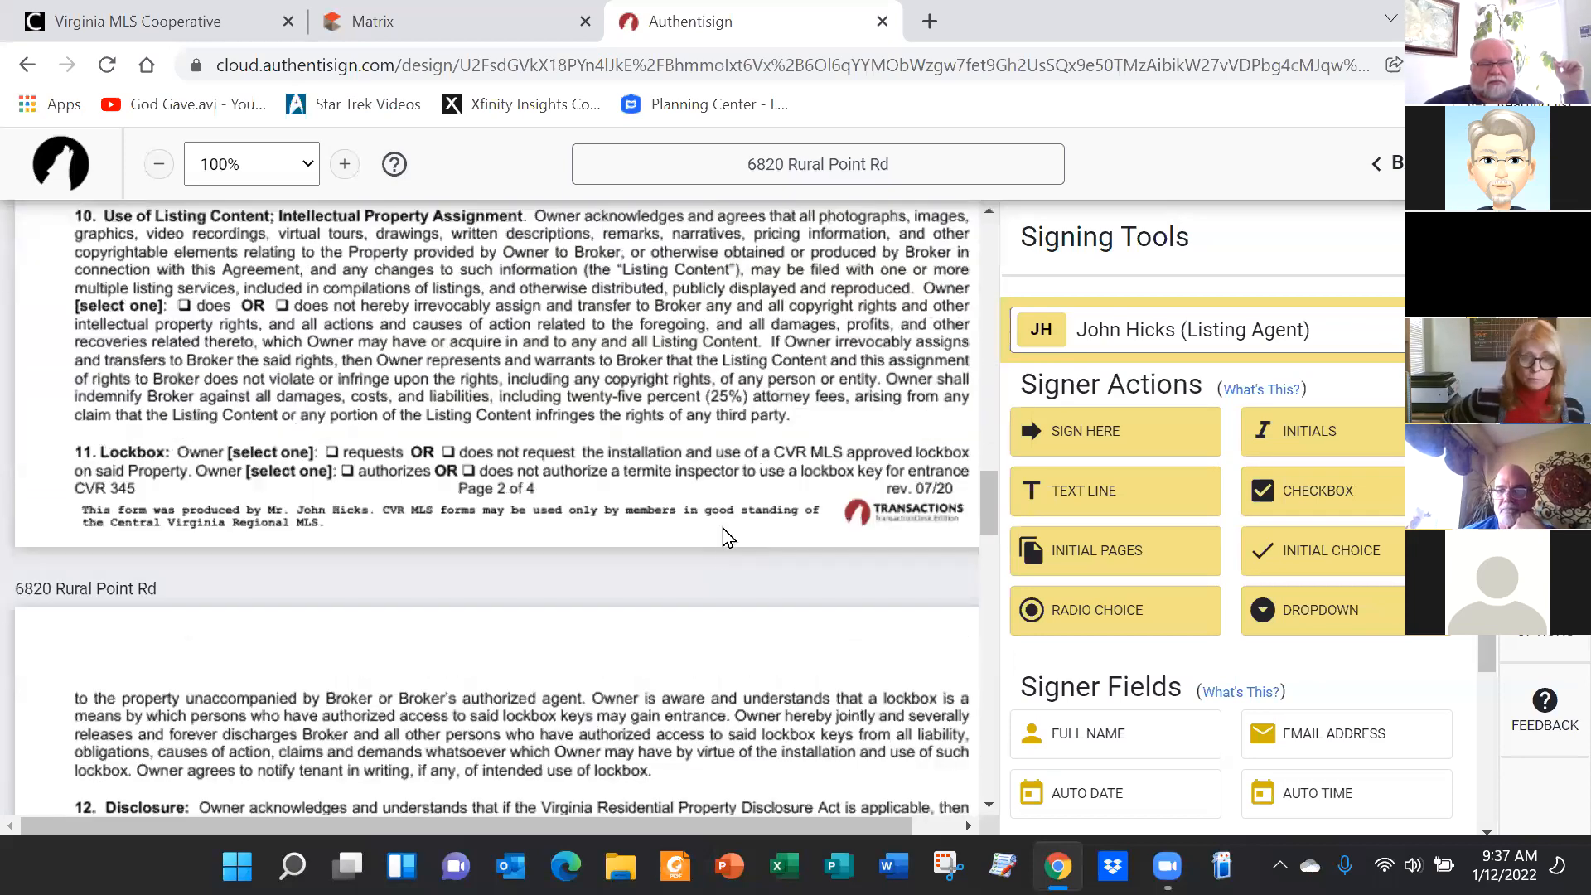
pyautogui.scroll(-10, 714, 571)
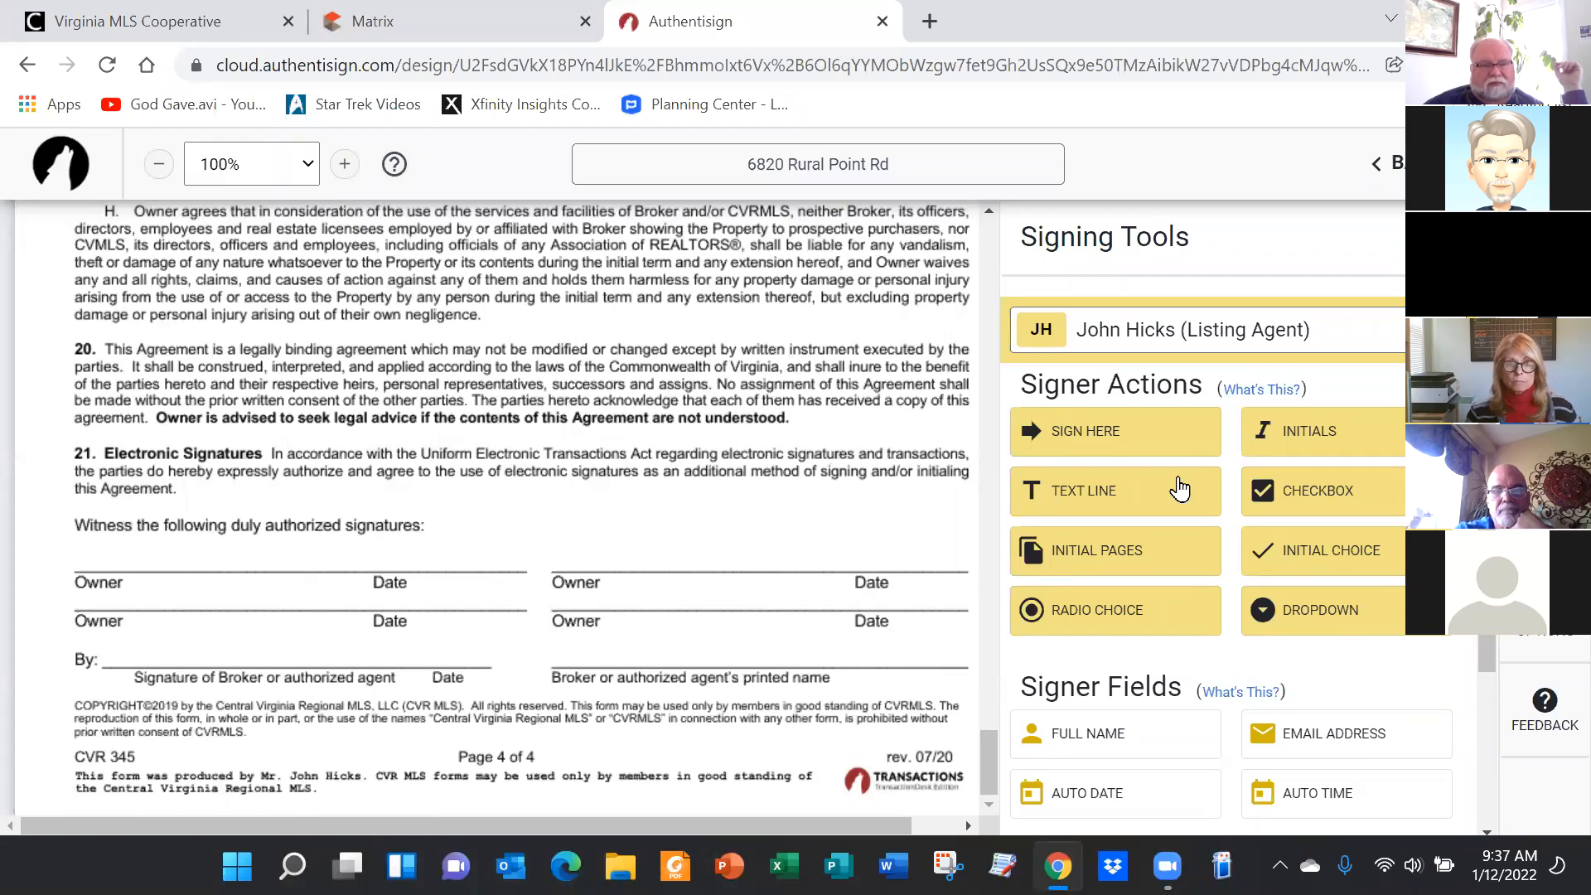
pyautogui.moveTo(1086, 436)
pyautogui.mouseDown()
pyautogui.moveTo(938, 524)
pyautogui.moveTo(110, 621)
pyautogui.moveTo(124, 625)
pyautogui.mouseUp()
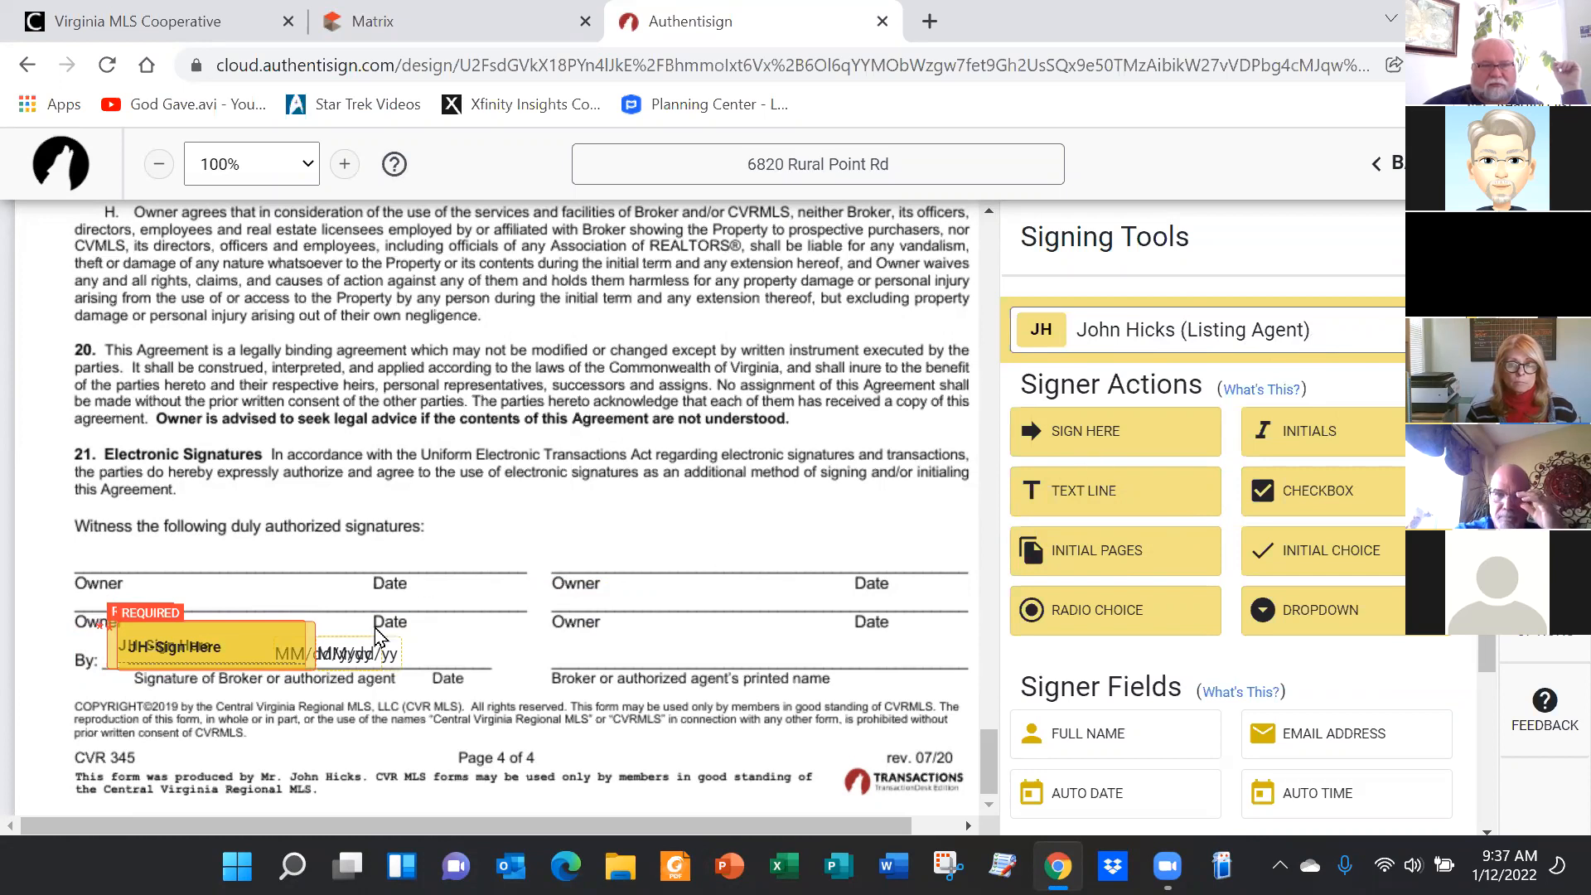
# Keep one date field on the broker's Date line, deleting the extra MM/dd/yy date
pyautogui.moveTo(356, 656); pyautogui.dragTo(451, 659)
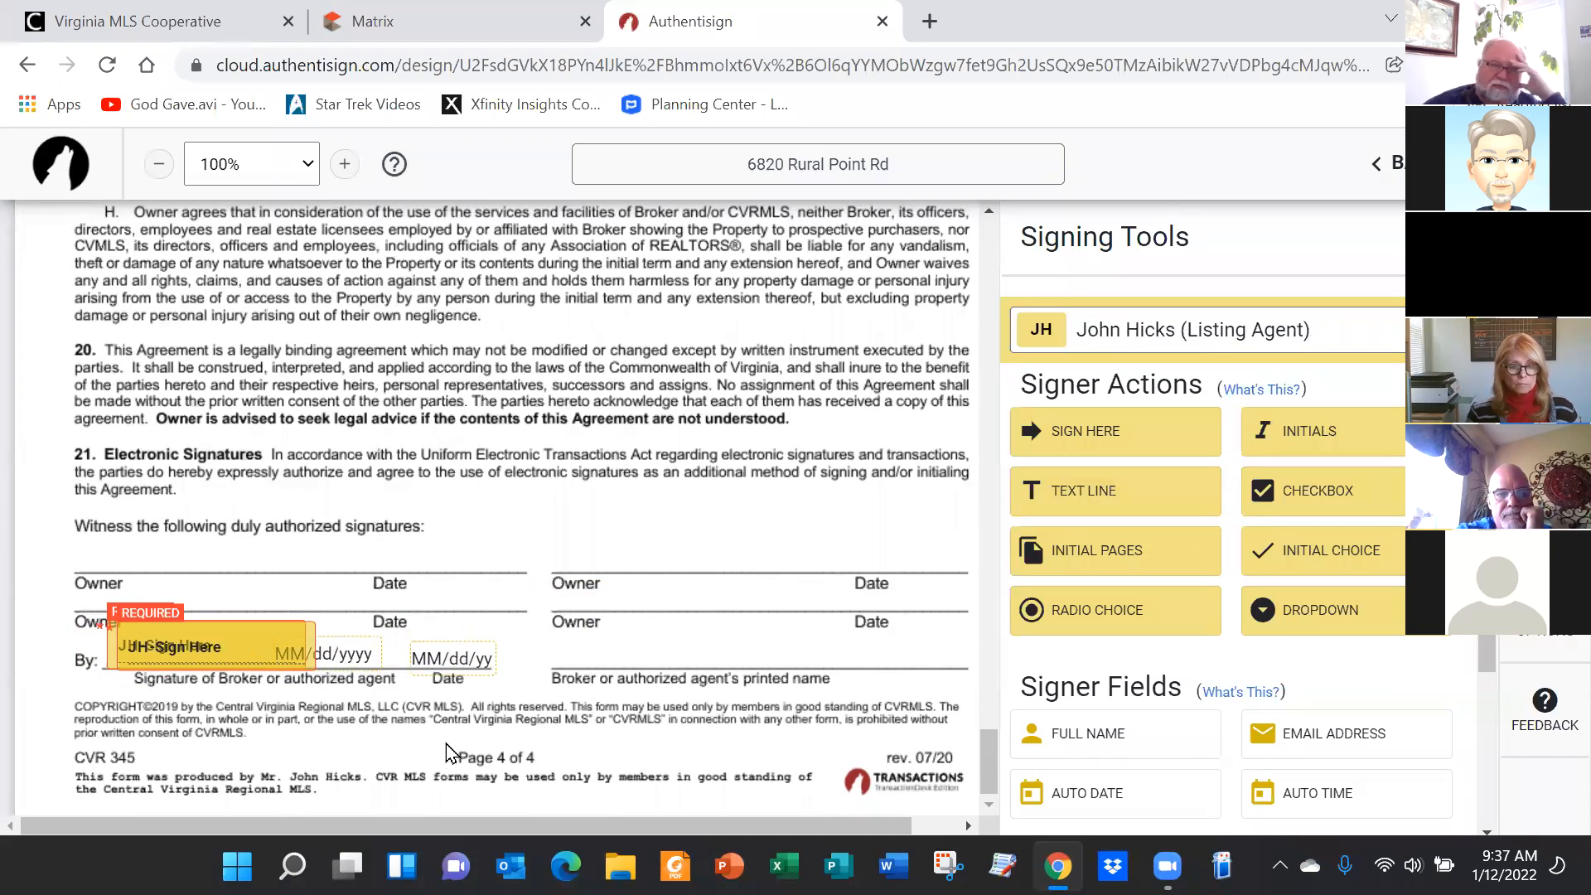
pyautogui.moveTo(350, 646); pyautogui.dragTo(395, 645)
pyautogui.click(459, 655)
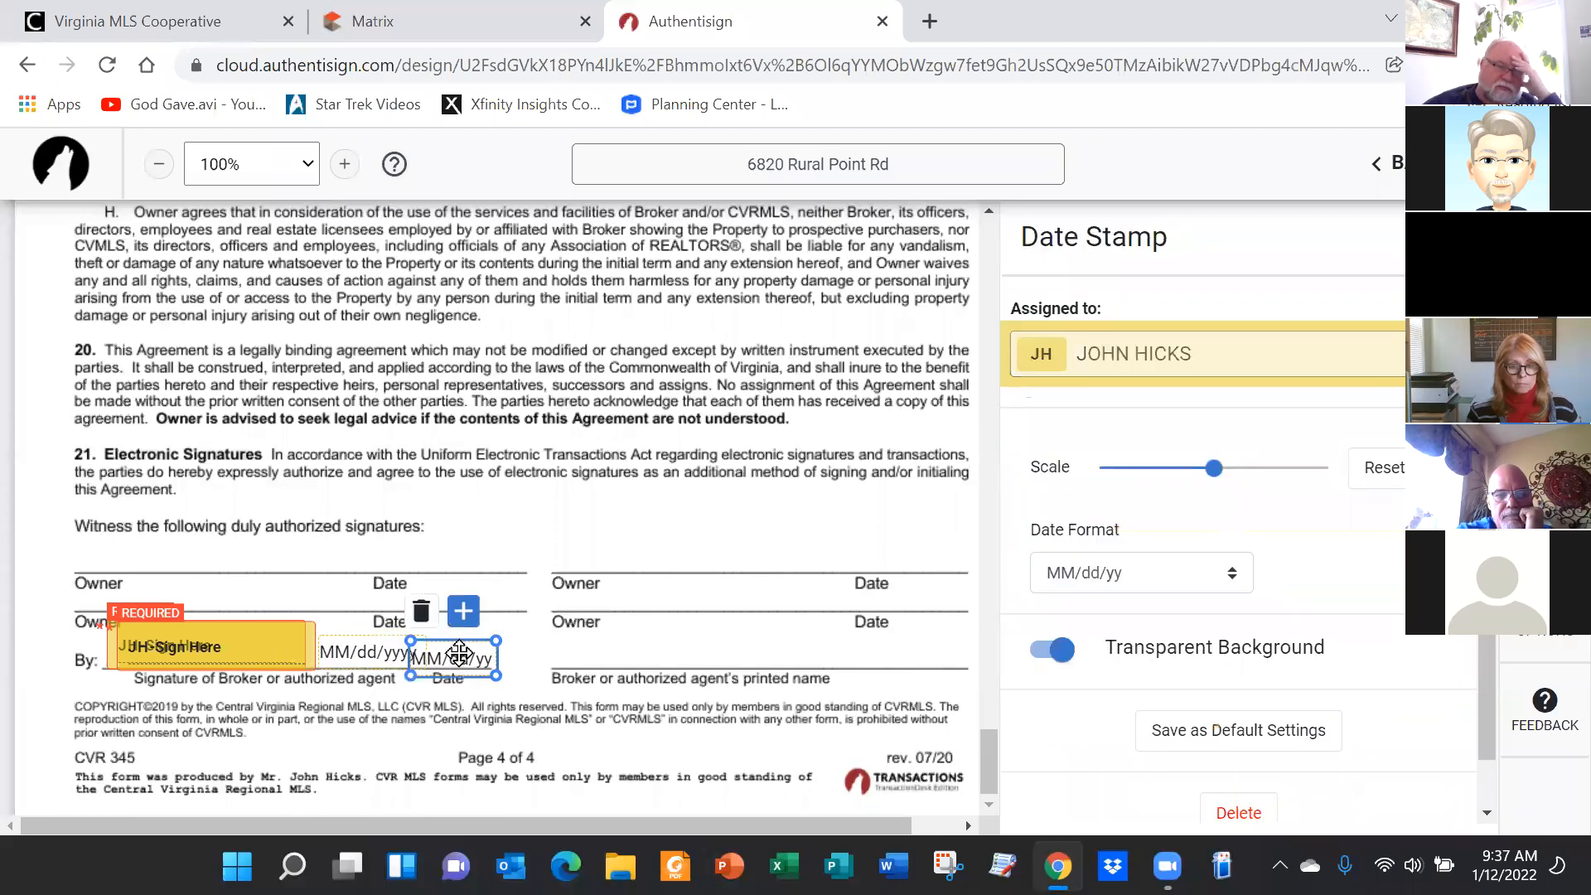
pyautogui.click(421, 613)
pyautogui.moveTo(365, 651); pyautogui.dragTo(434, 650)
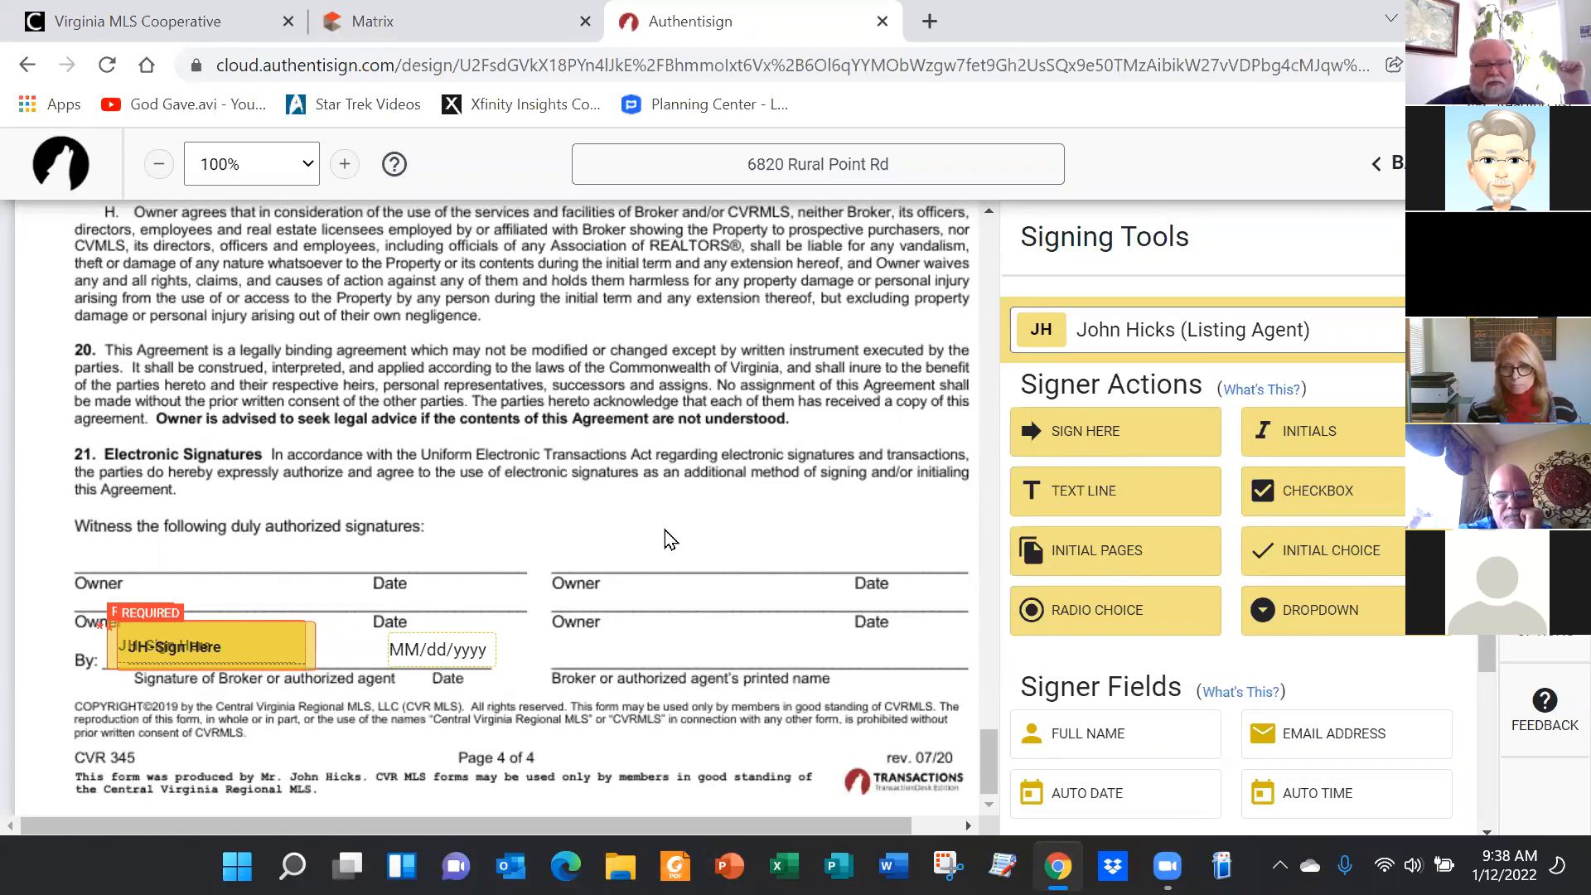
# Make the seller the active signer from the signer dropdown
pyautogui.scroll(8, 687, 534)
pyautogui.scroll(8, 670, 465)
pyautogui.scroll(15, 718, 505)
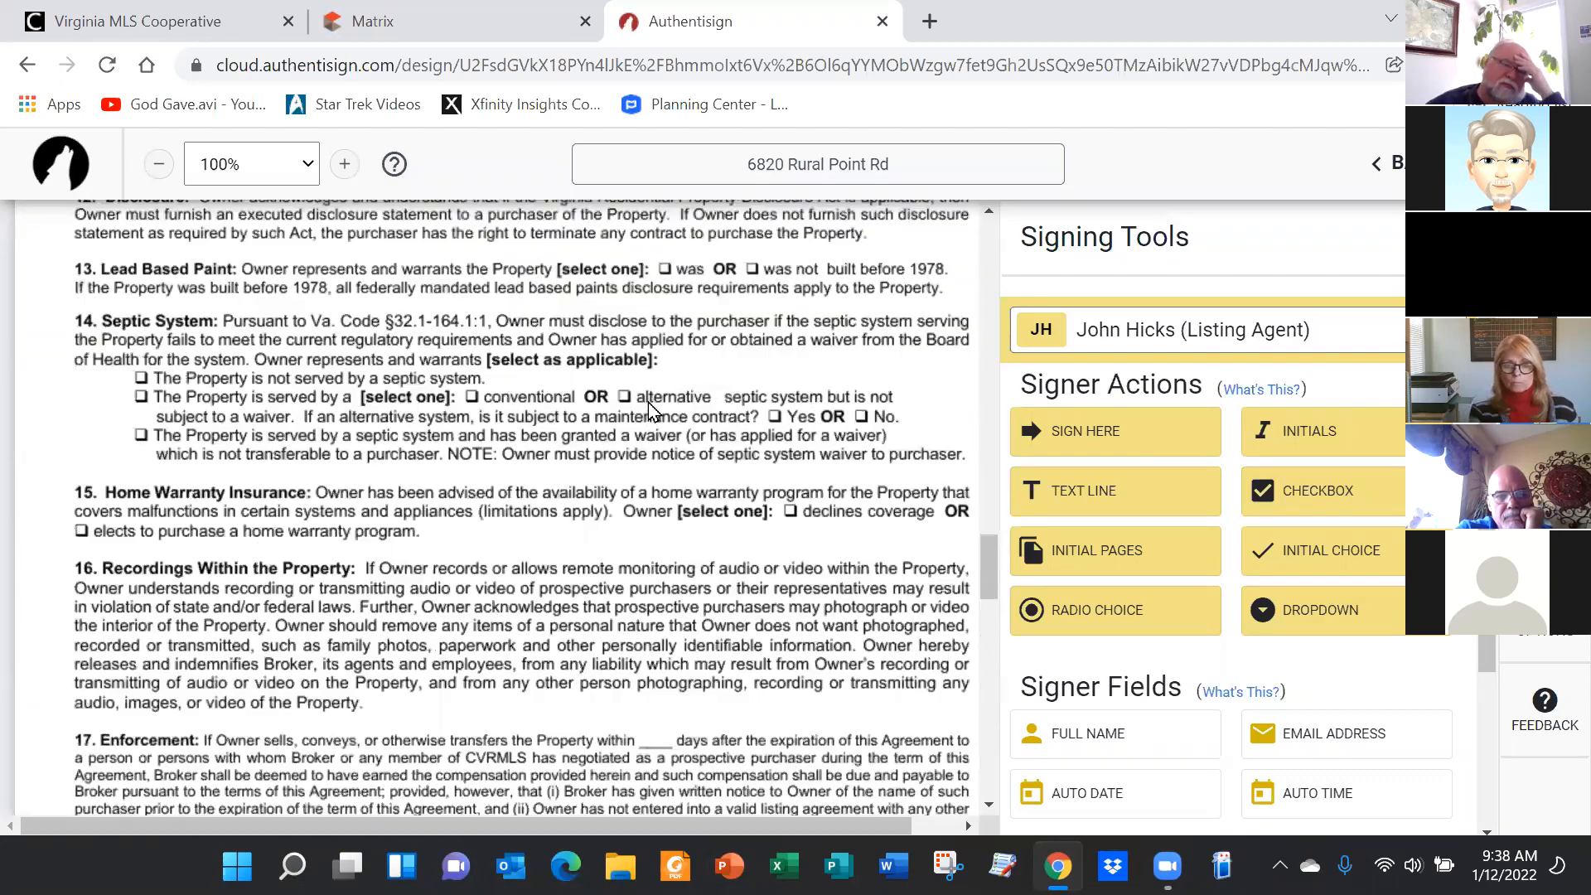
pyautogui.scroll(10, 661, 483)
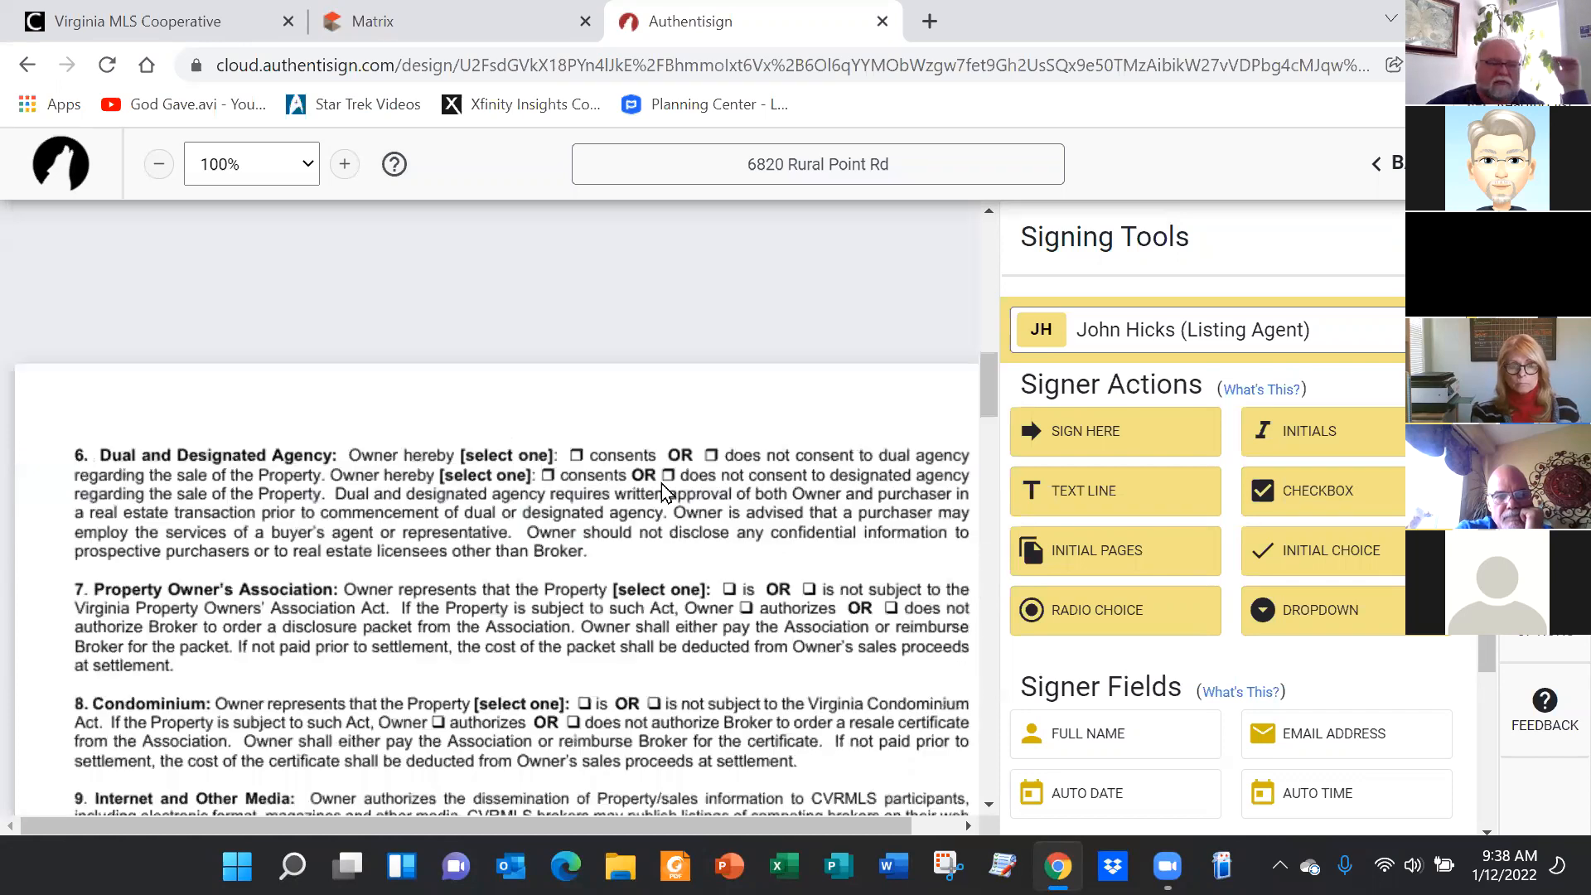
pyautogui.scroll(-5, 537, 530)
pyautogui.scroll(1, 534, 510)
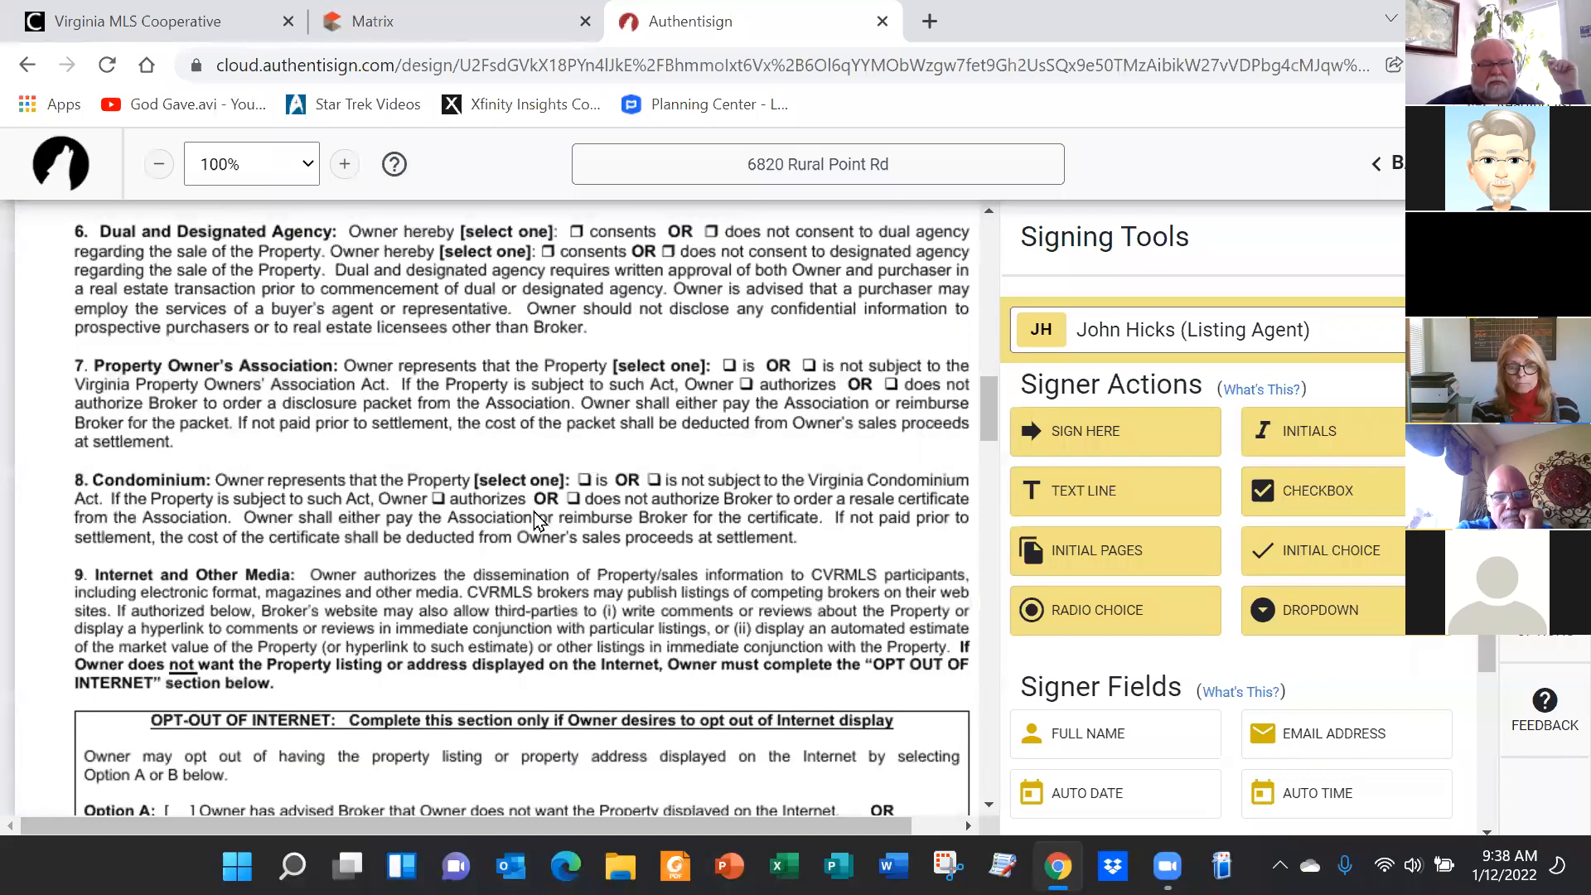
pyautogui.click(1110, 329)
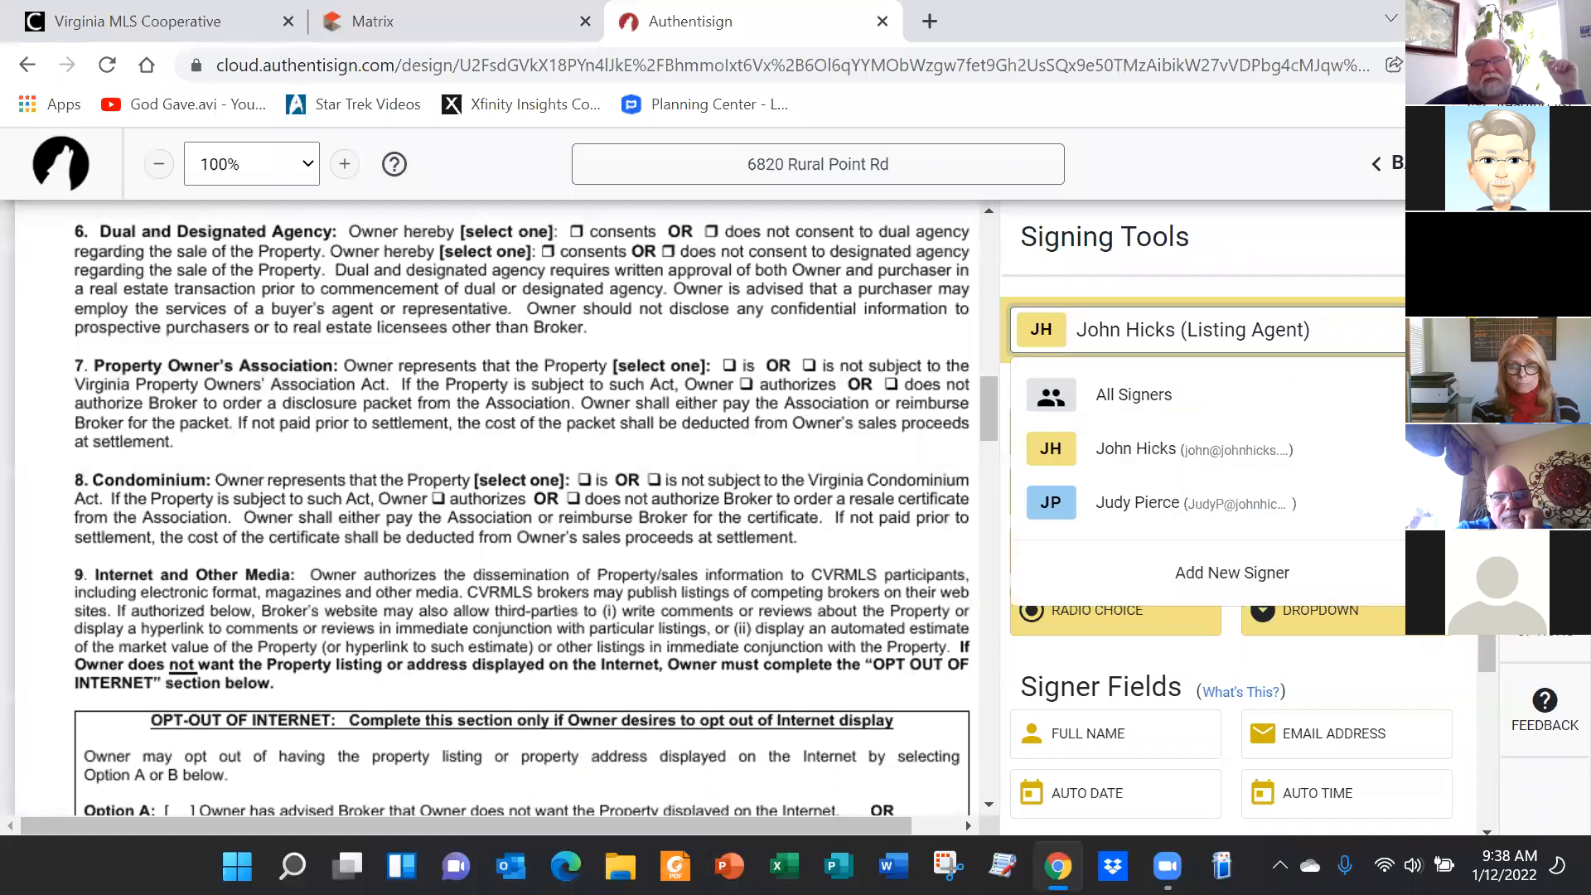
pyautogui.click(1118, 503)
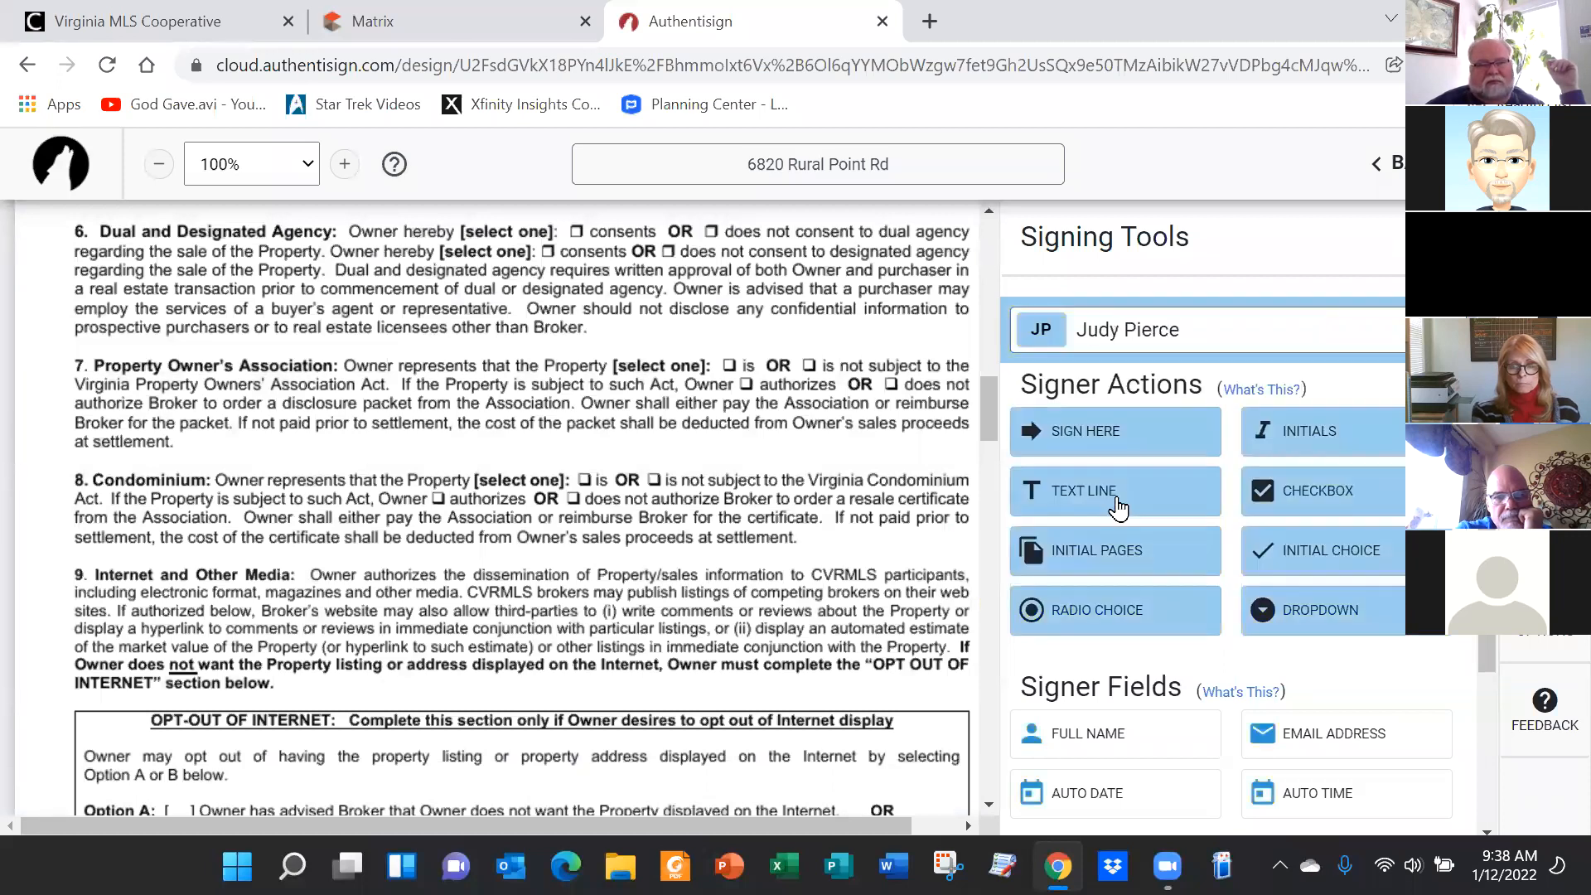
# Remove the stray copied signature, then place the seller's Sign Here and date on the first Owner line
pyautogui.scroll(-6, 530, 493)
pyautogui.scroll(-20, 530, 493)
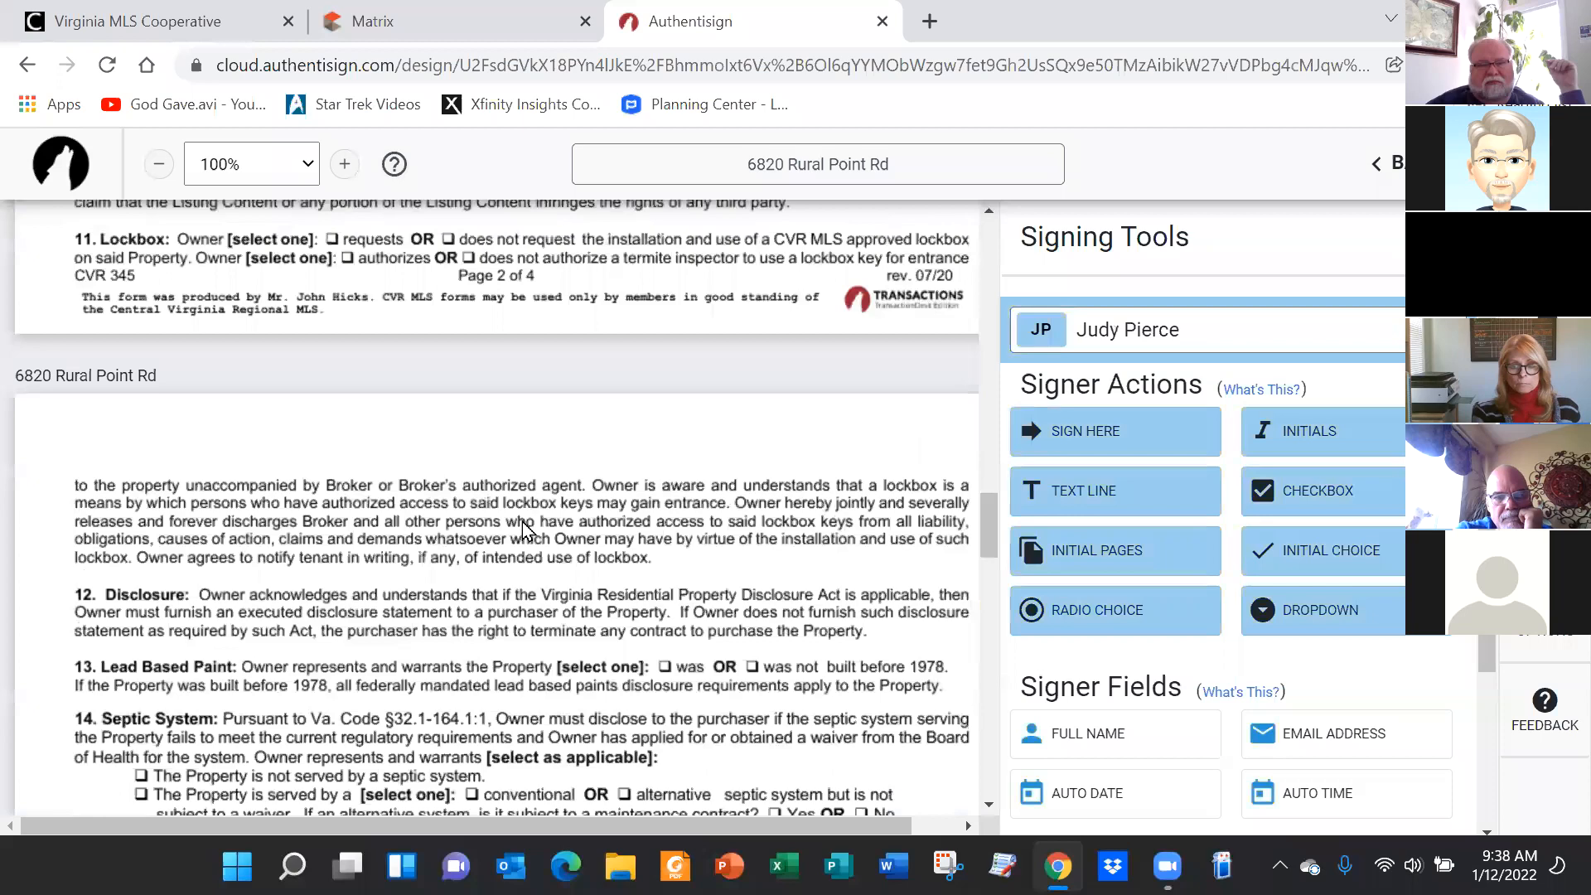
pyautogui.scroll(-12, 456, 613)
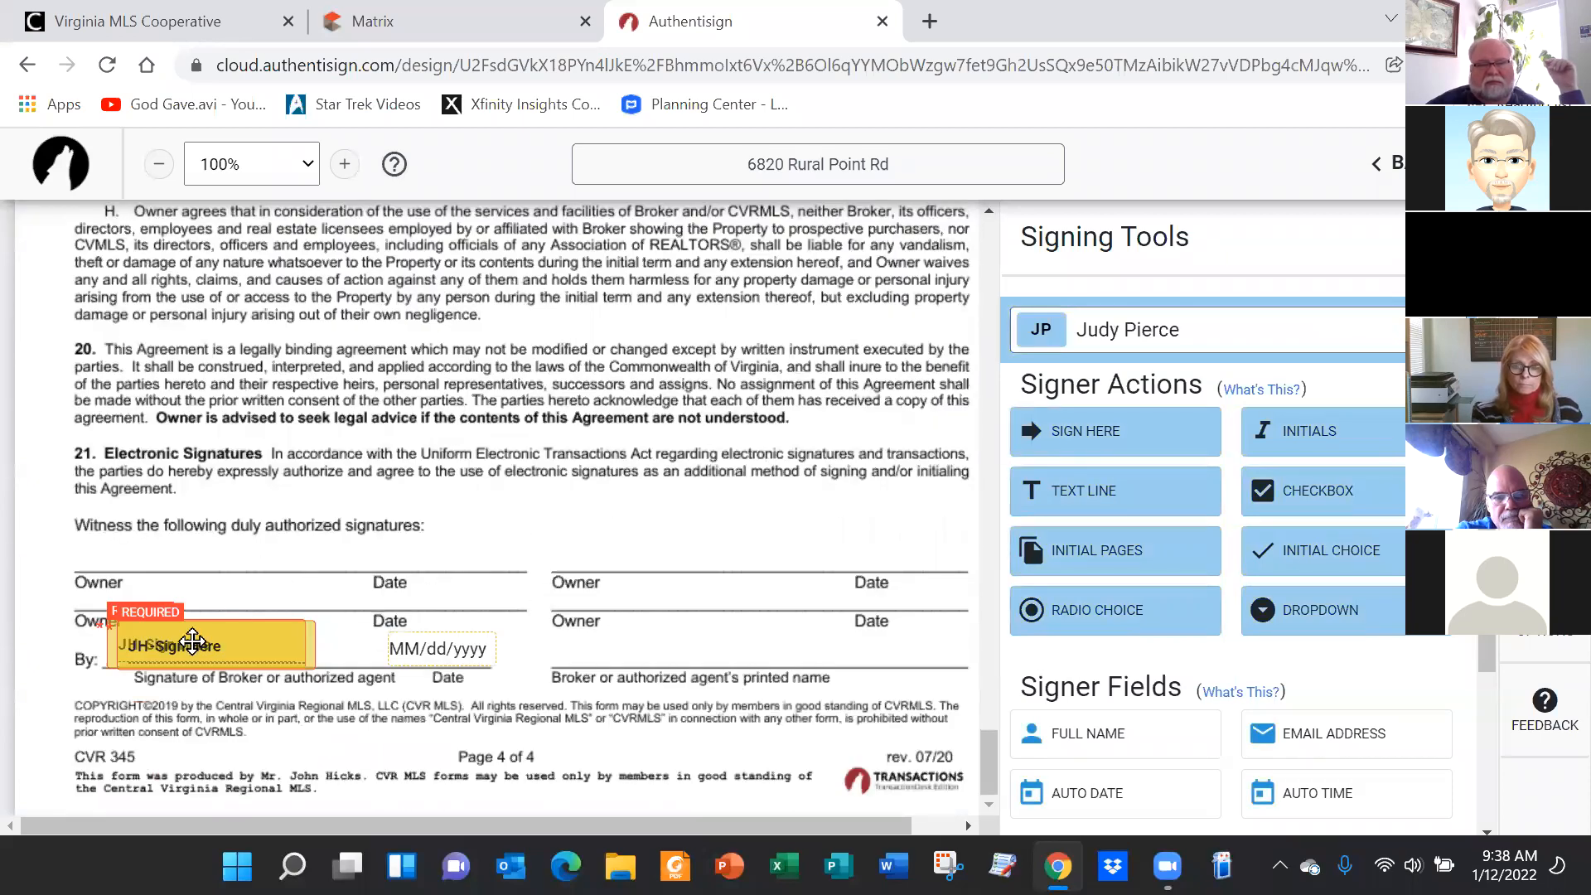
pyautogui.moveTo(197, 644); pyautogui.dragTo(335, 508)
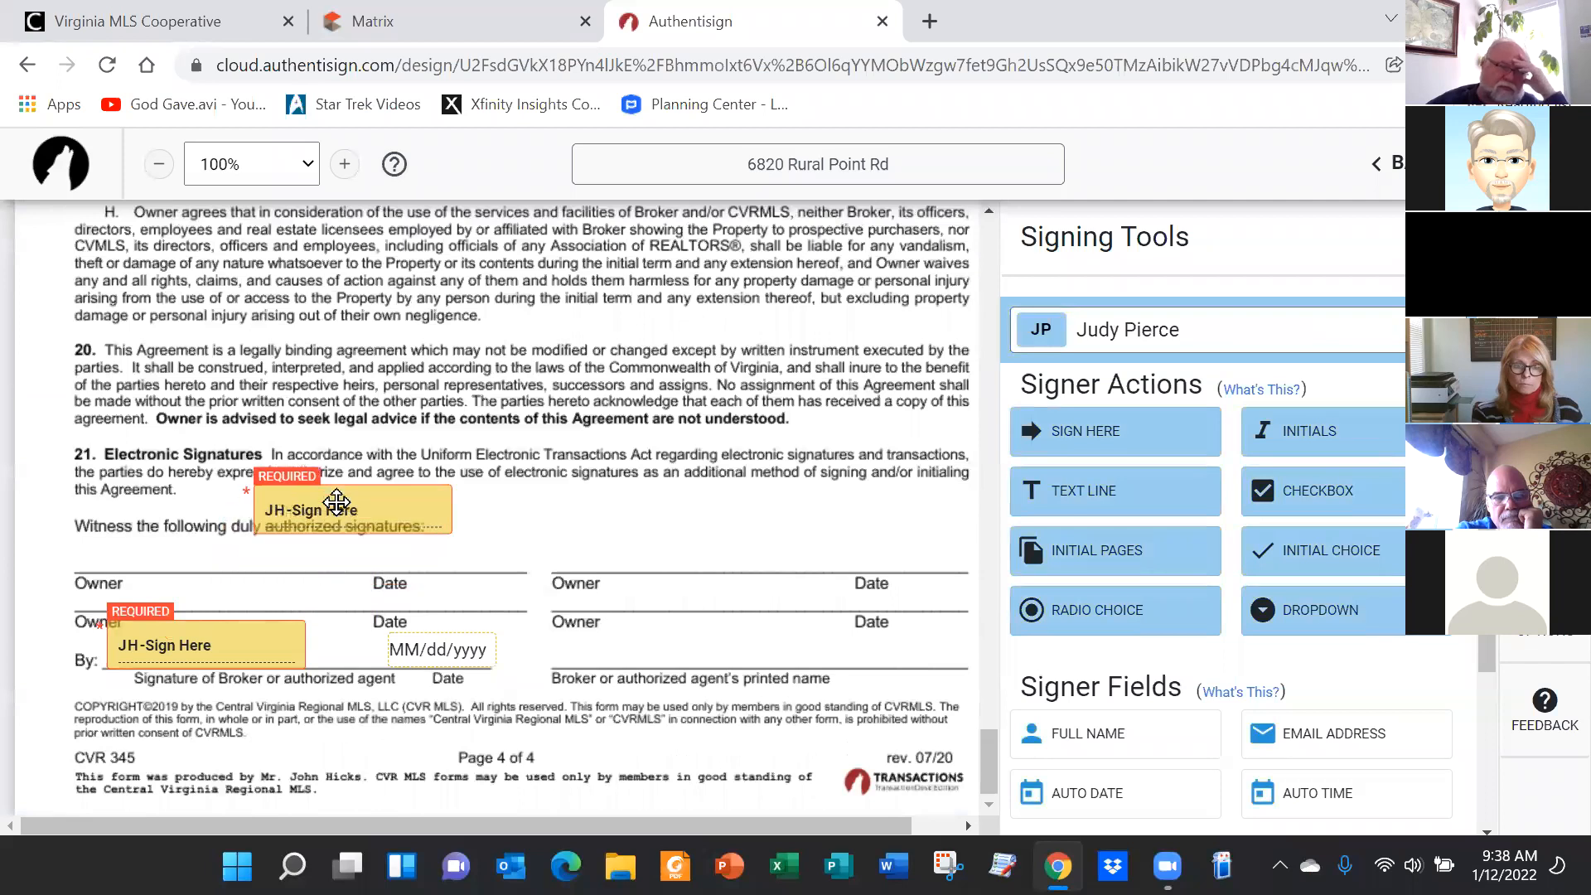
pyautogui.click(412, 520)
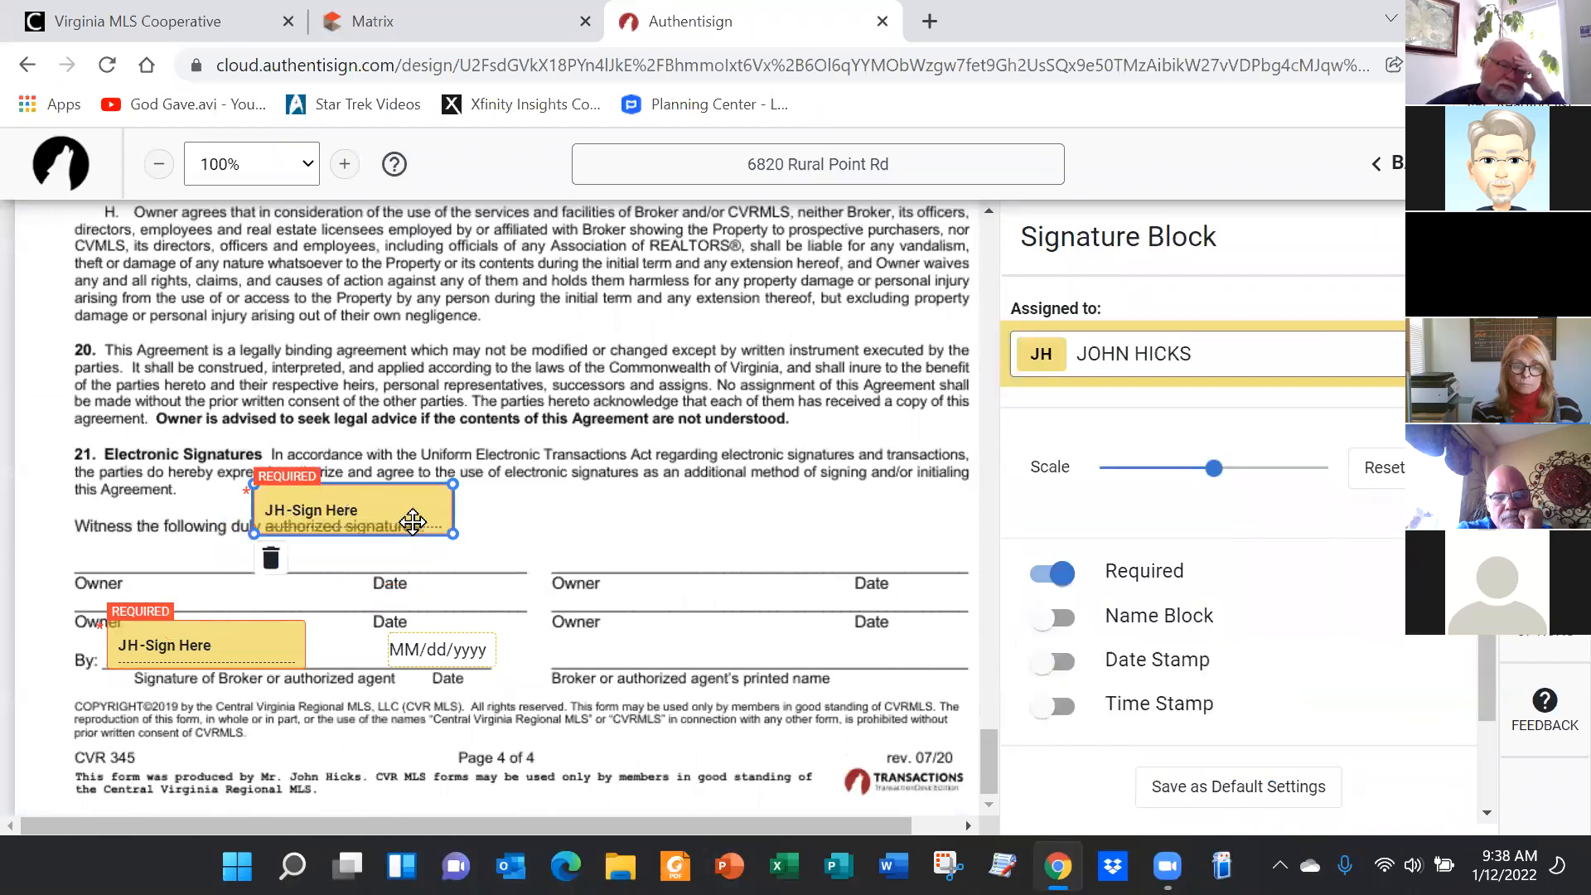
pyautogui.click(272, 560)
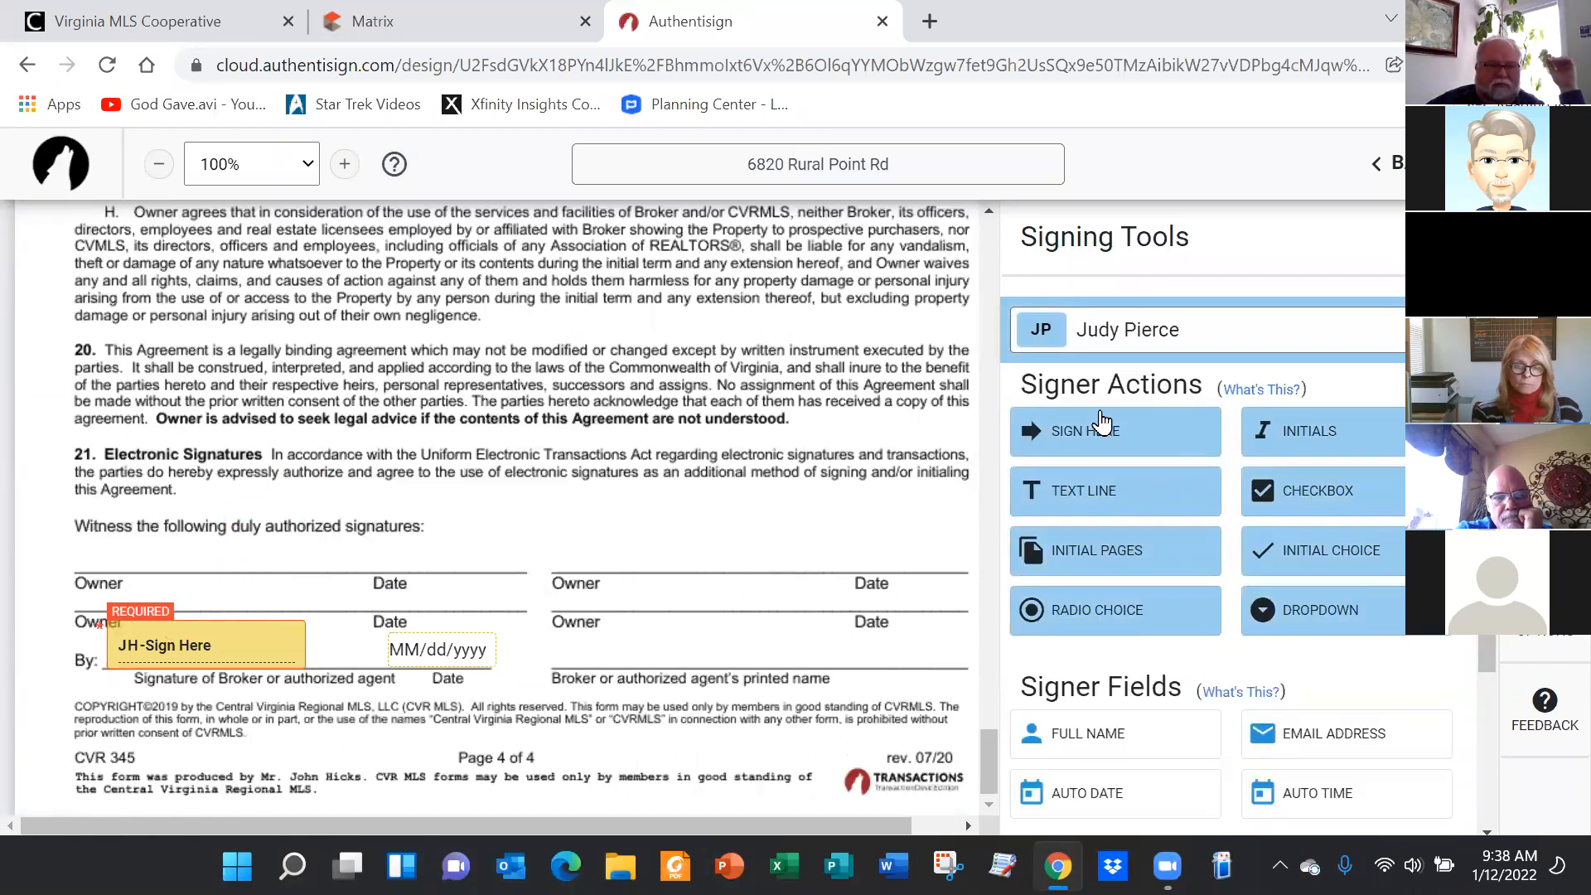
pyautogui.moveTo(1119, 440); pyautogui.dragTo(98, 520)
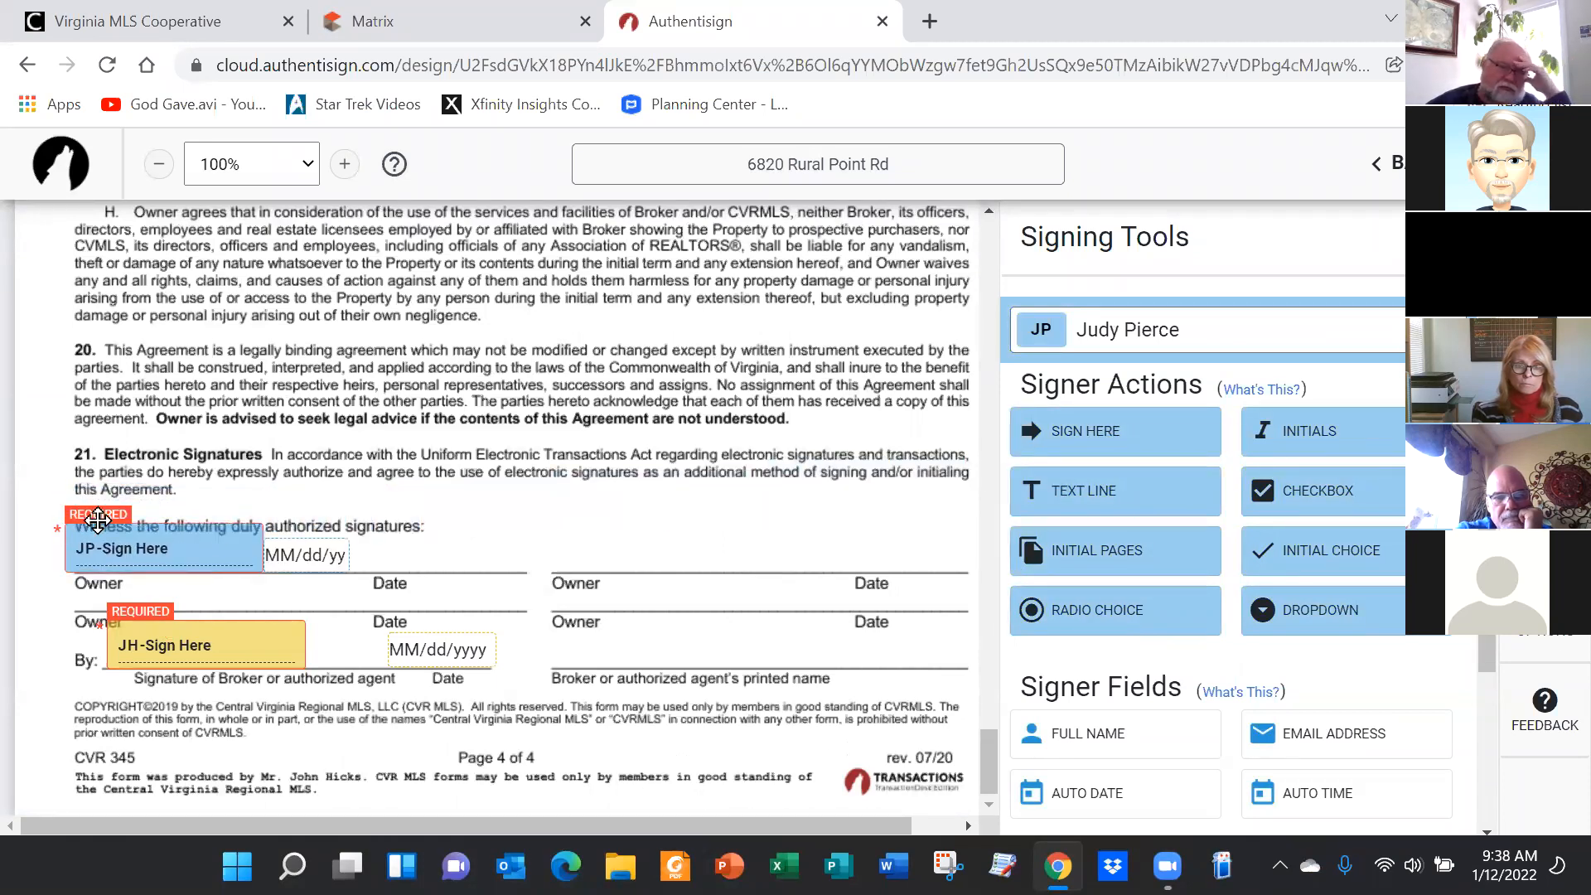
pyautogui.moveTo(309, 550); pyautogui.dragTo(414, 552)
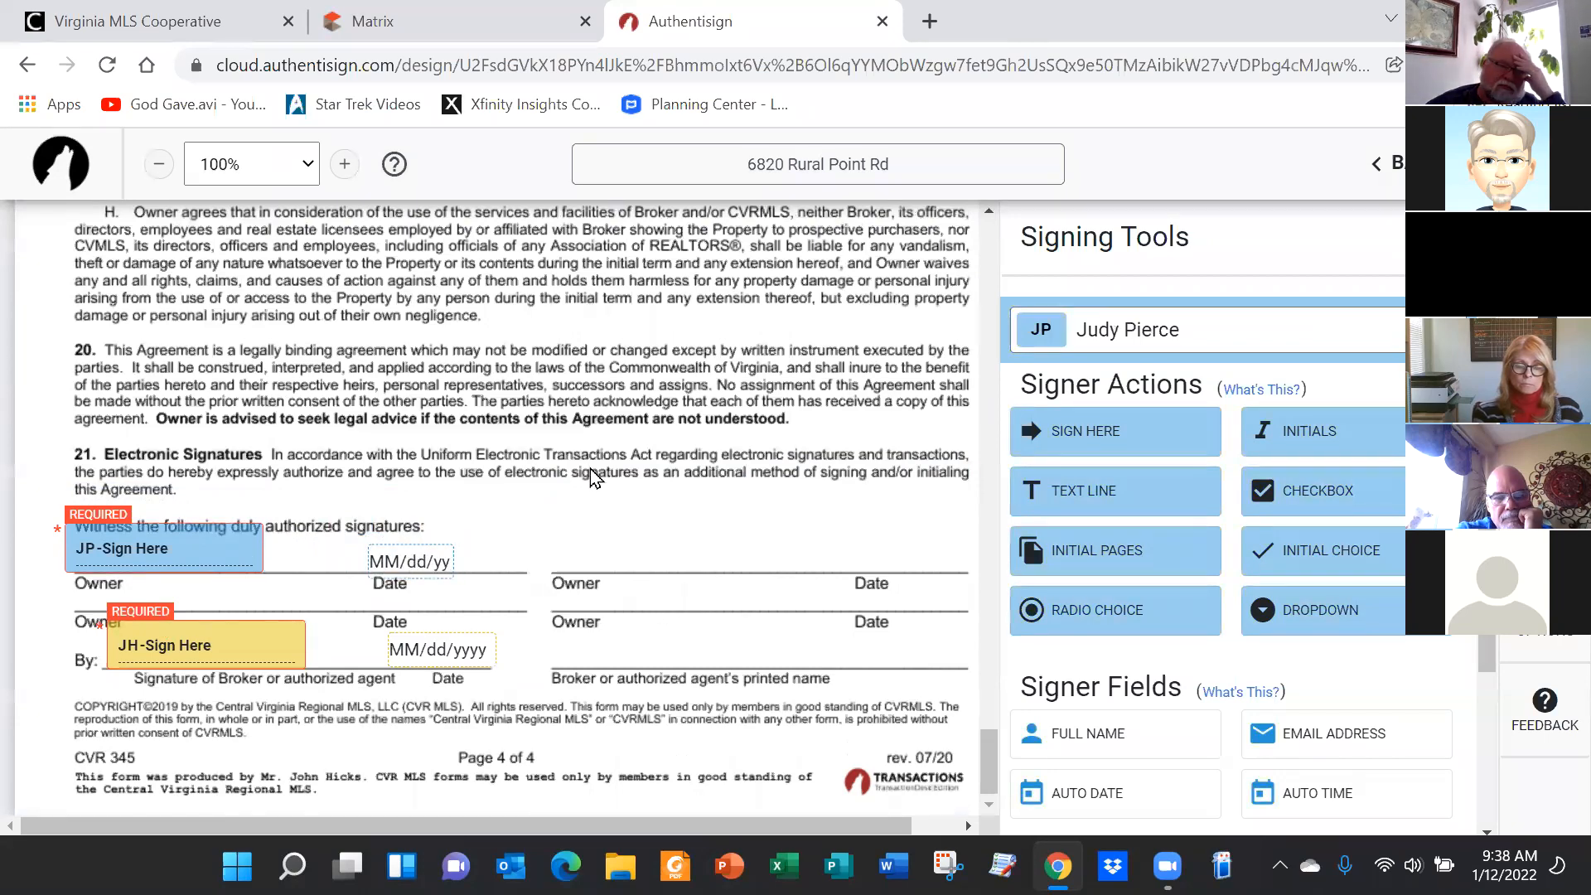
# Place an owner initials field on the second 'Owner (initial one)' blank about automated market-value estimates
pyautogui.scroll(15, 591, 470)
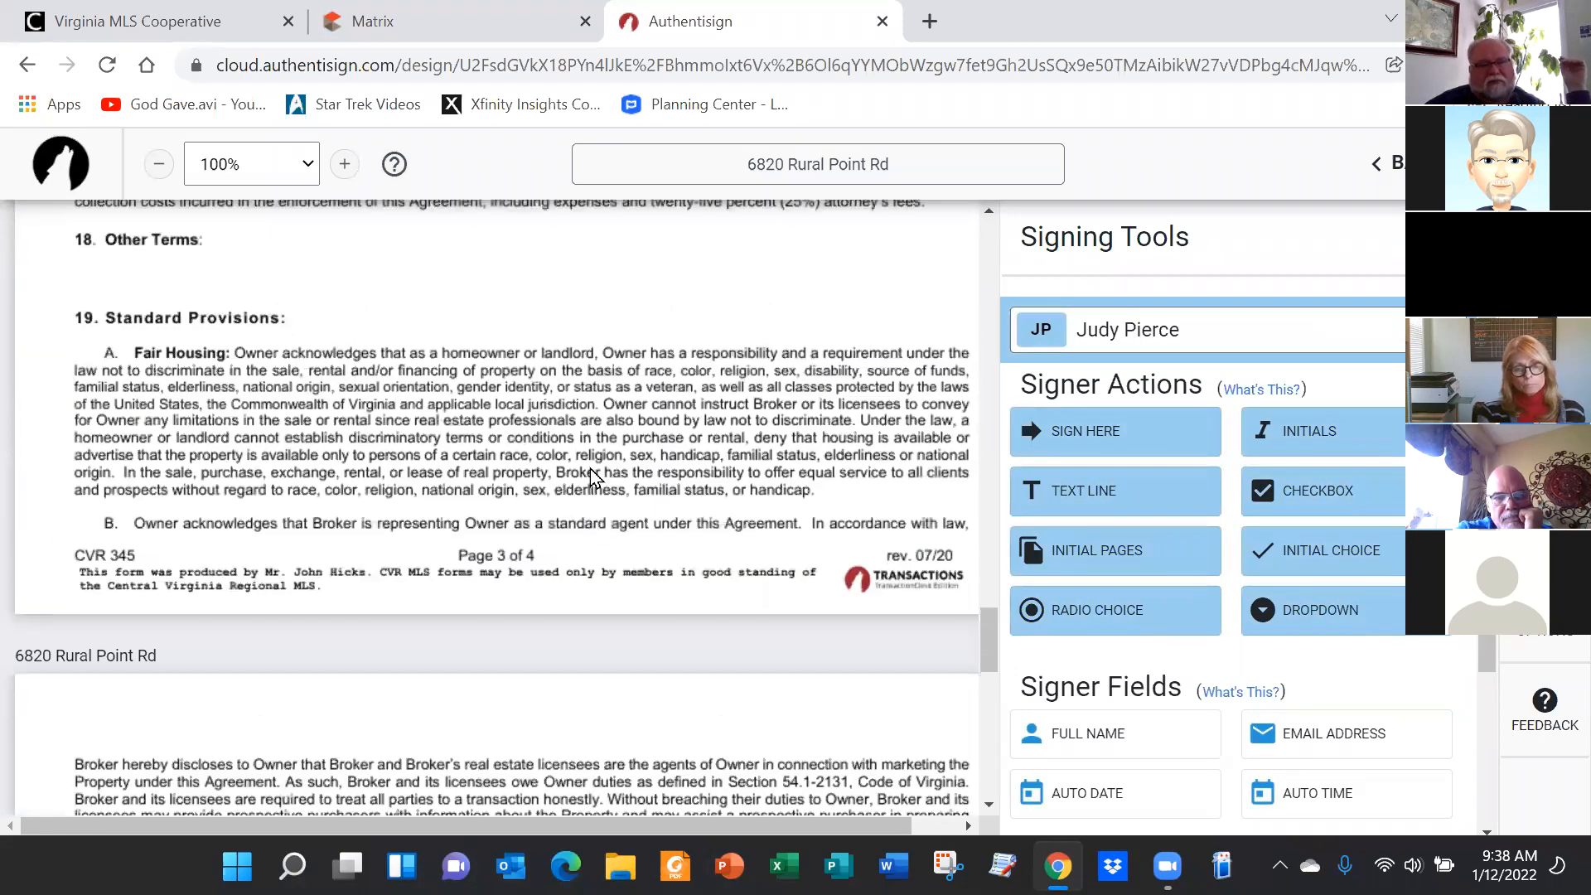
pyautogui.scroll(15, 590, 469)
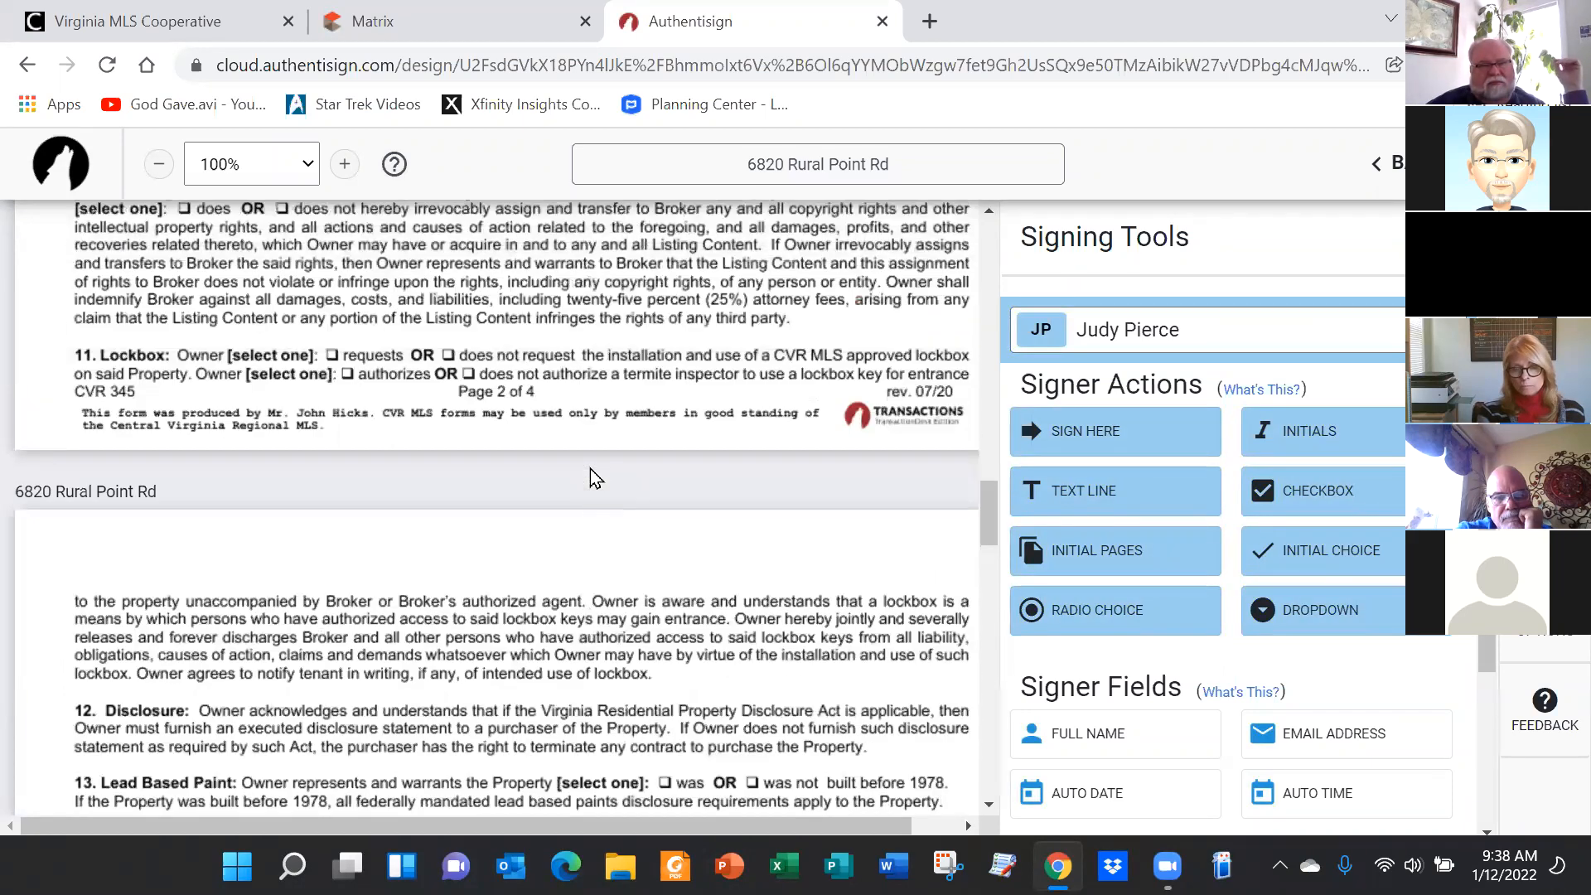
pyautogui.scroll(6, 590, 469)
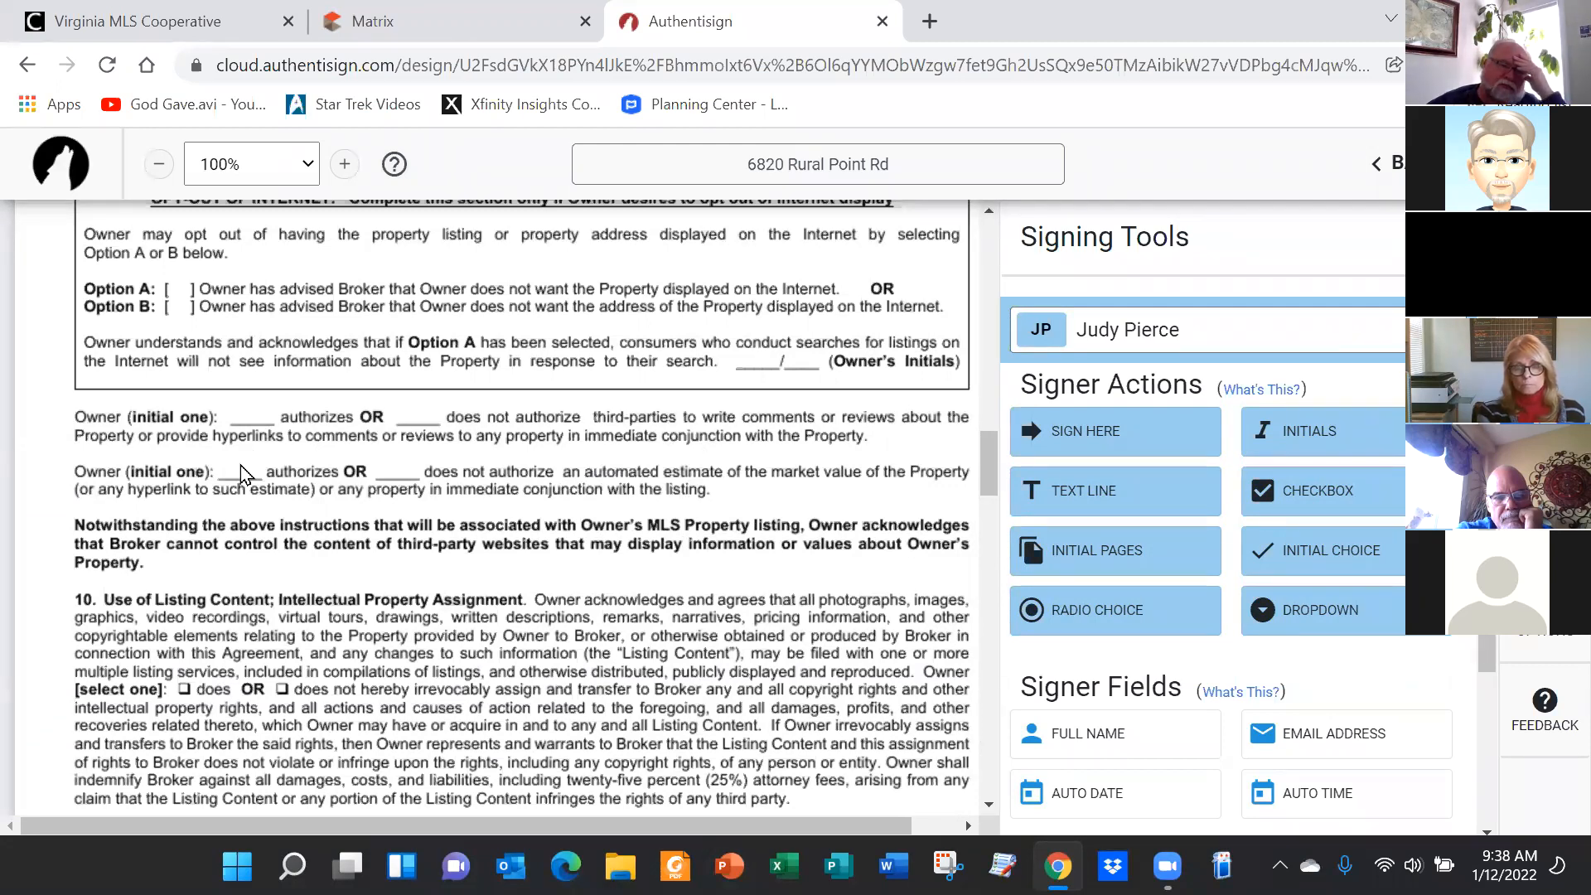
pyautogui.moveTo(1299, 429); pyautogui.dragTo(260, 396)
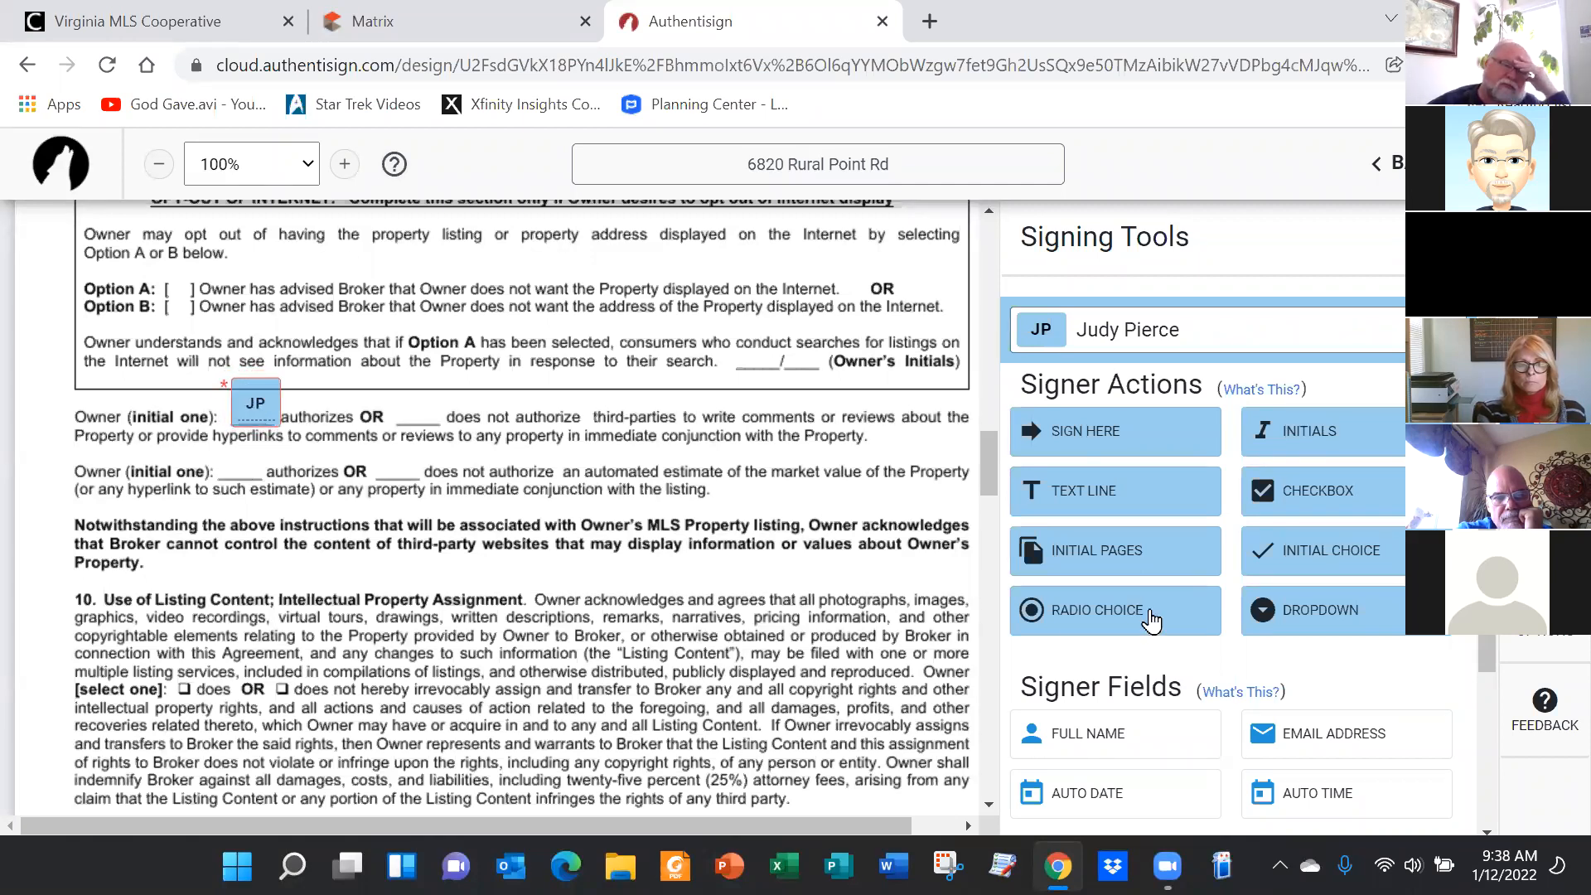
pyautogui.moveTo(1321, 433); pyautogui.dragTo(223, 443)
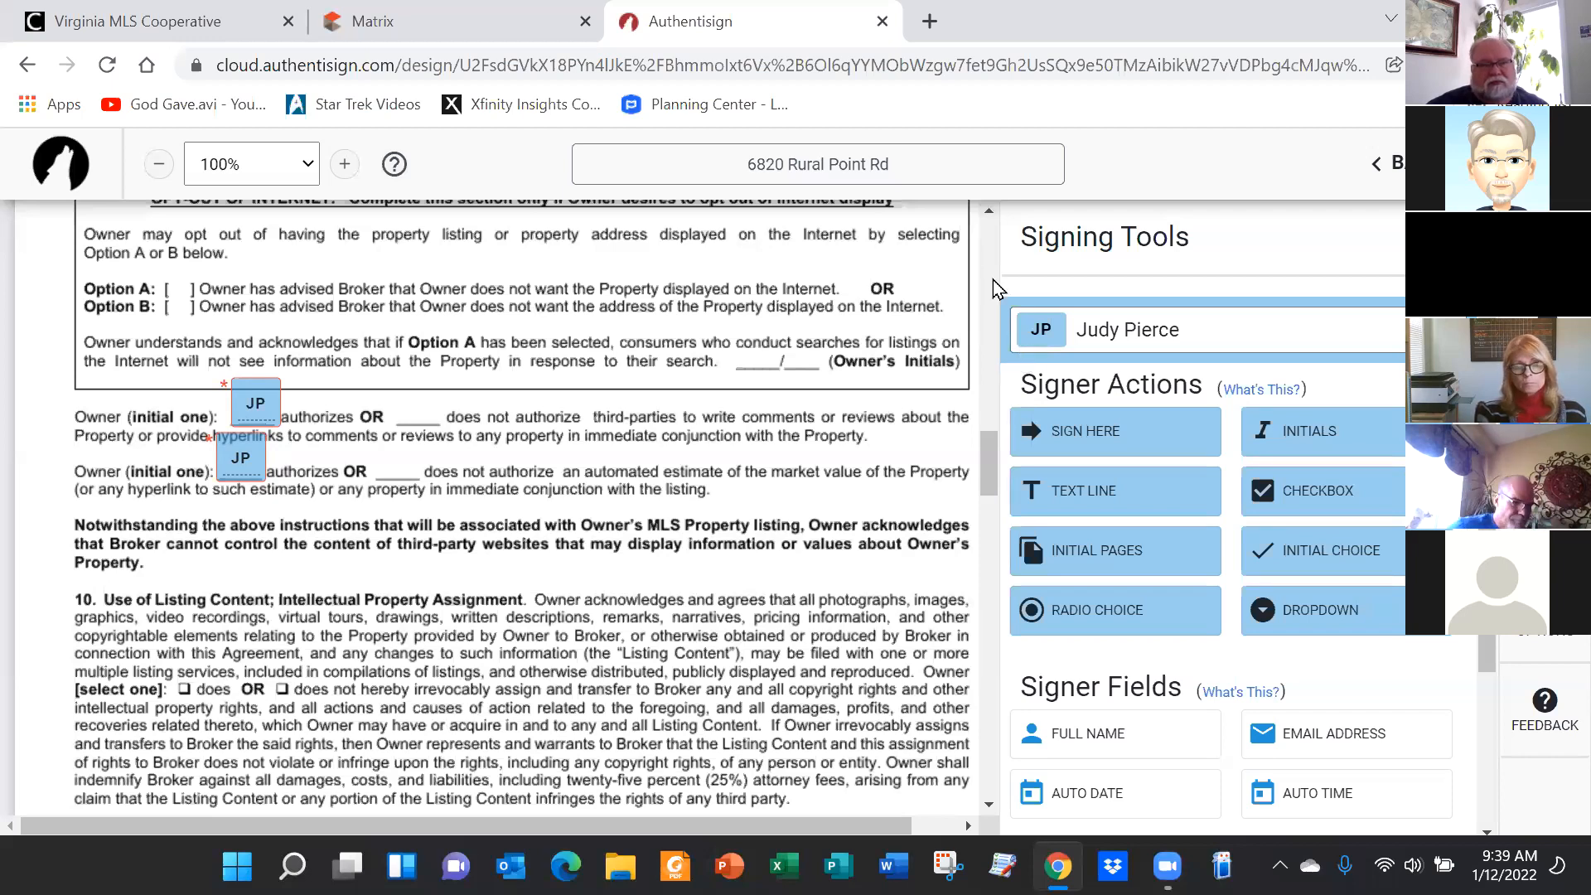
# Scroll the agreement to section 16 and the Signing Tools panel to the Markup section
pyautogui.scroll(-20, 642, 568)
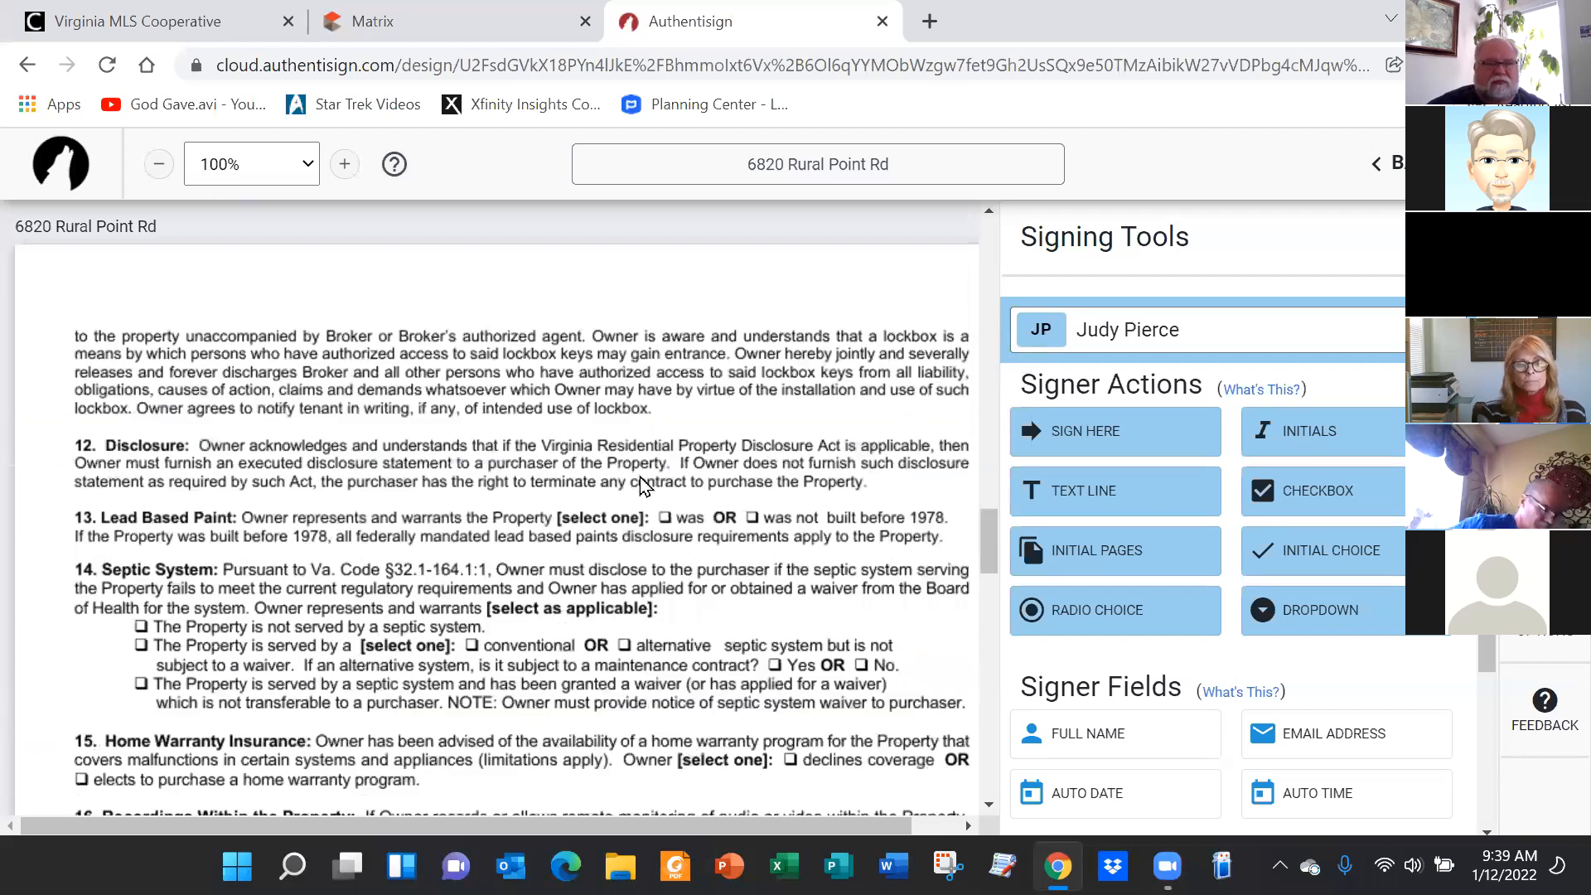
pyautogui.scroll(-8, 607, 629)
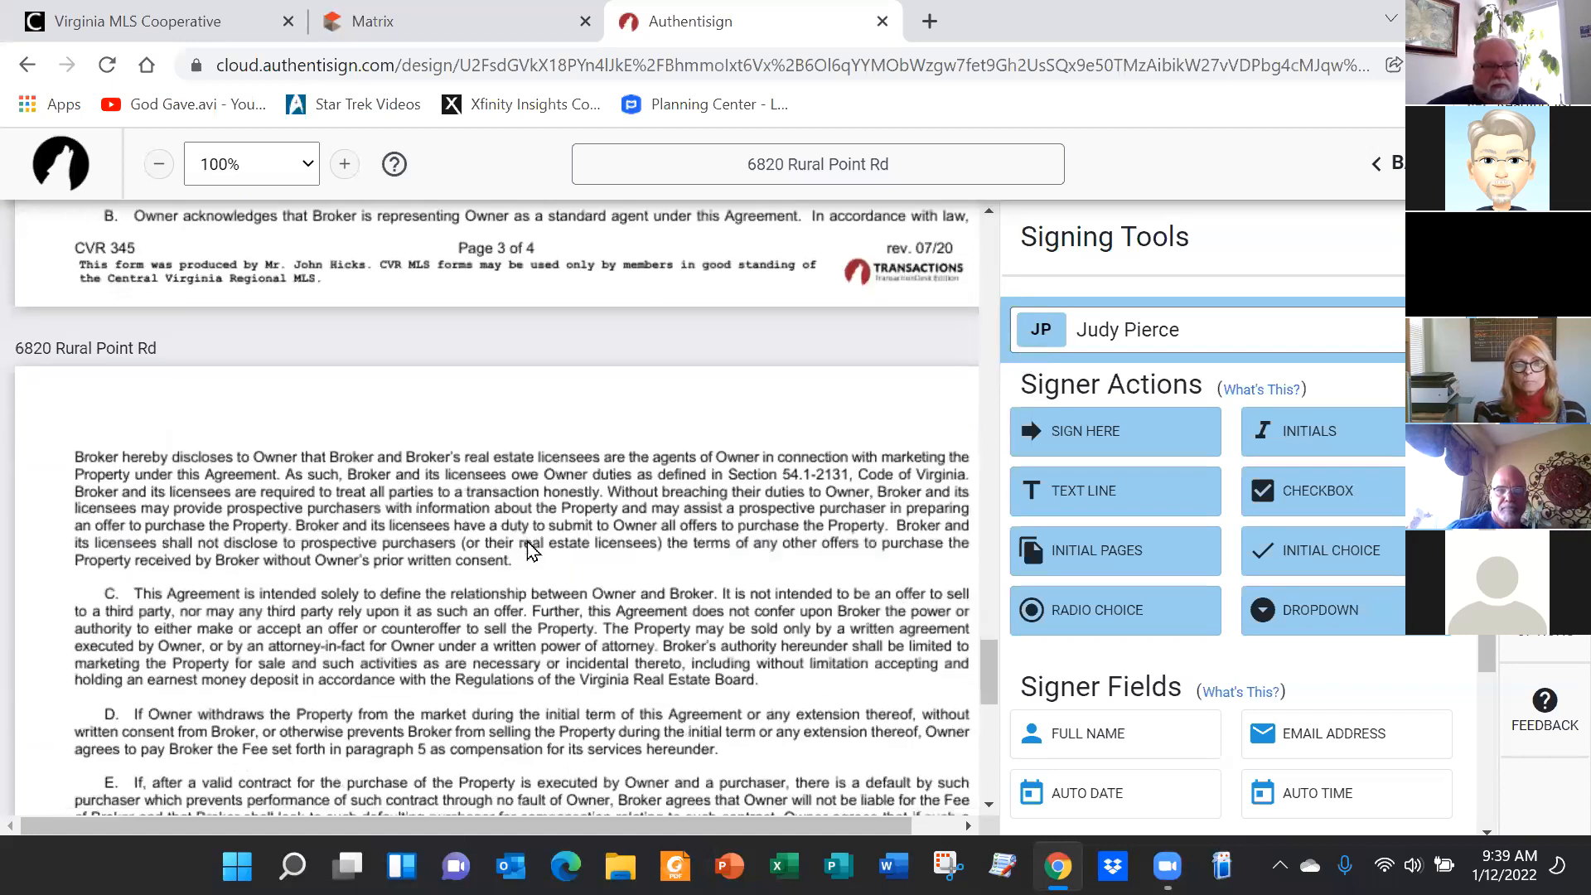
pyautogui.scroll(10, 582, 766)
pyautogui.scroll(6, 582, 766)
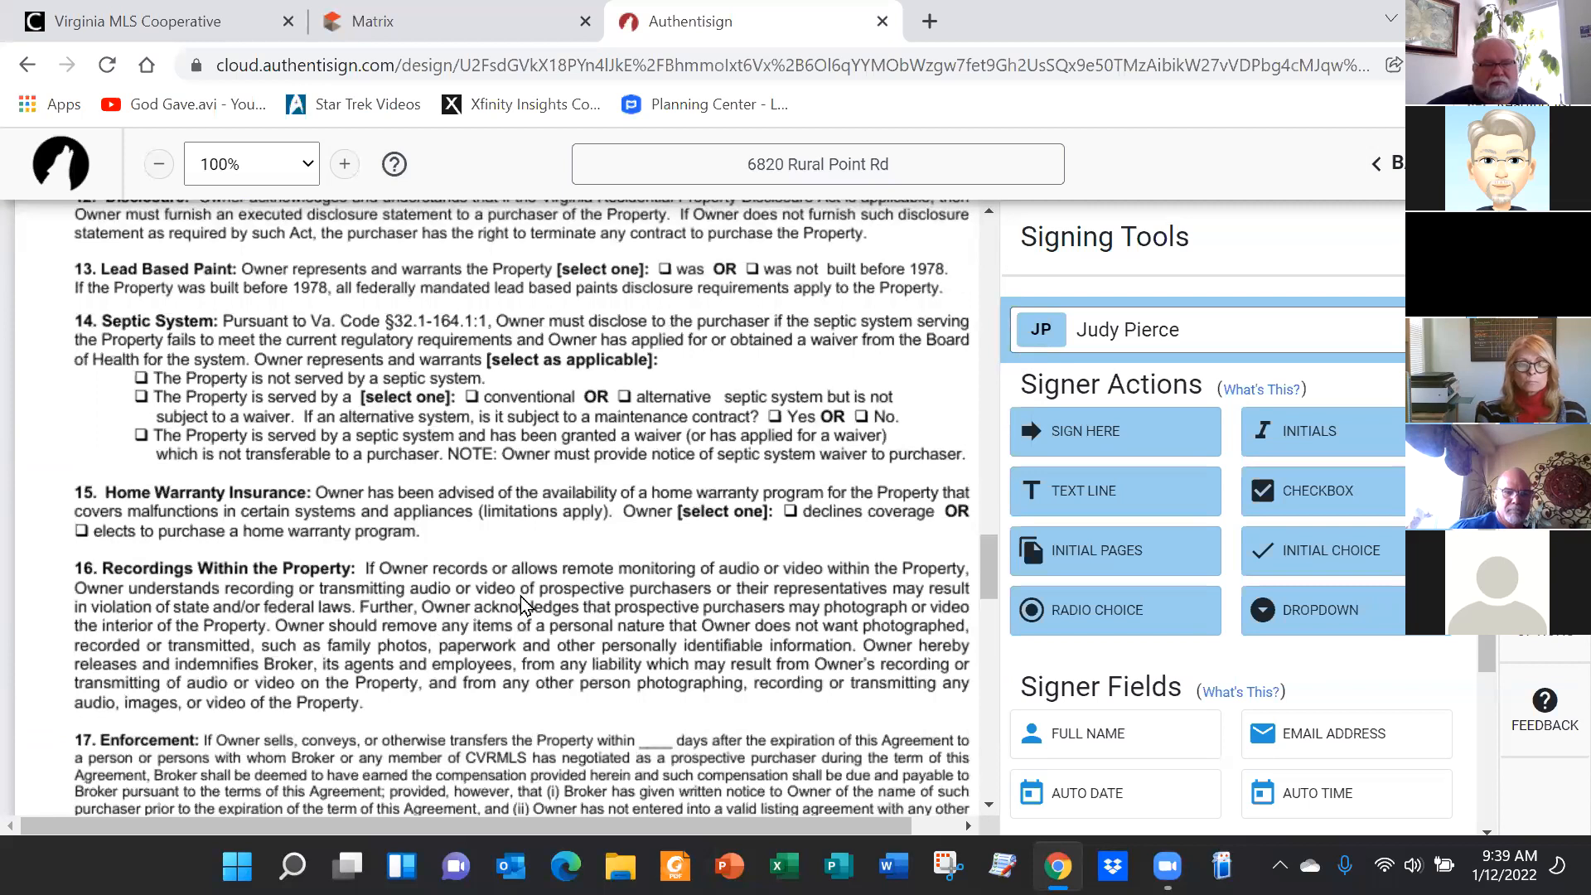
pyautogui.scroll(-2, 523, 603)
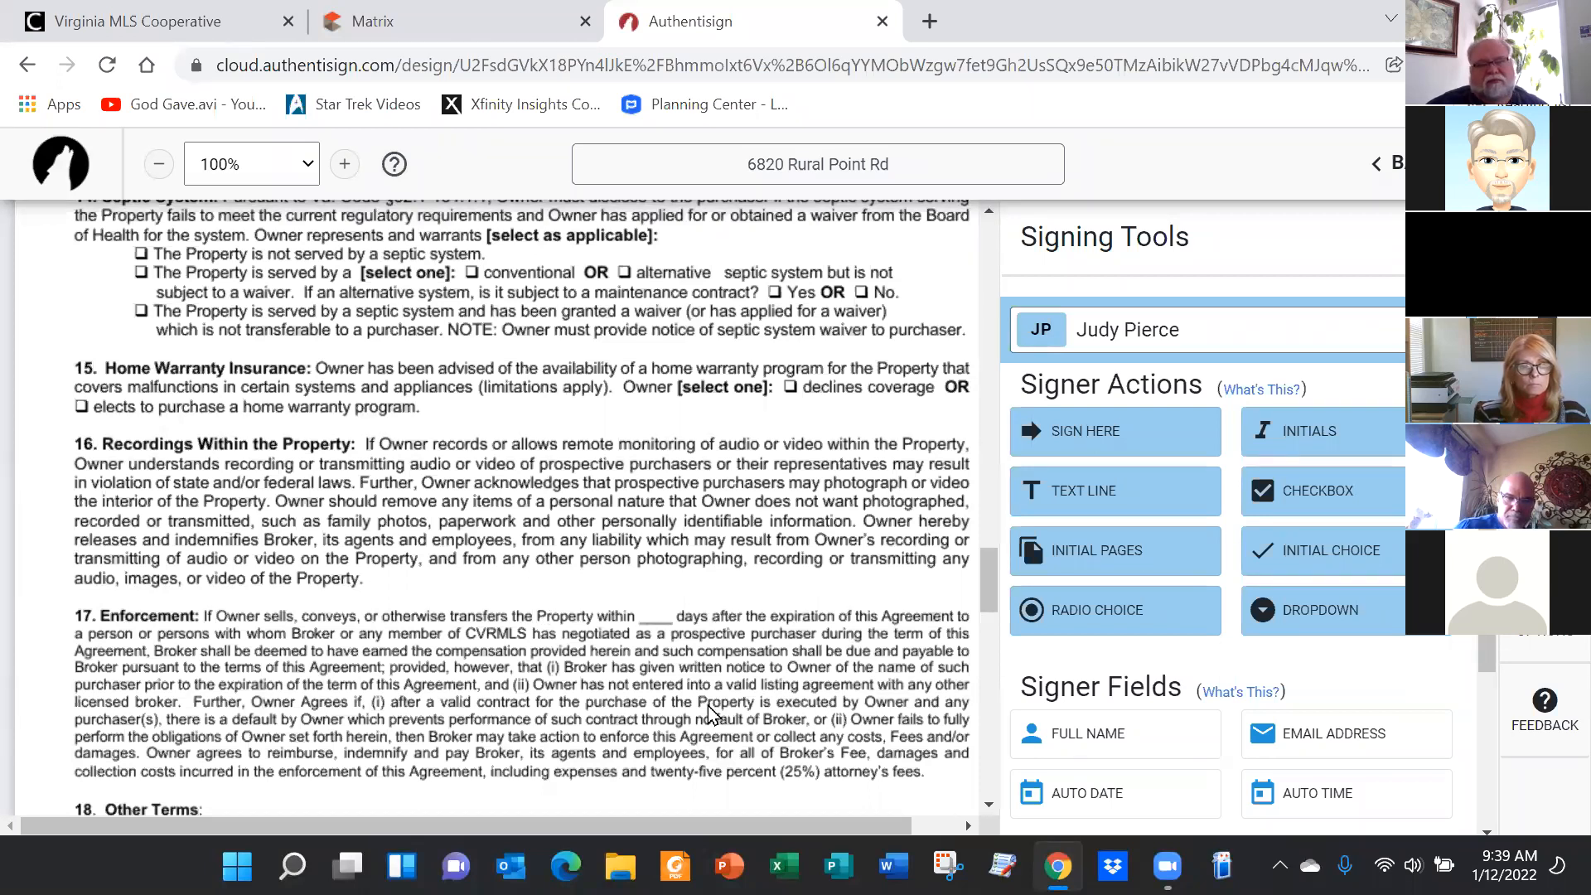
pyautogui.scroll(-3, 1324, 570)
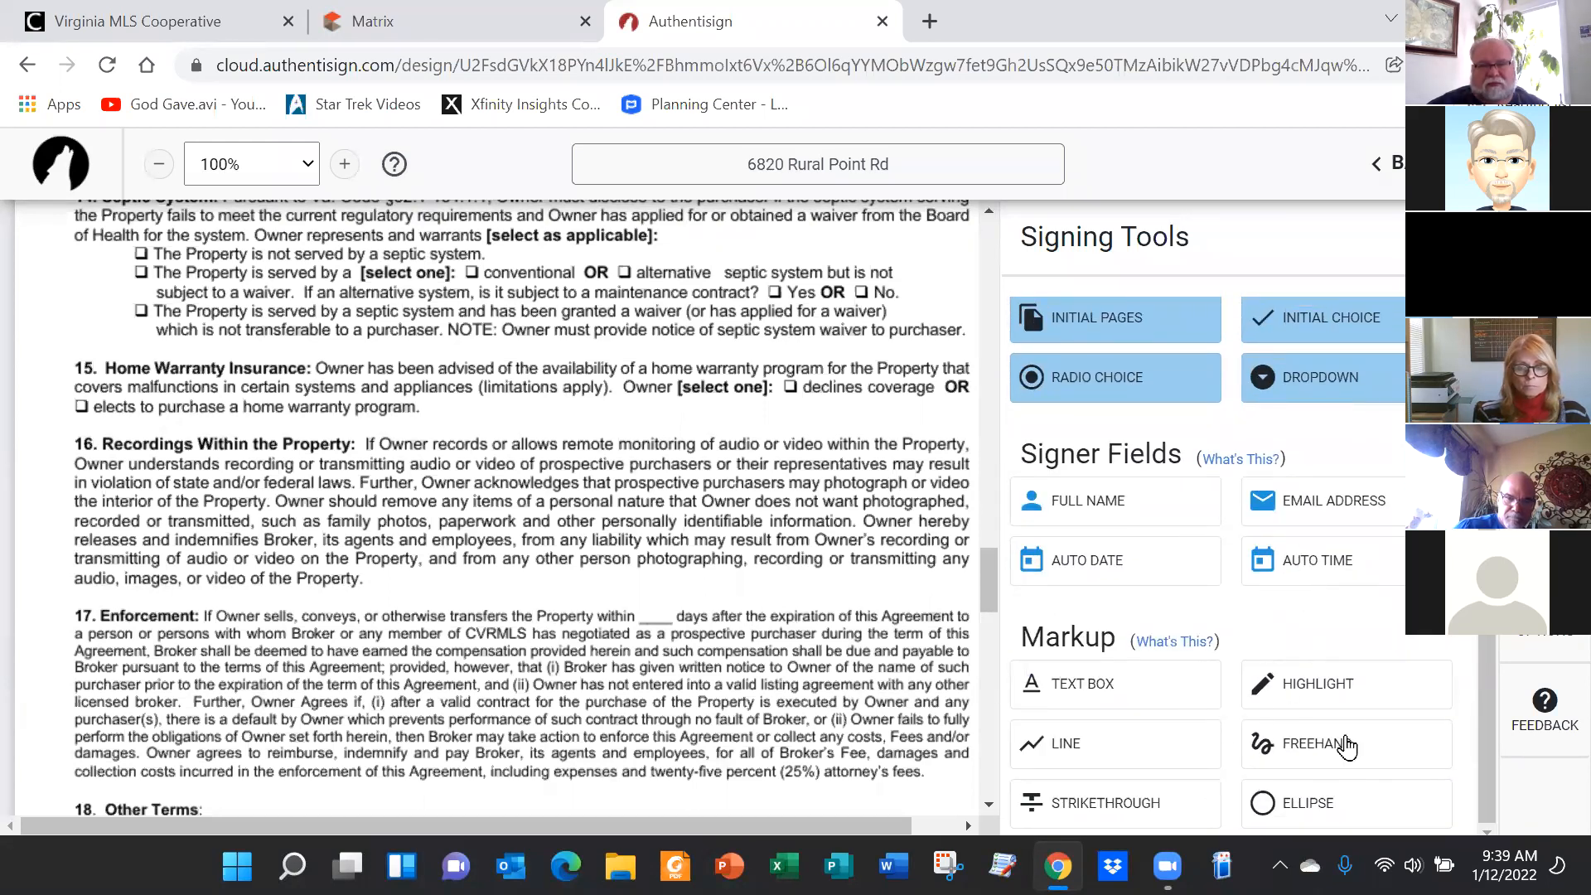
# Draw two diagonal red lines crossing out section 16 with the Markup Line tool
pyautogui.click(1081, 750)
pyautogui.moveTo(47, 443)
pyautogui.mouseDown()
pyautogui.moveTo(866, 537)
pyautogui.moveTo(967, 578)
pyautogui.moveTo(955, 590)
pyautogui.mouseUp()
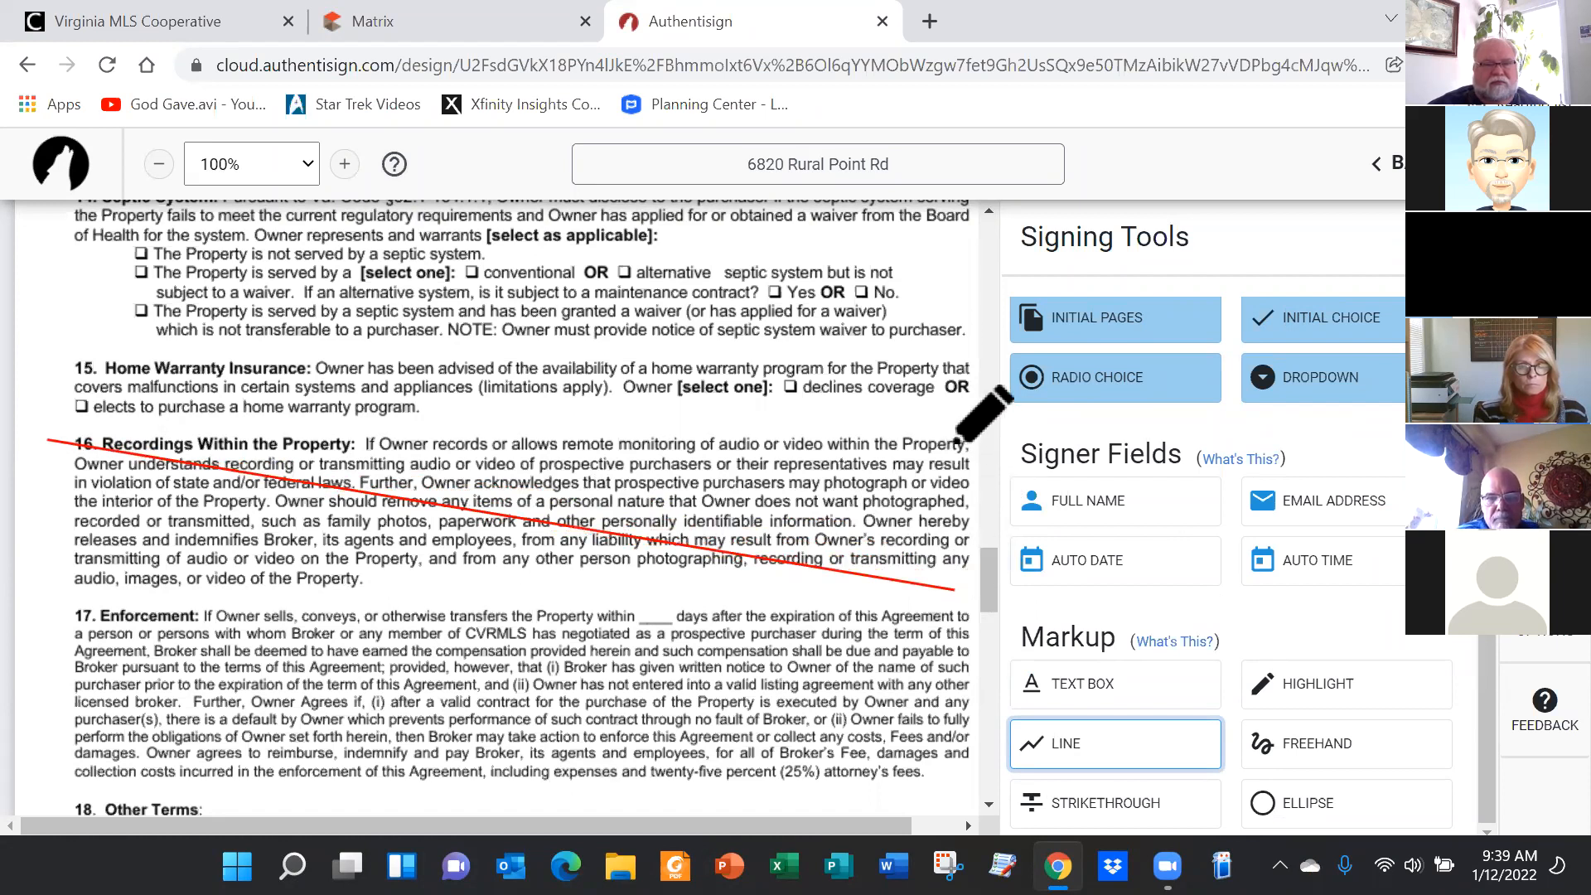
pyautogui.moveTo(957, 442)
pyautogui.mouseDown()
pyautogui.moveTo(892, 472)
pyautogui.moveTo(428, 575)
pyautogui.moveTo(60, 583)
pyautogui.mouseUp()
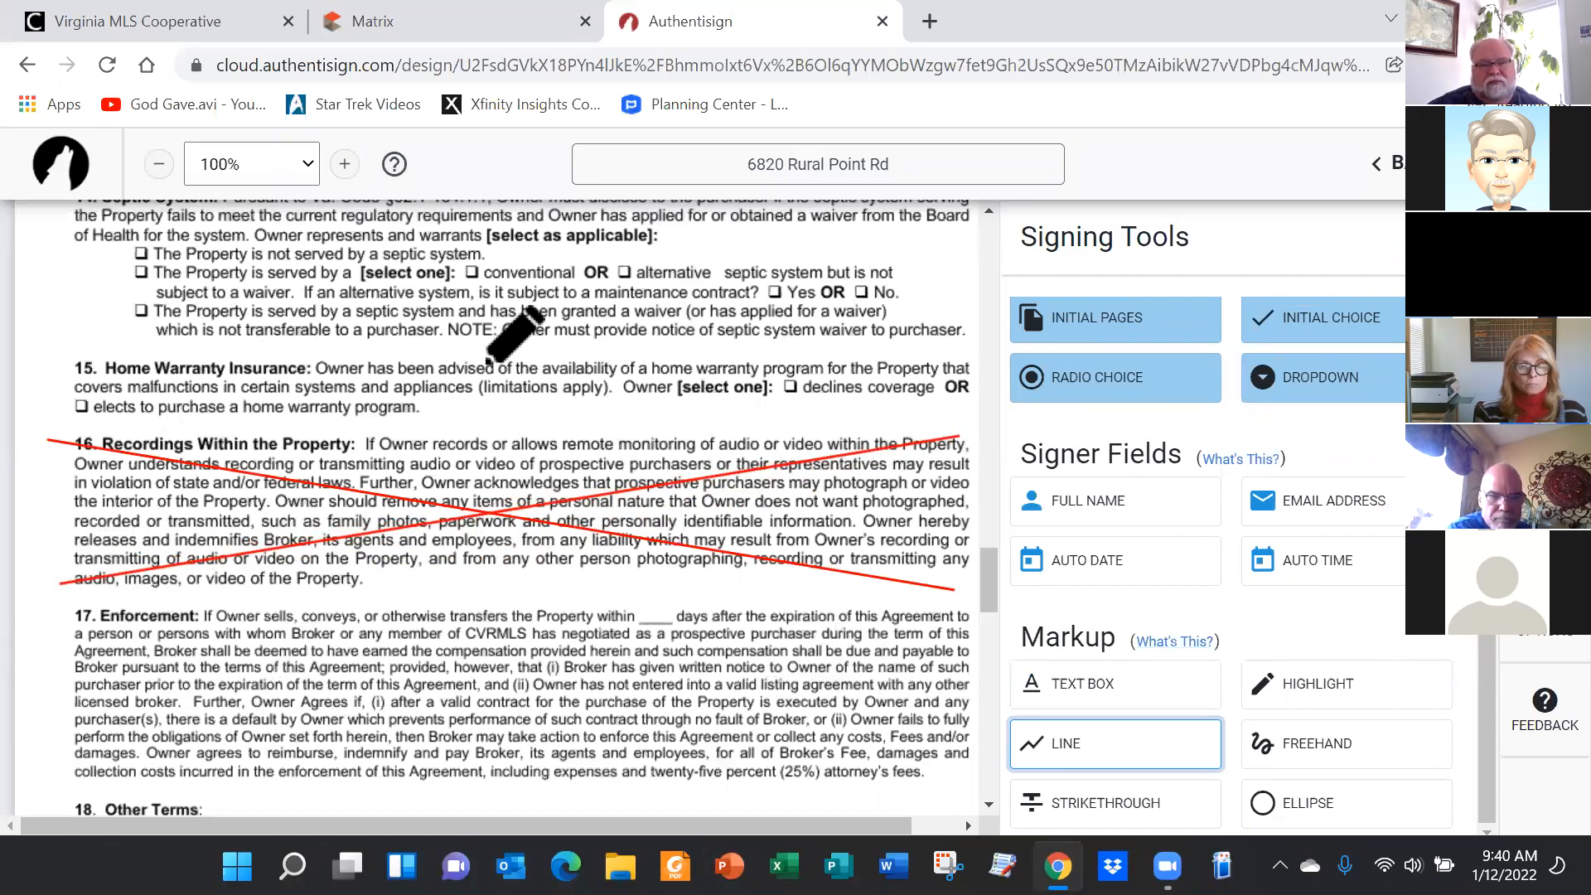
# Add a text box above section 16 containing two lines of placeholder gibberish
pyautogui.click(1093, 692)
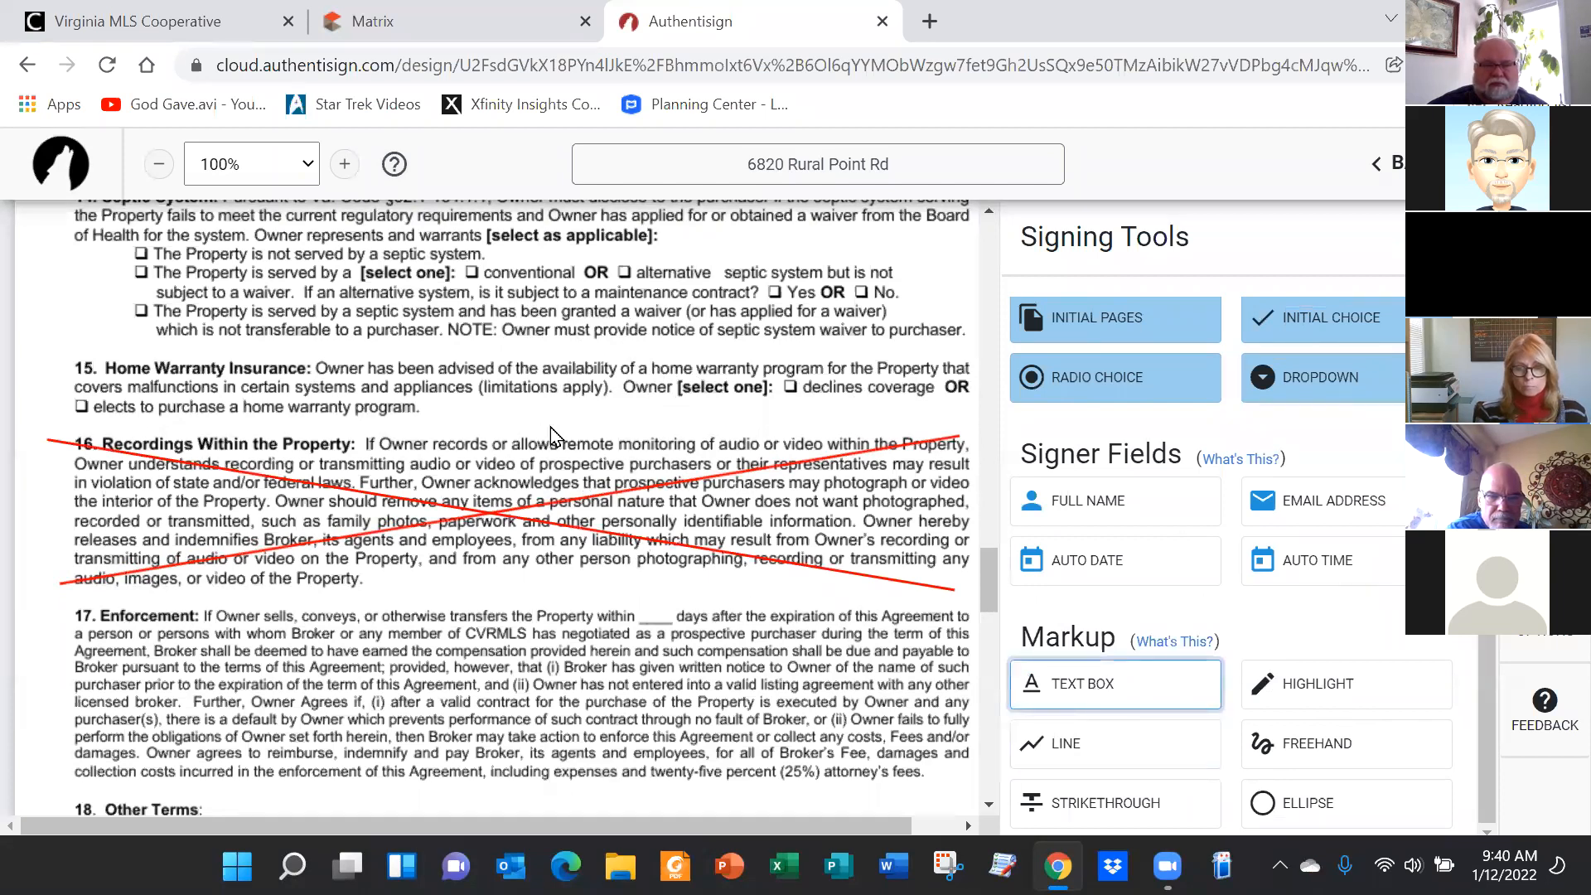
pyautogui.click(519, 413)
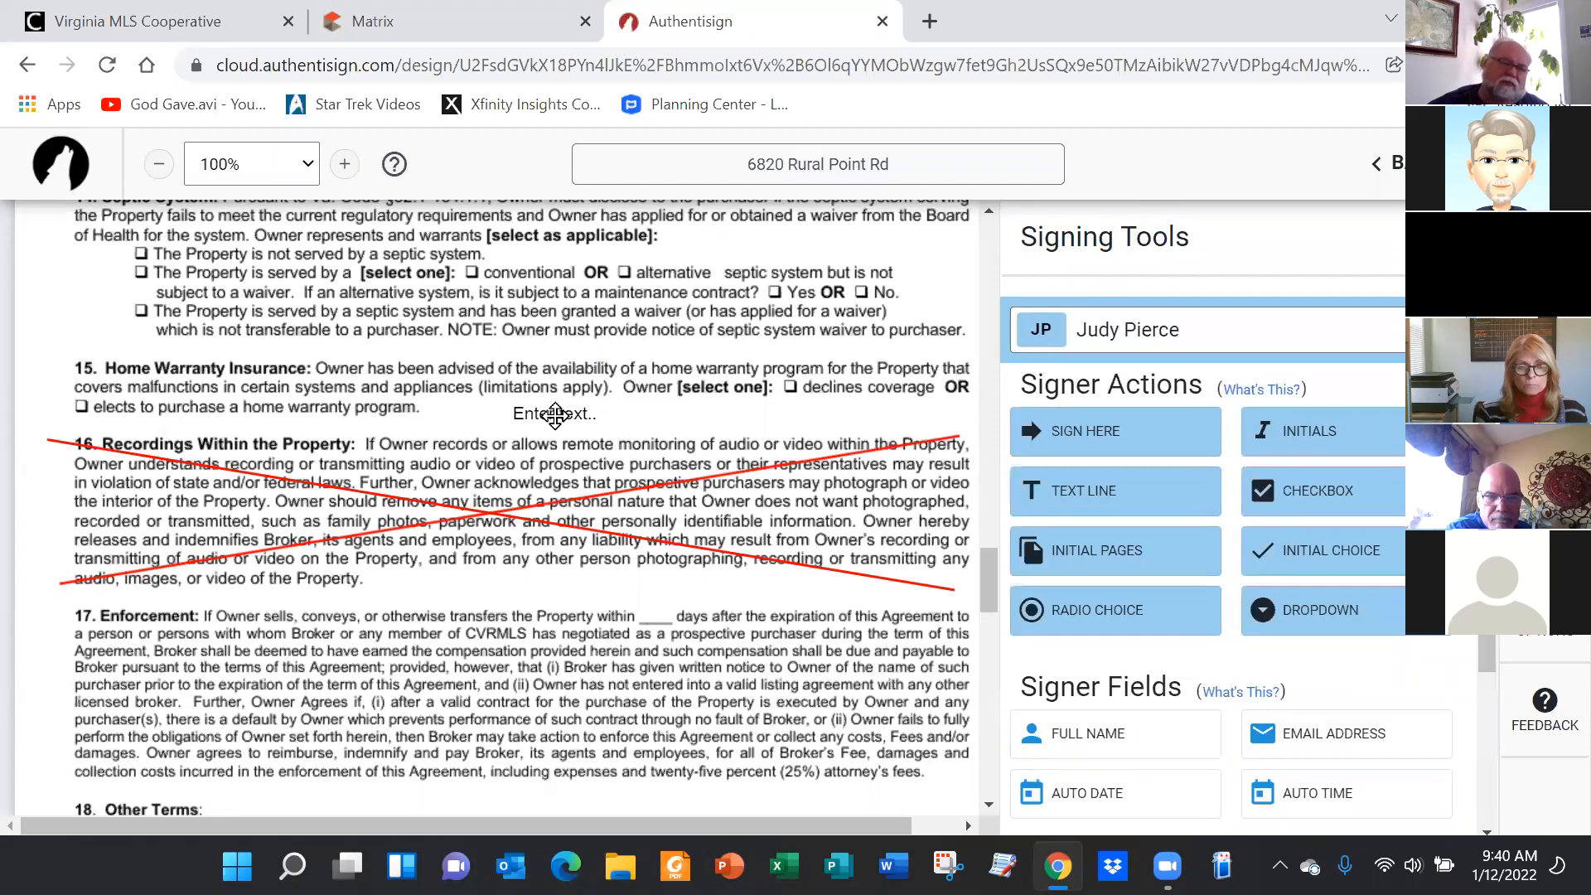
pyautogui.click(554, 414)
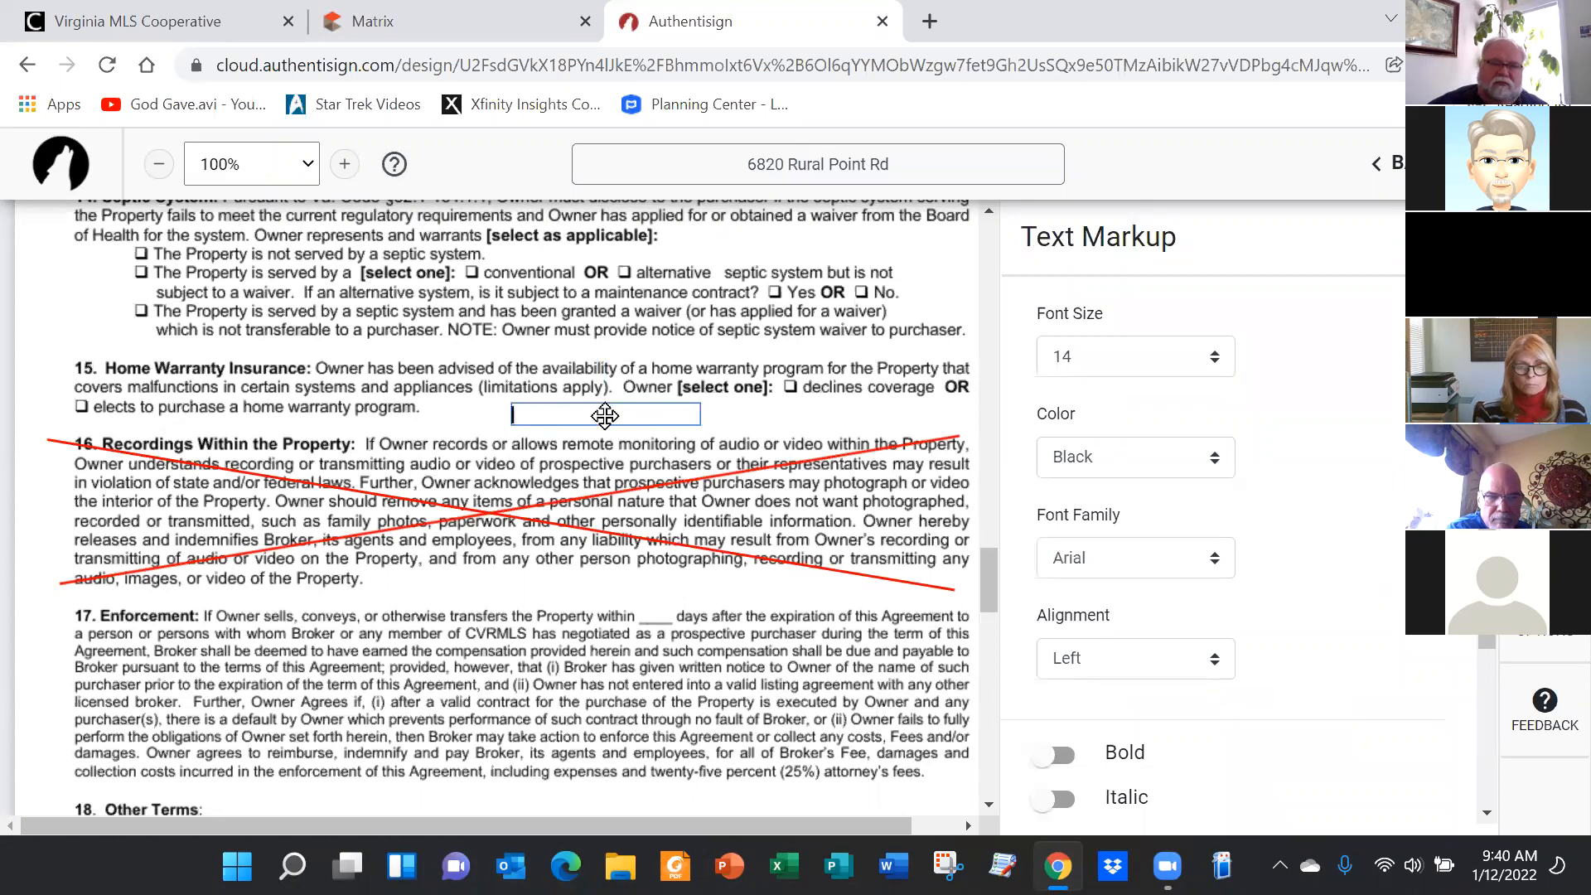
pyautogui.write('dskljfldsfjlsdjfldk')
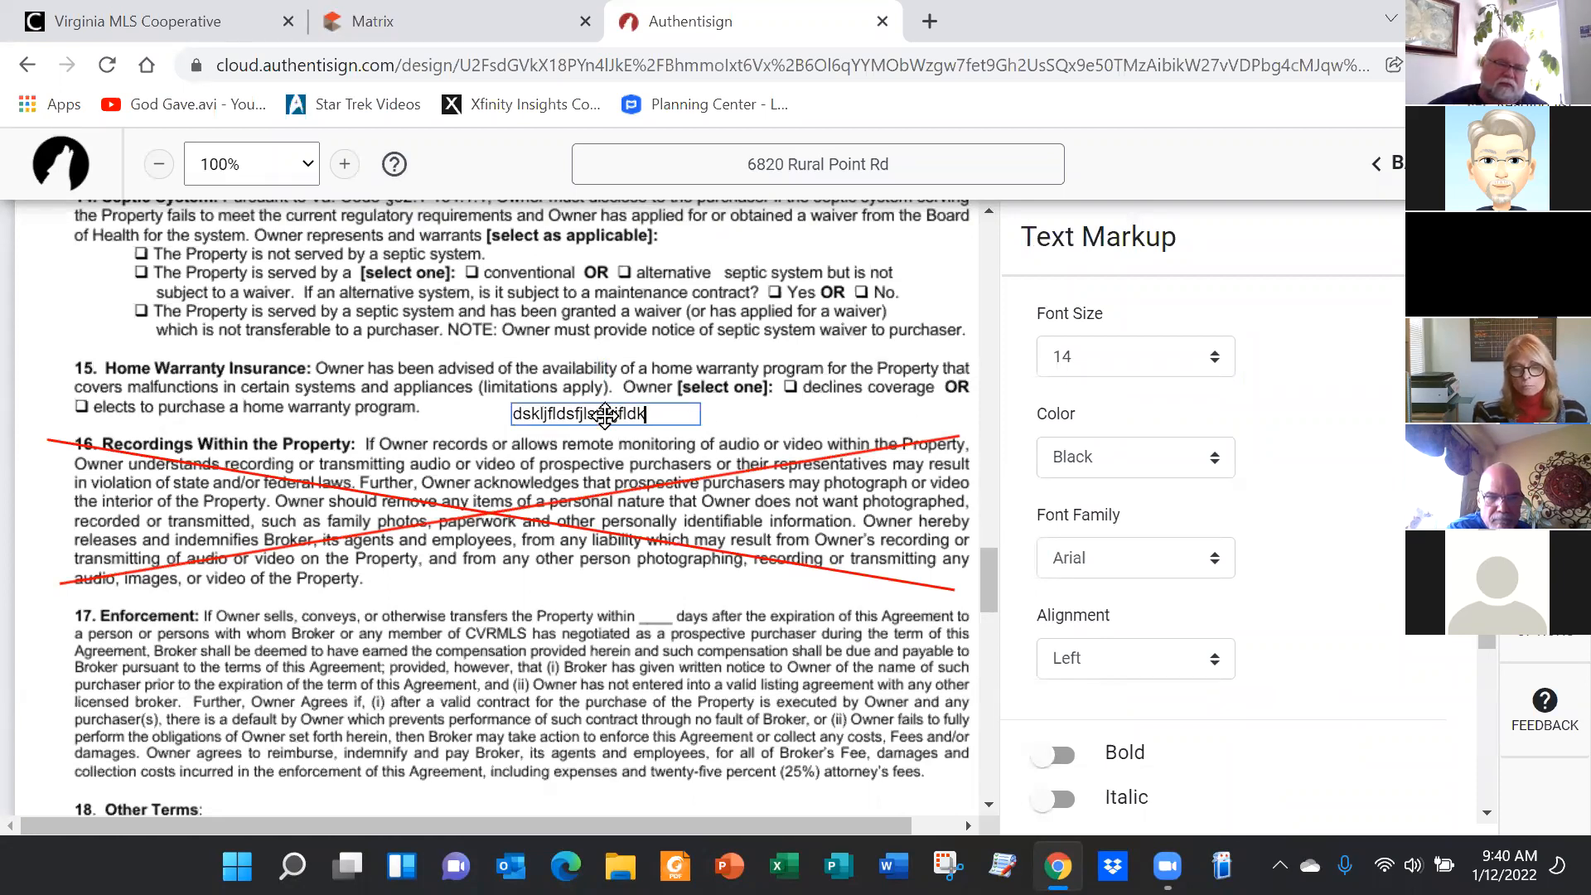
pyautogui.press('Return')
pyautogui.write('asdlkfjldskfjal;dskf')
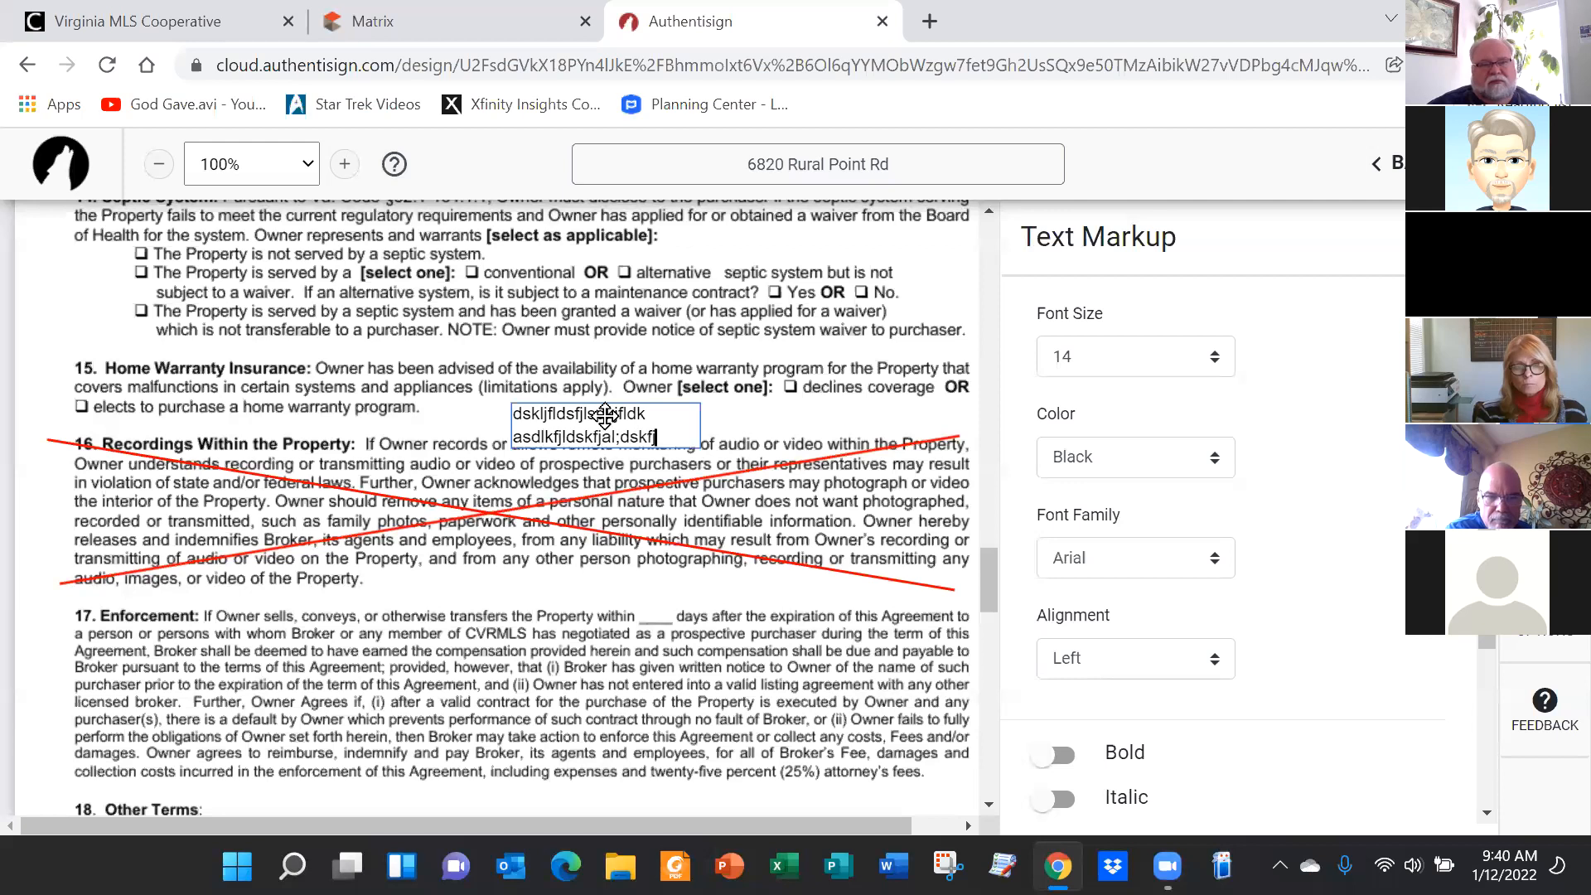
pyautogui.write('jasdjfkdllk;asdjfalsdk;jfl;sdfjldskjfd')
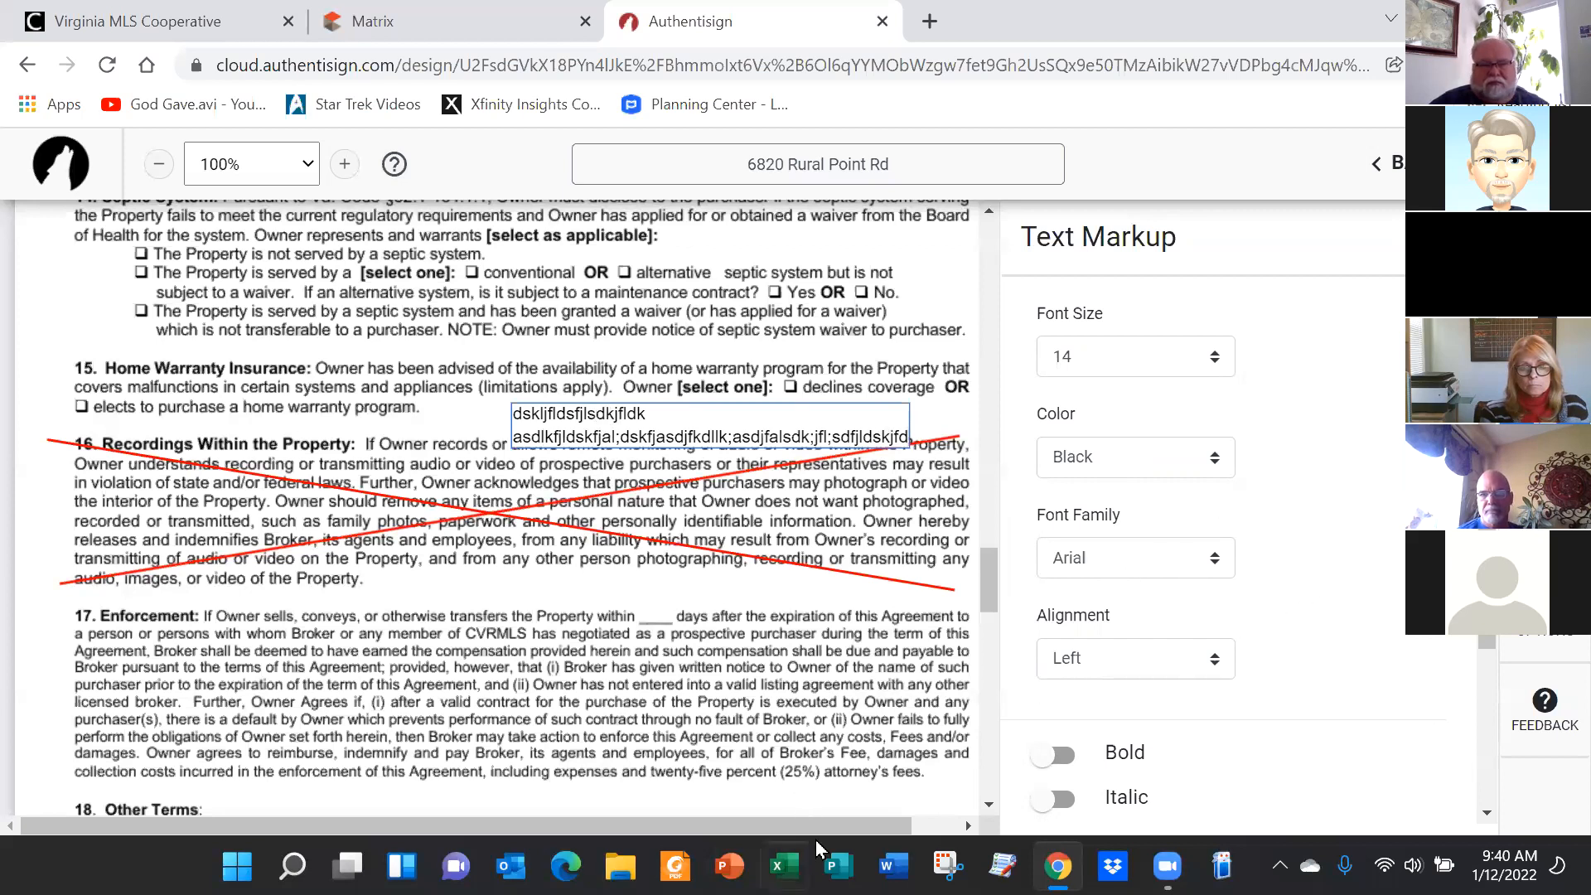
pyautogui.moveTo(902, 831); pyautogui.dragTo(1000, 827)
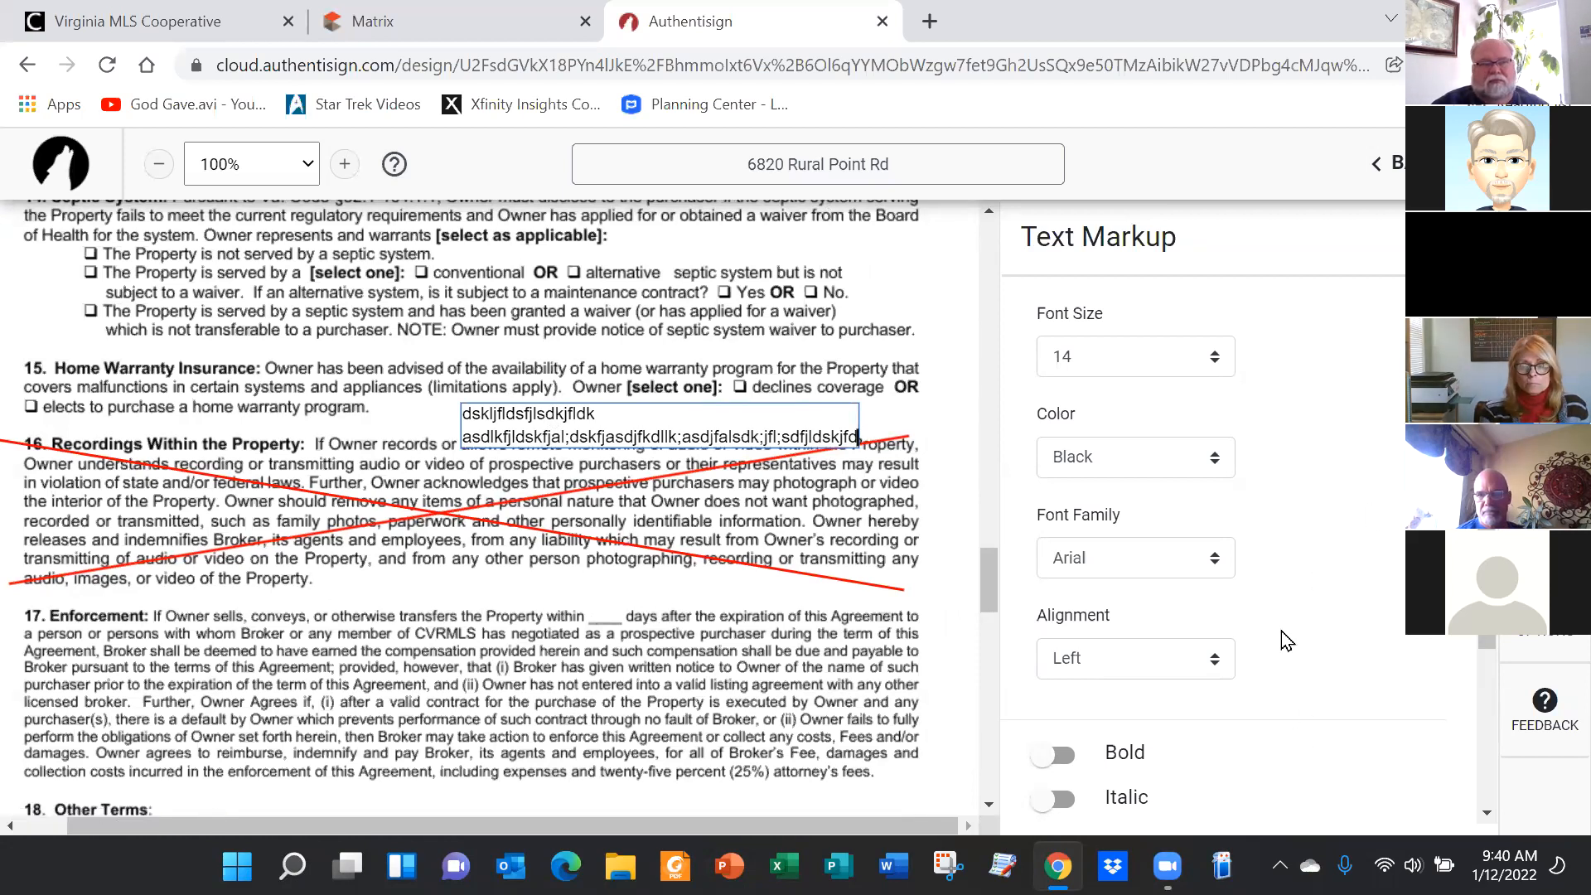
pyautogui.scroll(-3, 1135, 530)
pyautogui.scroll(3, 1135, 530)
# Place initials fields for the owner and, just below, the listing agent beside struck-out section 16
pyautogui.click(1544, 244)
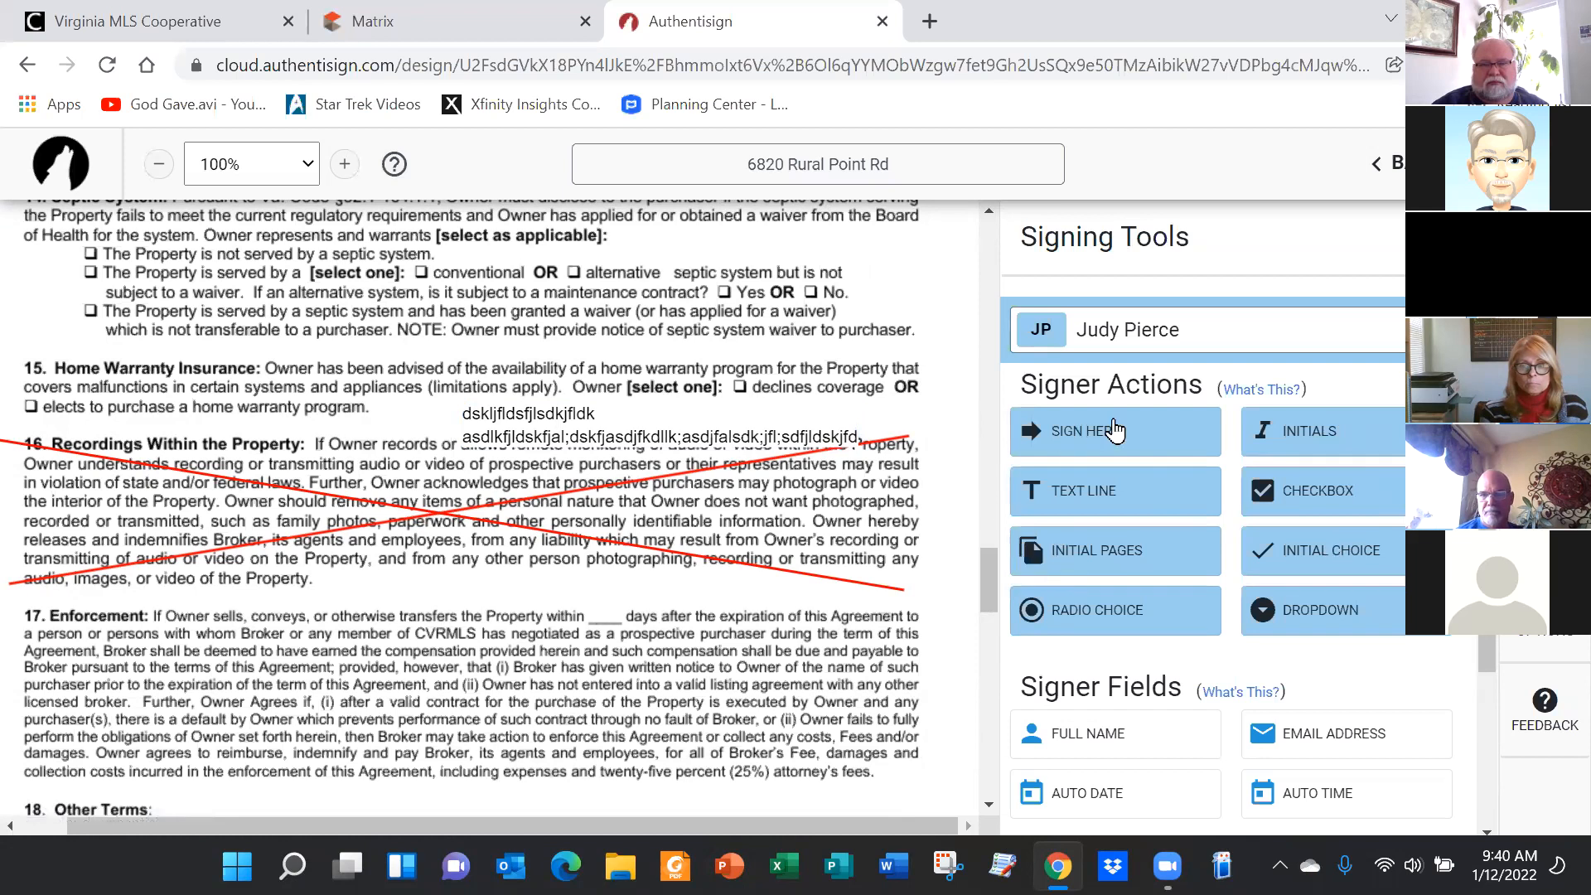
pyautogui.moveTo(1336, 439); pyautogui.dragTo(915, 430)
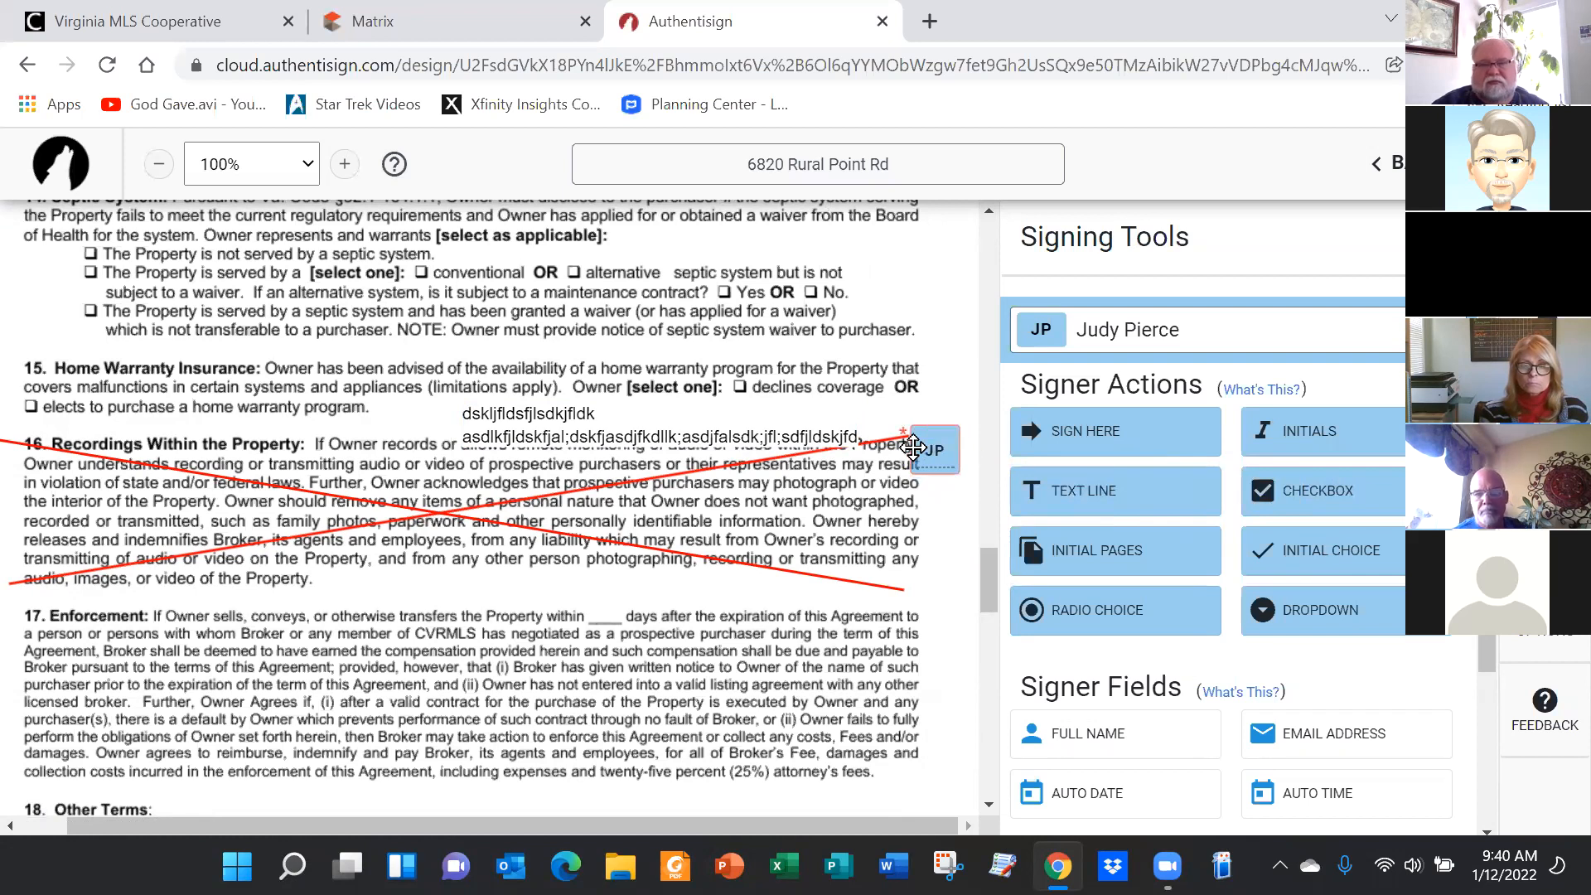
pyautogui.click(1126, 330)
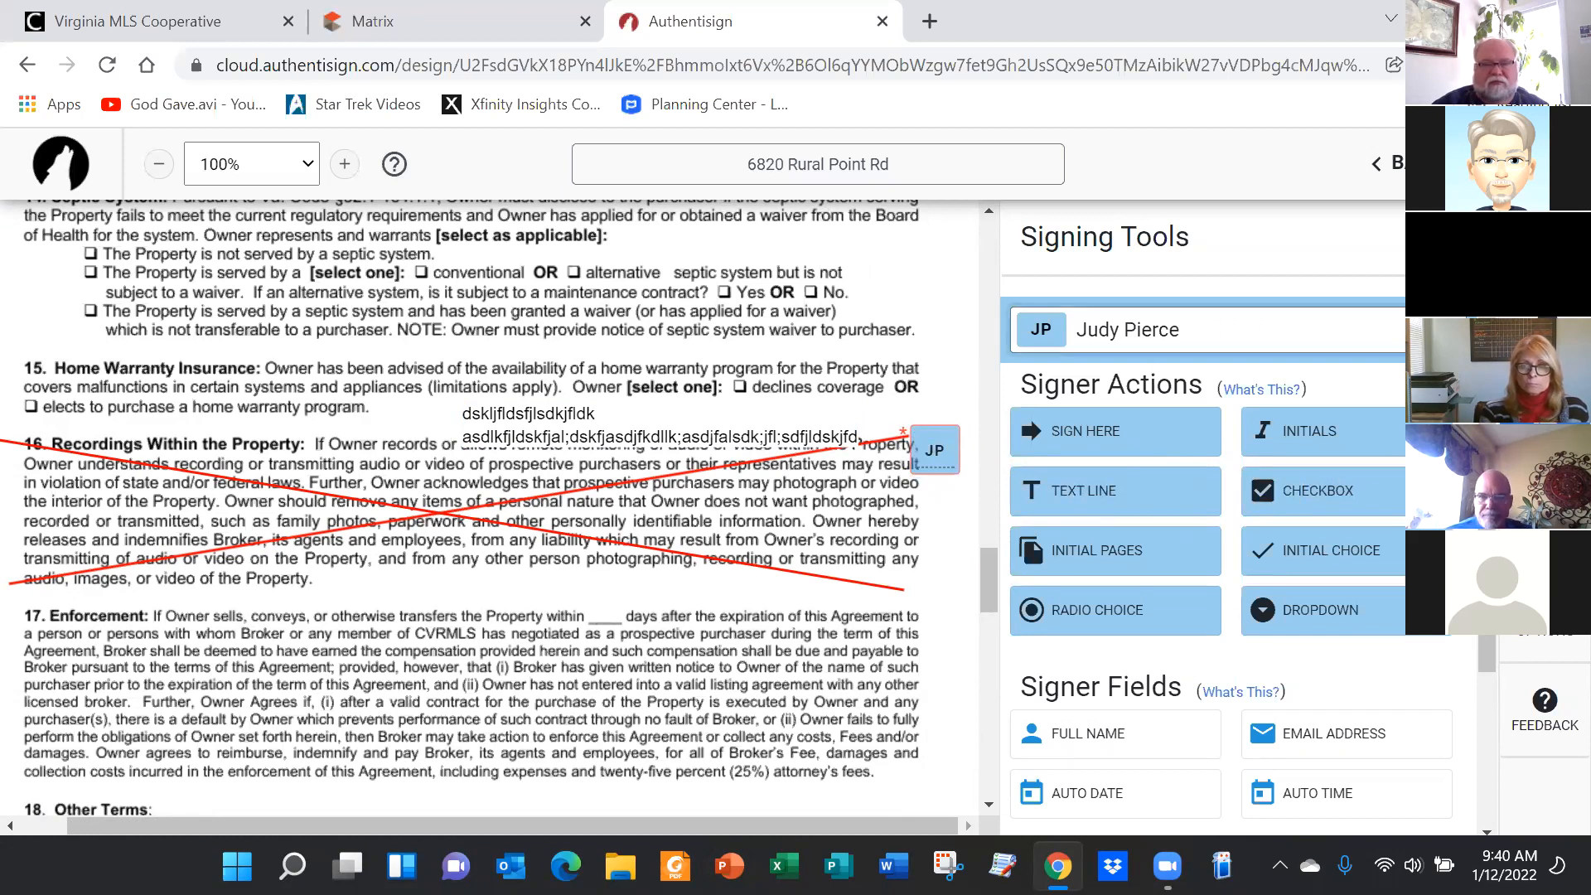
pyautogui.click(1114, 447)
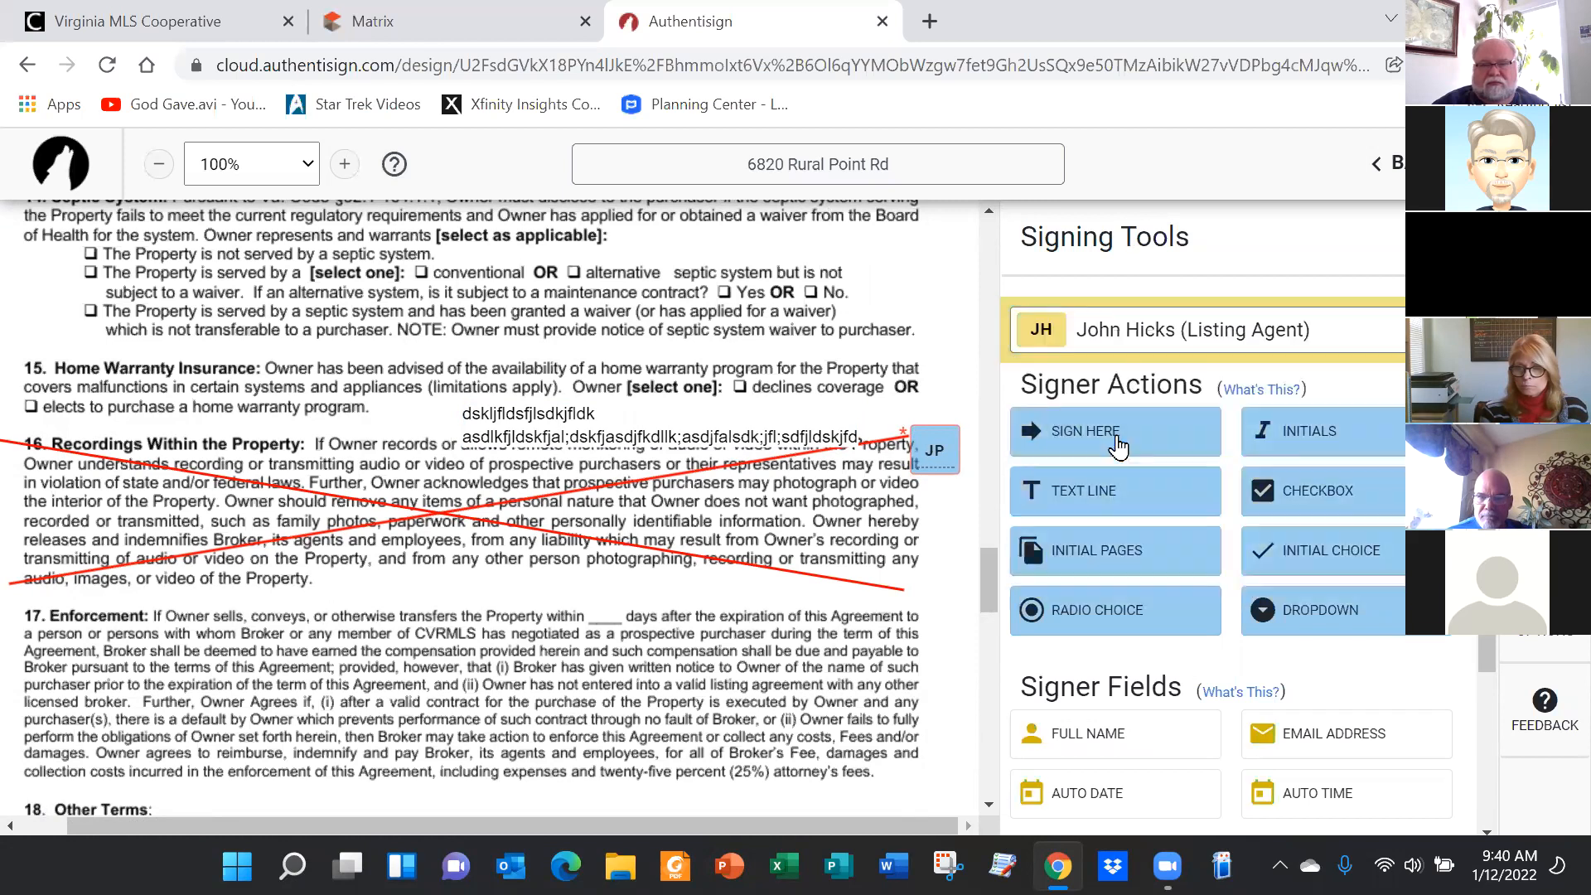
pyautogui.moveTo(1305, 432); pyautogui.dragTo(915, 499)
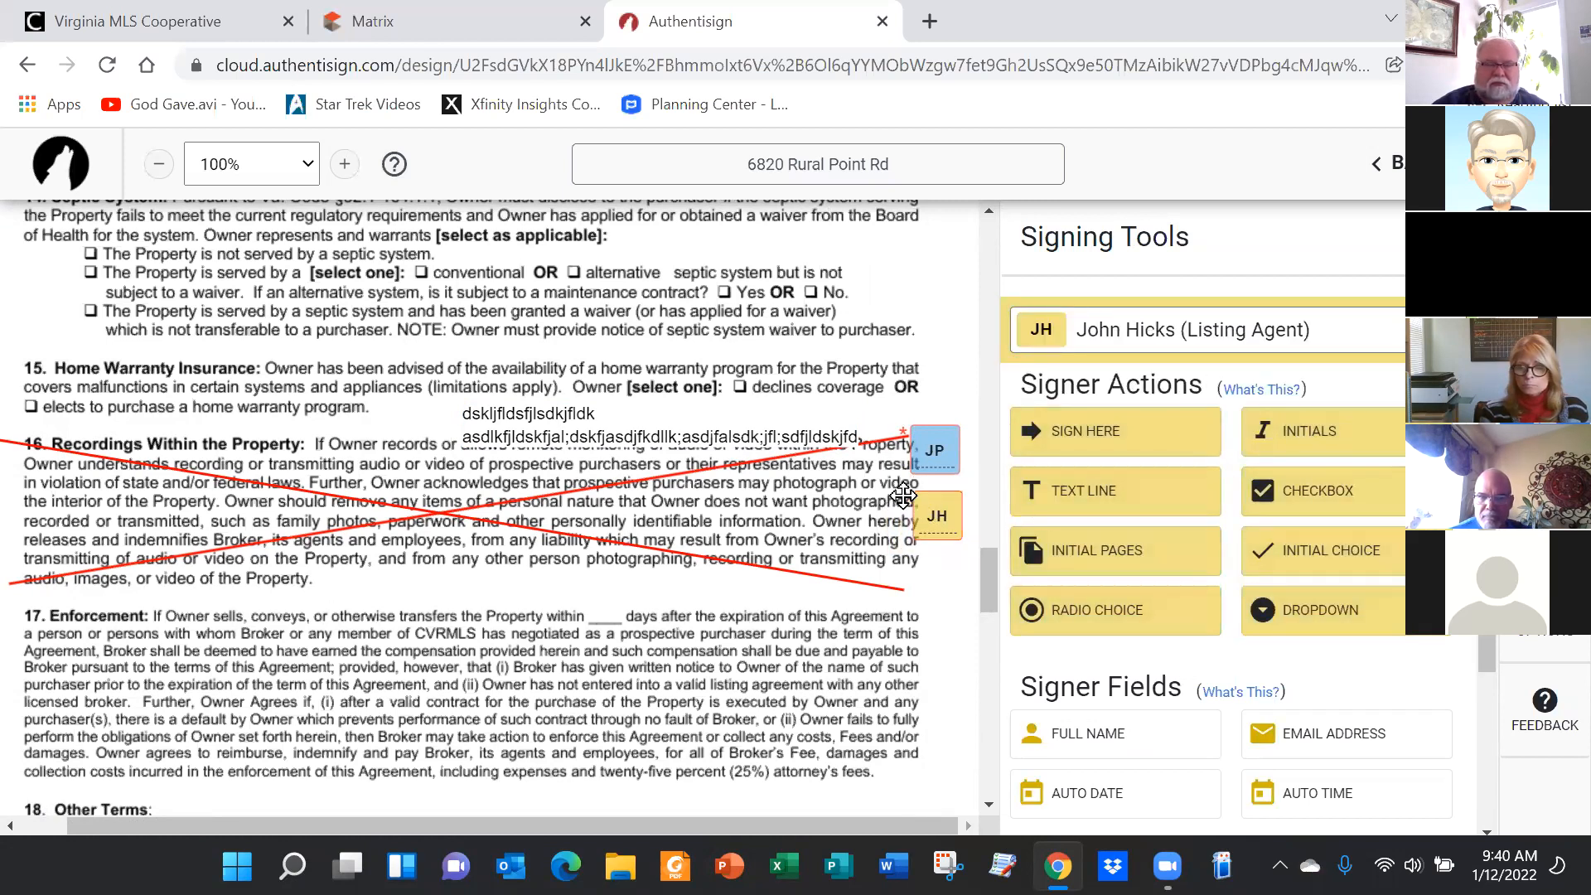
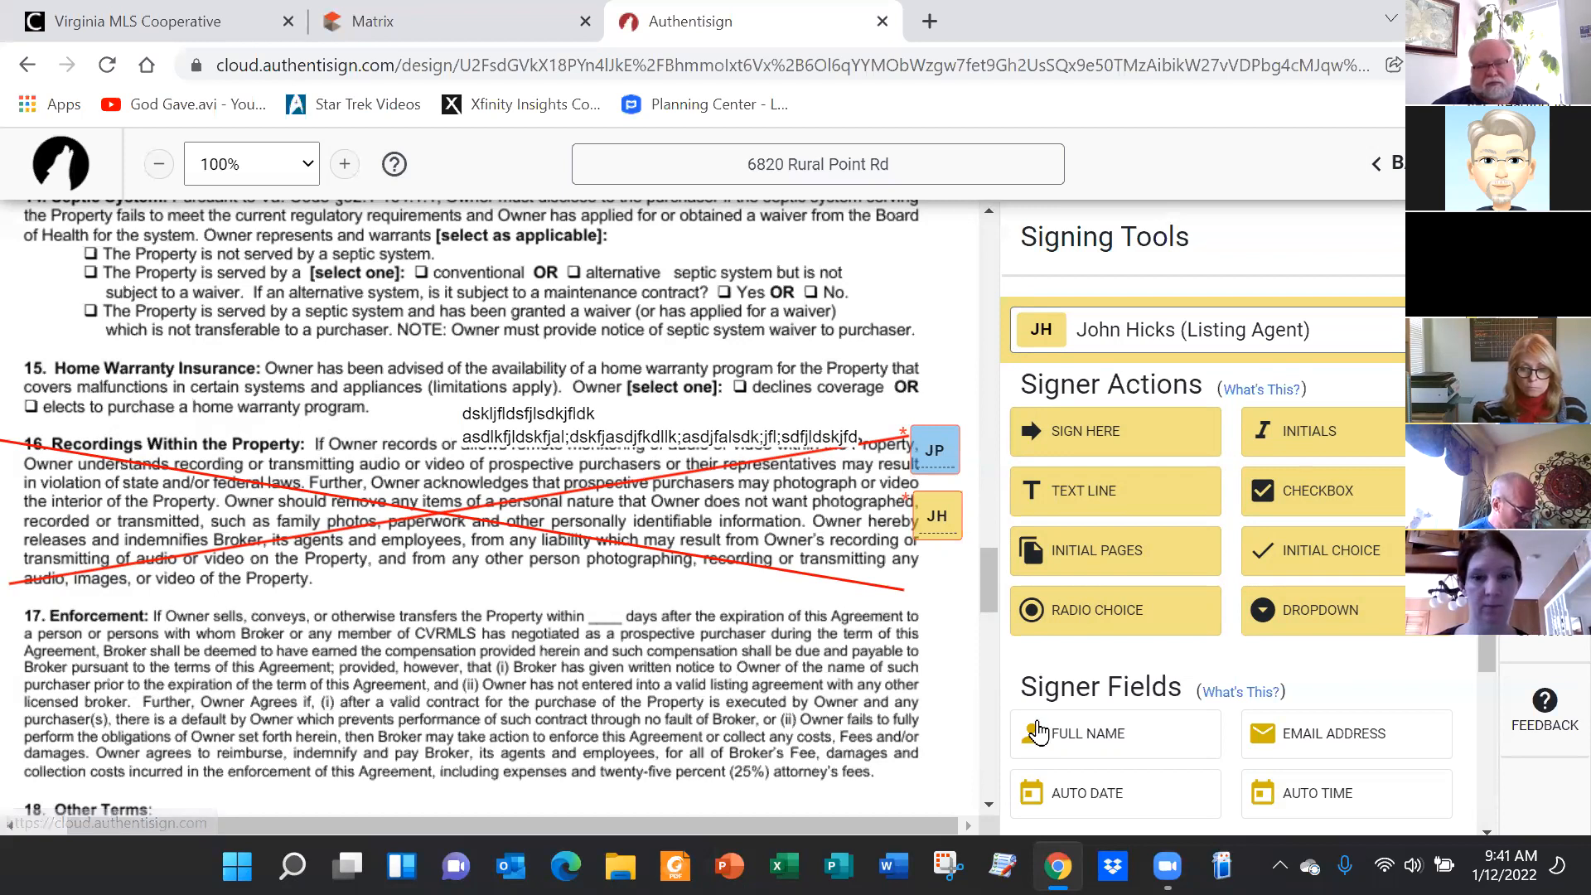
# Draw one more red diagonal markup line across section 16, then leave markup mode
pyautogui.scroll(-3, 1039, 733)
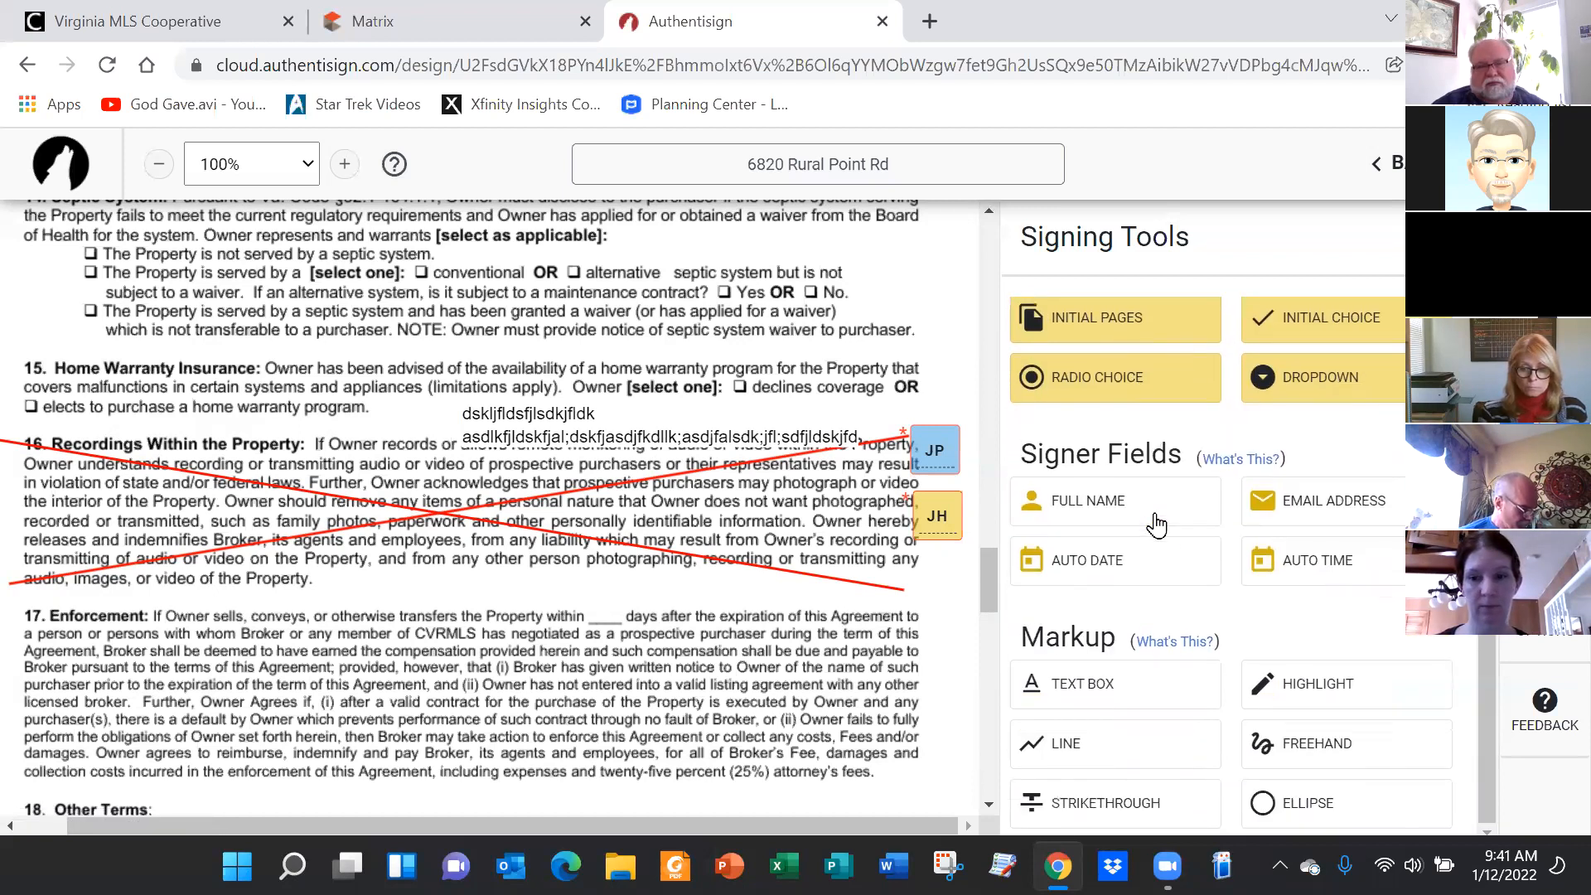
pyautogui.click(1067, 755)
pyautogui.moveTo(486, 453); pyautogui.dragTo(389, 596)
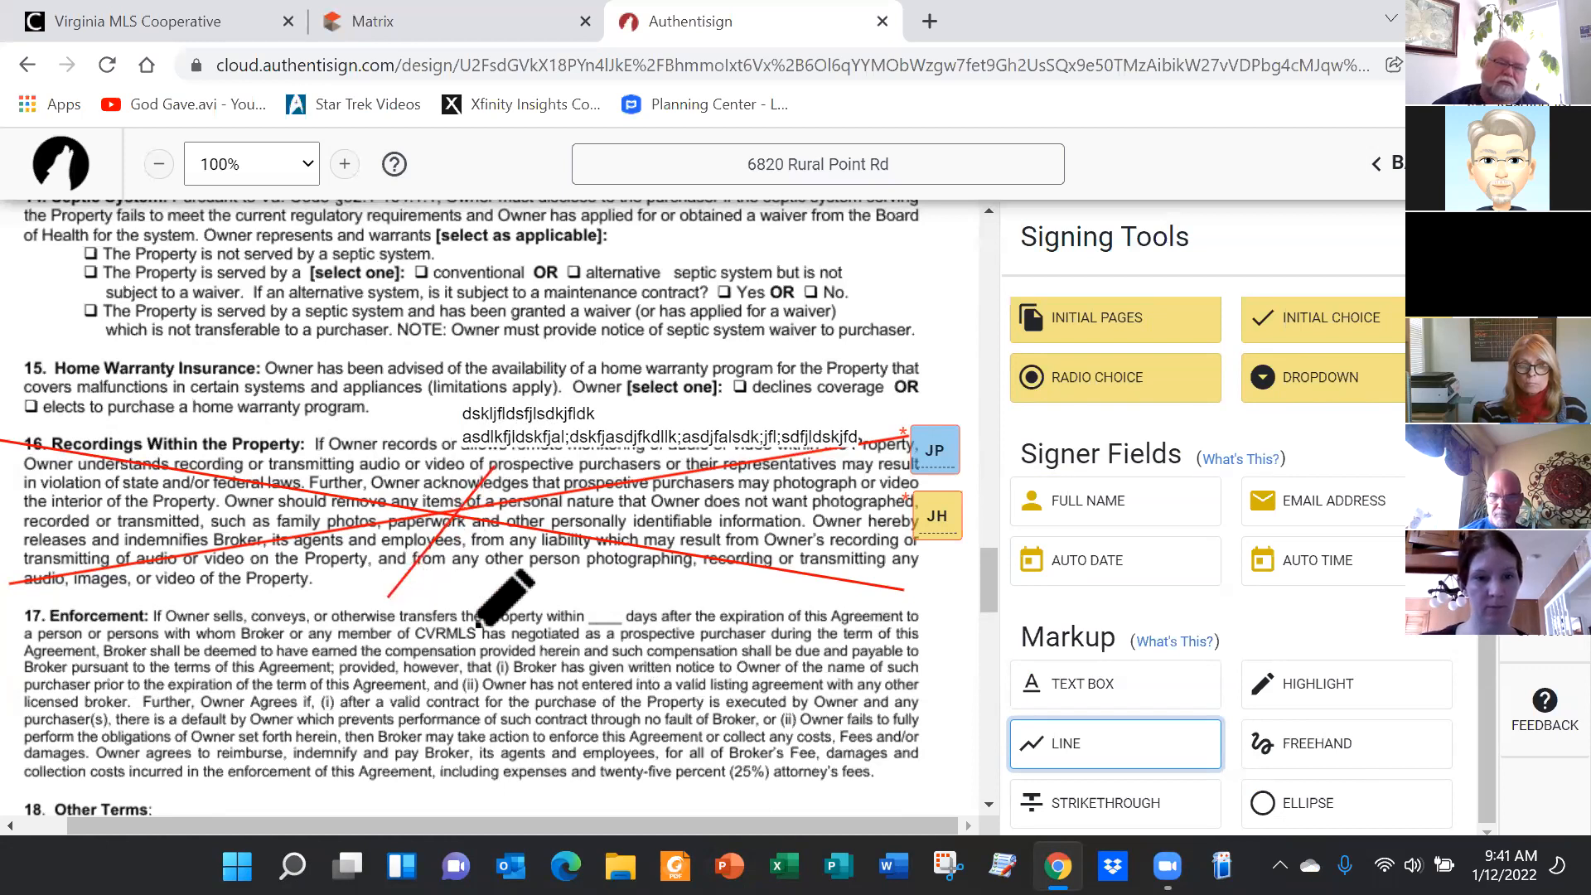
pyautogui.click(1127, 699)
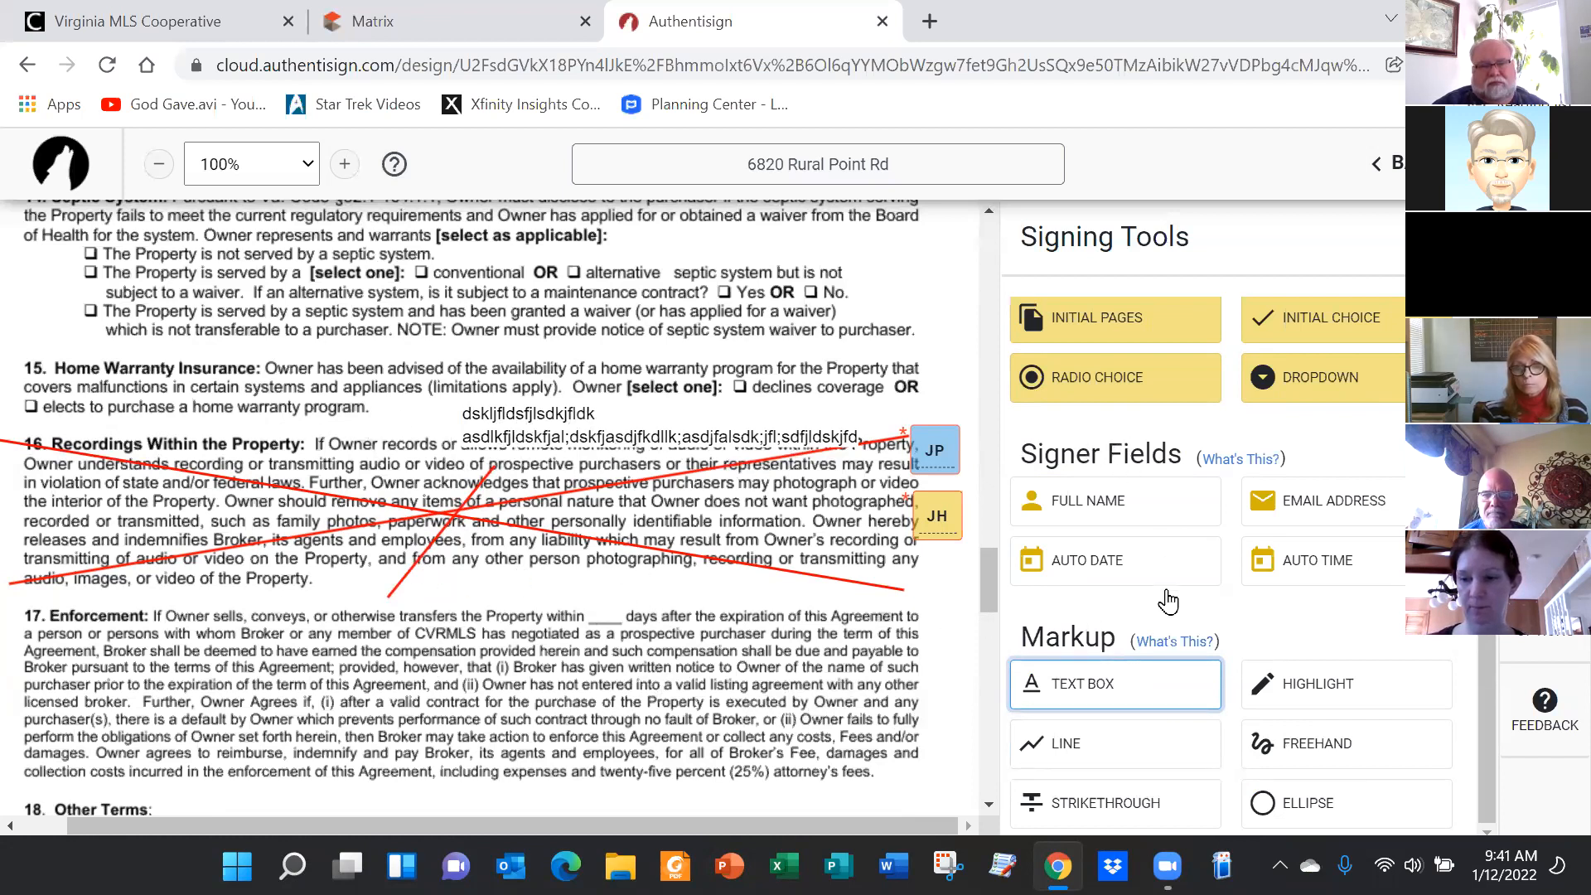
pyautogui.click(1164, 686)
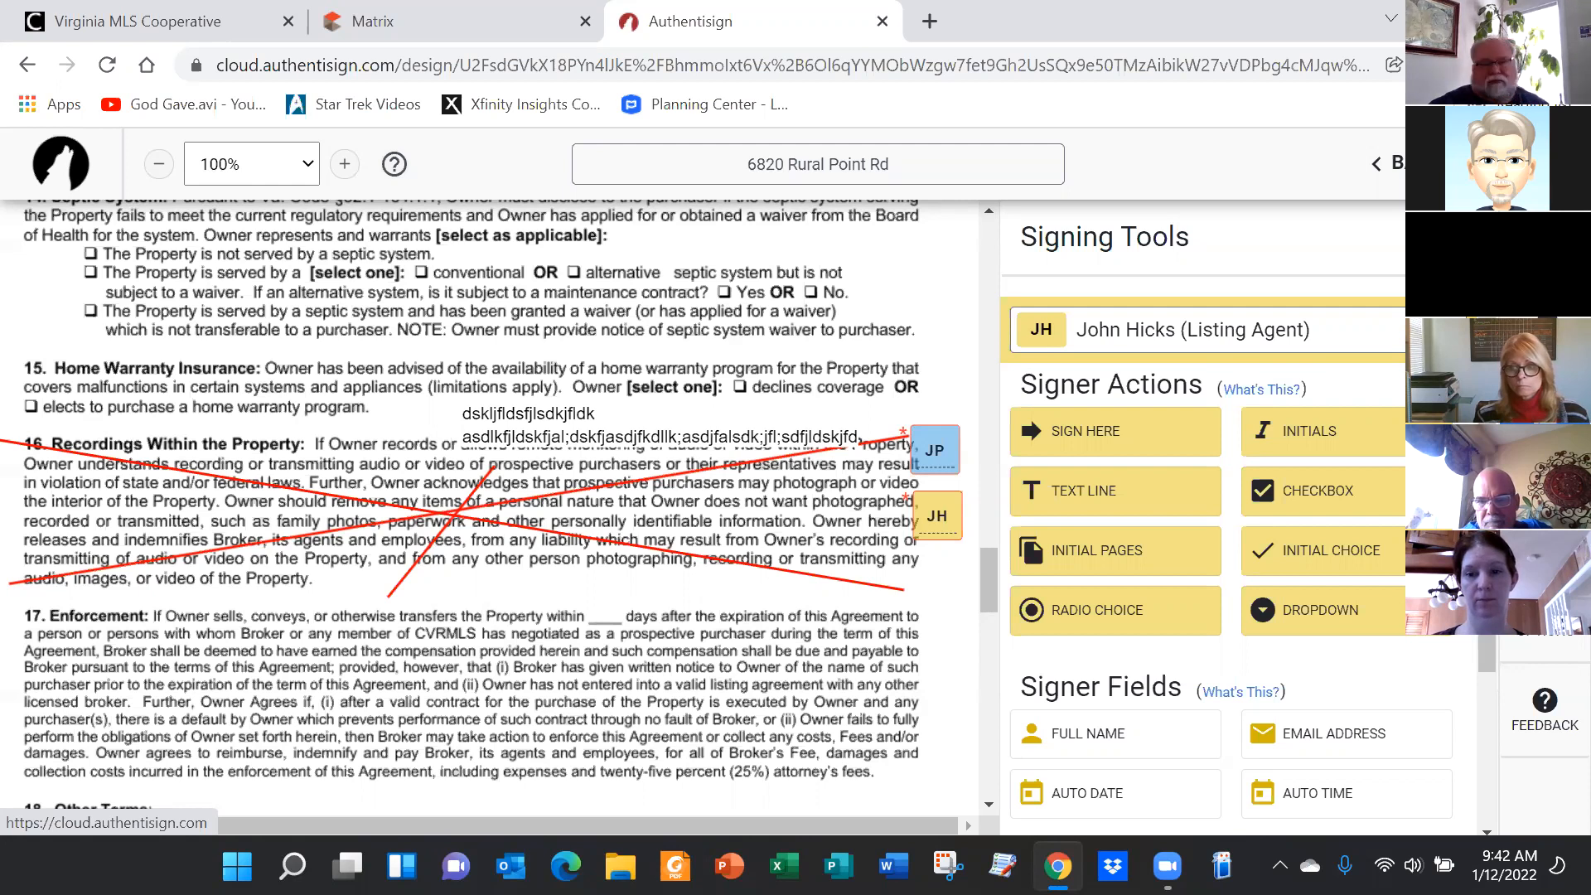
# Bring up Signing Details in the Options panel to edit the signing name
pyautogui.click(1543, 617)
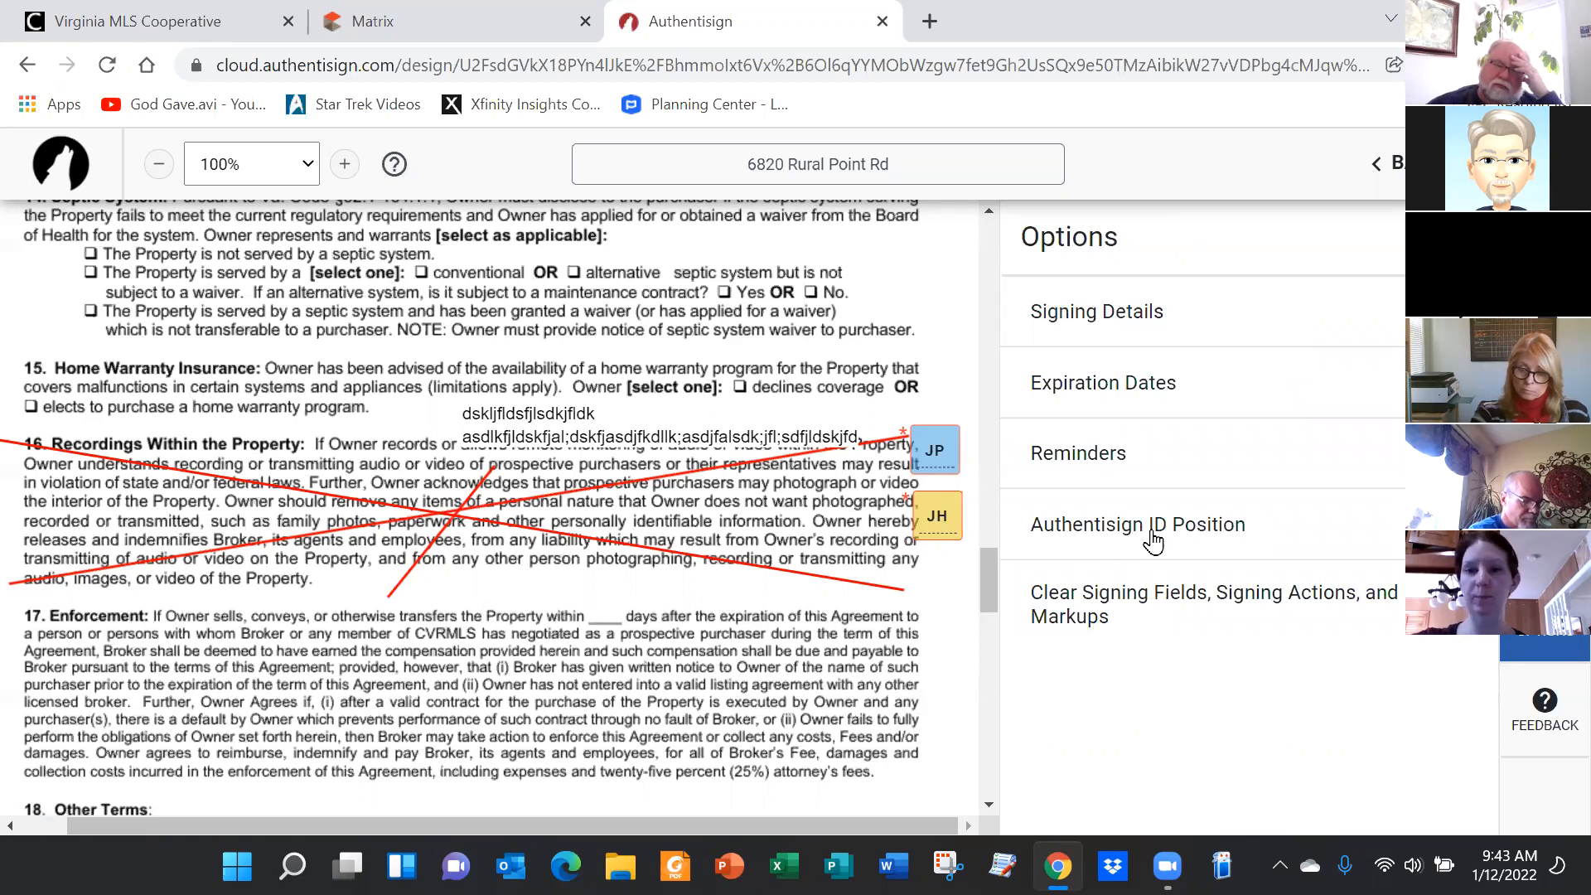
pyautogui.click(1461, 311)
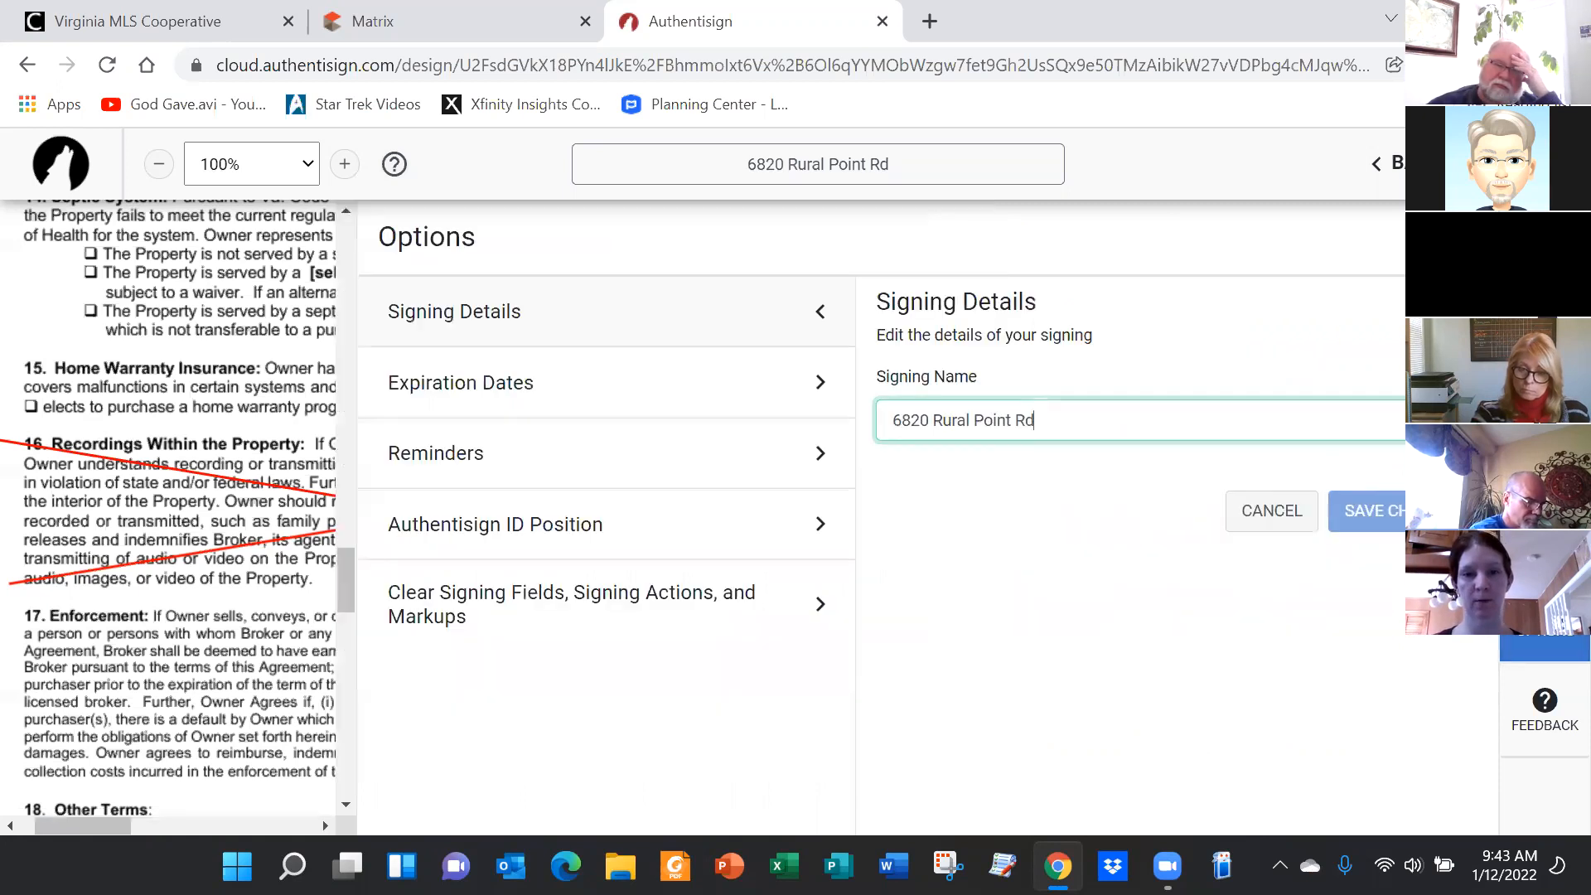
# Append the client's surname and 'Intial Listing Agreement' to the signing name, then save
pyautogui.moveTo(1042, 420); pyautogui.dragTo(862, 412)
pyautogui.click(1056, 414)
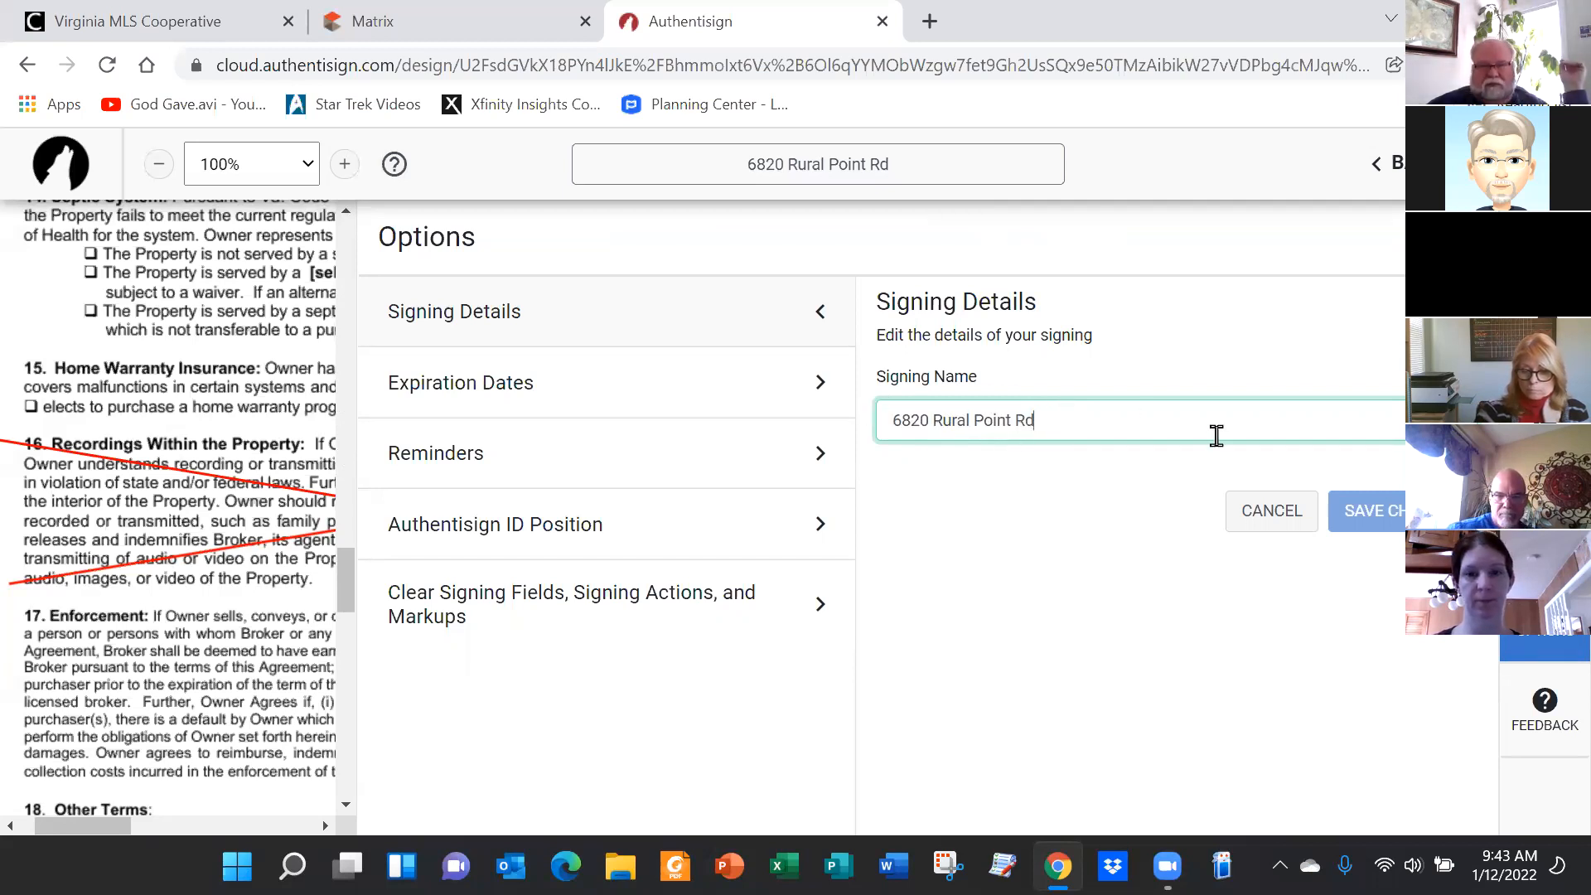
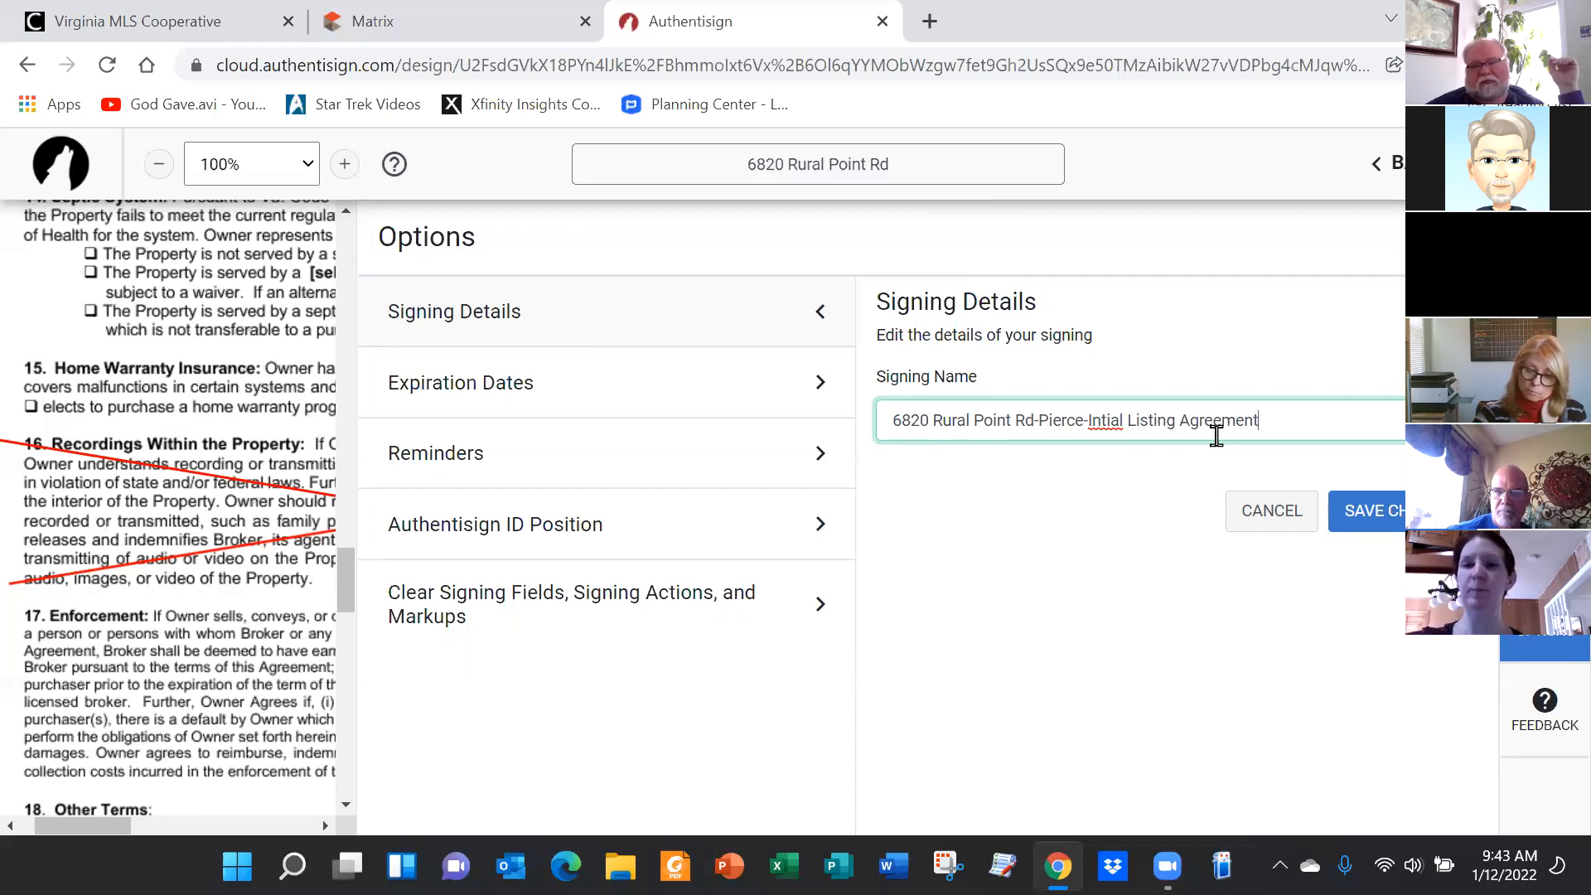
pyautogui.click(1382, 519)
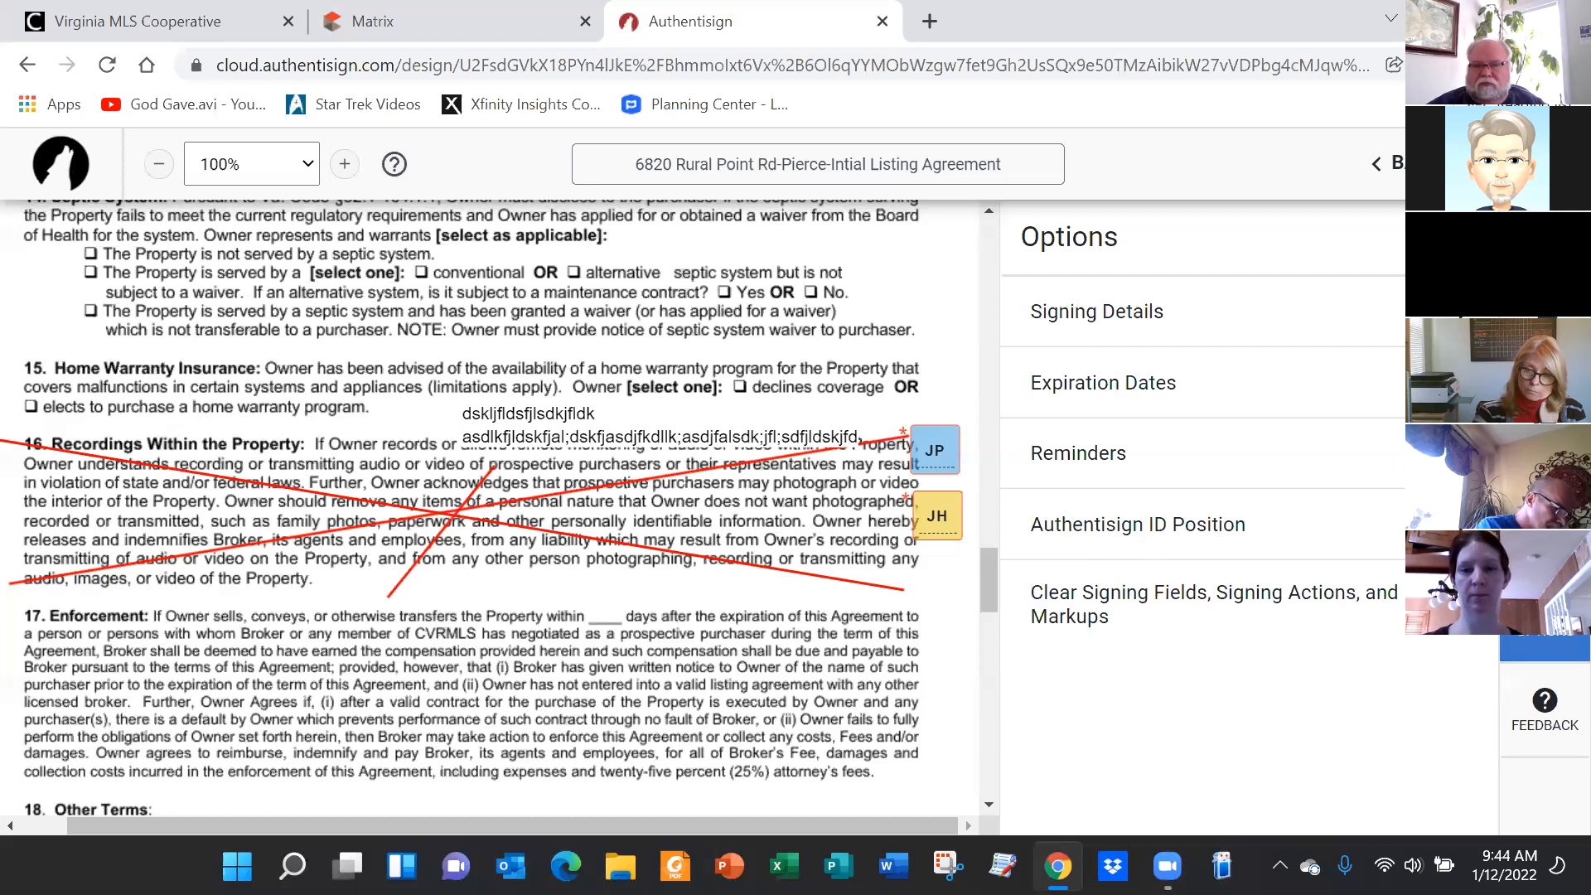
# Show the Authentisign ID Position placement choices, currently Top Left
pyautogui.click(1461, 524)
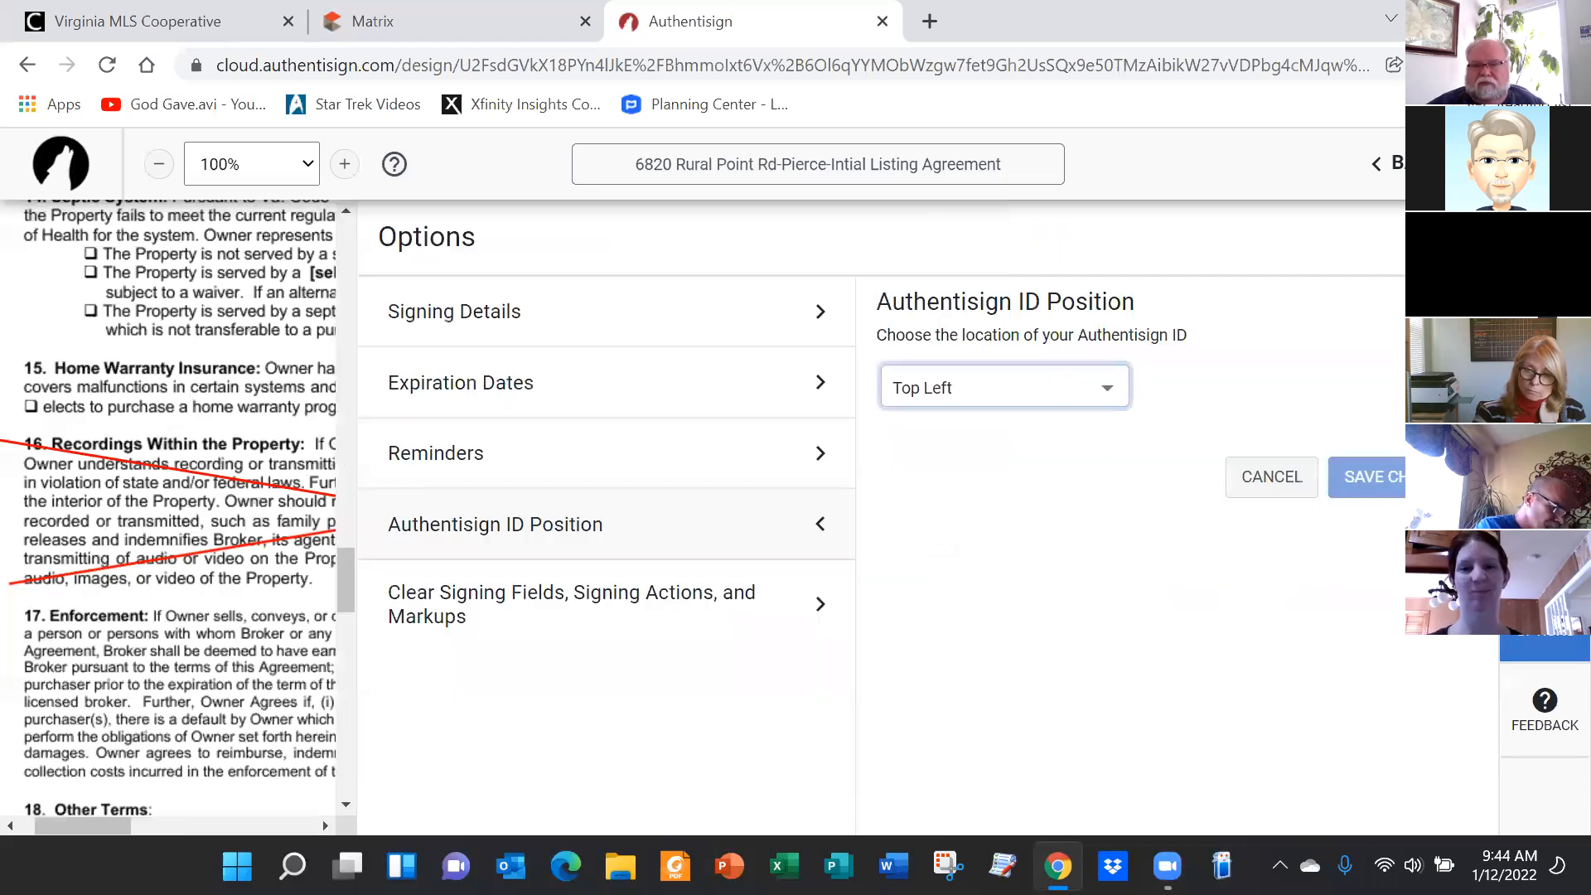
pyautogui.click(1104, 398)
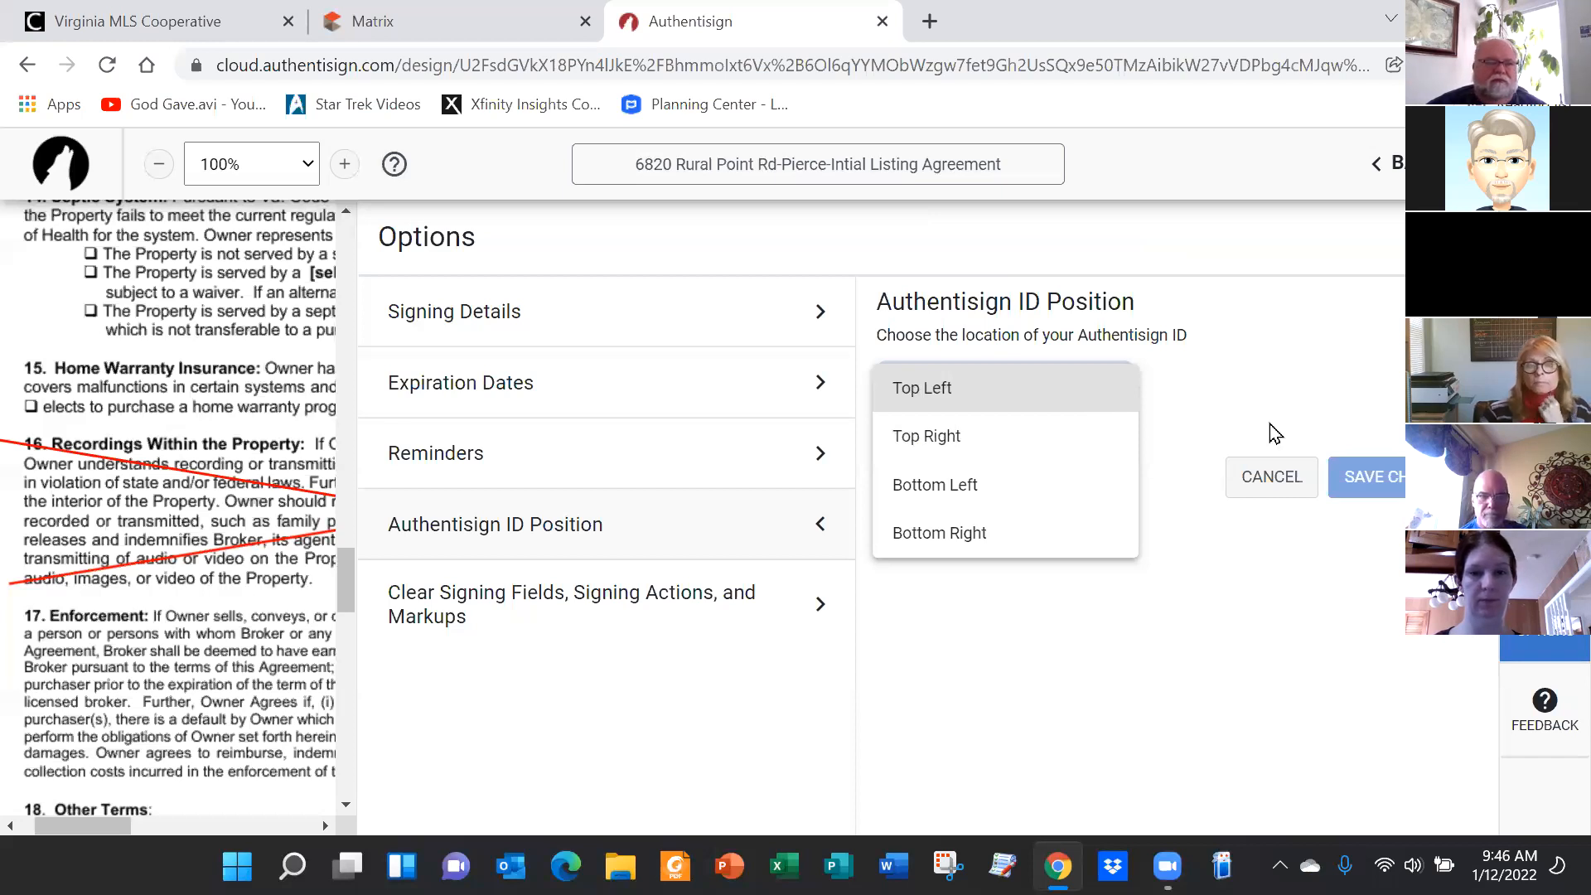
# Cancel the ID Position setting without changes, keeping the ID at Top Left
pyautogui.click(1275, 492)
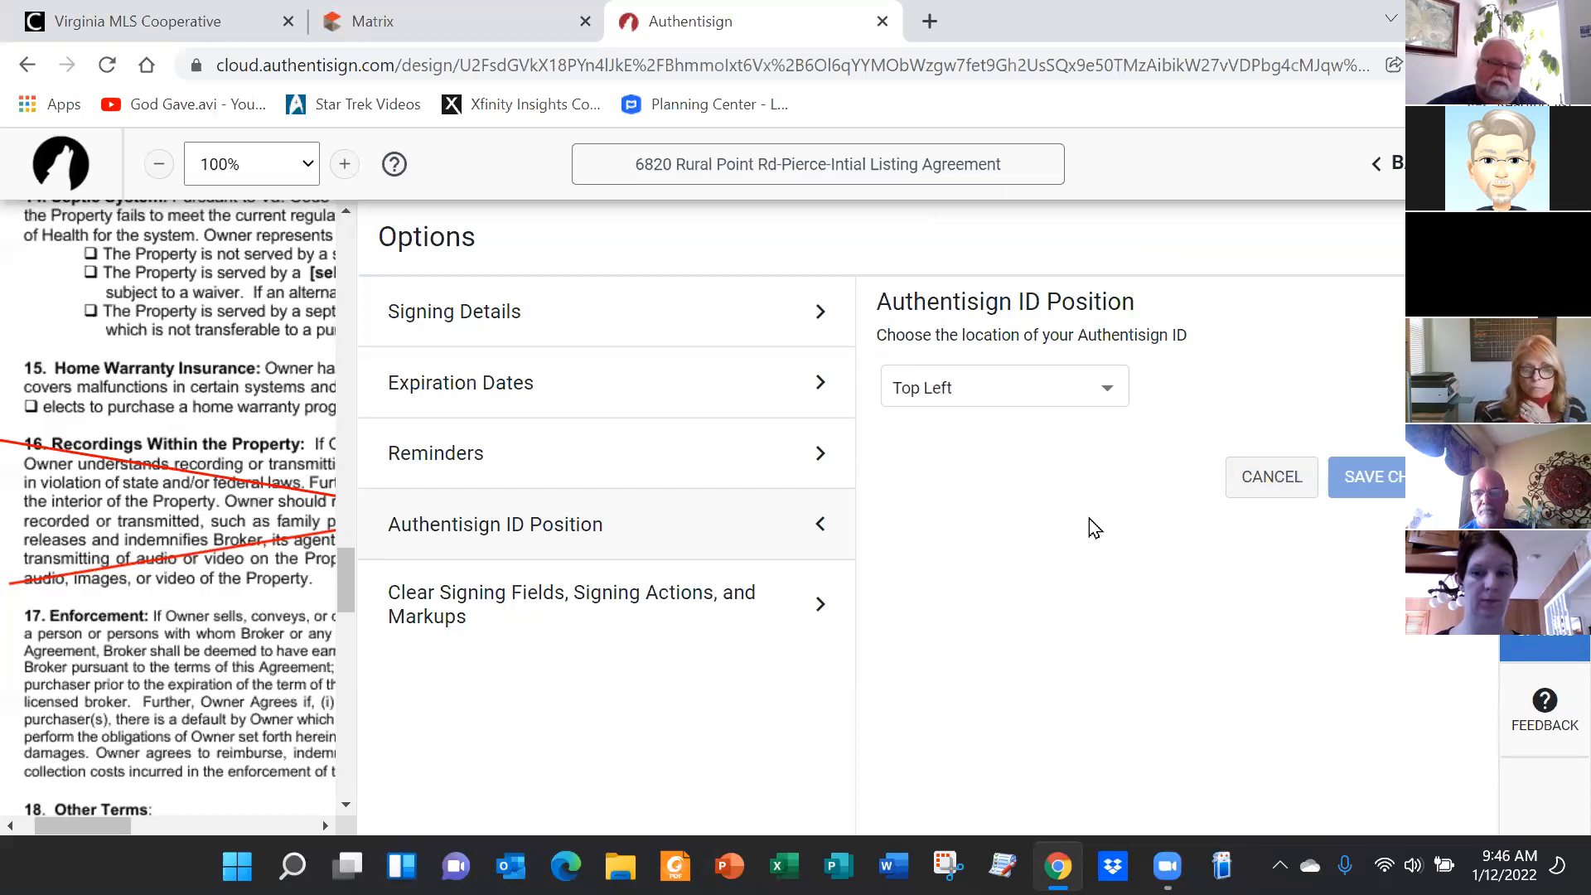
pyautogui.click(1258, 477)
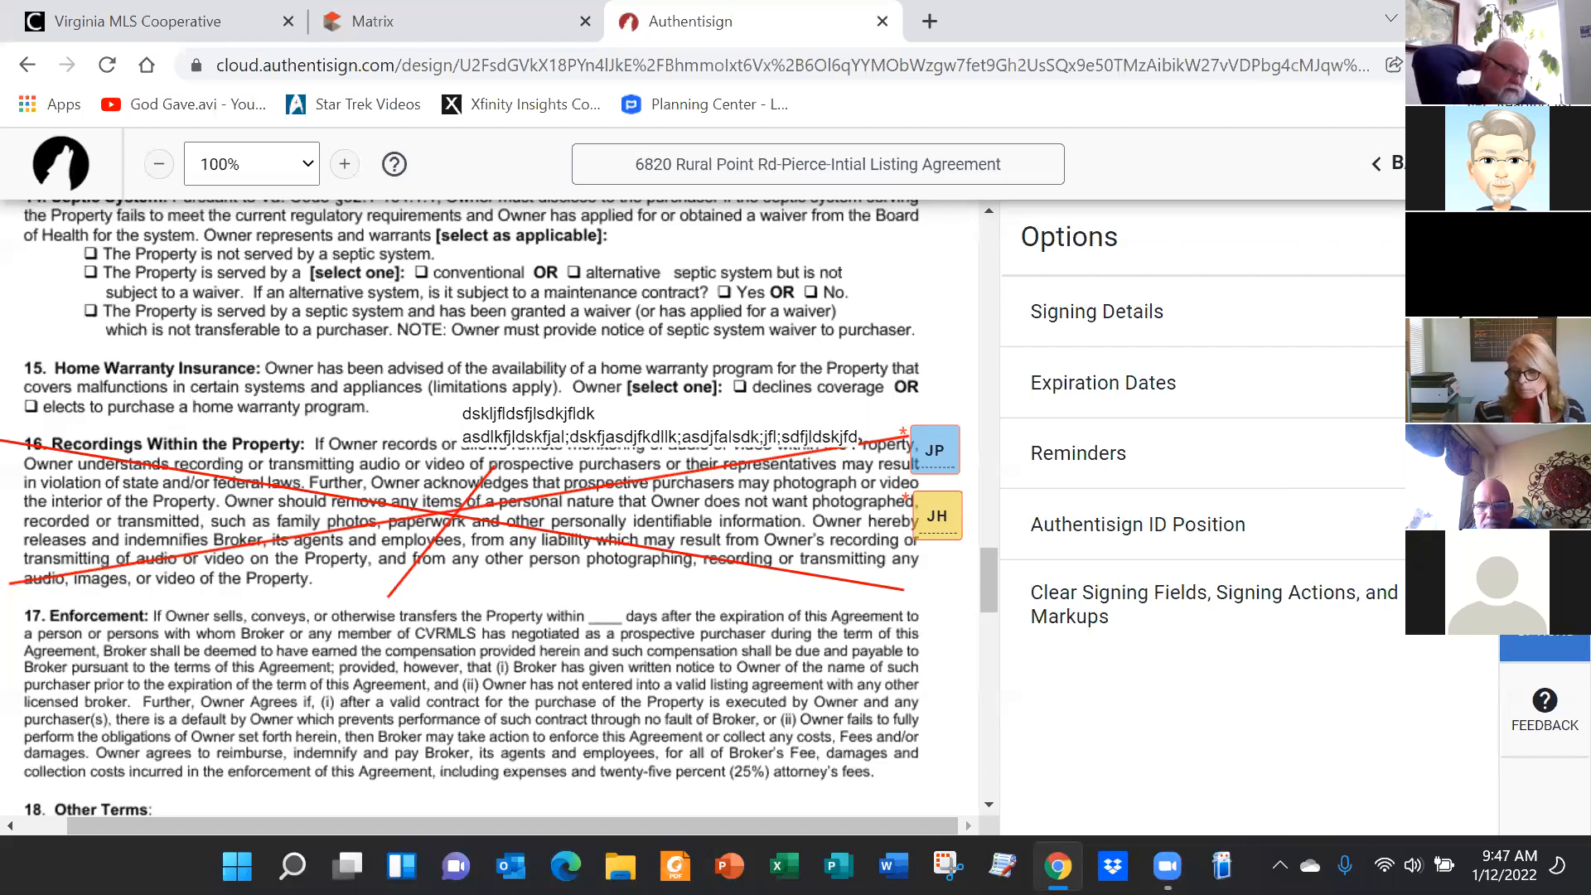
# Move to Finalize Signing Setup and back out of invitation email customization unchanged
pyautogui.click(1521, 163)
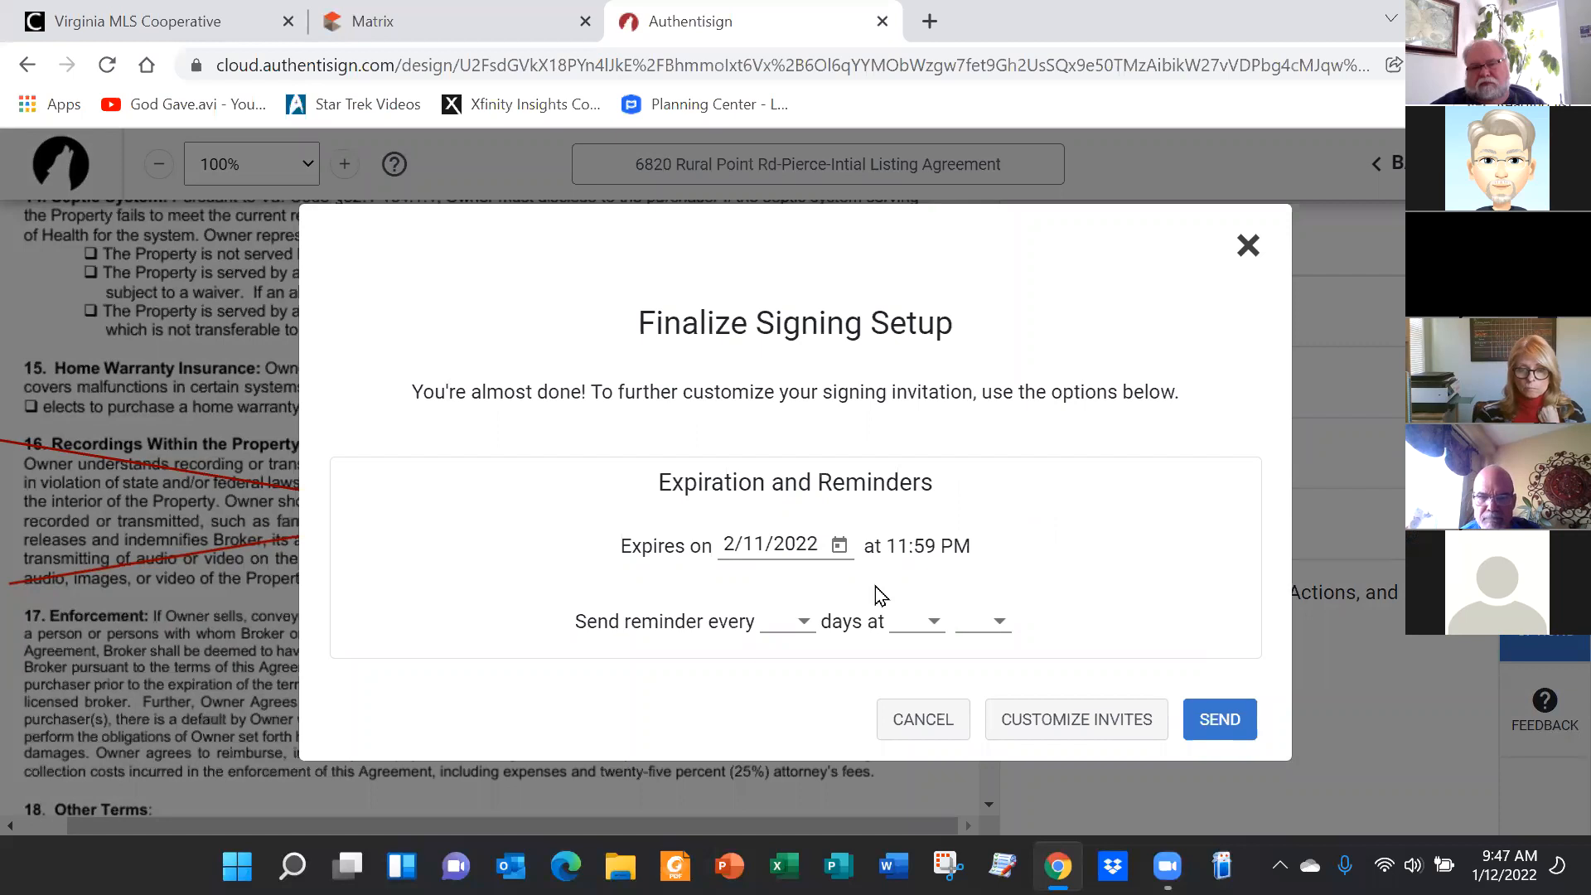
pyautogui.click(1076, 725)
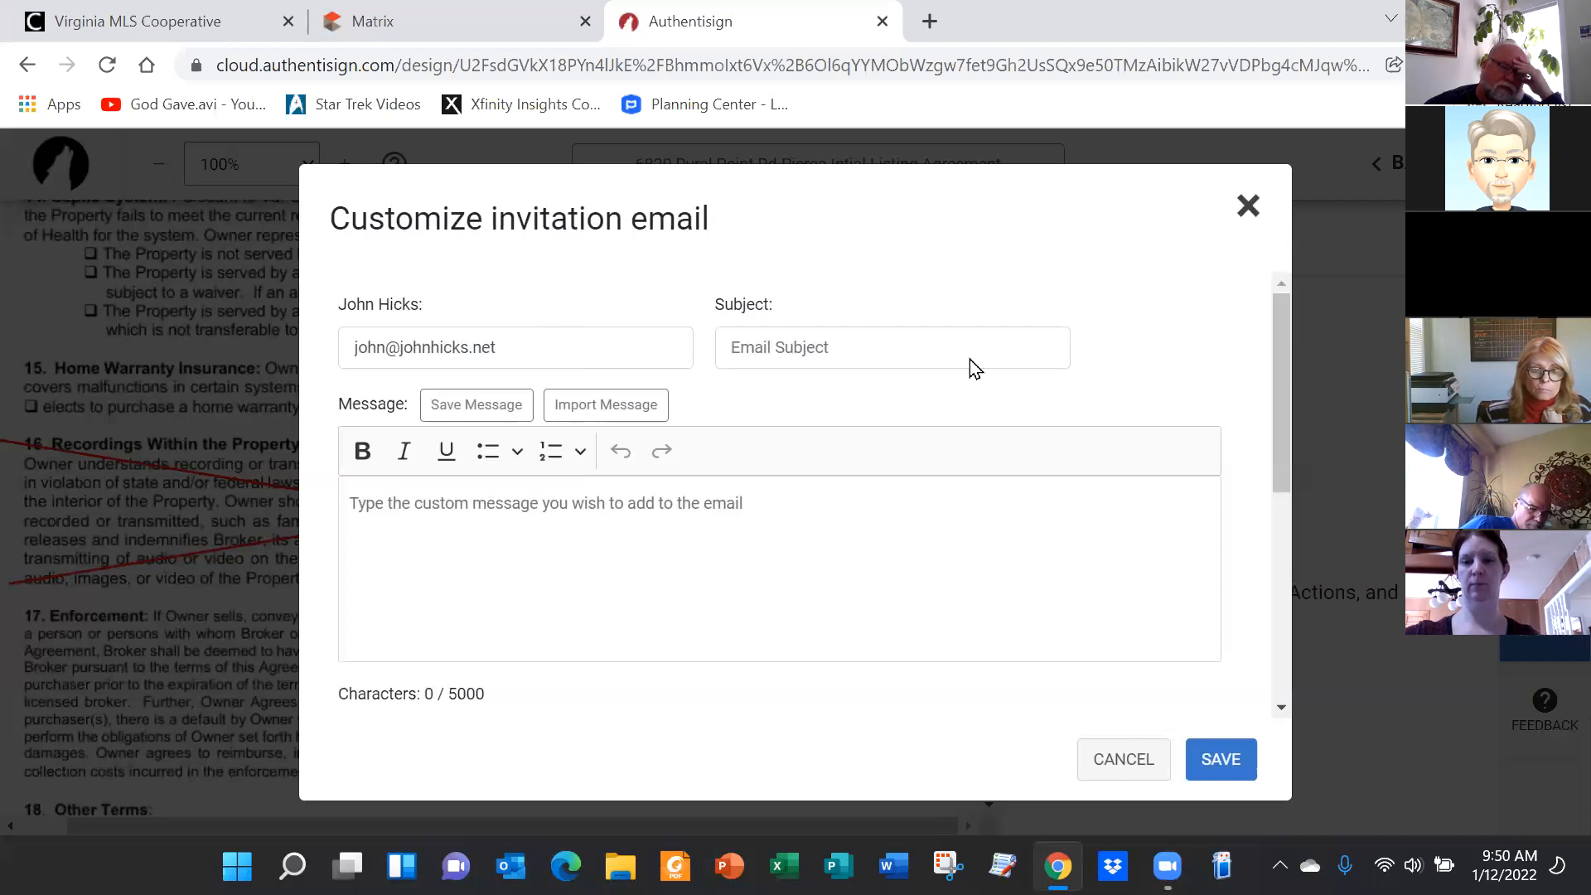
pyautogui.click(1131, 767)
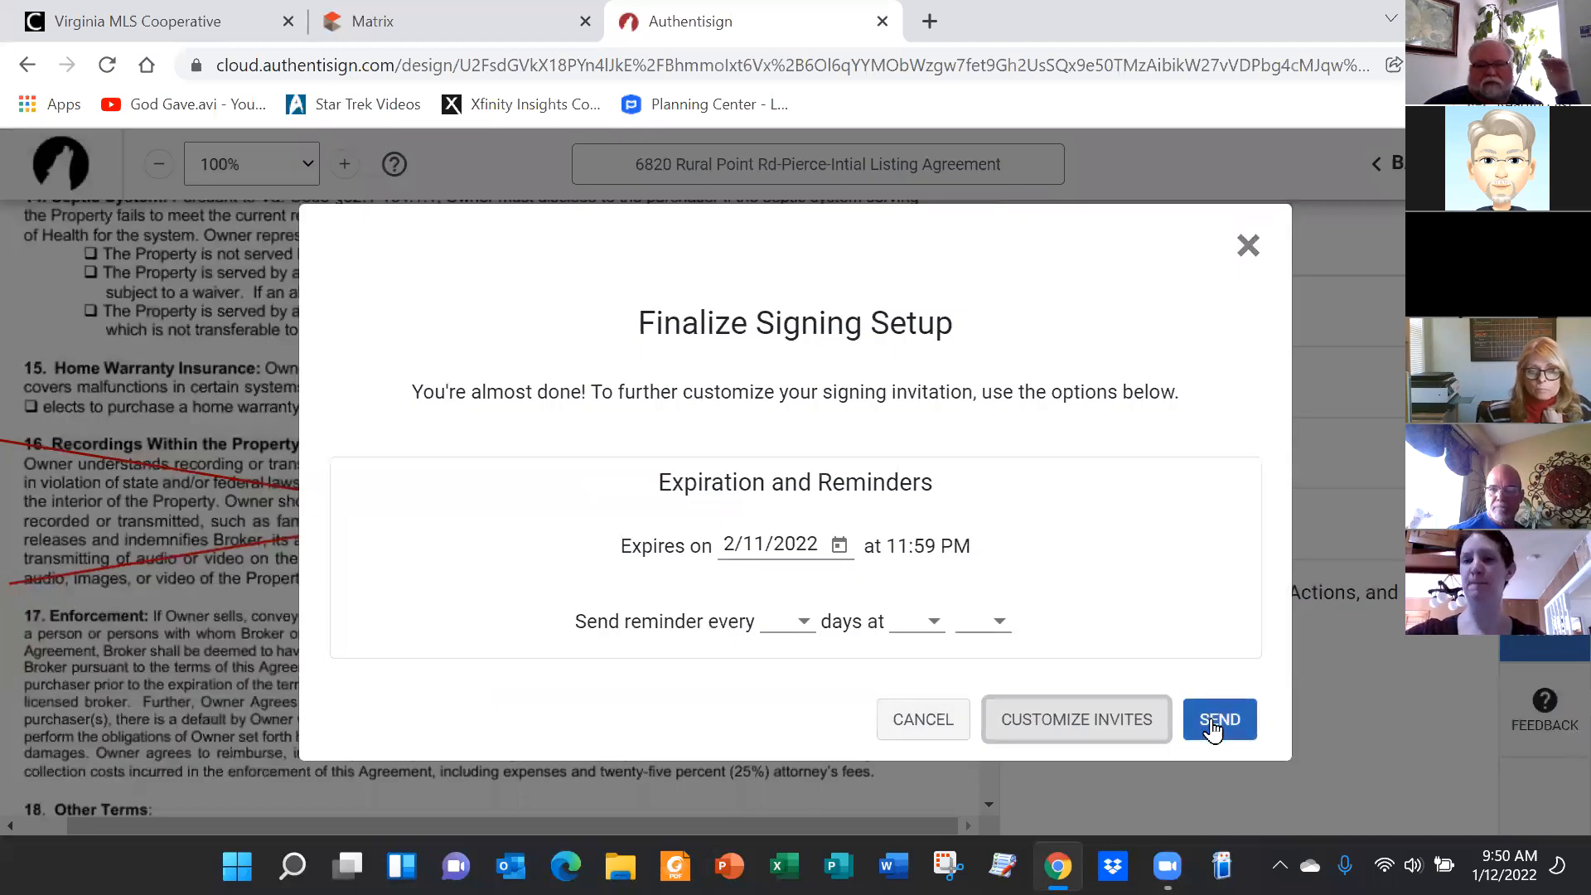
# Send the signing to both signers and open its Sent entry showing 0 of 2 completed
pyautogui.click(1216, 729)
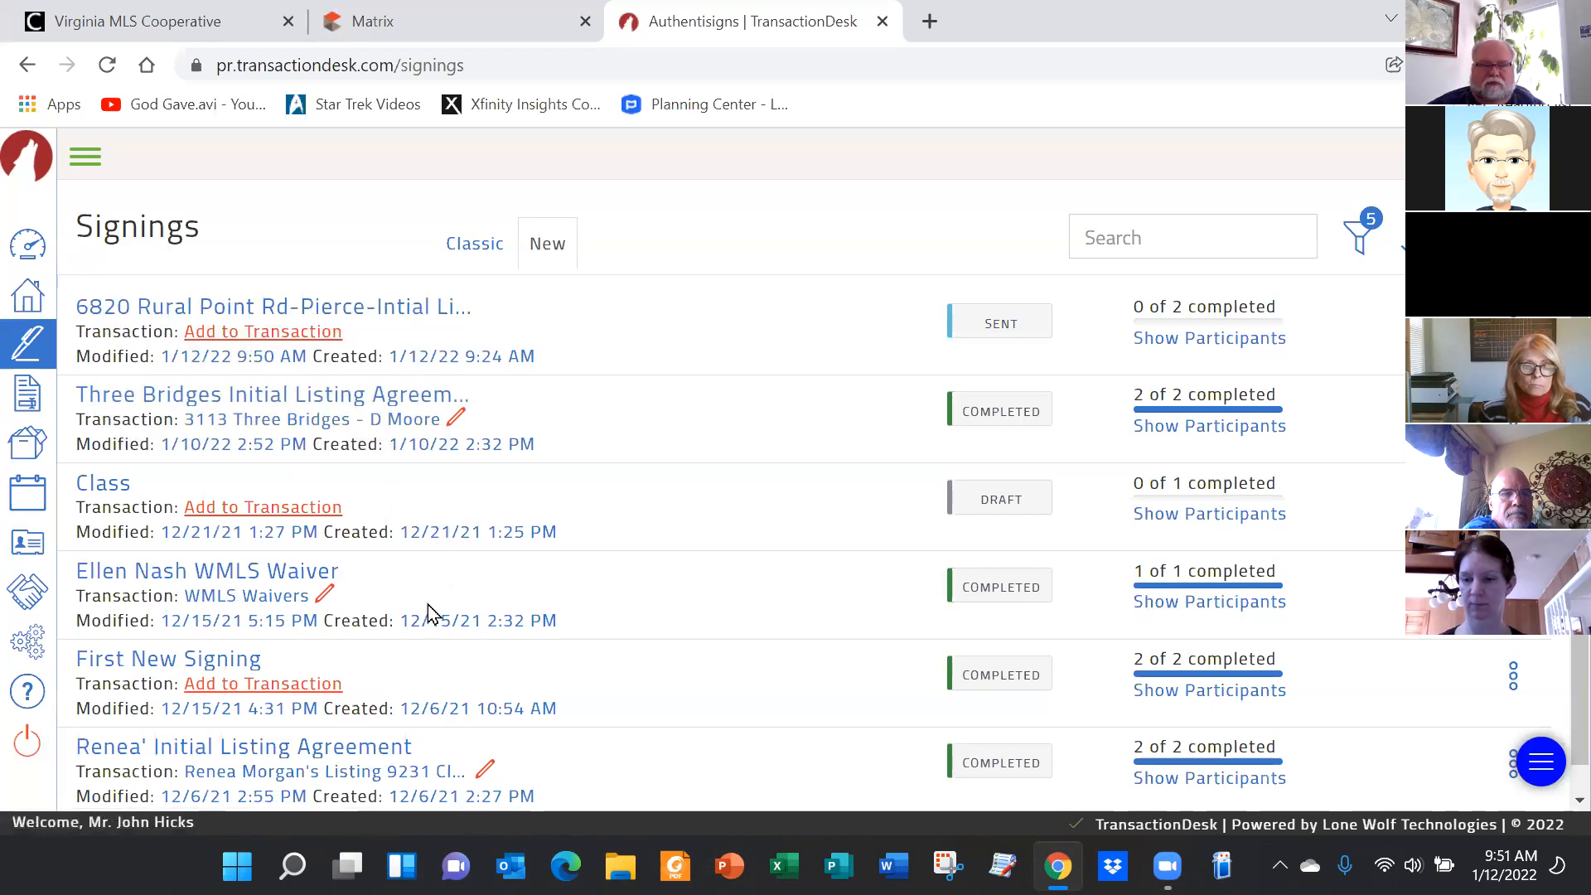
pyautogui.scroll(-1, 735, 556)
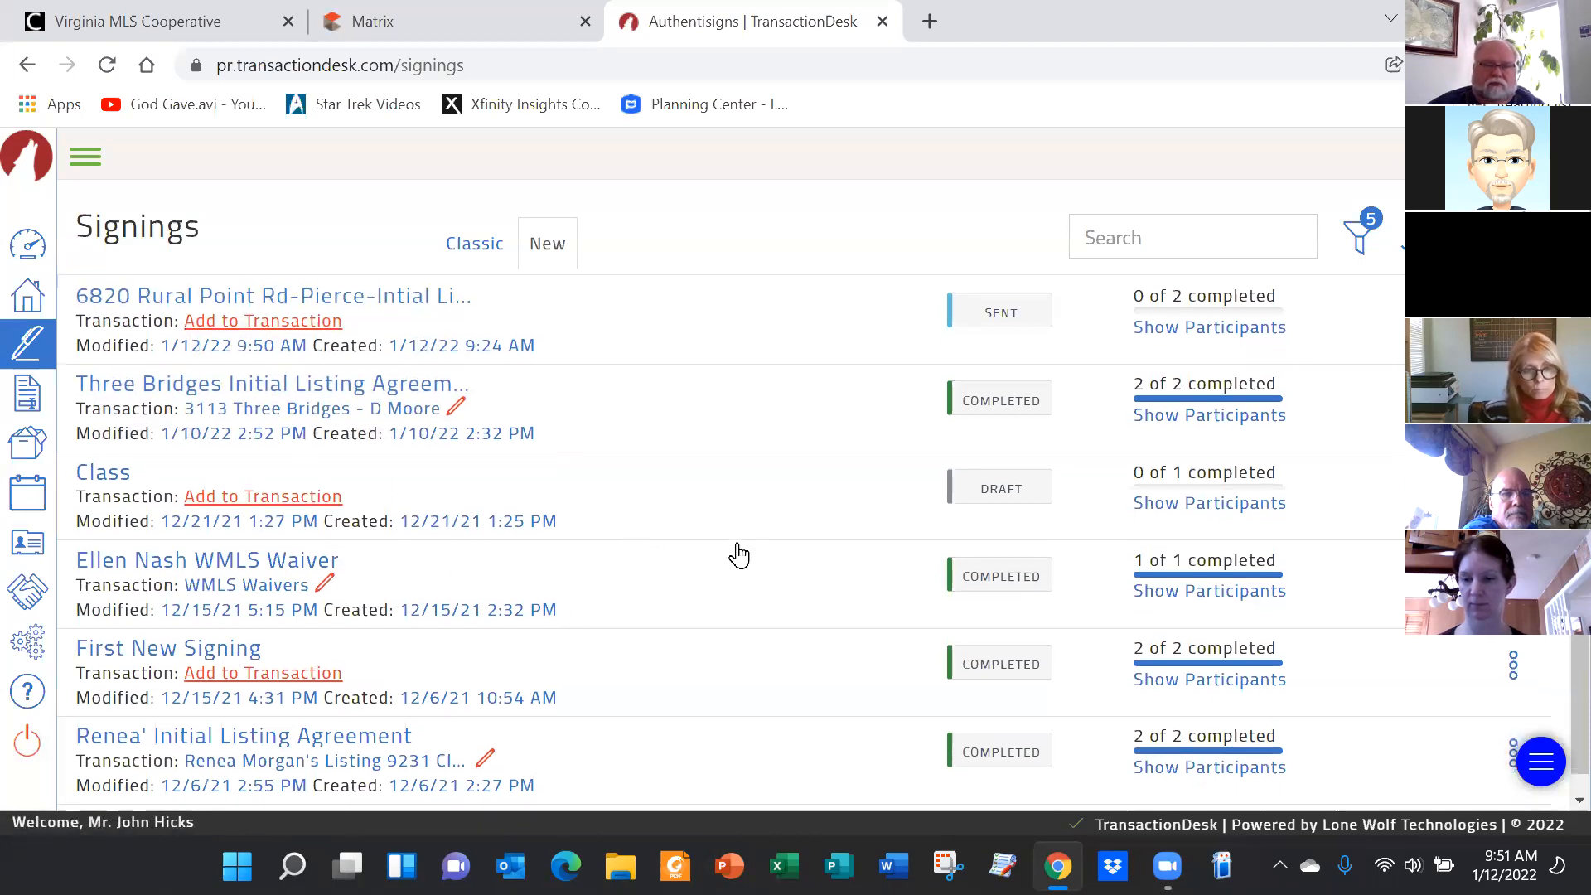
pyautogui.scroll(1, 650, 456)
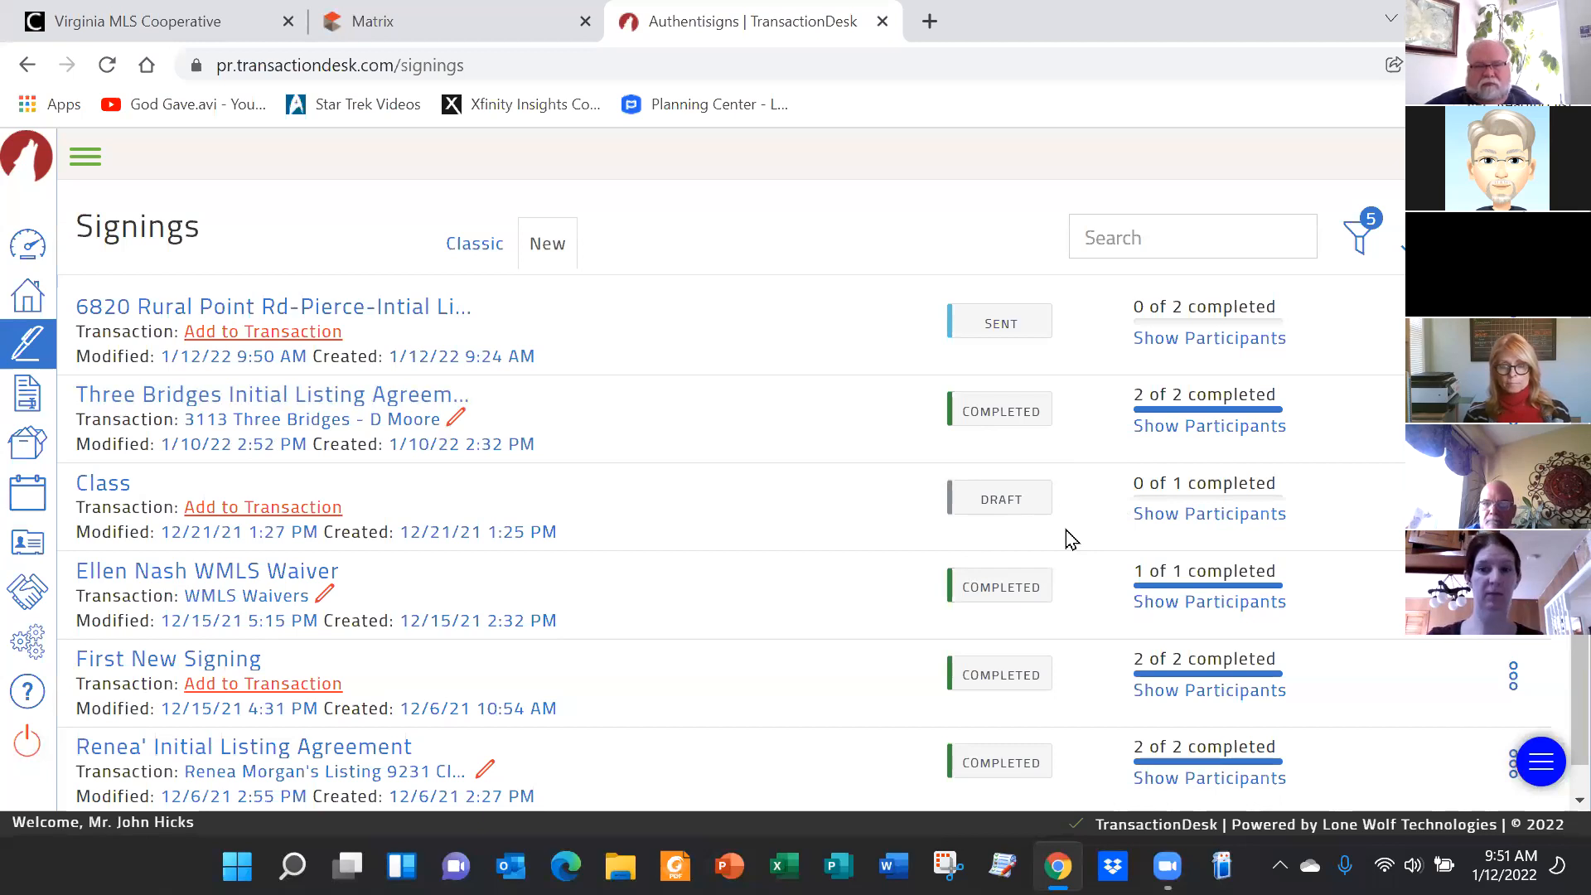
pyautogui.click(286, 309)
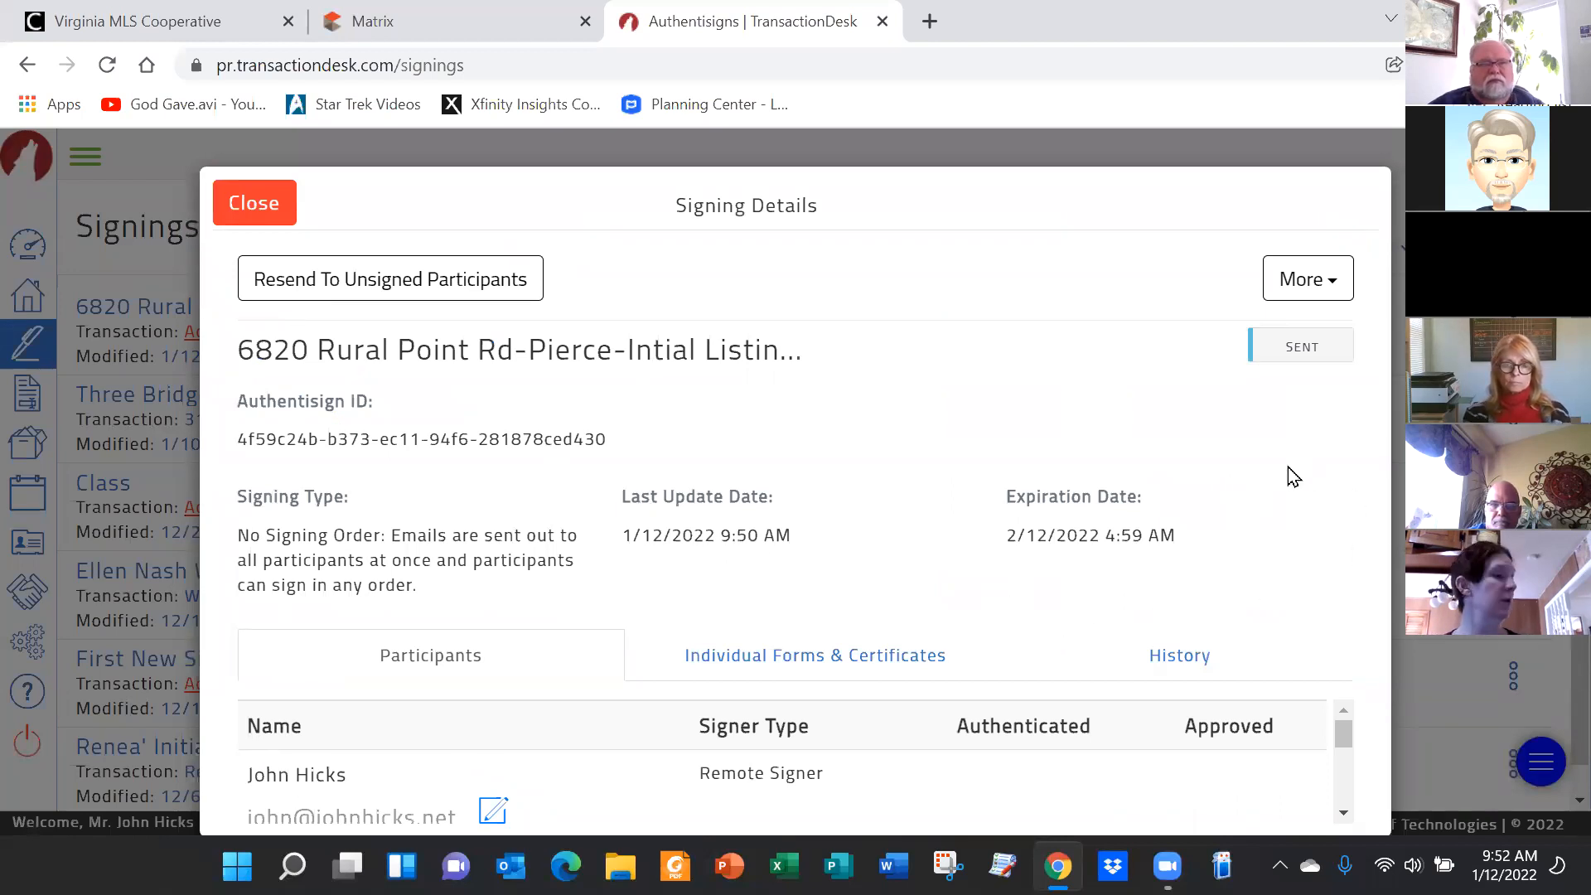
# Close Signing Details, returning to the Signings list where the signing remains Sent
pyautogui.tripleClick(1022, 196)
pyautogui.moveTo(1553, 653); pyautogui.dragTo(1553, 689)
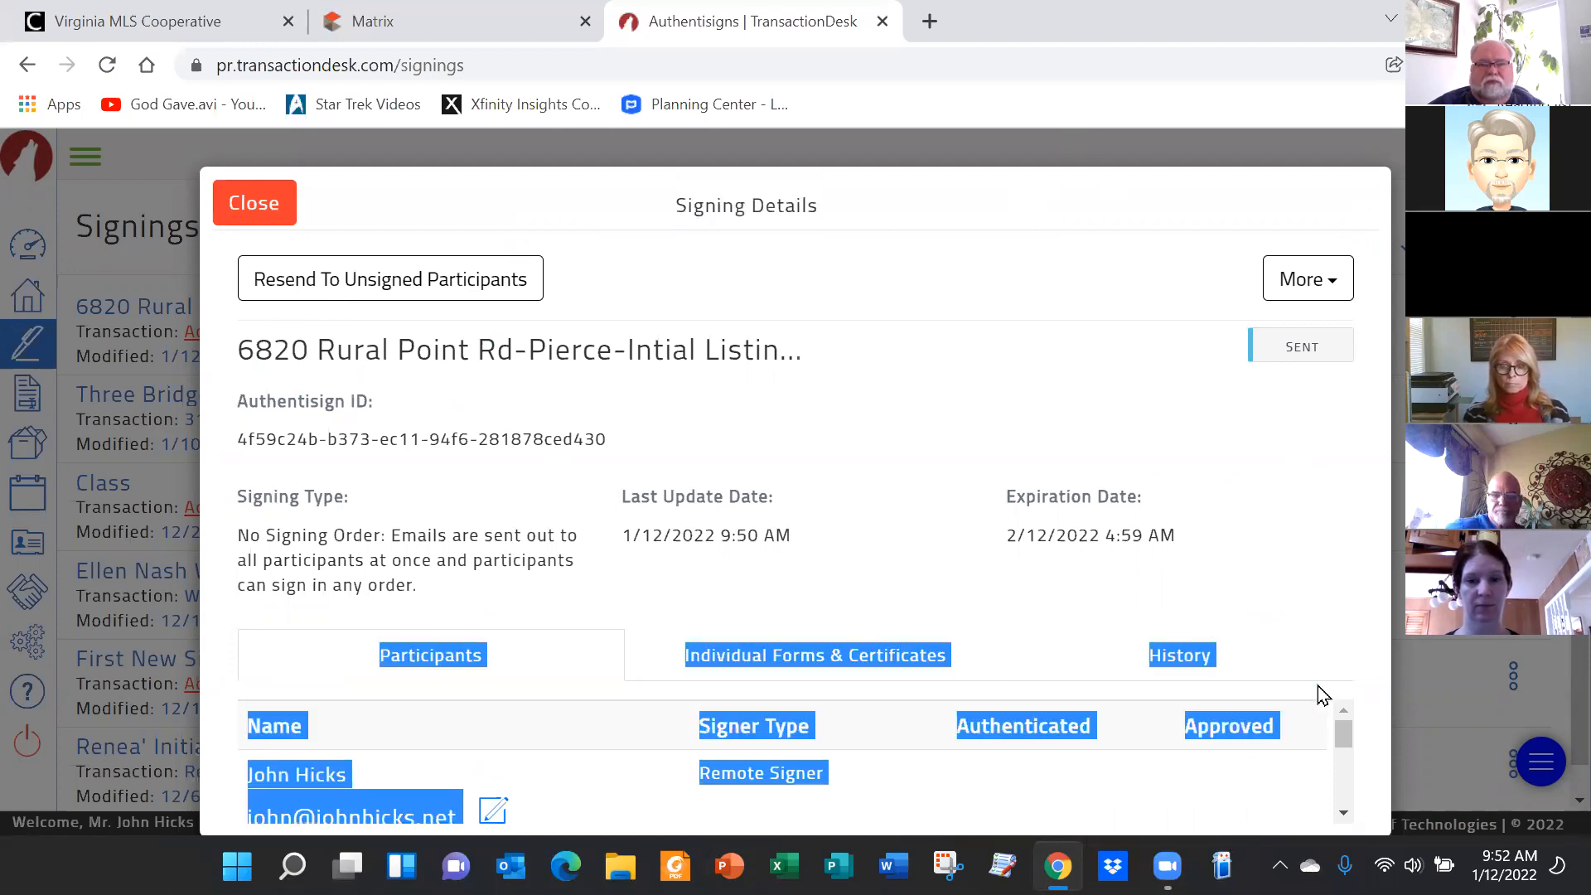
pyautogui.moveTo(1339, 739); pyautogui.dragTo(1388, 738)
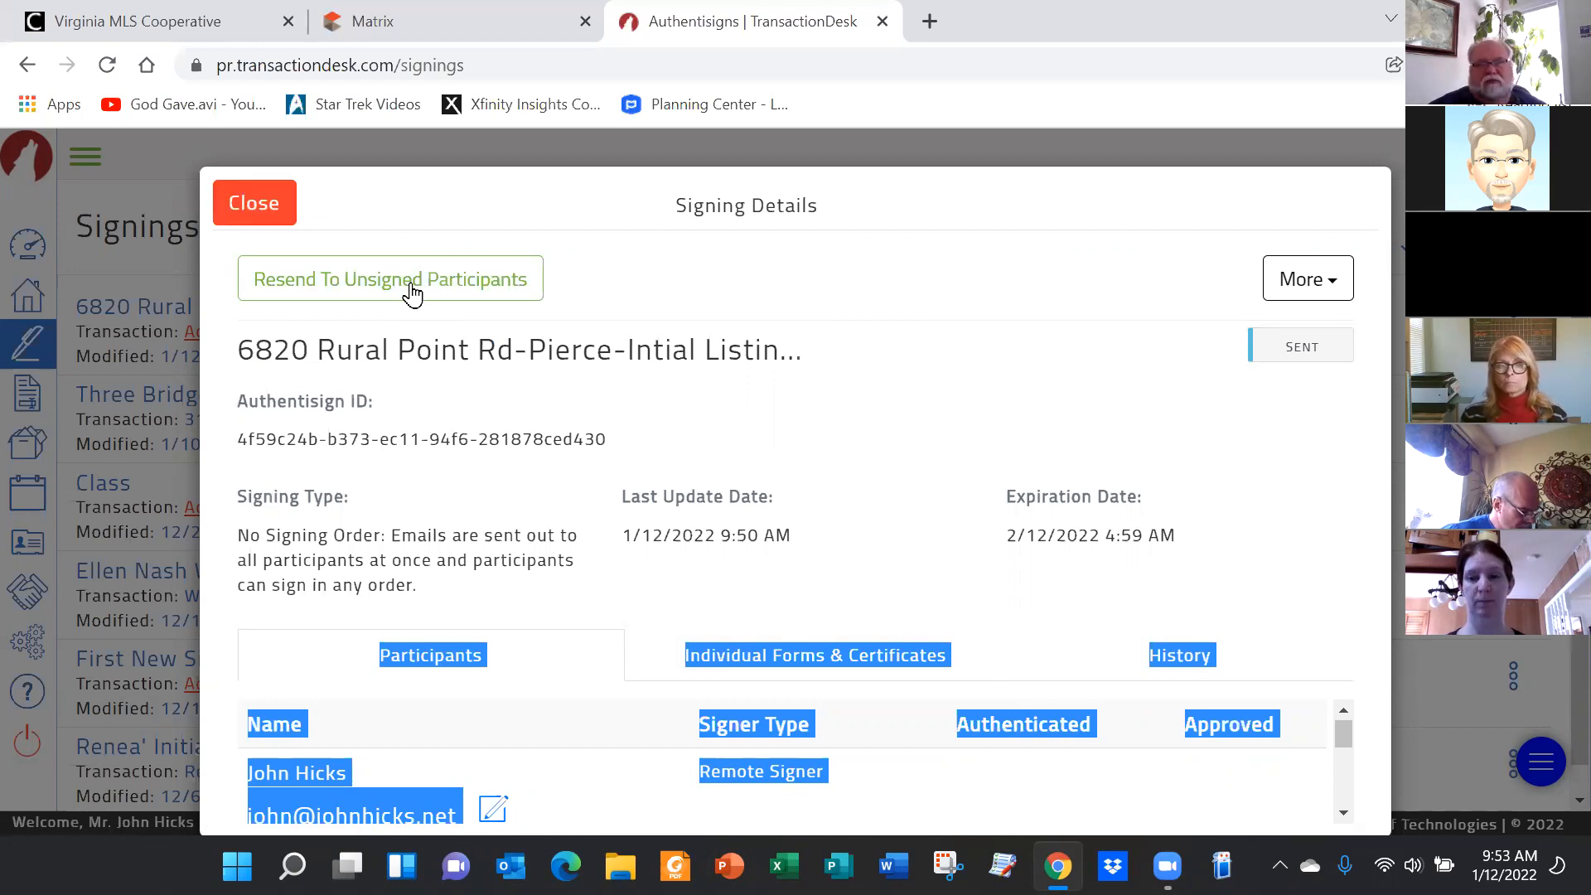
pyautogui.click(248, 204)
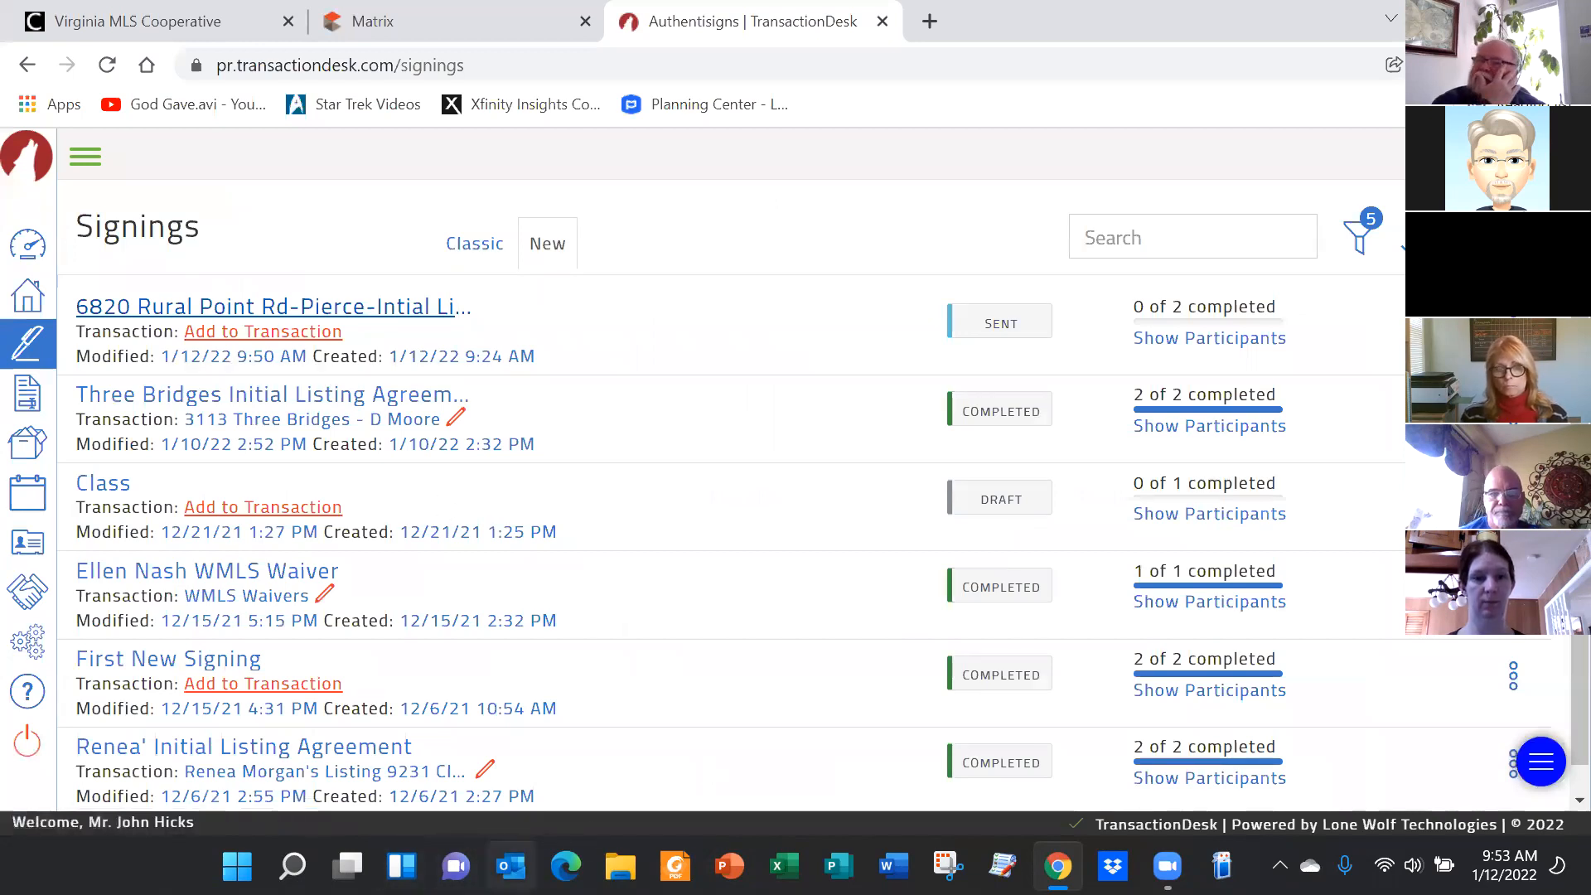
# Switch to the Outlook Inbox holding the two Authentisign signature request emails
pyautogui.click(512, 866)
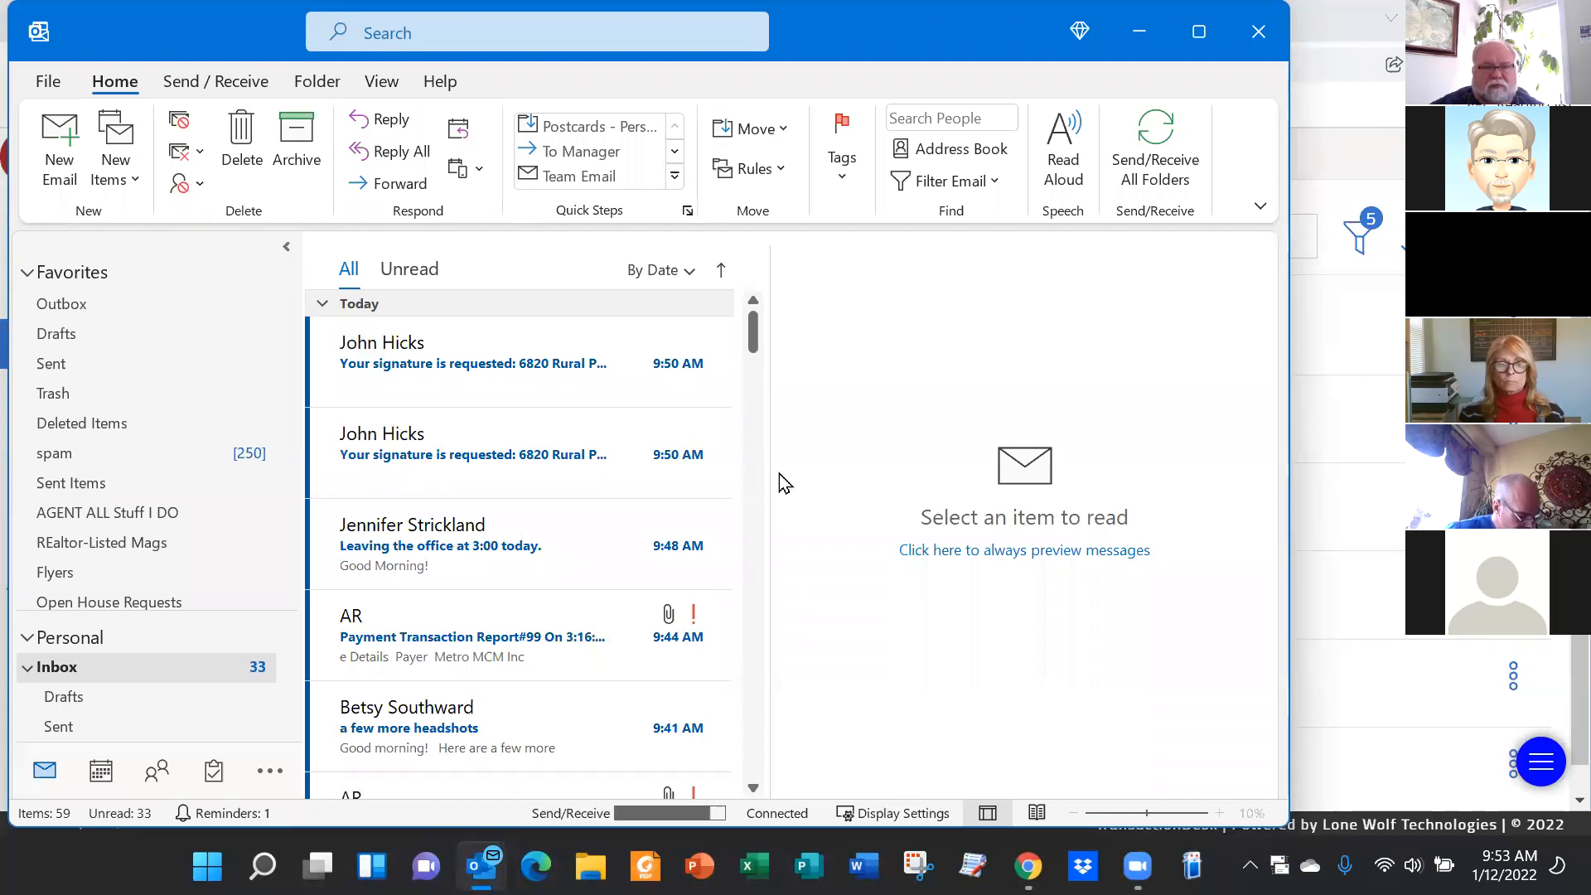
# Open the second signature request email in its own window and follow its START SIGNING link
pyautogui.click(407, 437)
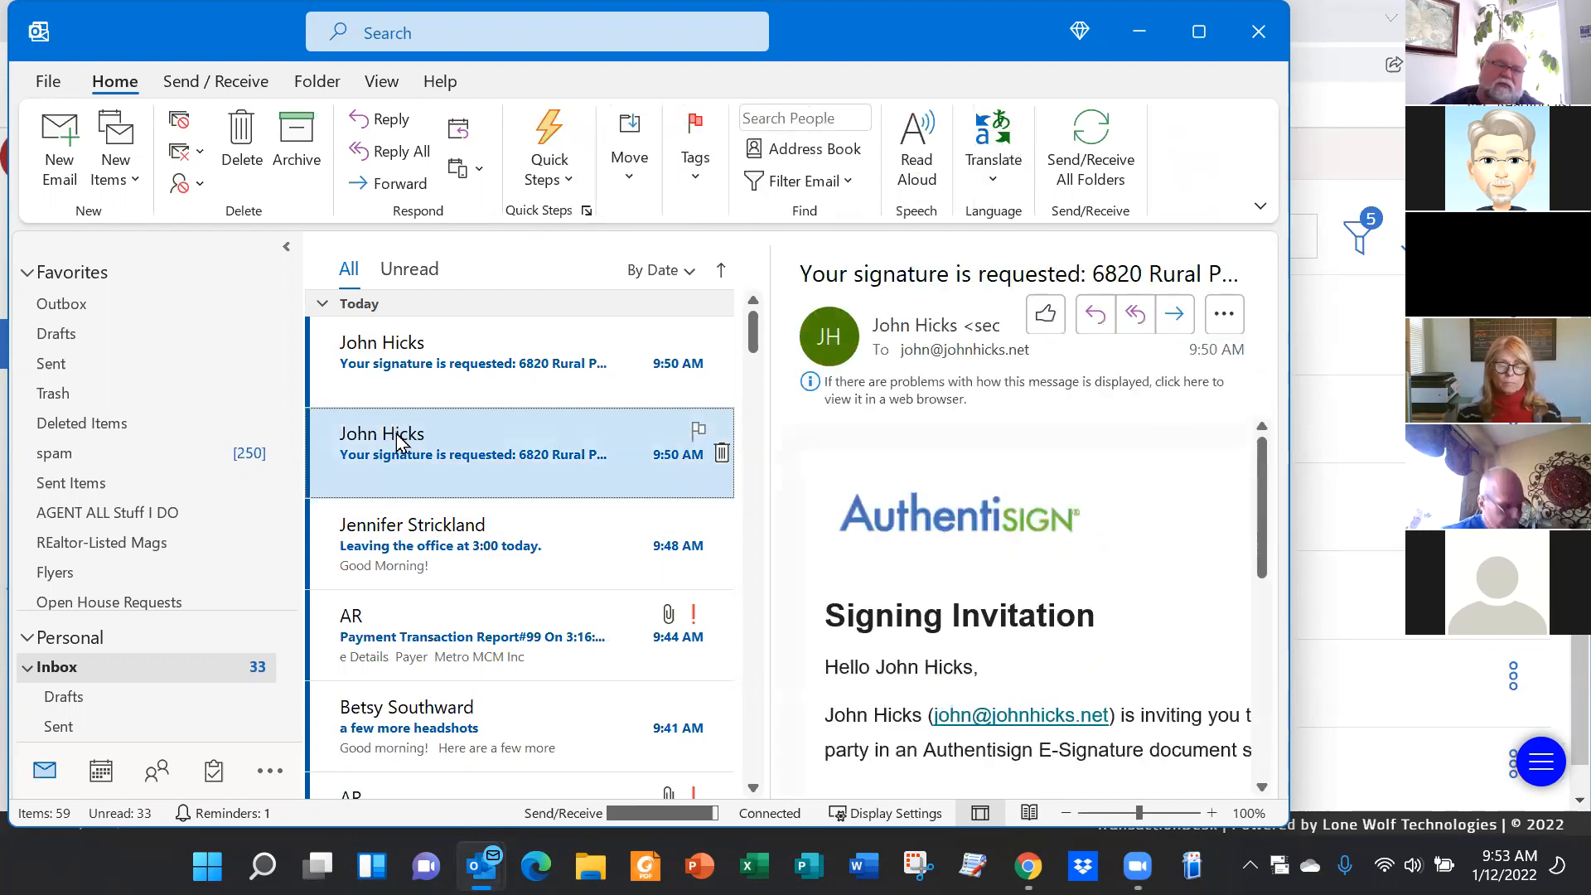
pyautogui.doubleClick(484, 481)
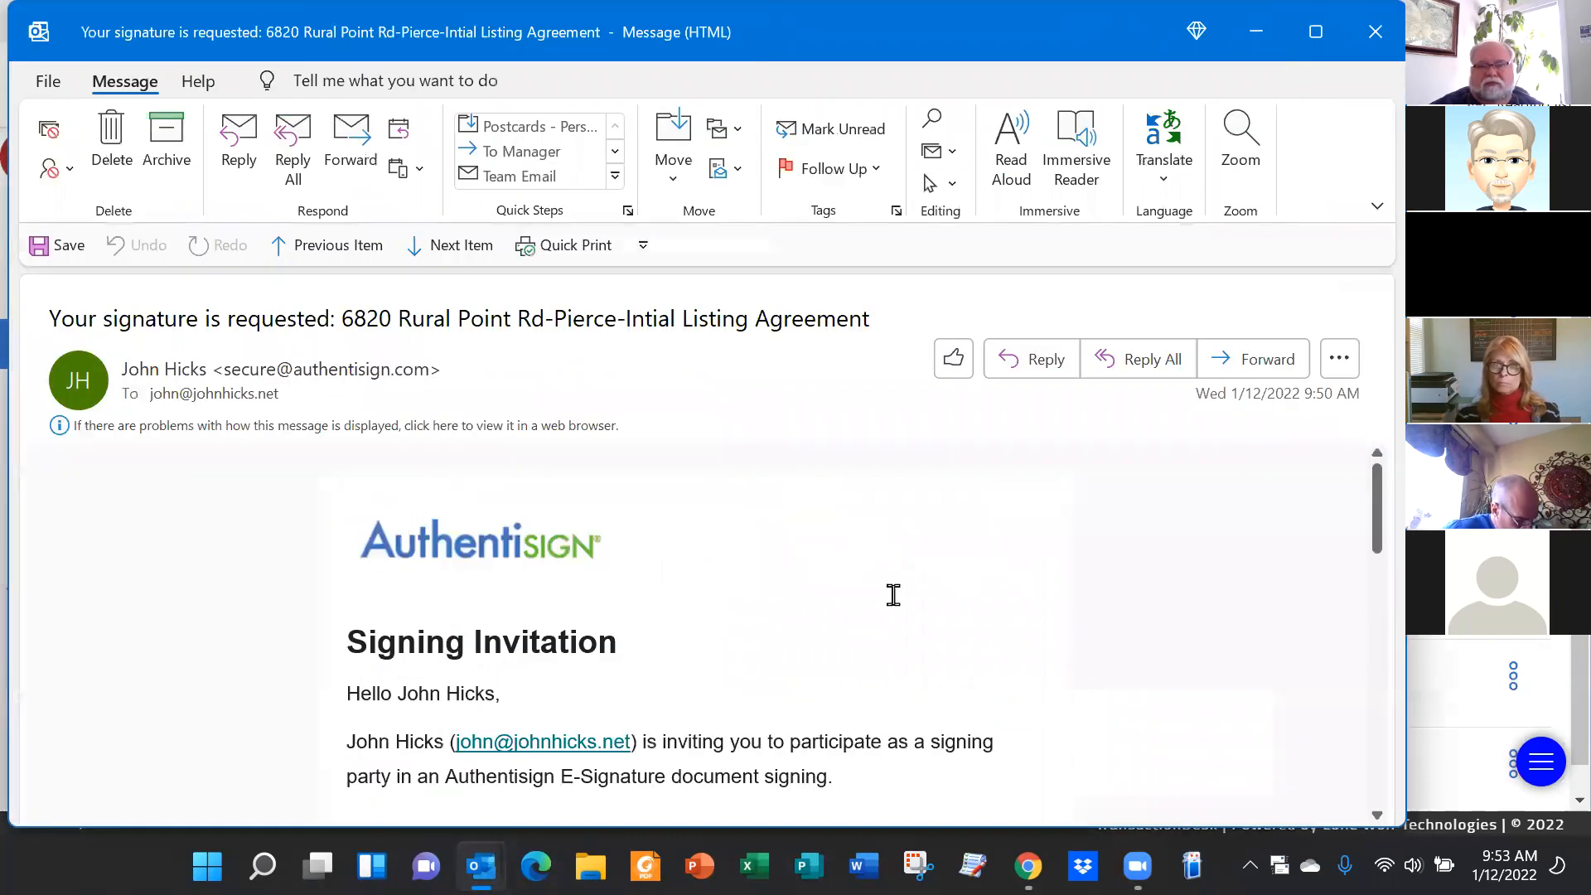
pyautogui.scroll(-3, 1133, 543)
pyautogui.scroll(1, 703, 561)
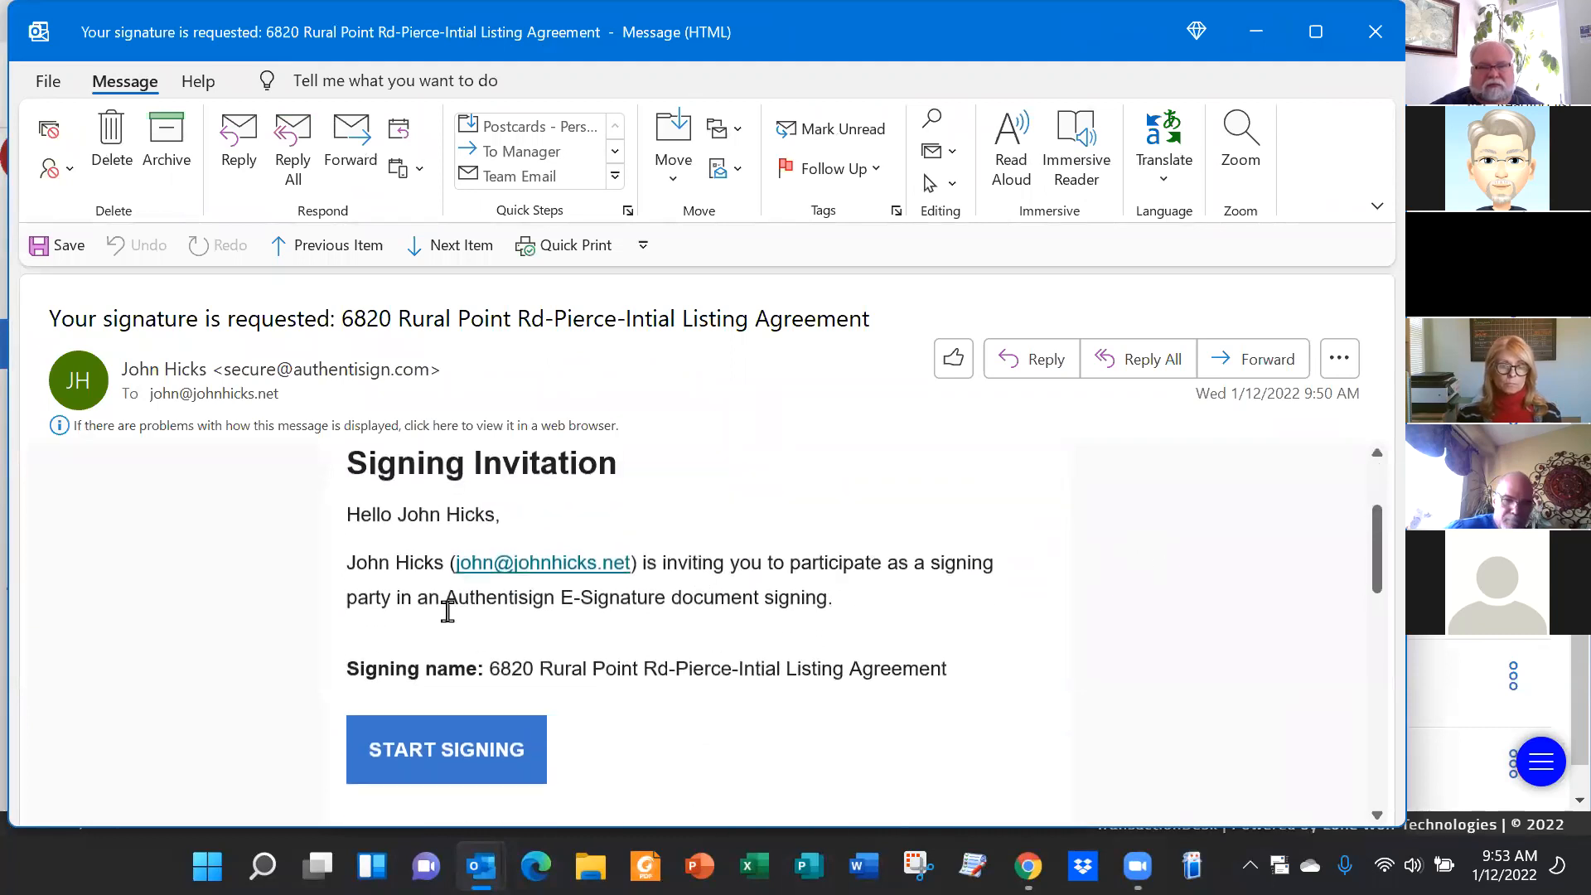
pyautogui.scroll(-1, 1060, 551)
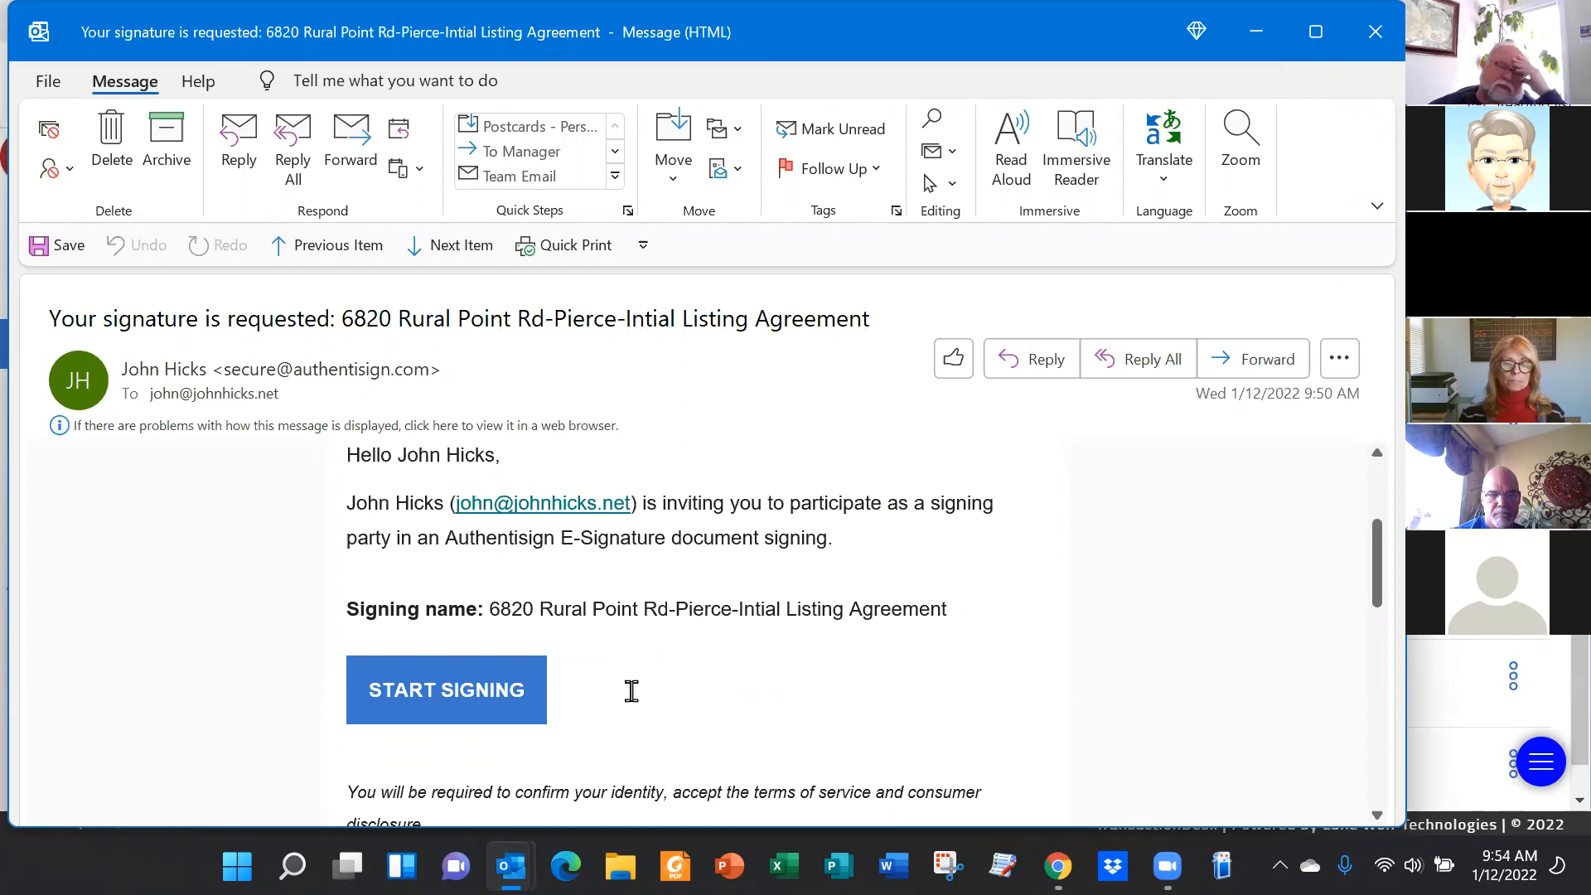
pyautogui.click(449, 691)
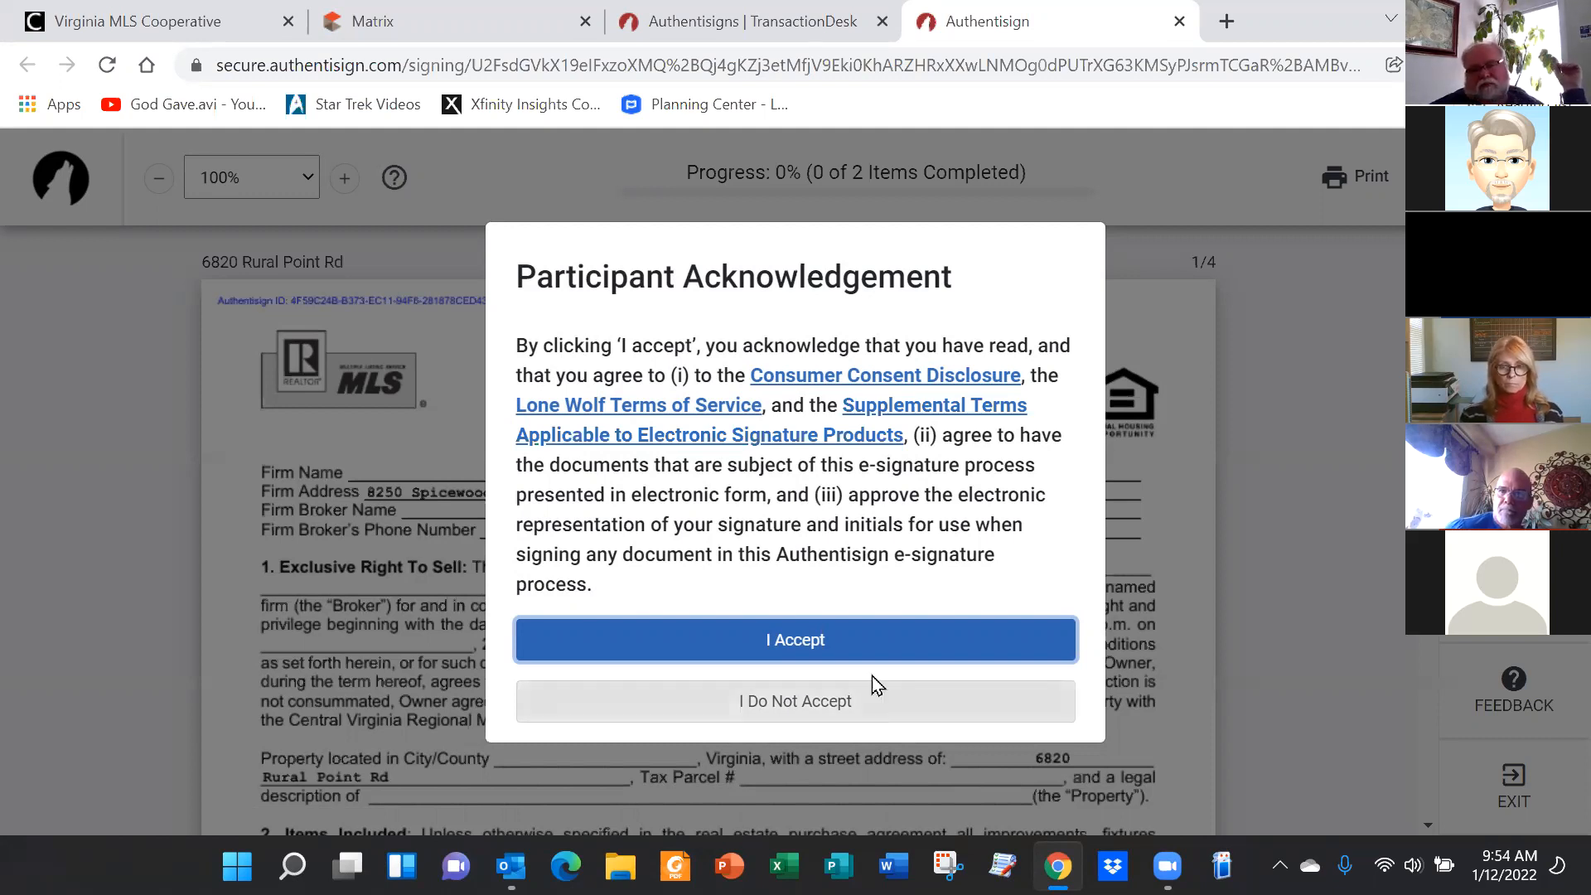
# Accept the terms, initial crossed-out section 16, and apply the broker signature on page 4
pyautogui.click(783, 644)
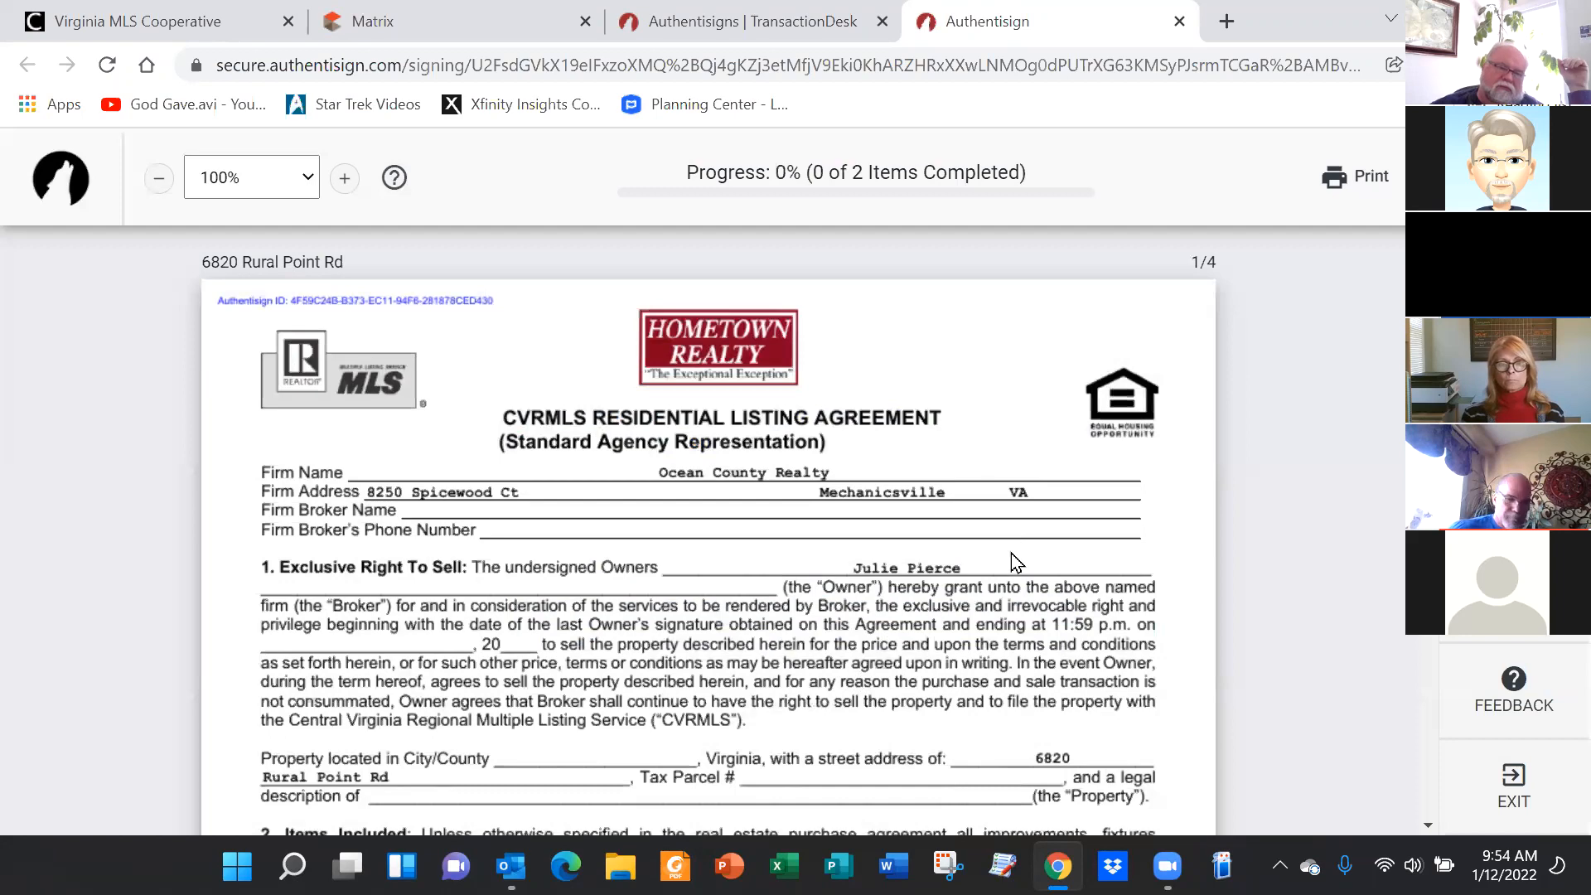
pyautogui.scroll(-10, 1218, 480)
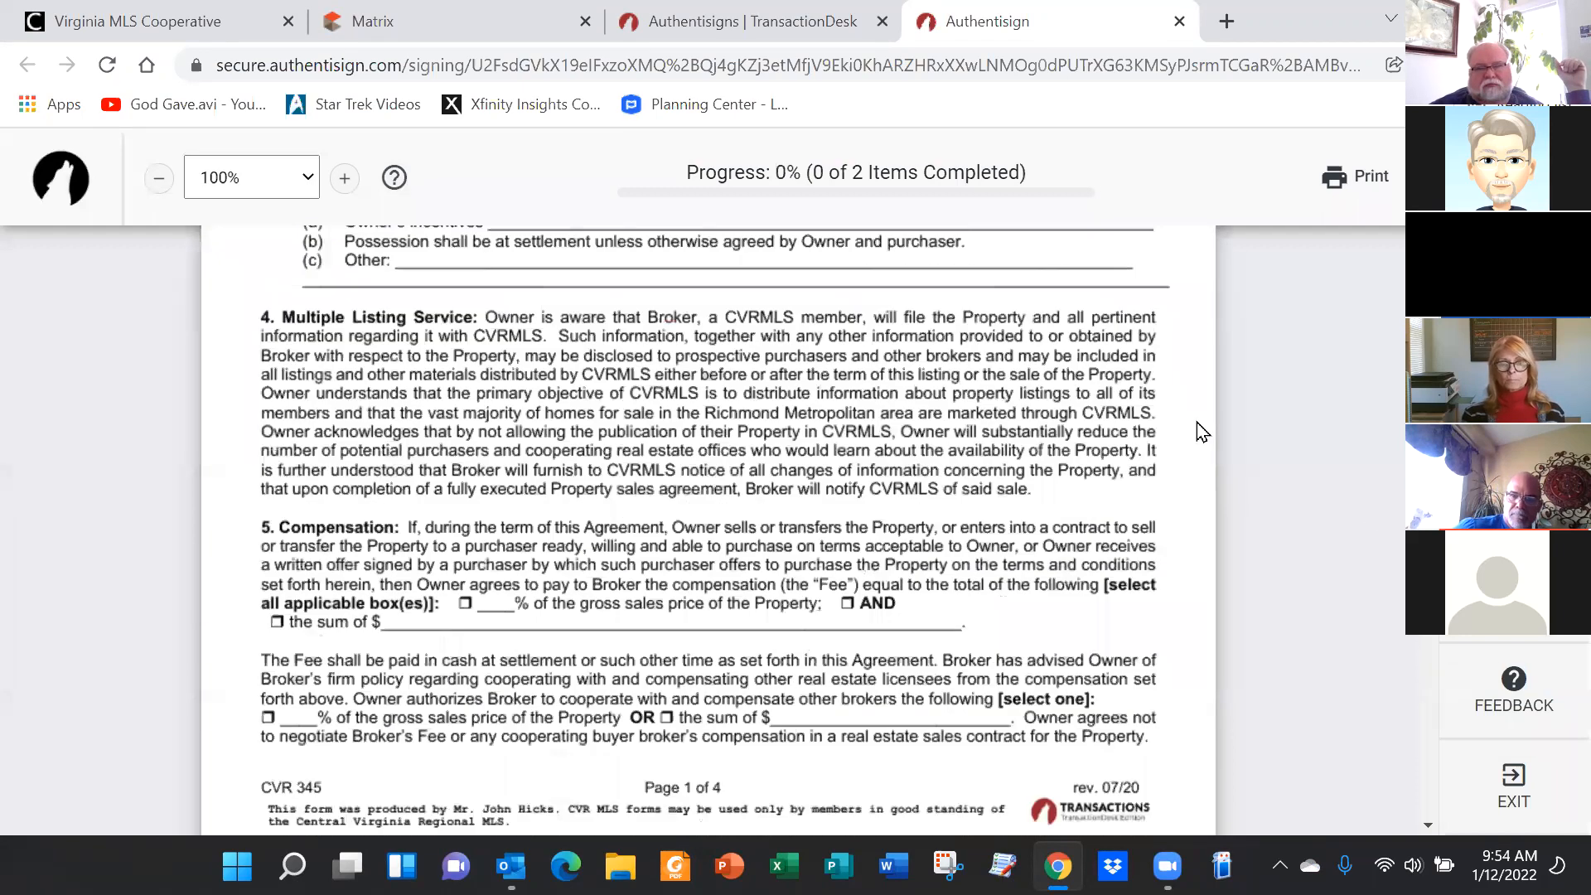
pyautogui.scroll(10, 1226, 514)
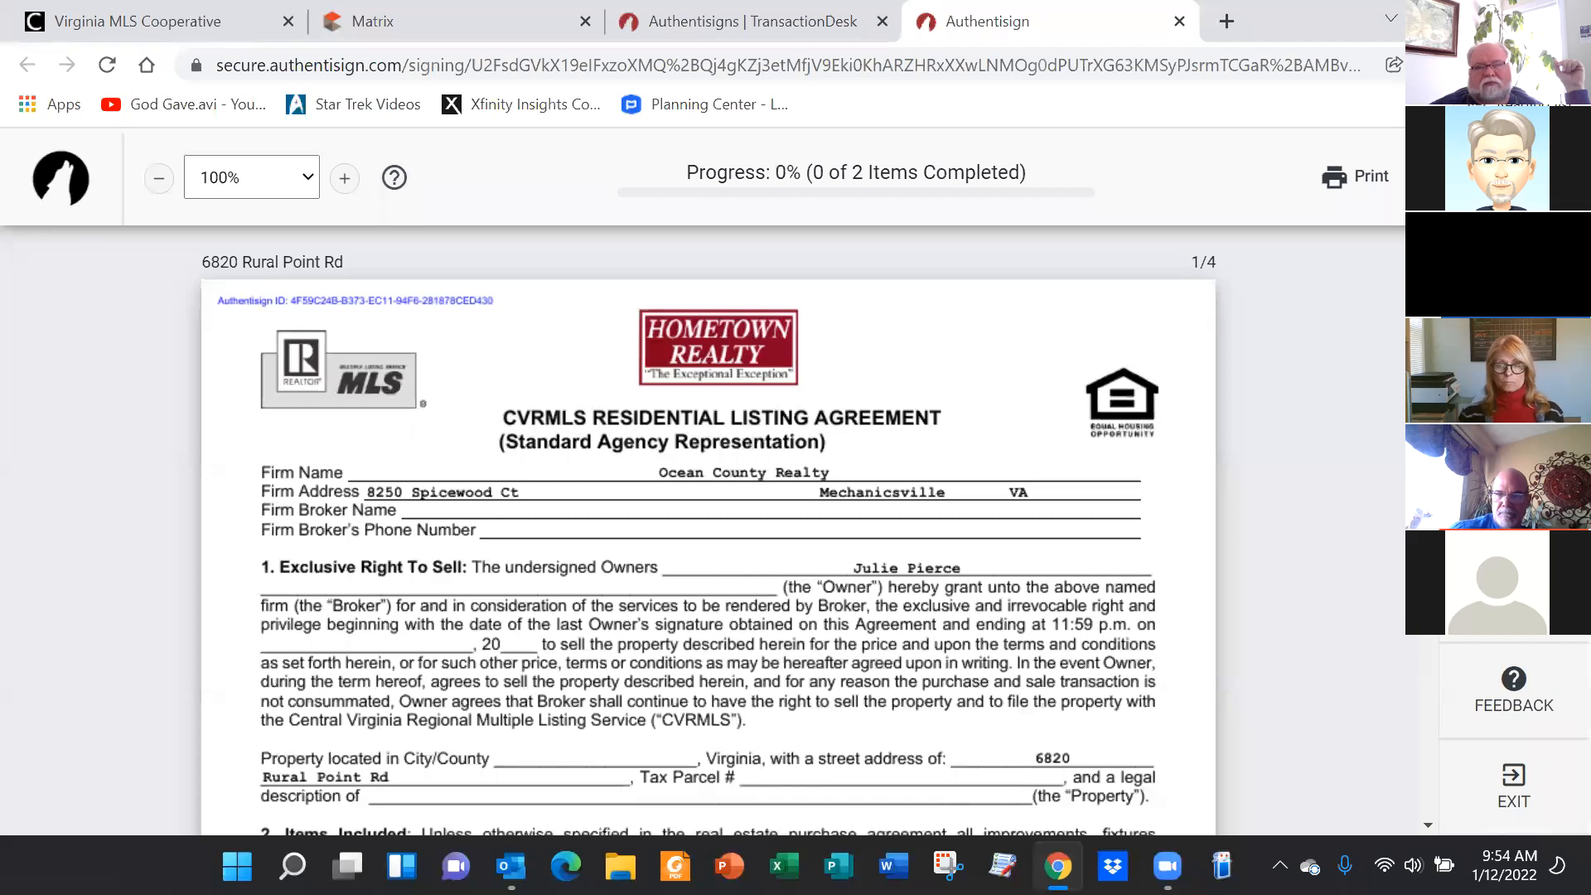
pyautogui.scroll(-20, 956, 452)
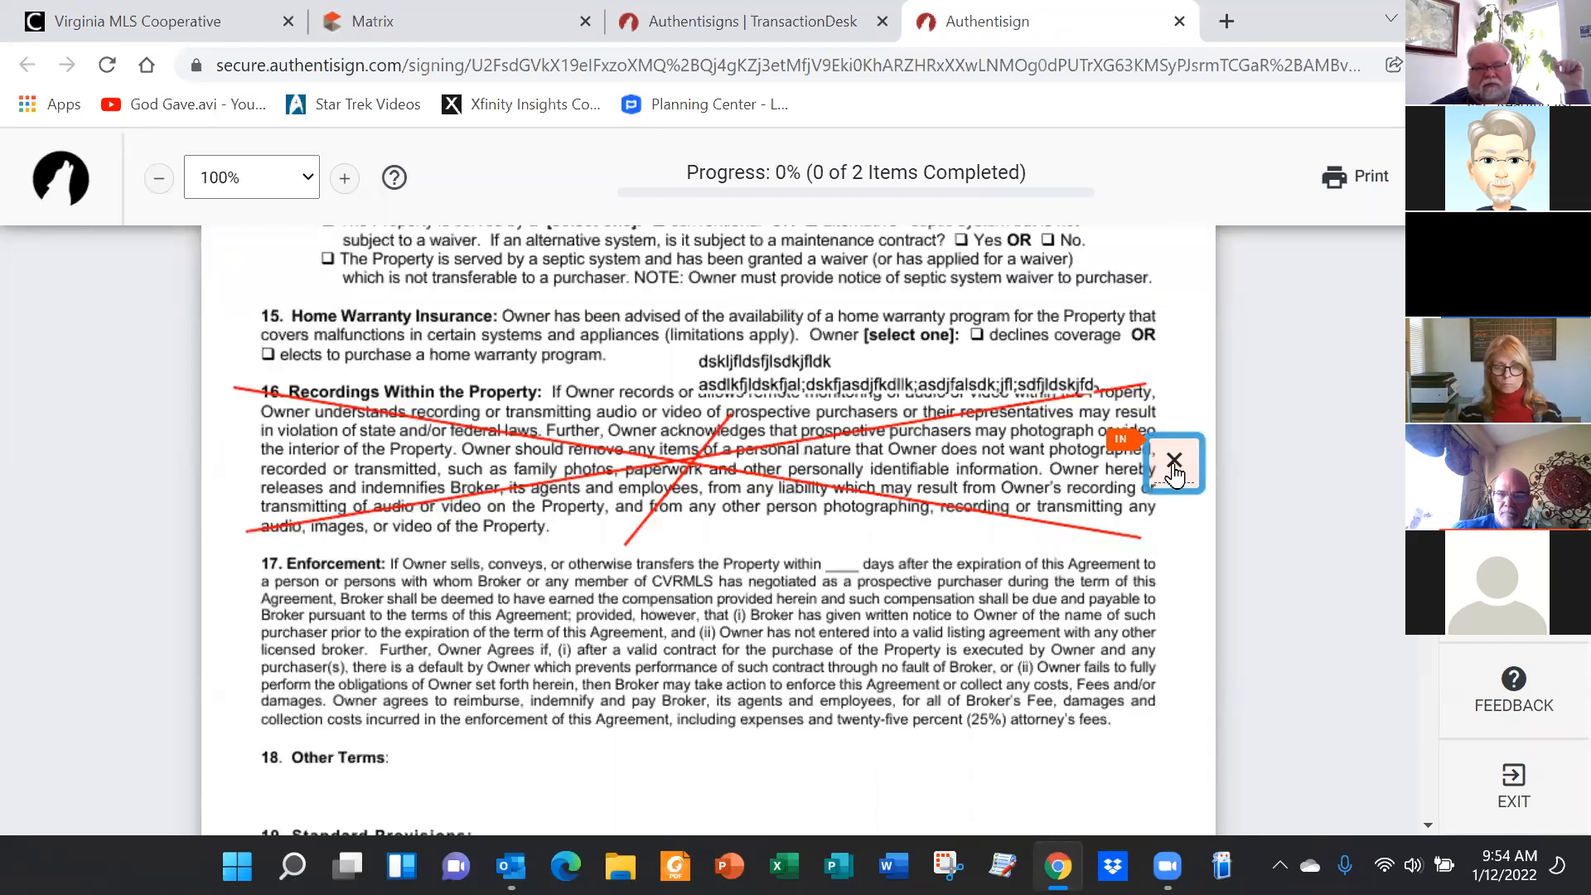
pyautogui.click(1174, 469)
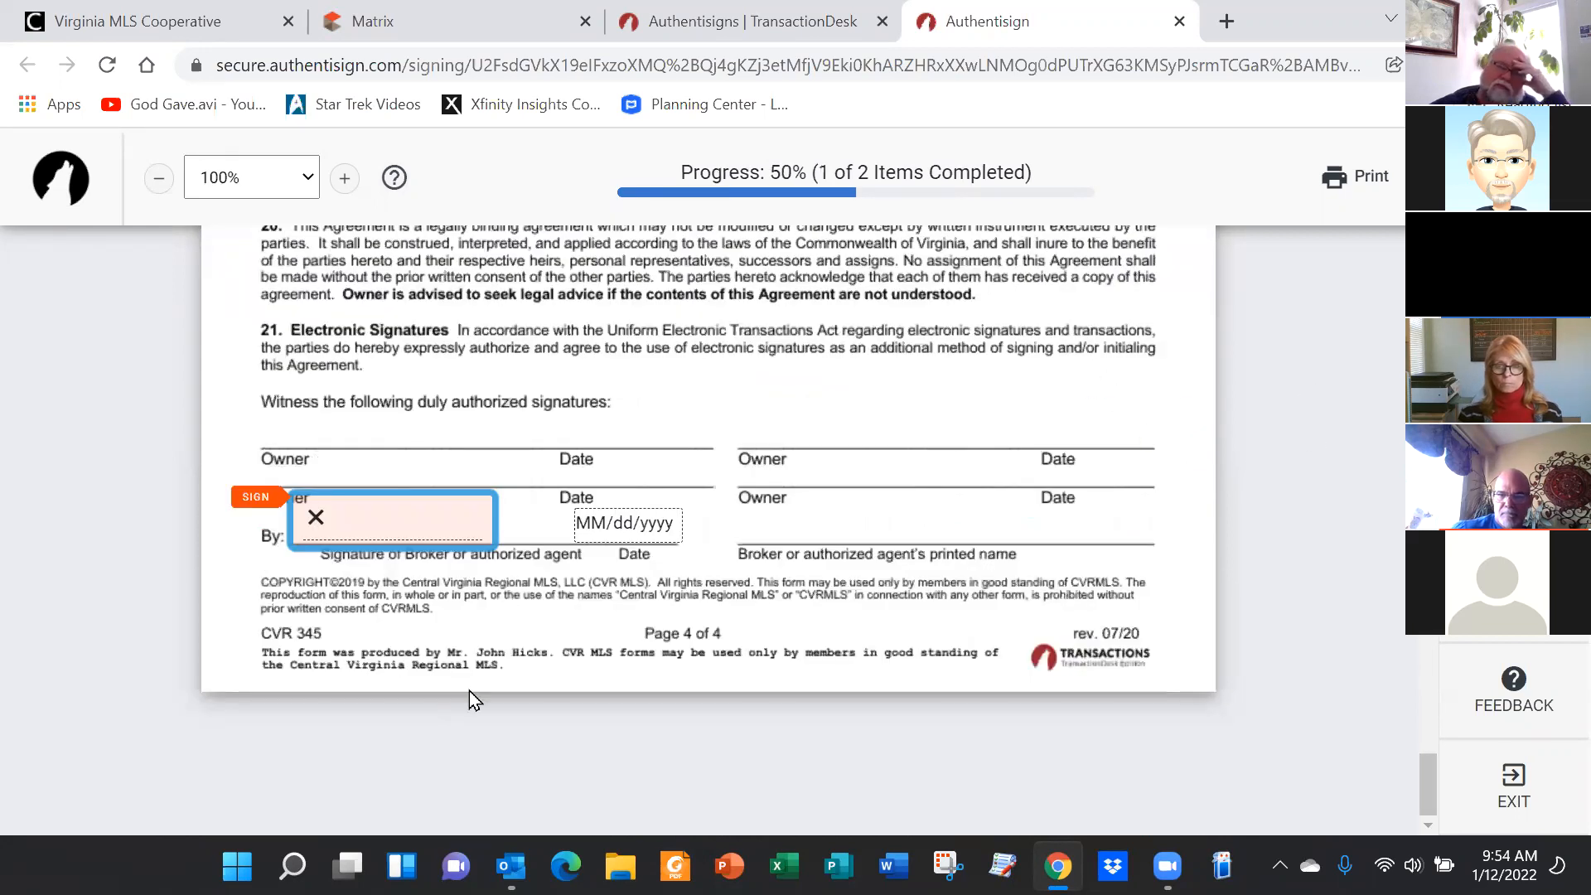
pyautogui.click(387, 526)
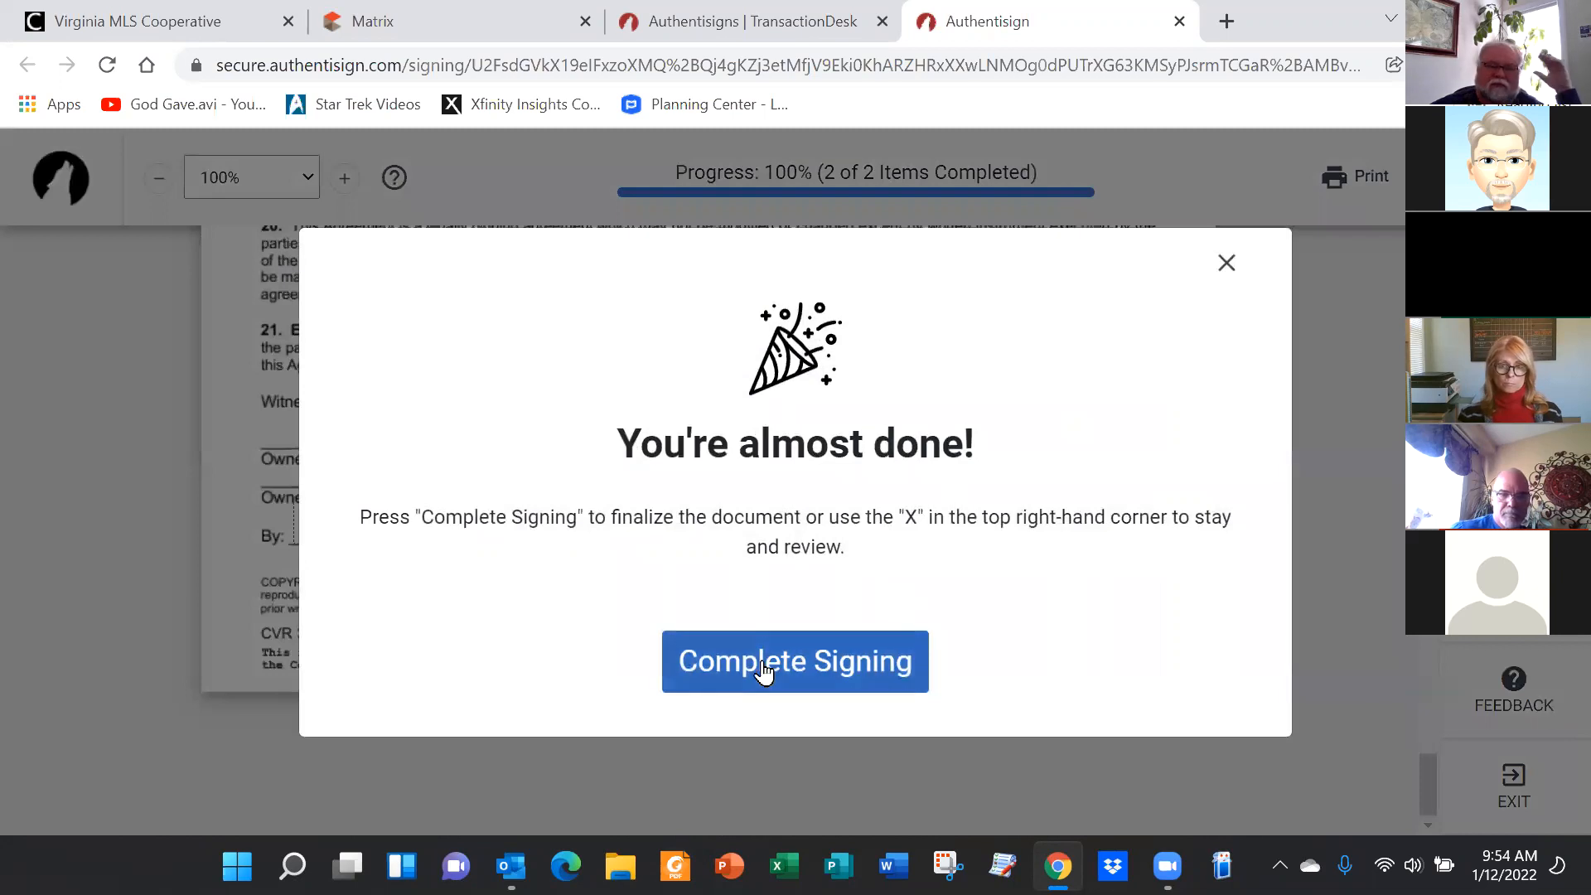
# Submit the broker's completed signing and close the Authentisign tab
pyautogui.click(841, 663)
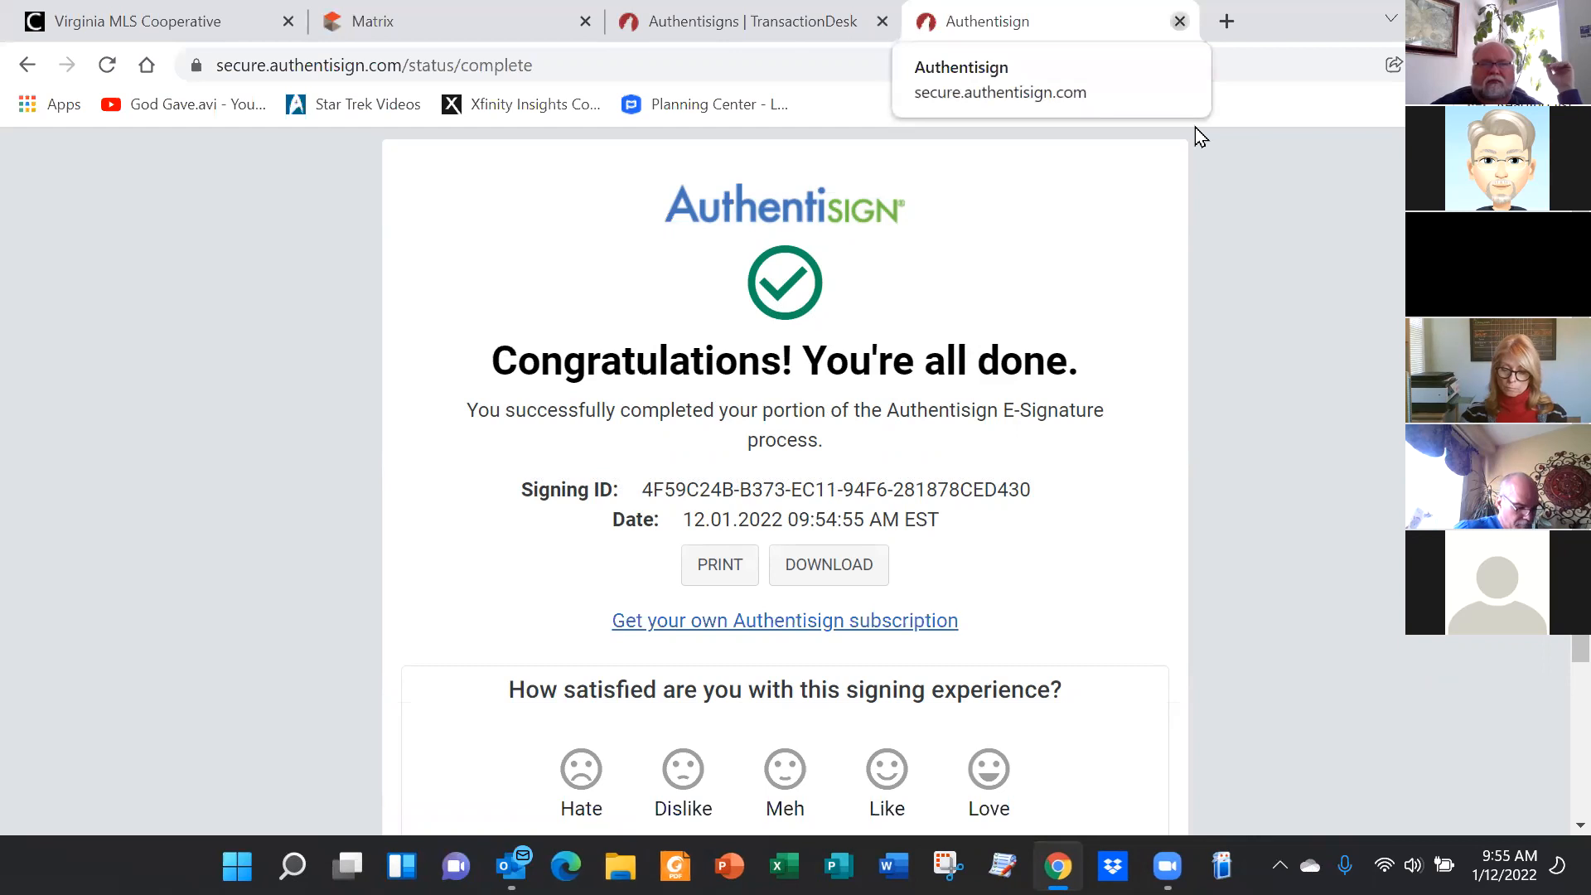
pyautogui.hotkey('ctrl', 'w')
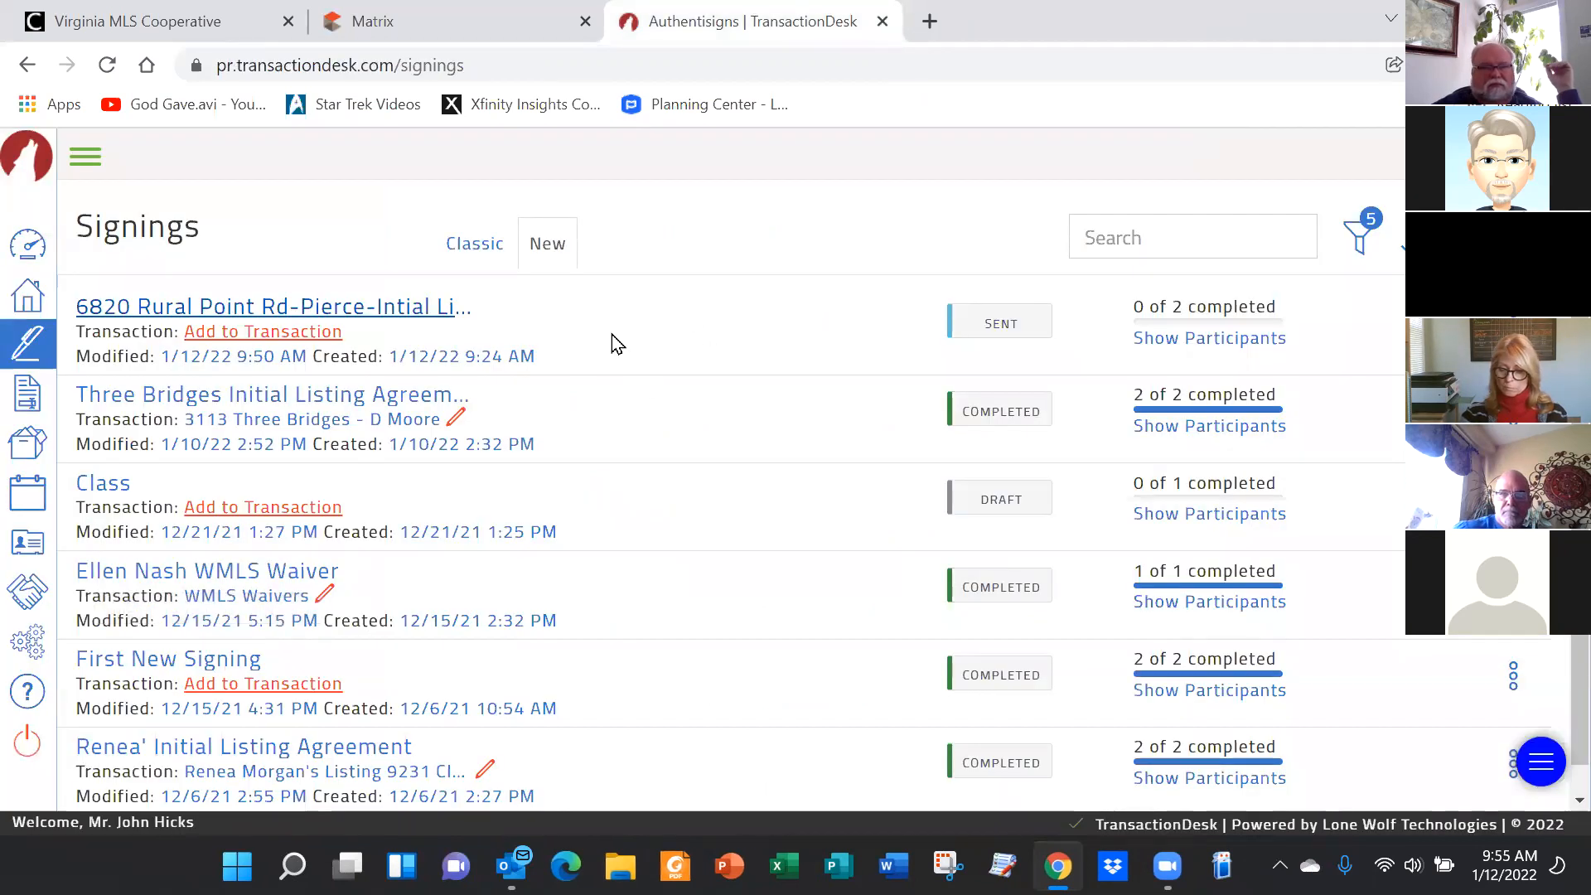
pyautogui.click(263, 306)
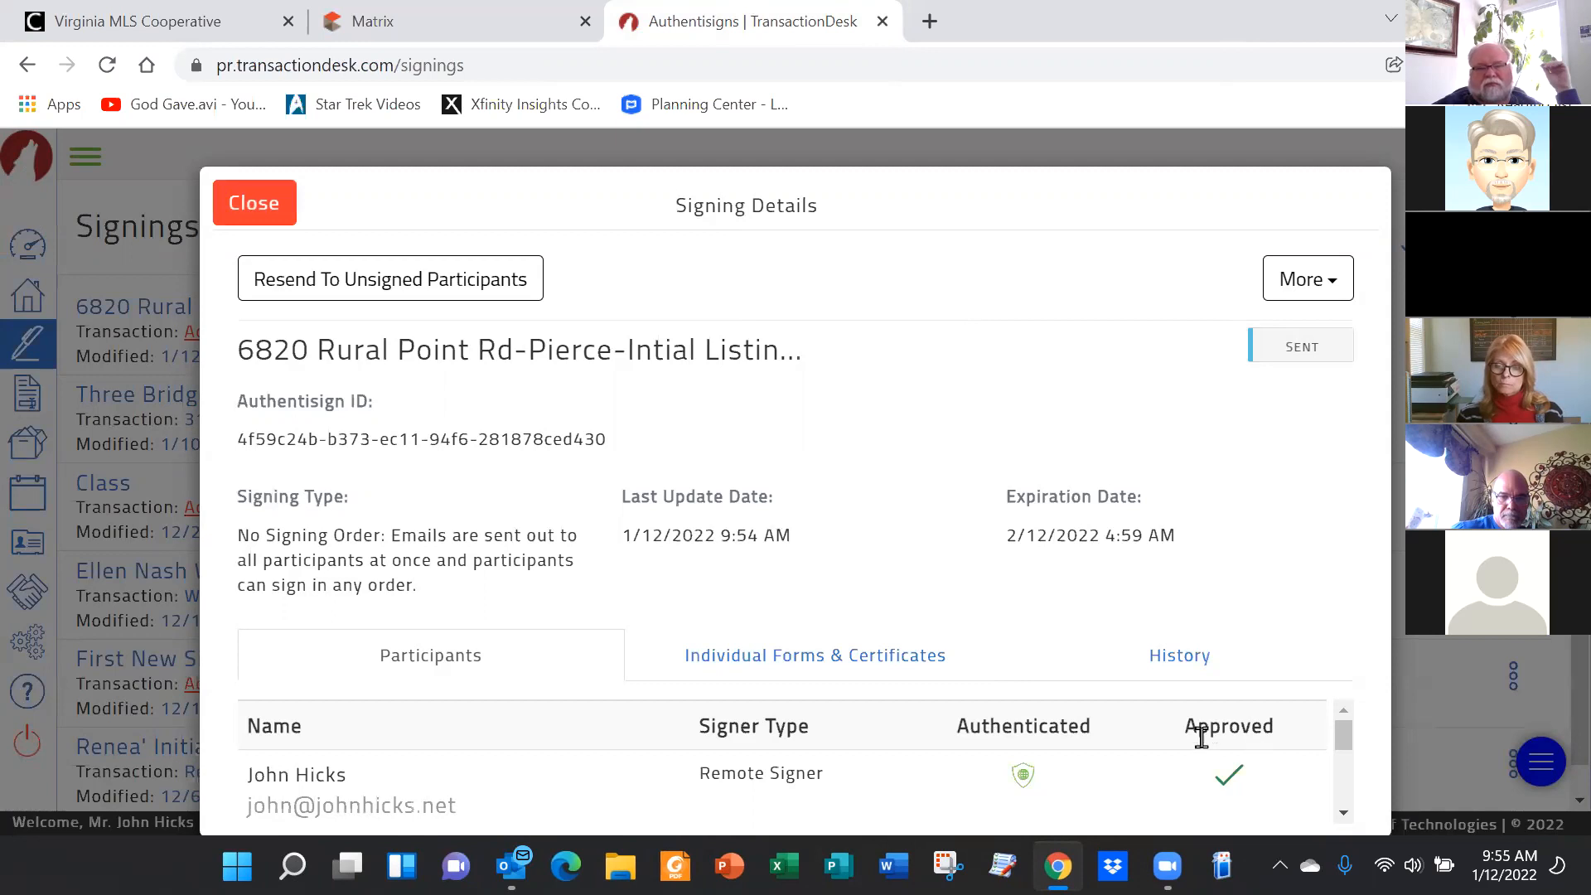
pyautogui.click(270, 208)
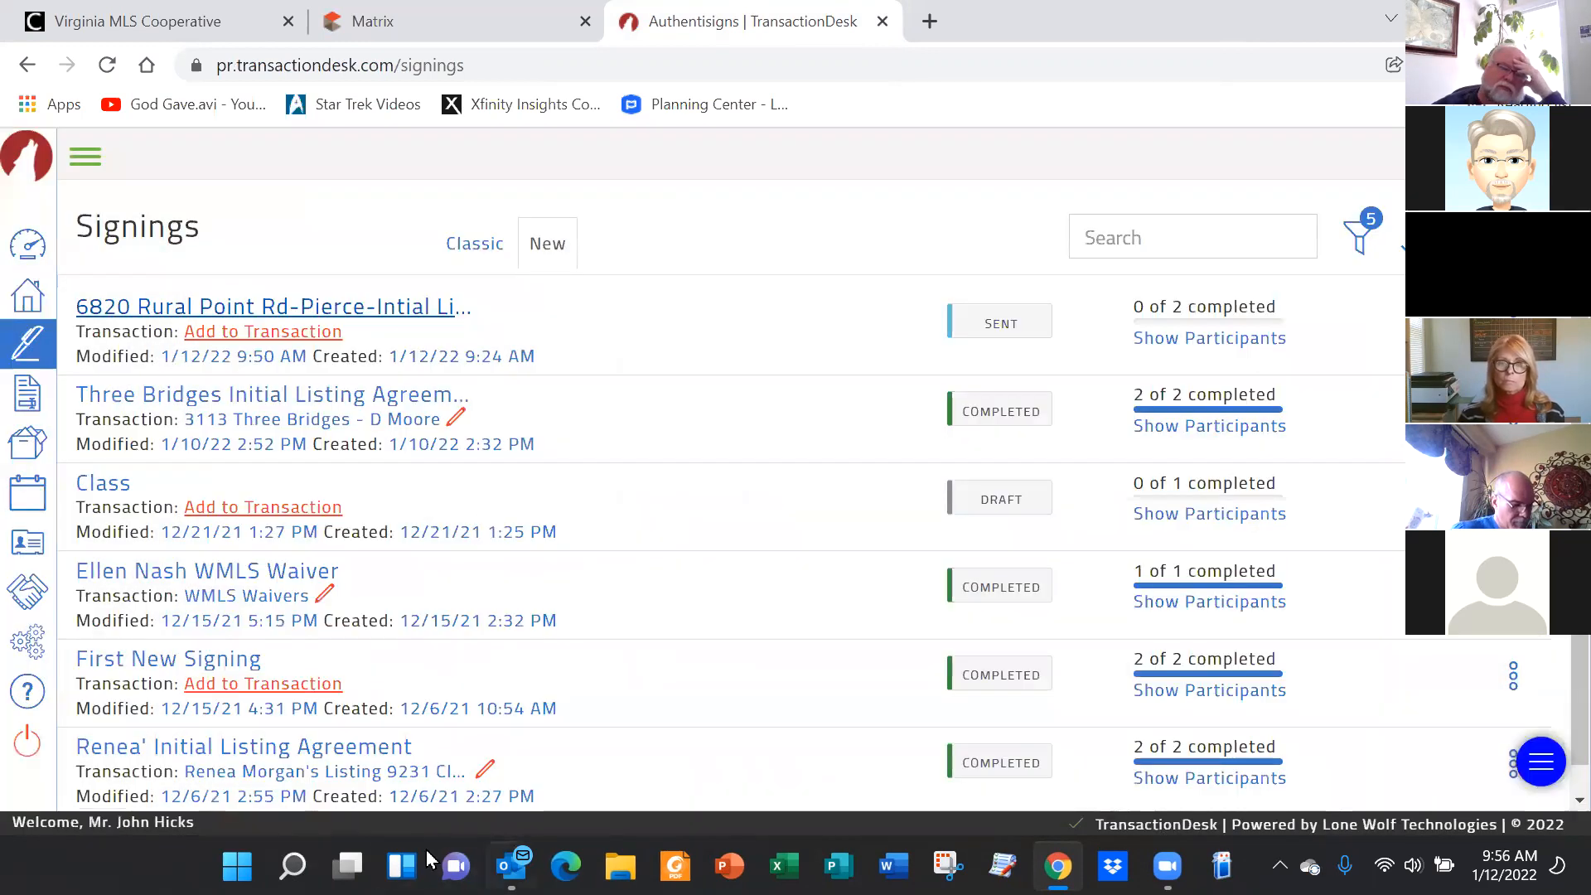
pyautogui.moveTo(511, 866)
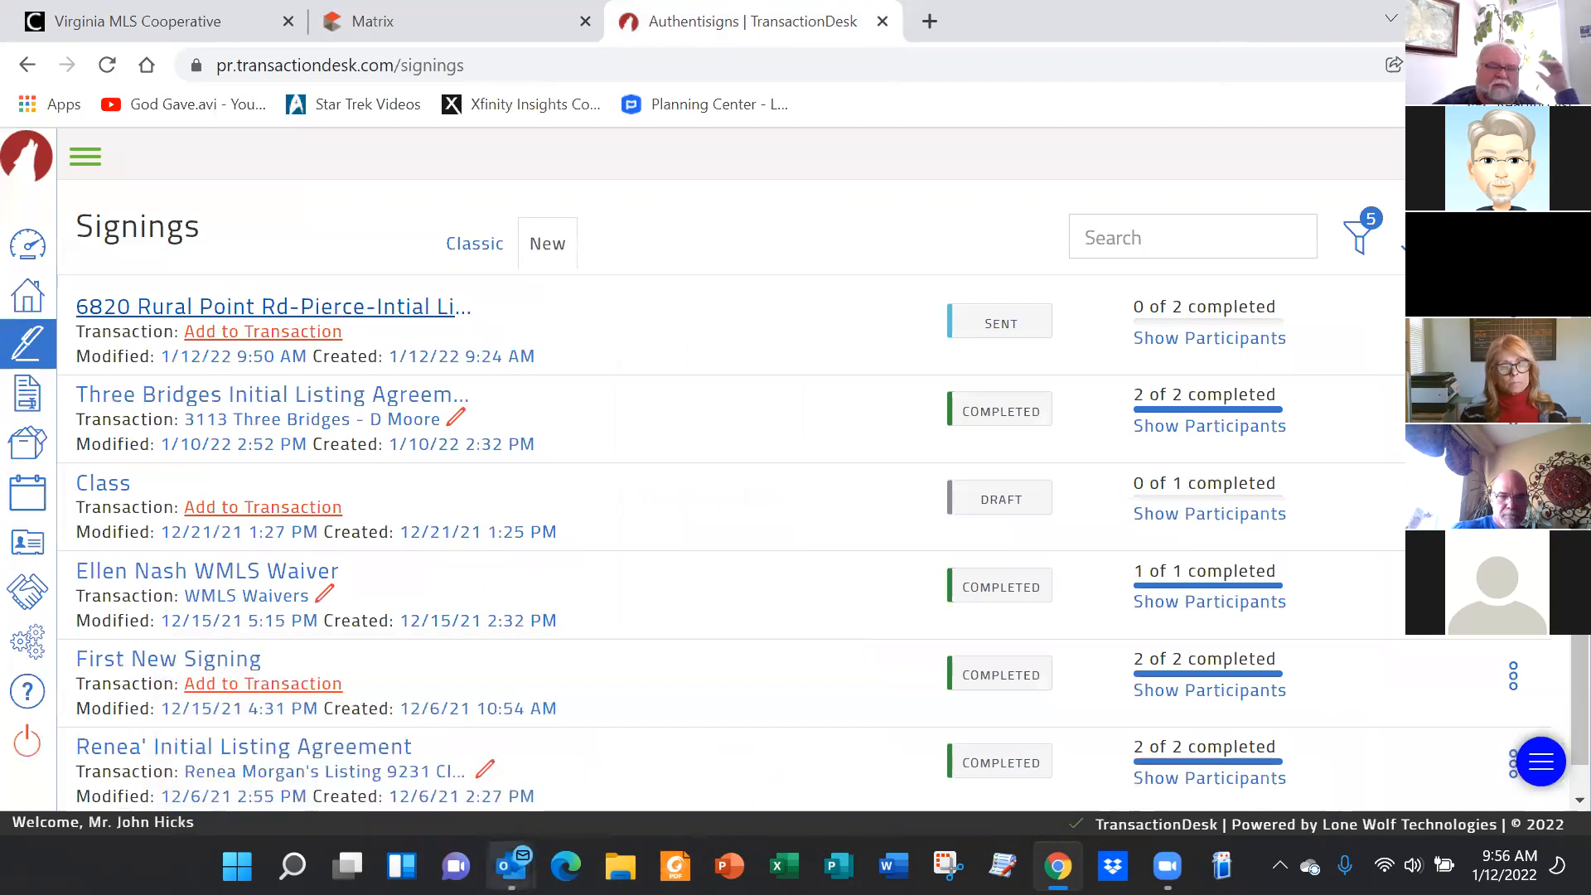
pyautogui.click(511, 866)
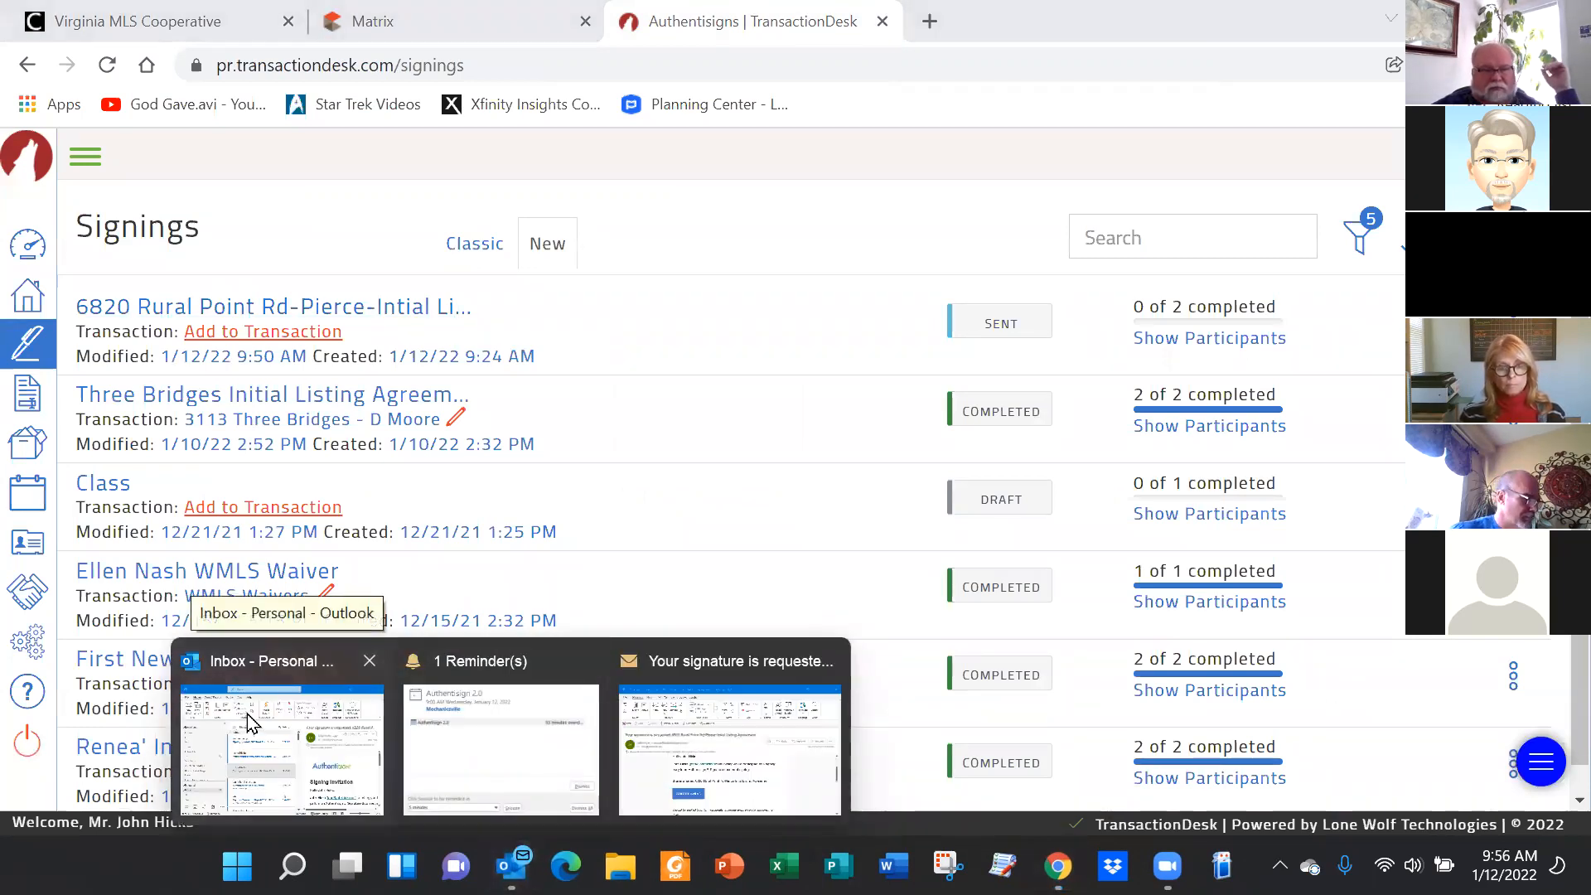
pyautogui.click(281, 746)
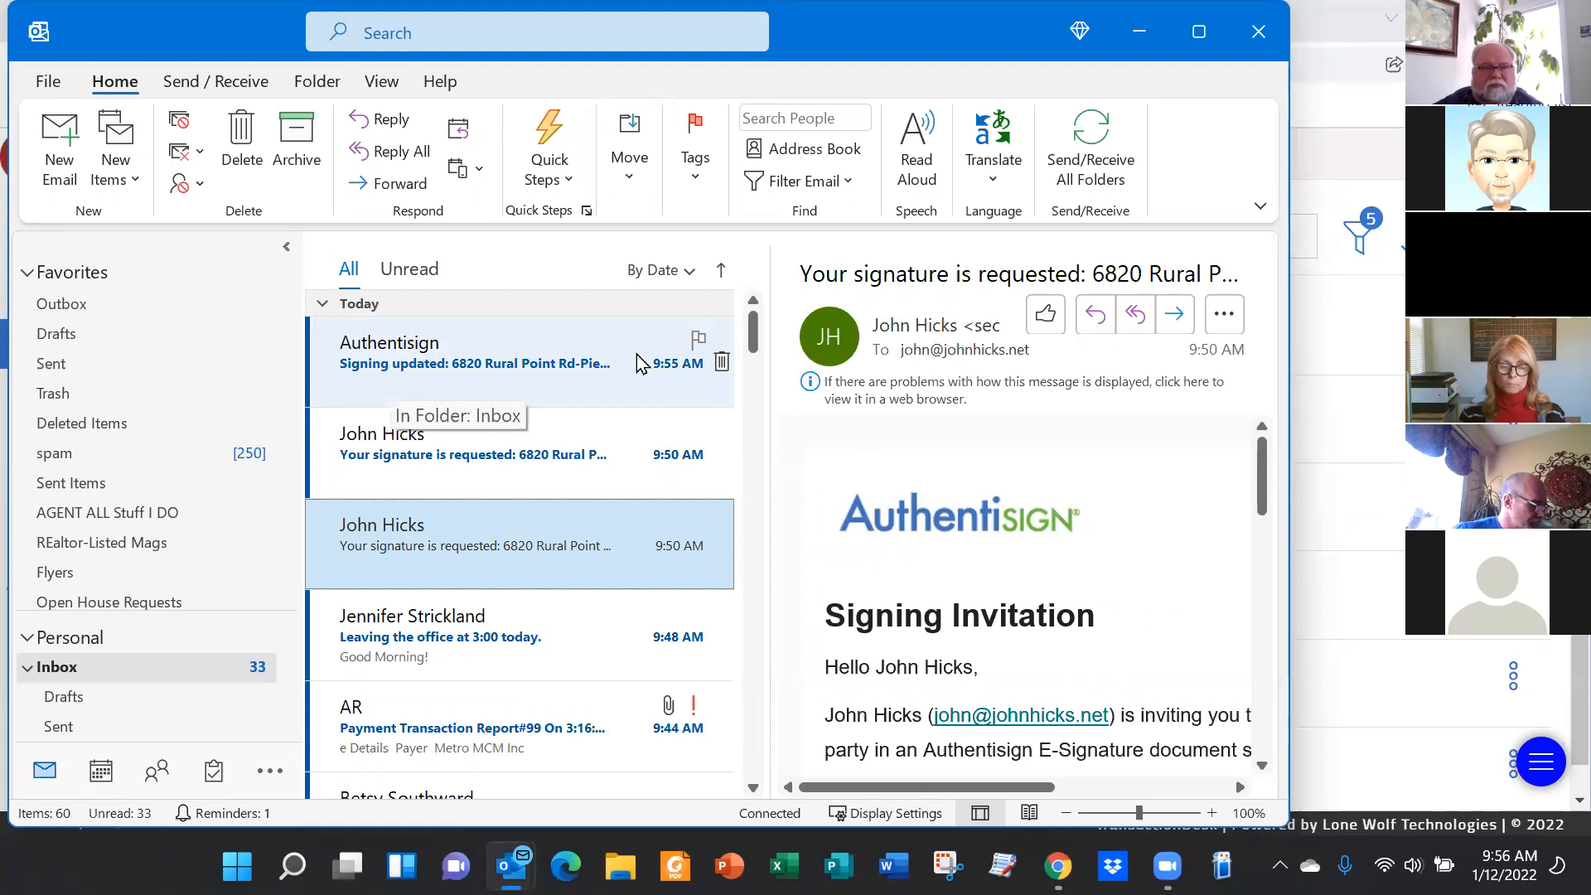
pyautogui.click(429, 460)
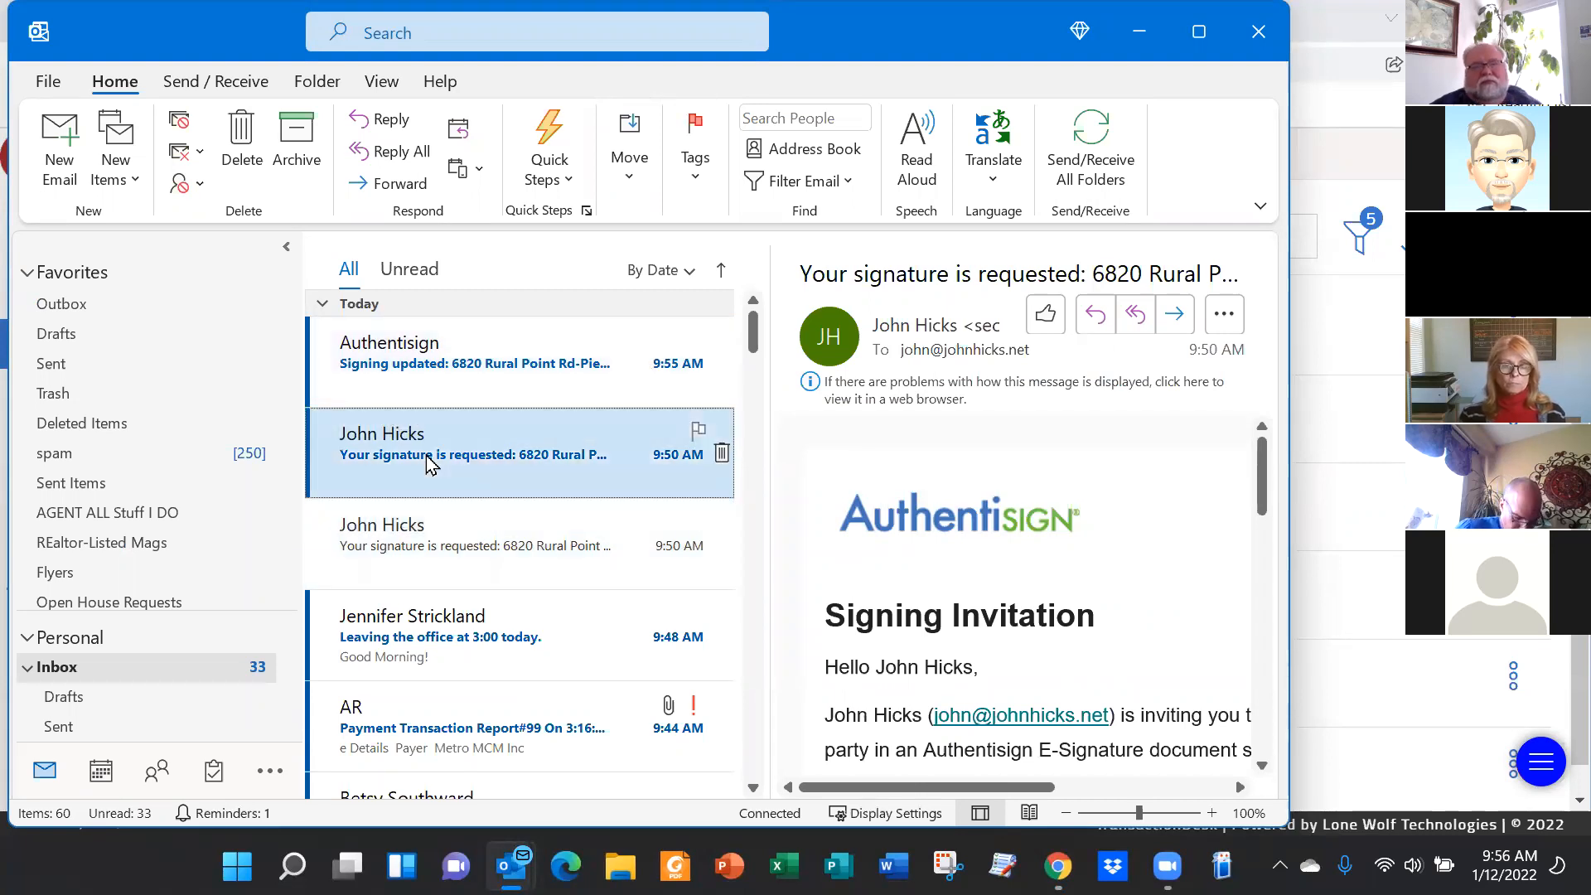
pyautogui.scroll(-2, 879, 646)
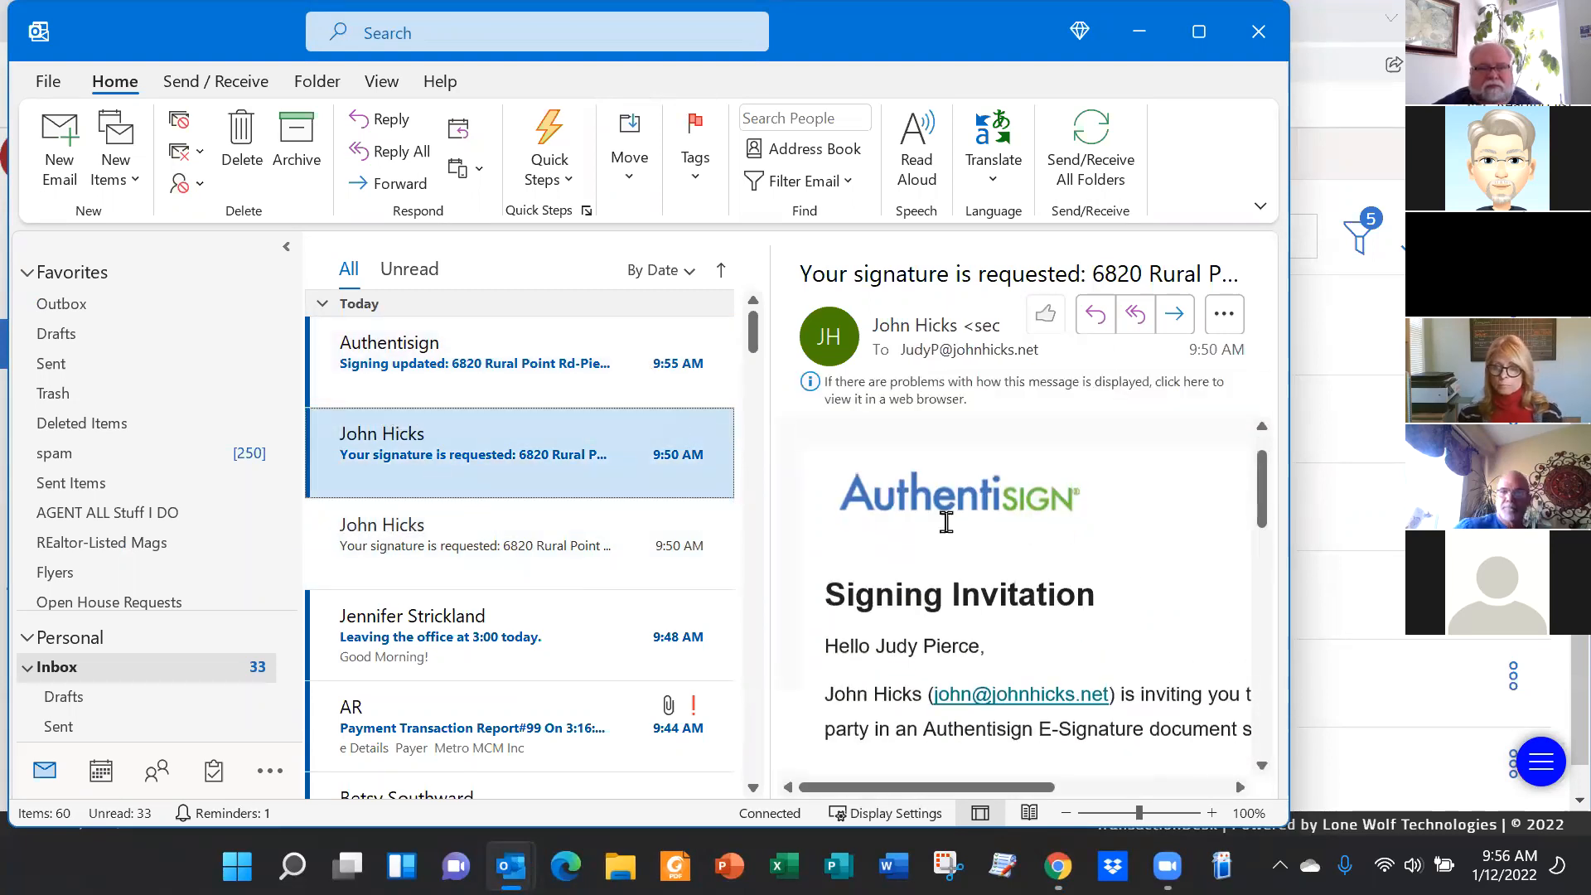
pyautogui.doubleClick(442, 457)
pyautogui.scroll(-5, 745, 538)
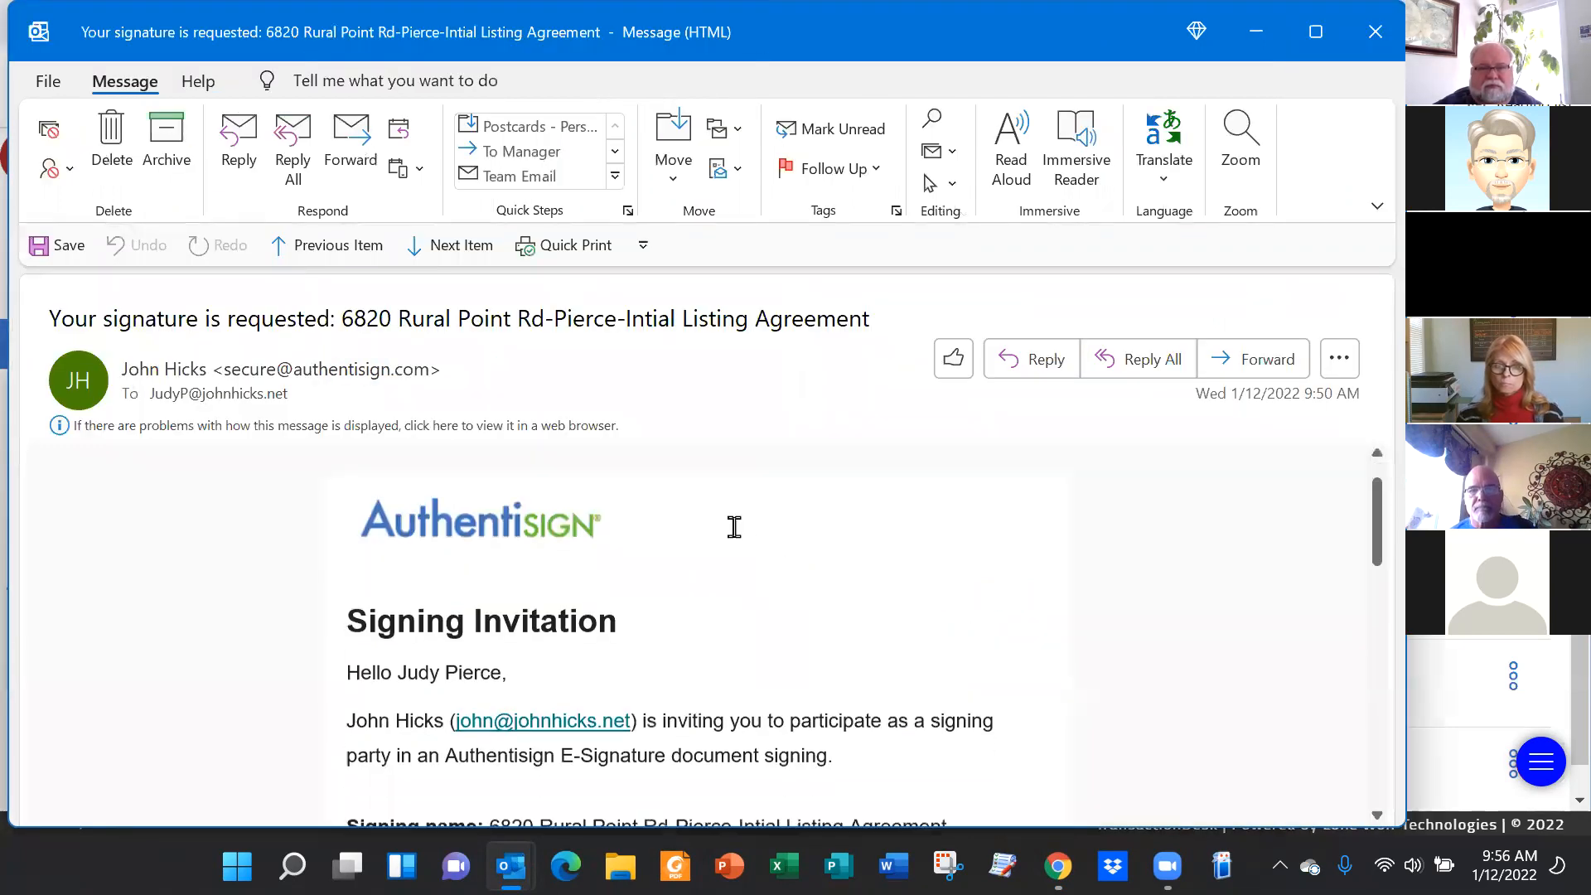
pyautogui.scroll(-1, 762, 563)
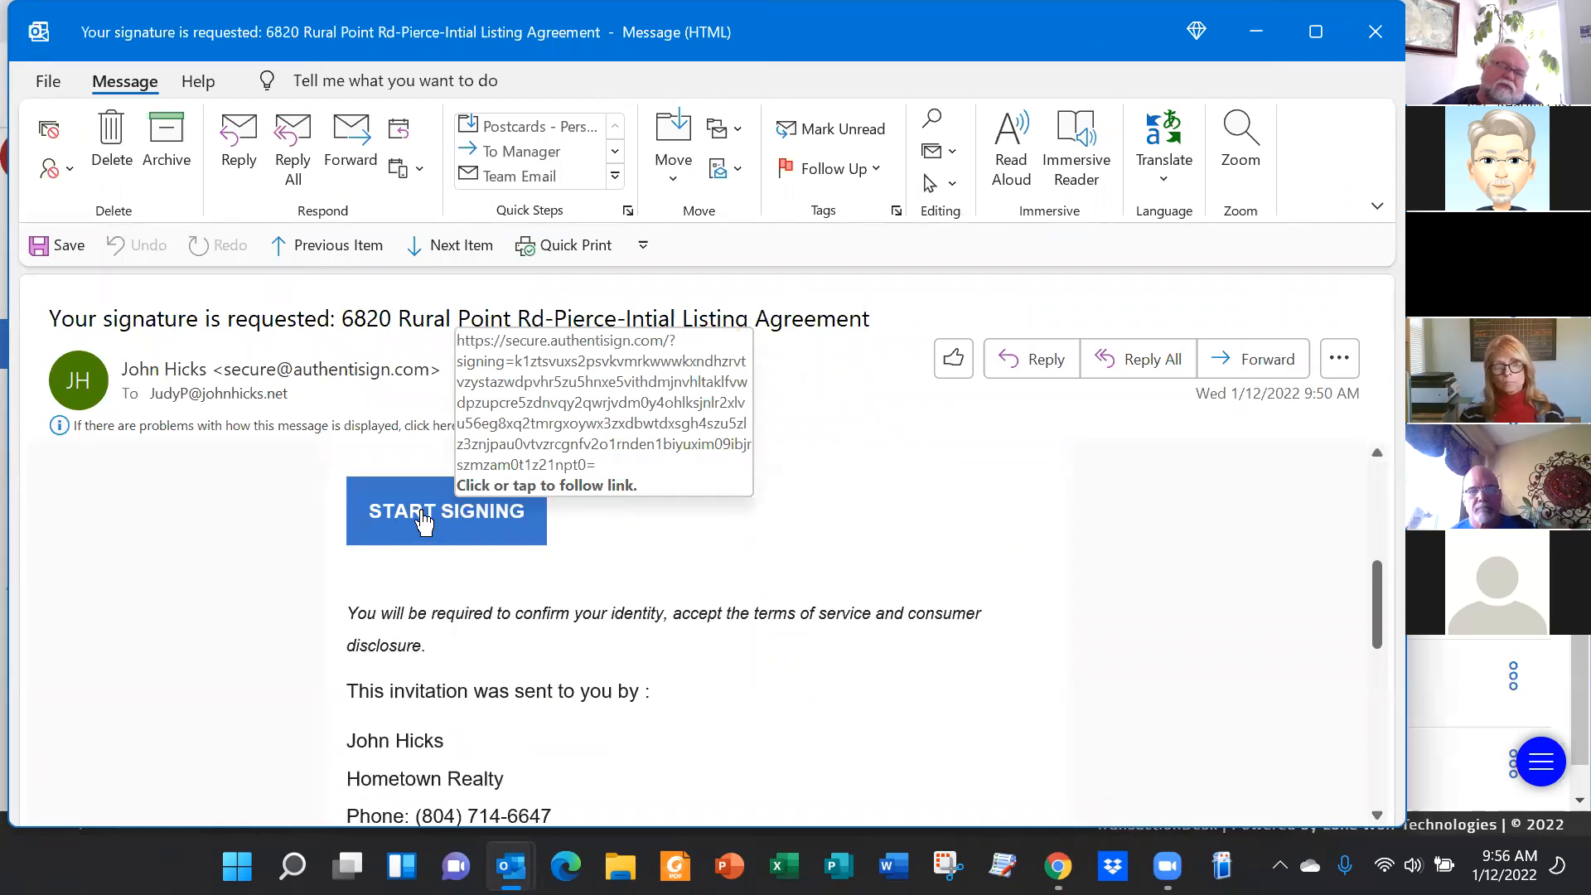
pyautogui.click(422, 521)
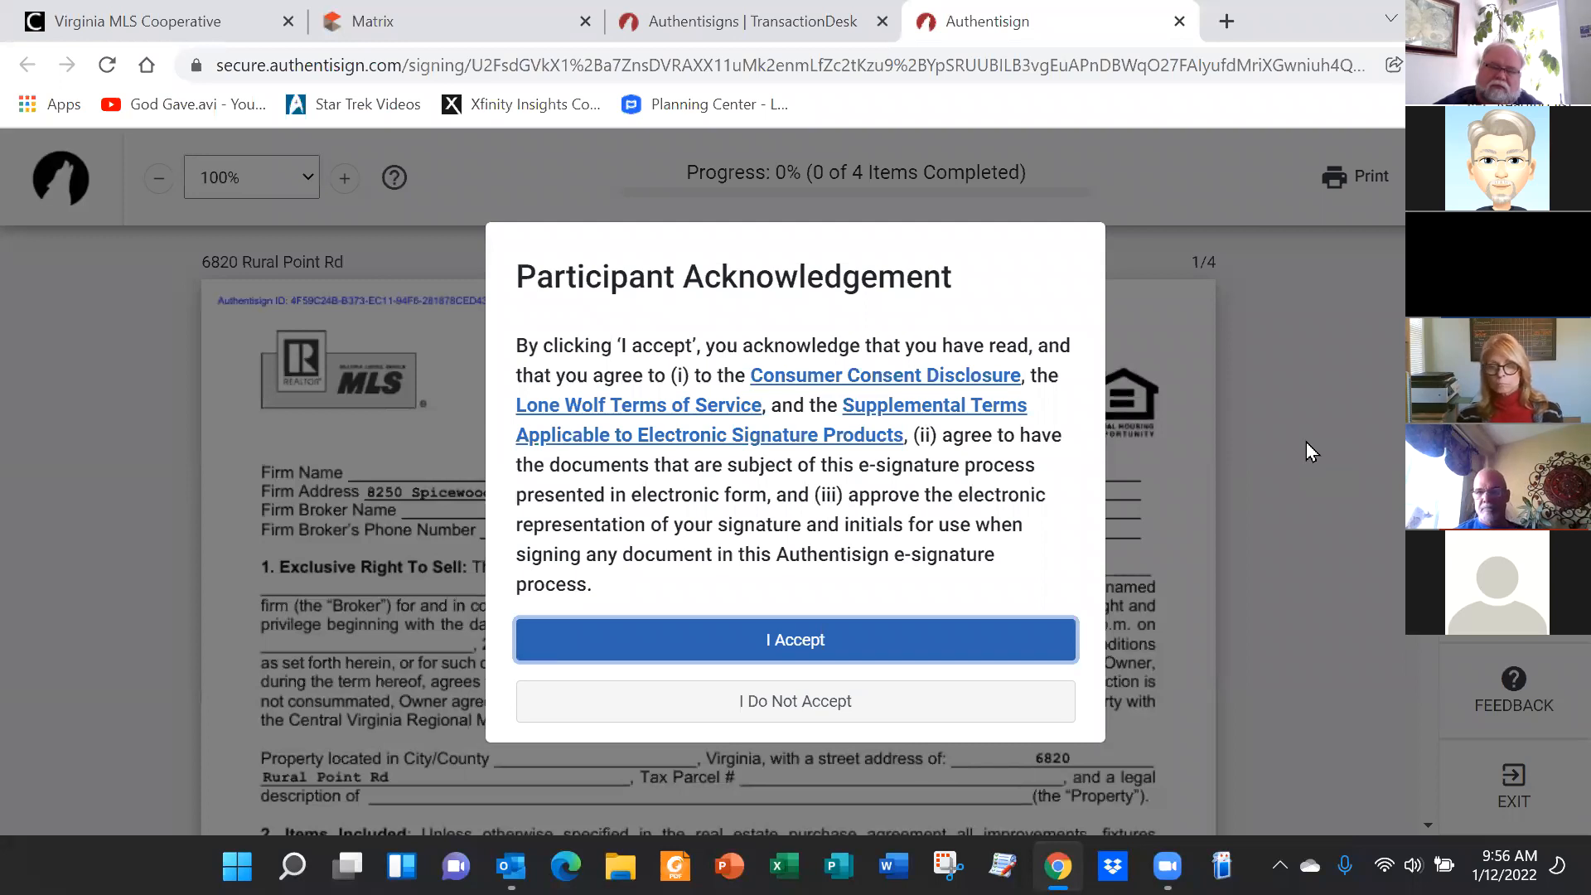
# Accept the Participant Acknowledgement and begin the first owner initials field
pyautogui.click(808, 647)
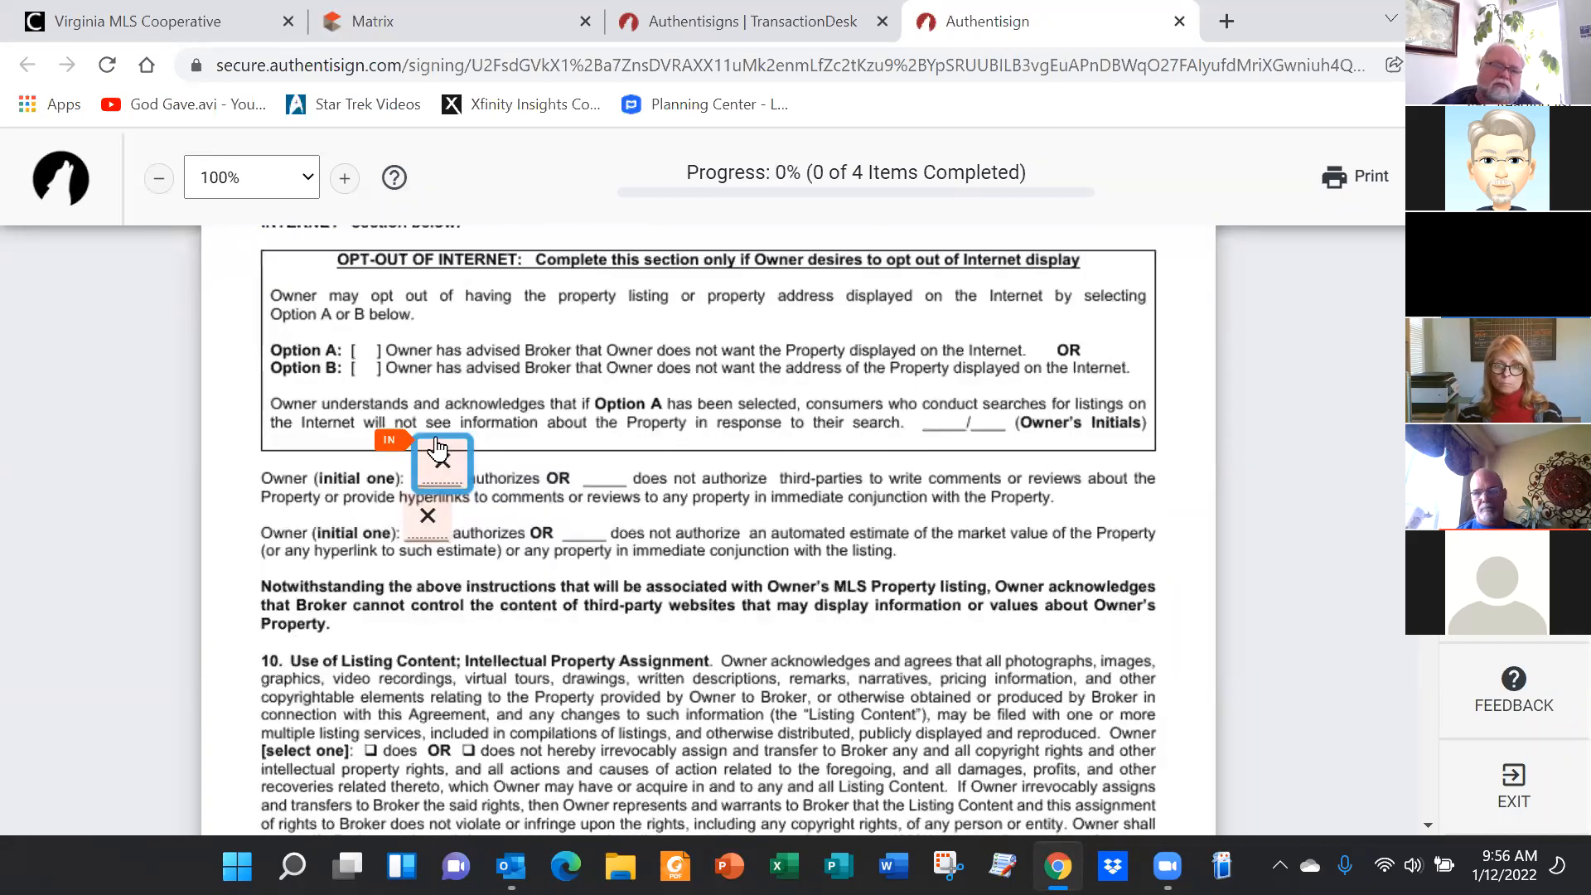
pyautogui.click(442, 464)
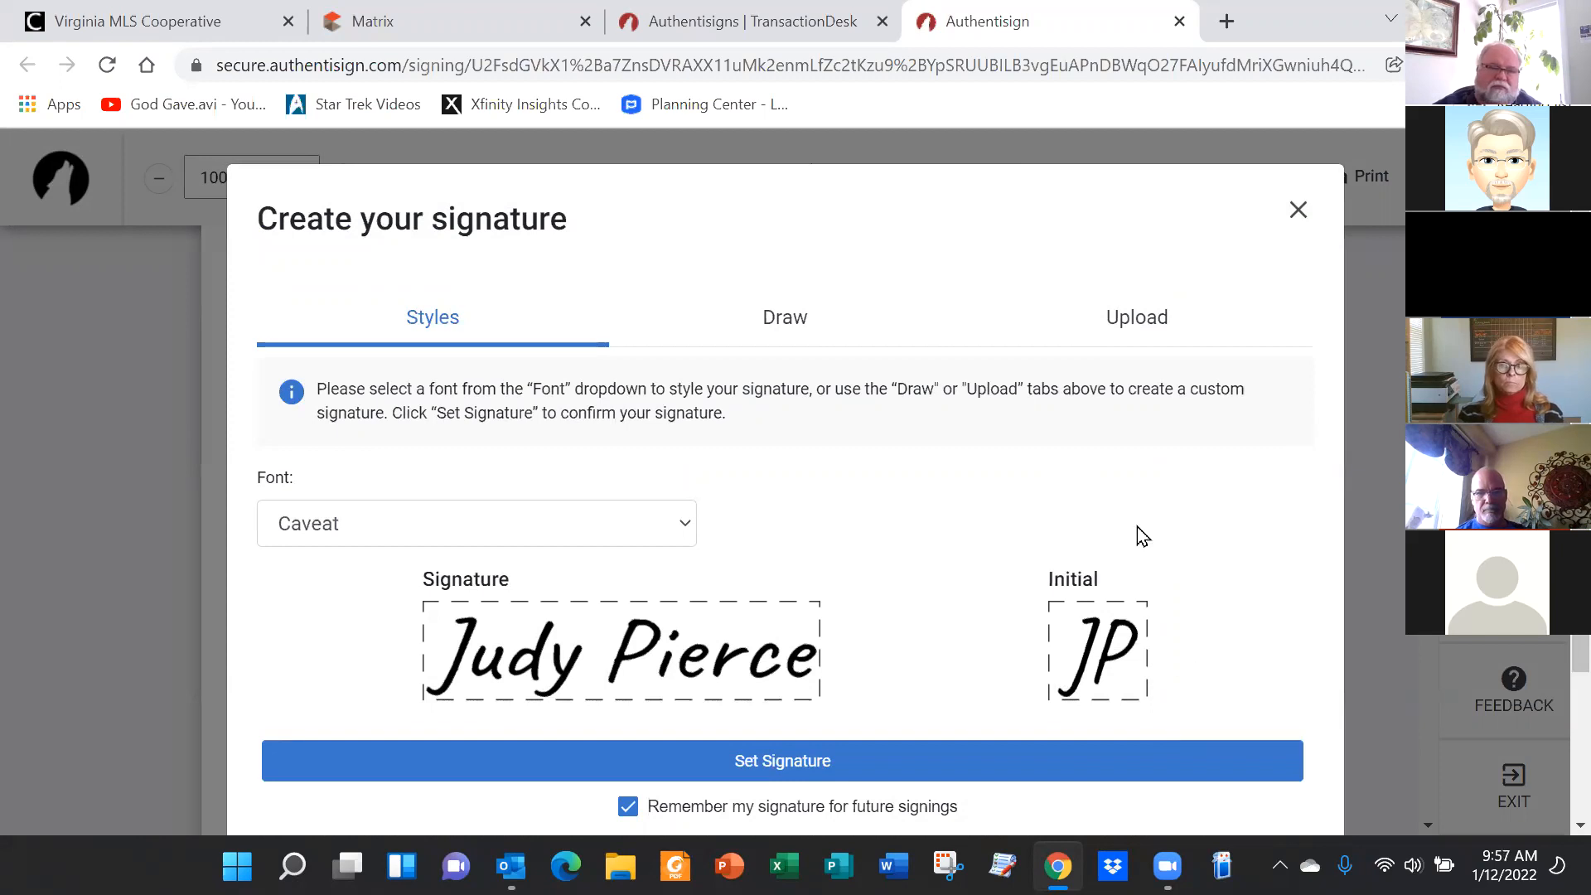
pyautogui.scroll(-3, 1141, 534)
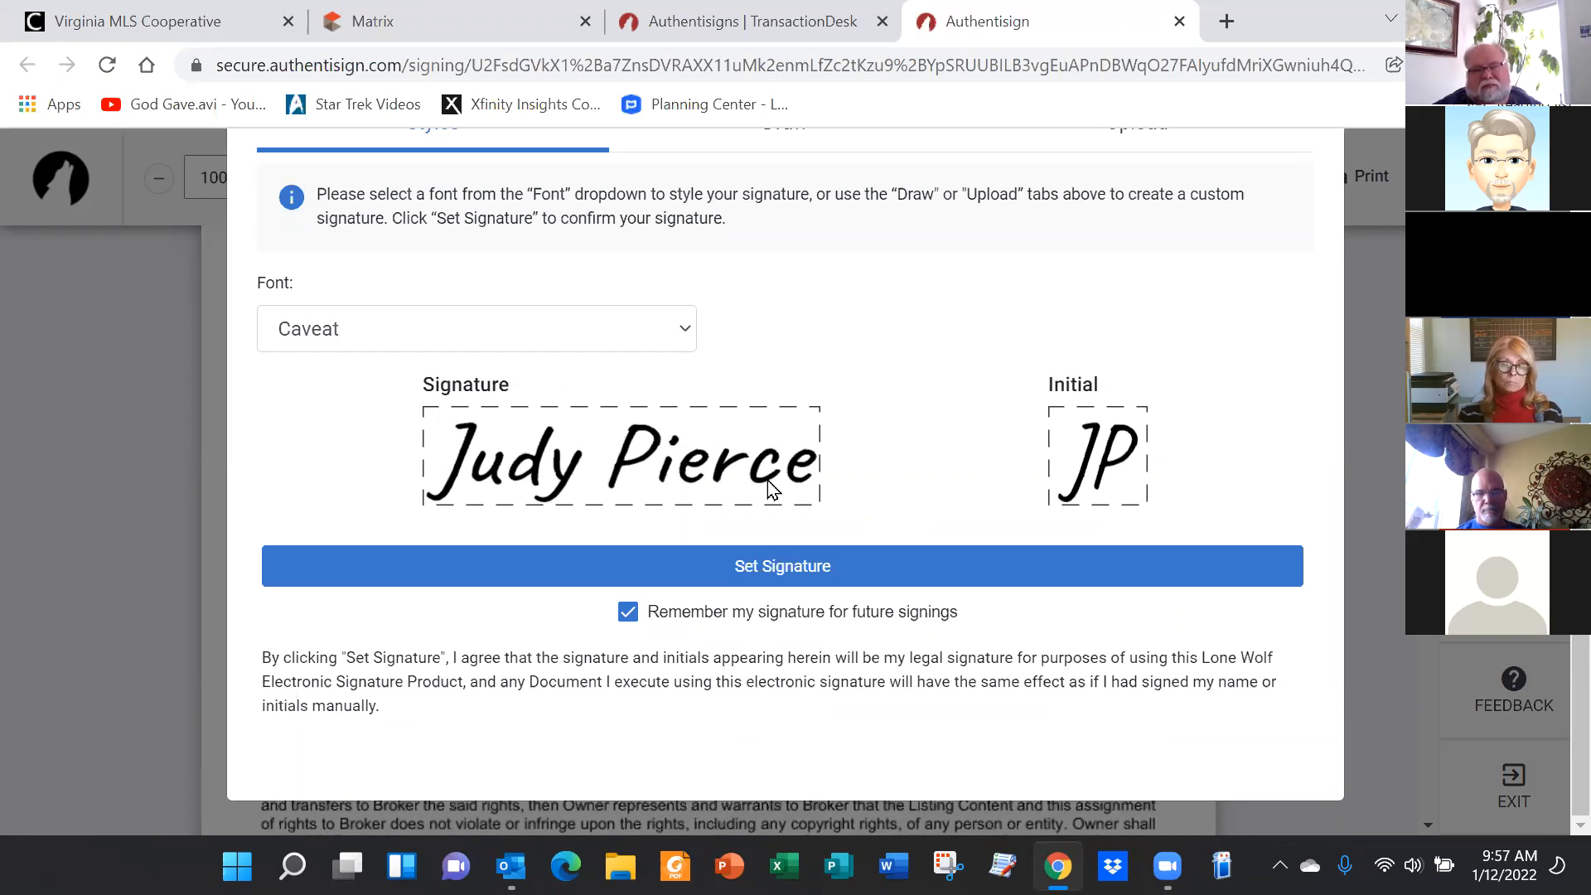
pyautogui.scroll(3, 906, 455)
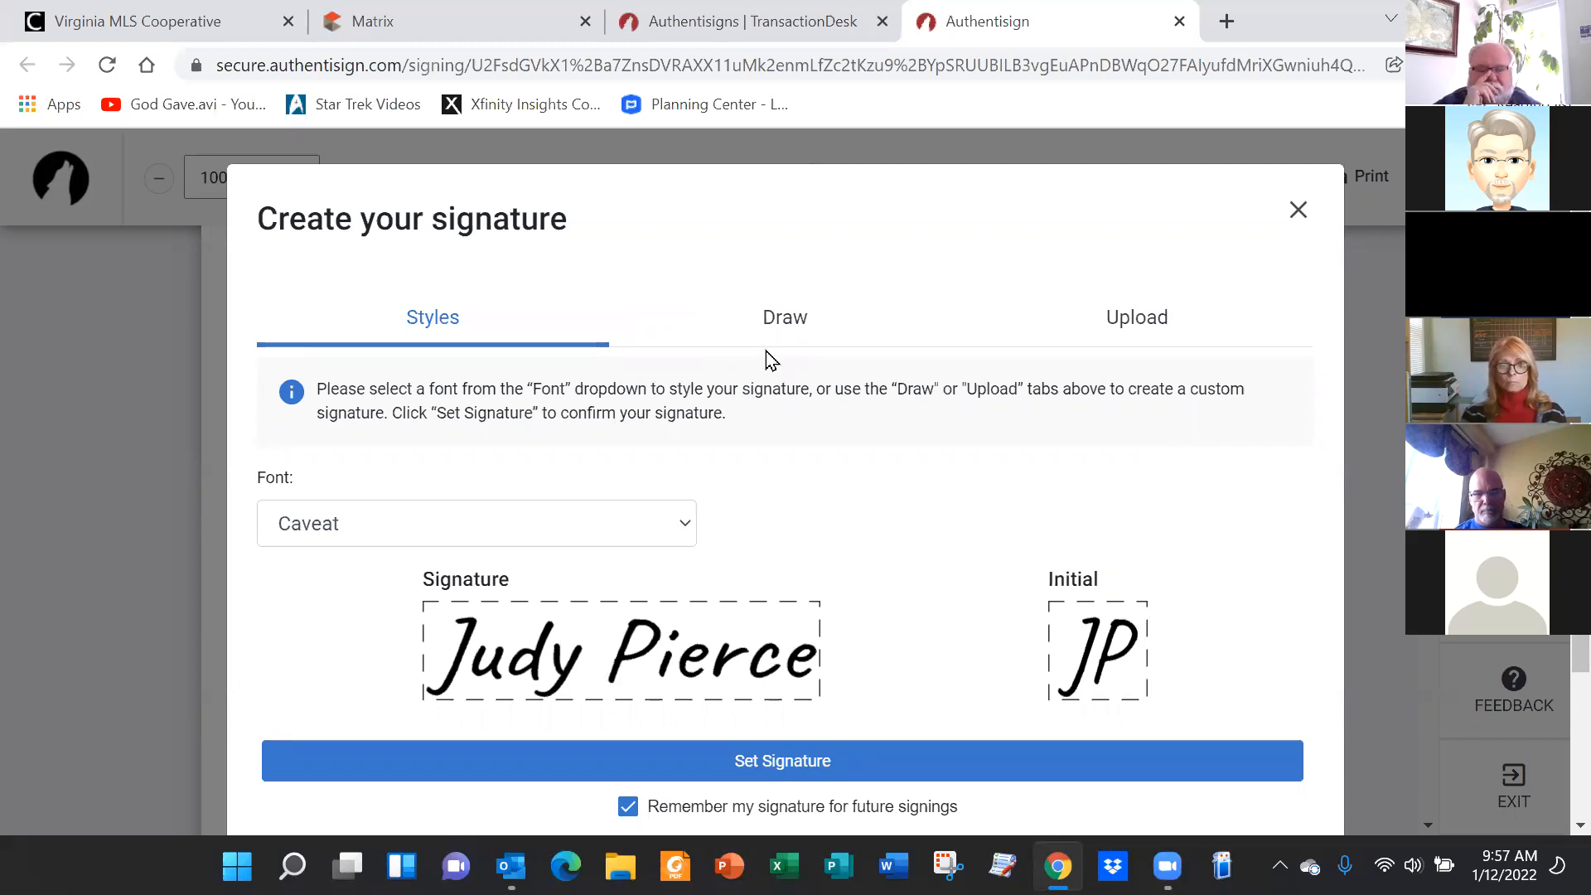
pyautogui.scroll(-2, 911, 477)
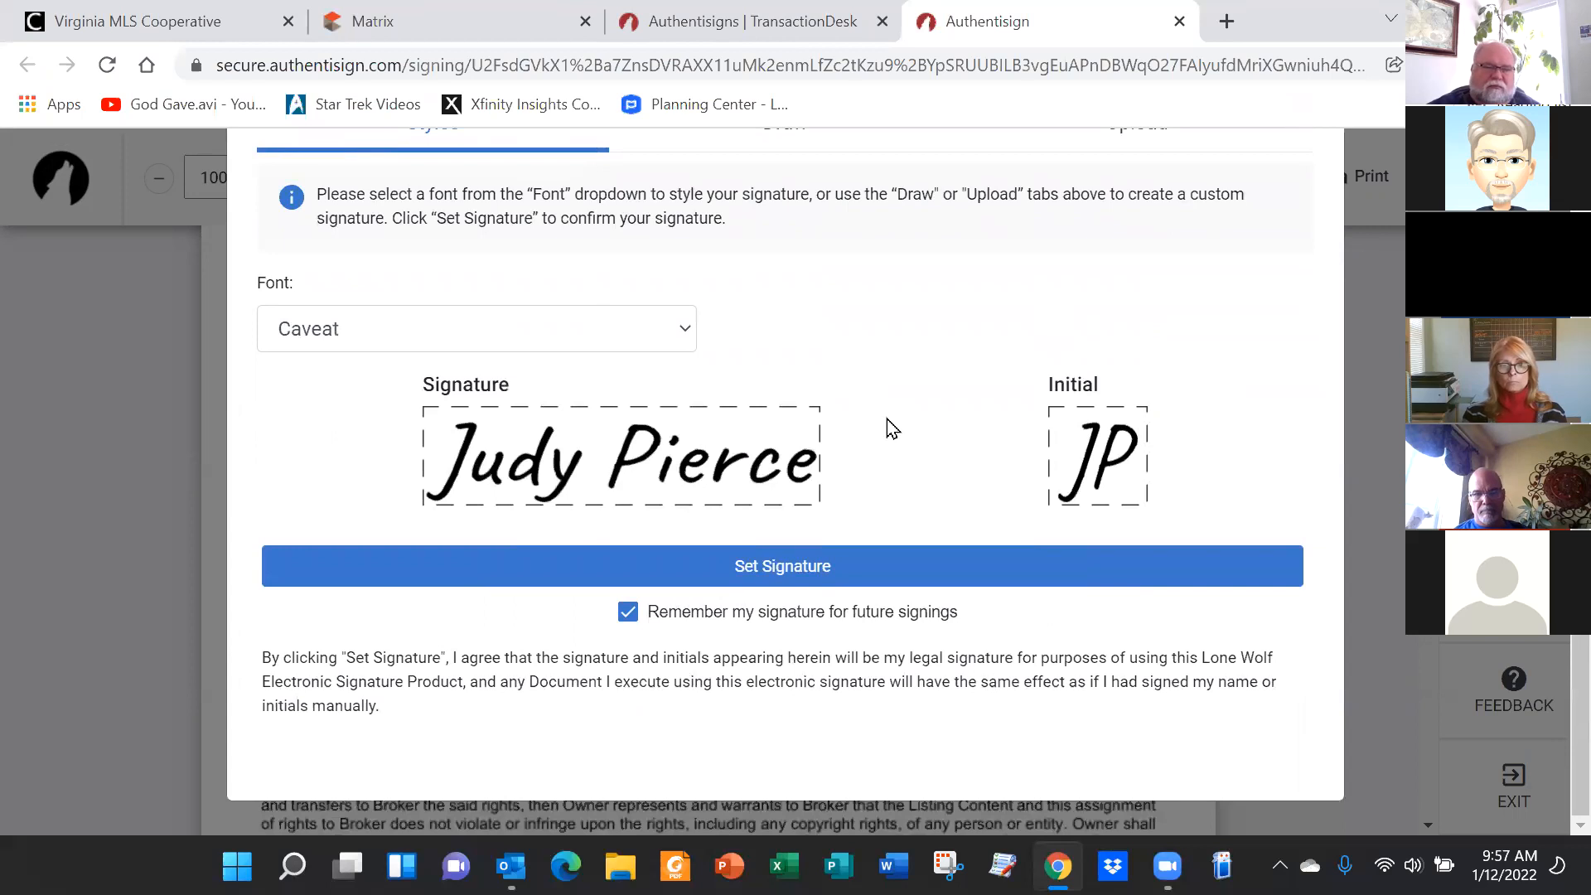
pyautogui.scroll(2, 916, 429)
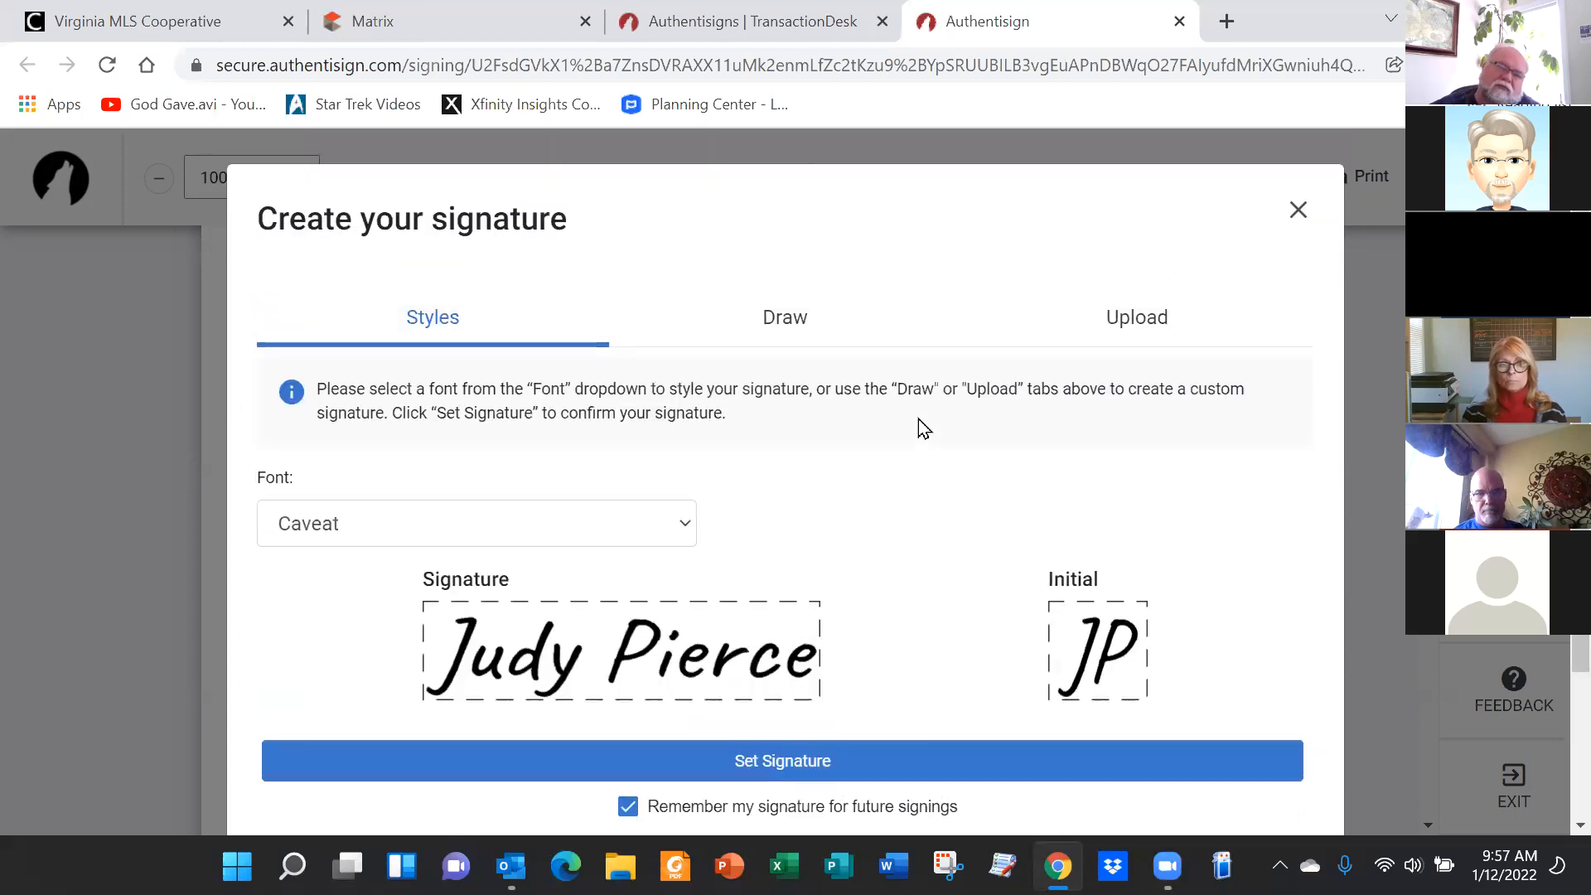
pyautogui.click(1297, 210)
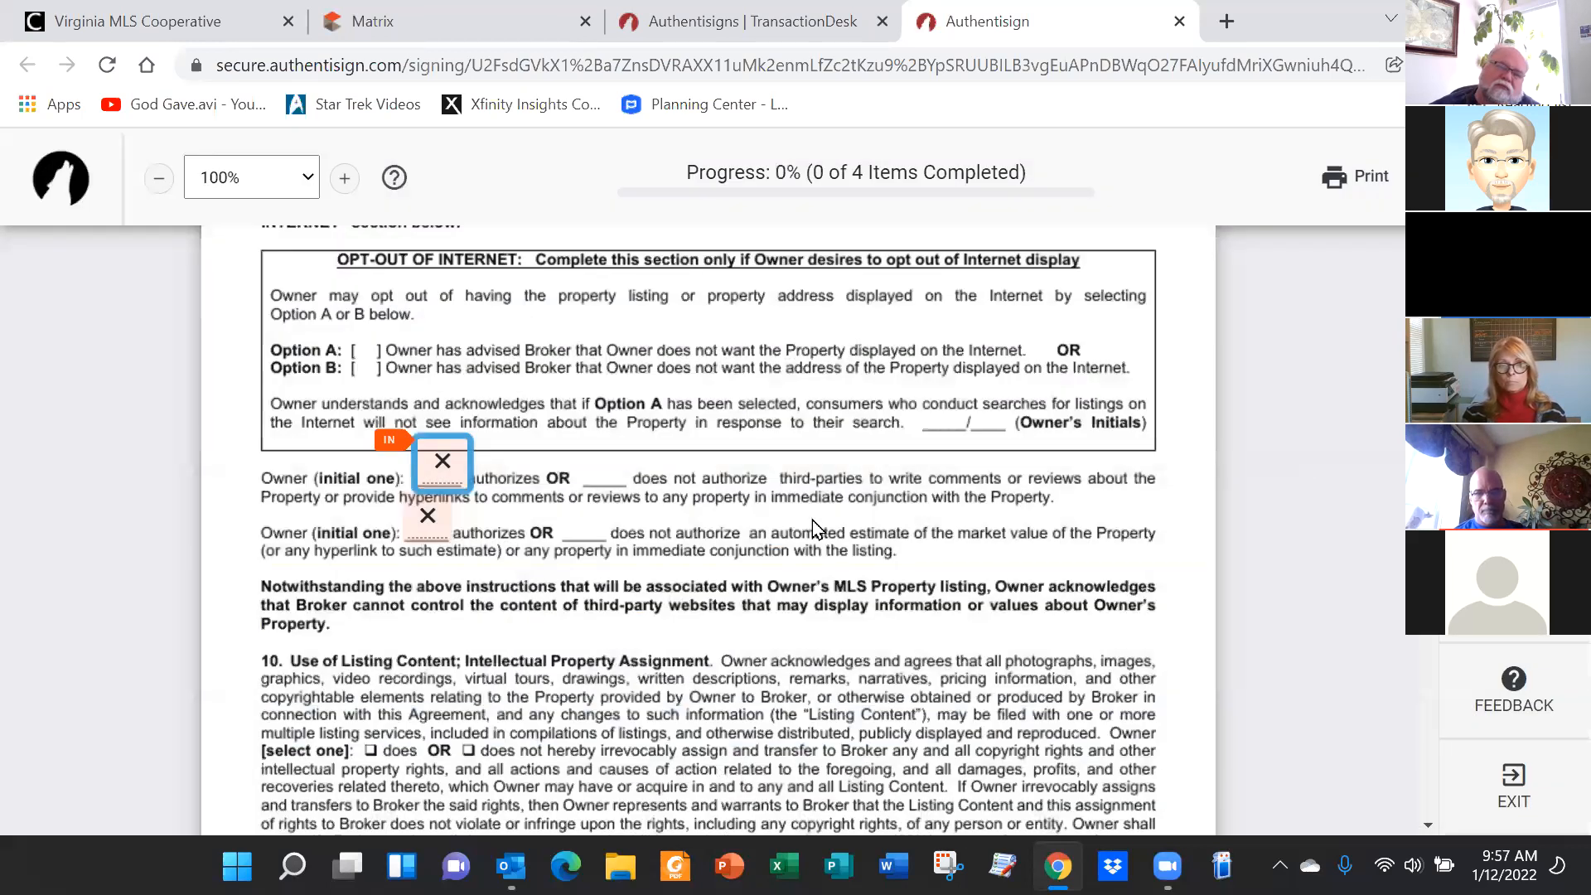
pyautogui.click(426, 516)
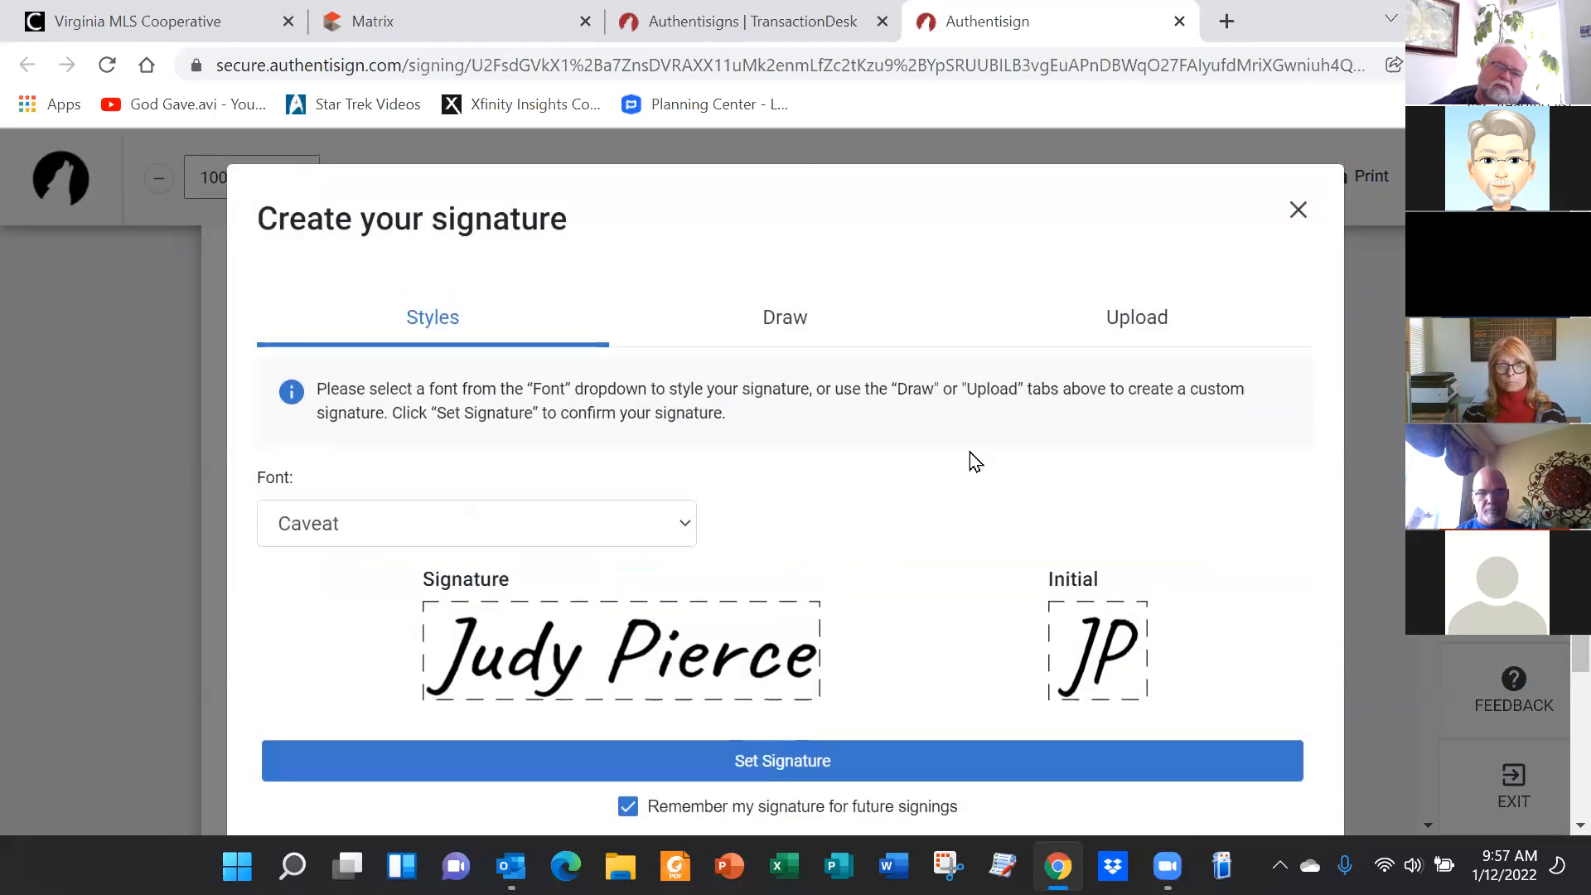
pyautogui.click(1296, 213)
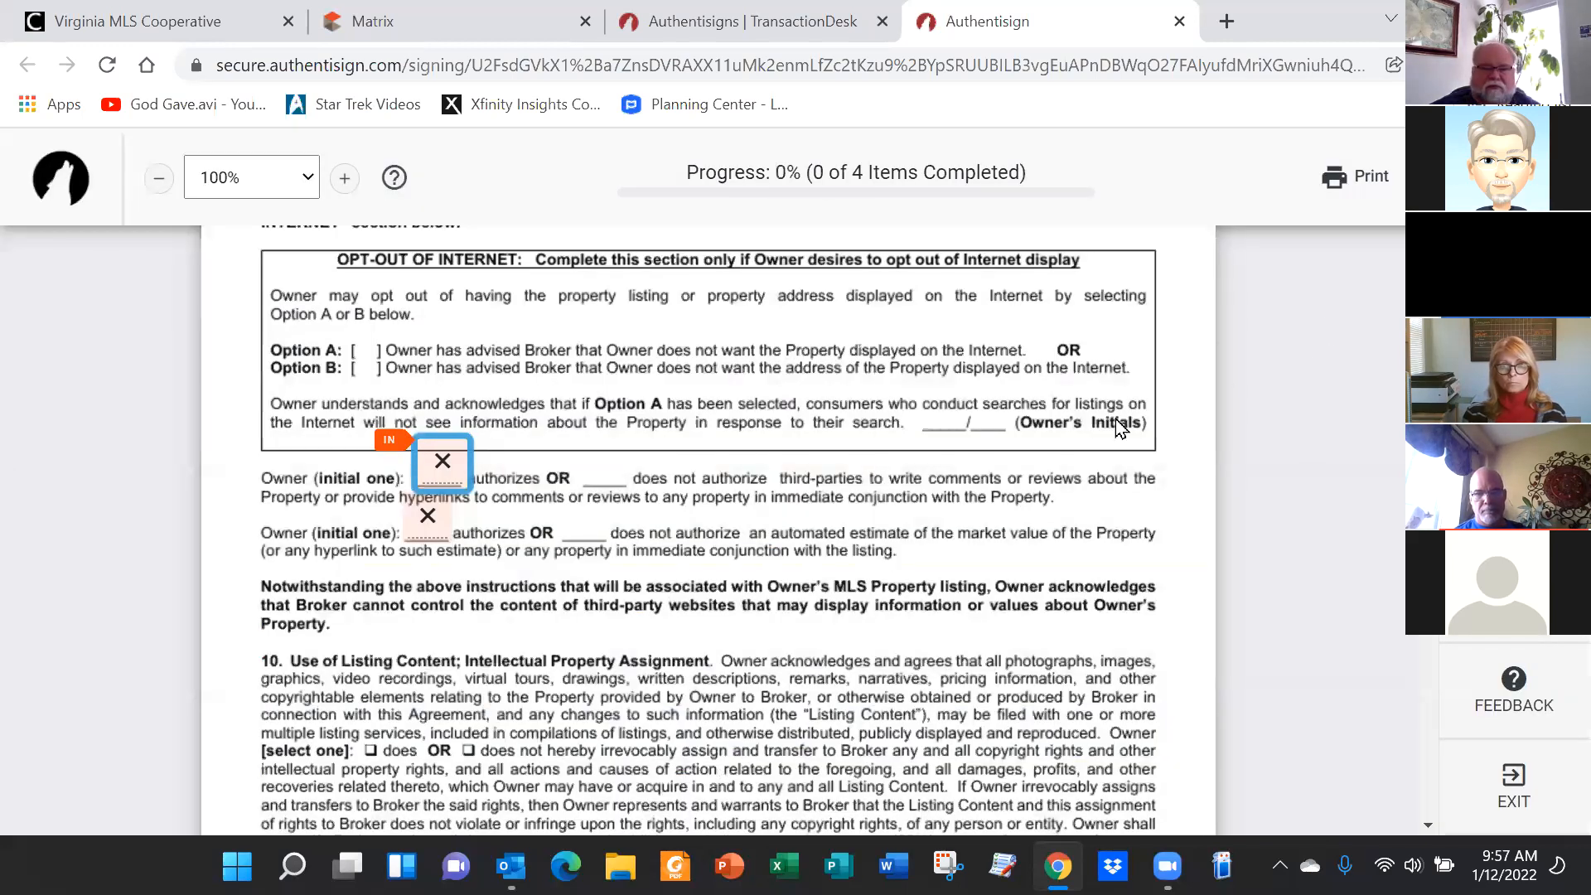
pyautogui.click(429, 522)
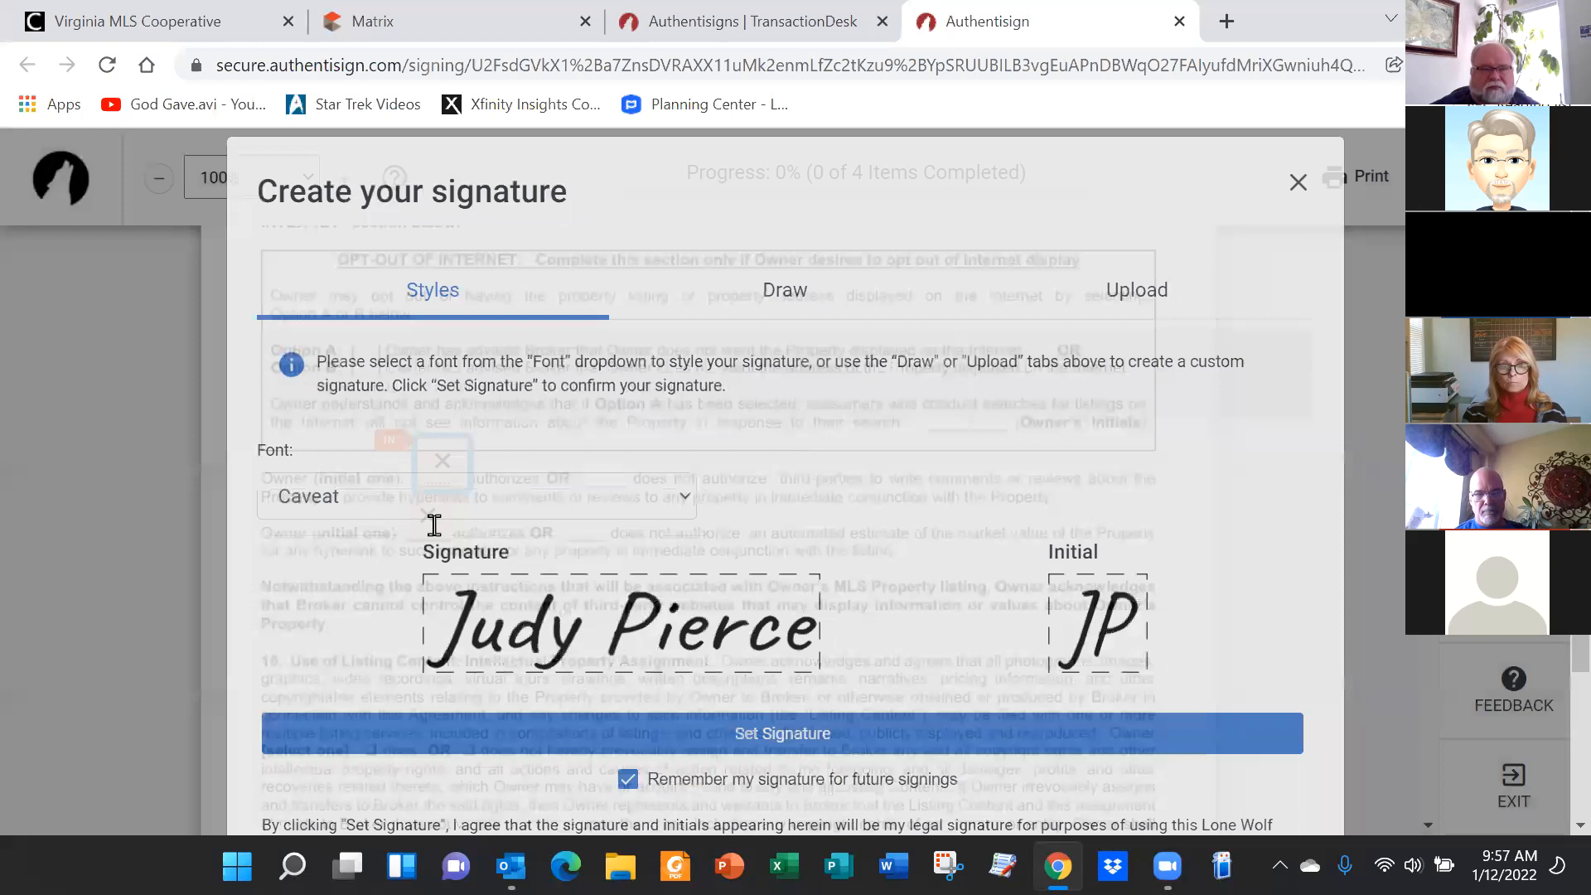
pyautogui.scroll(-2, 1069, 389)
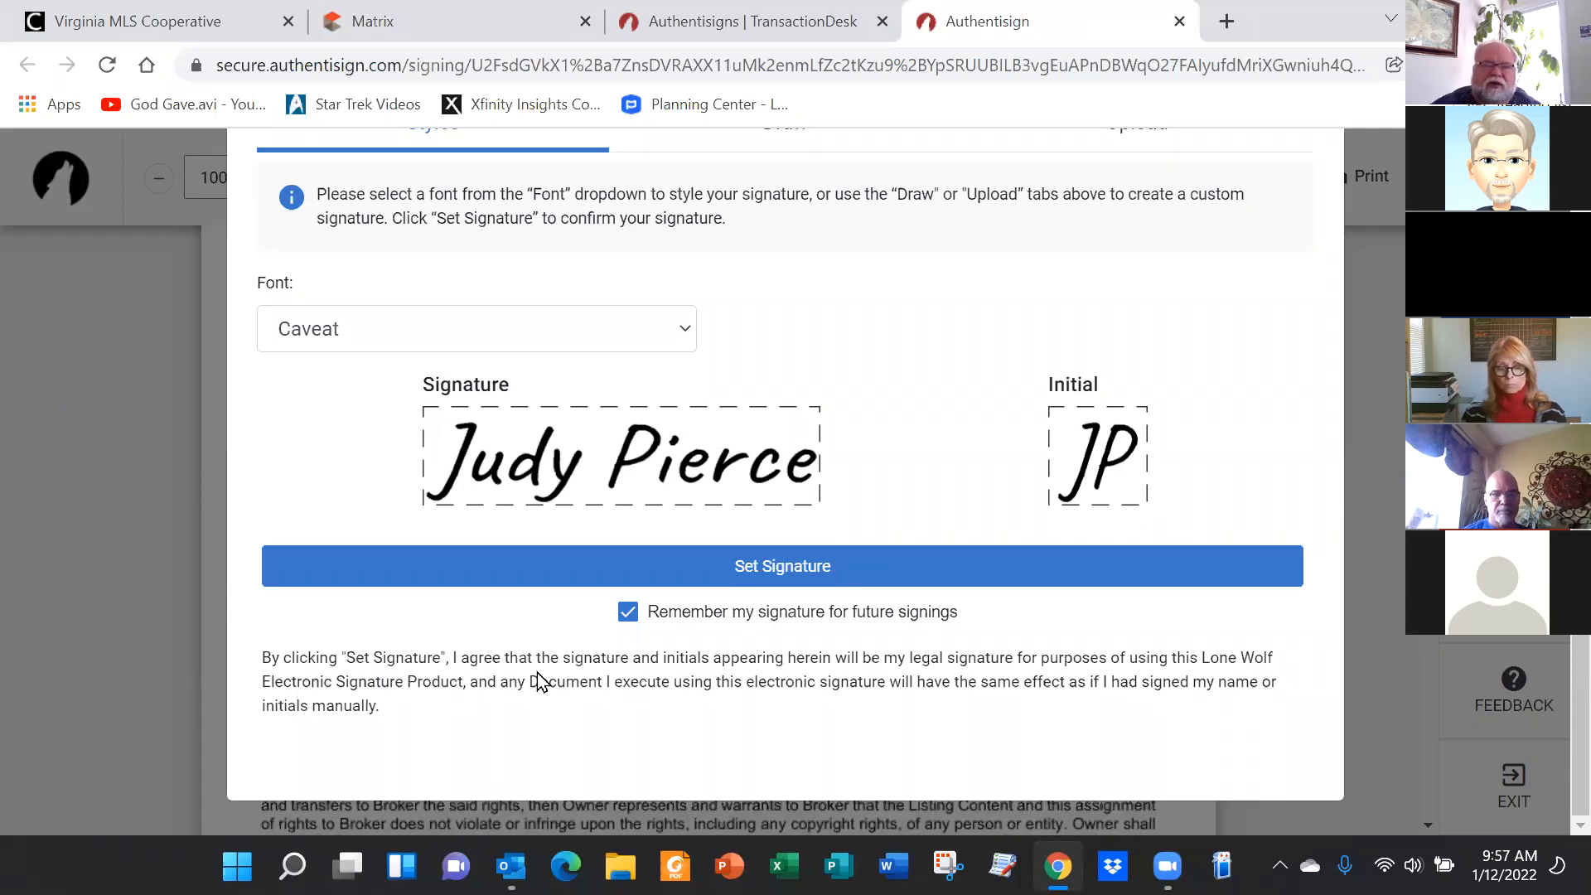
# Adopt the styled signature and sign the owner signature line on page 4
pyautogui.click(764, 565)
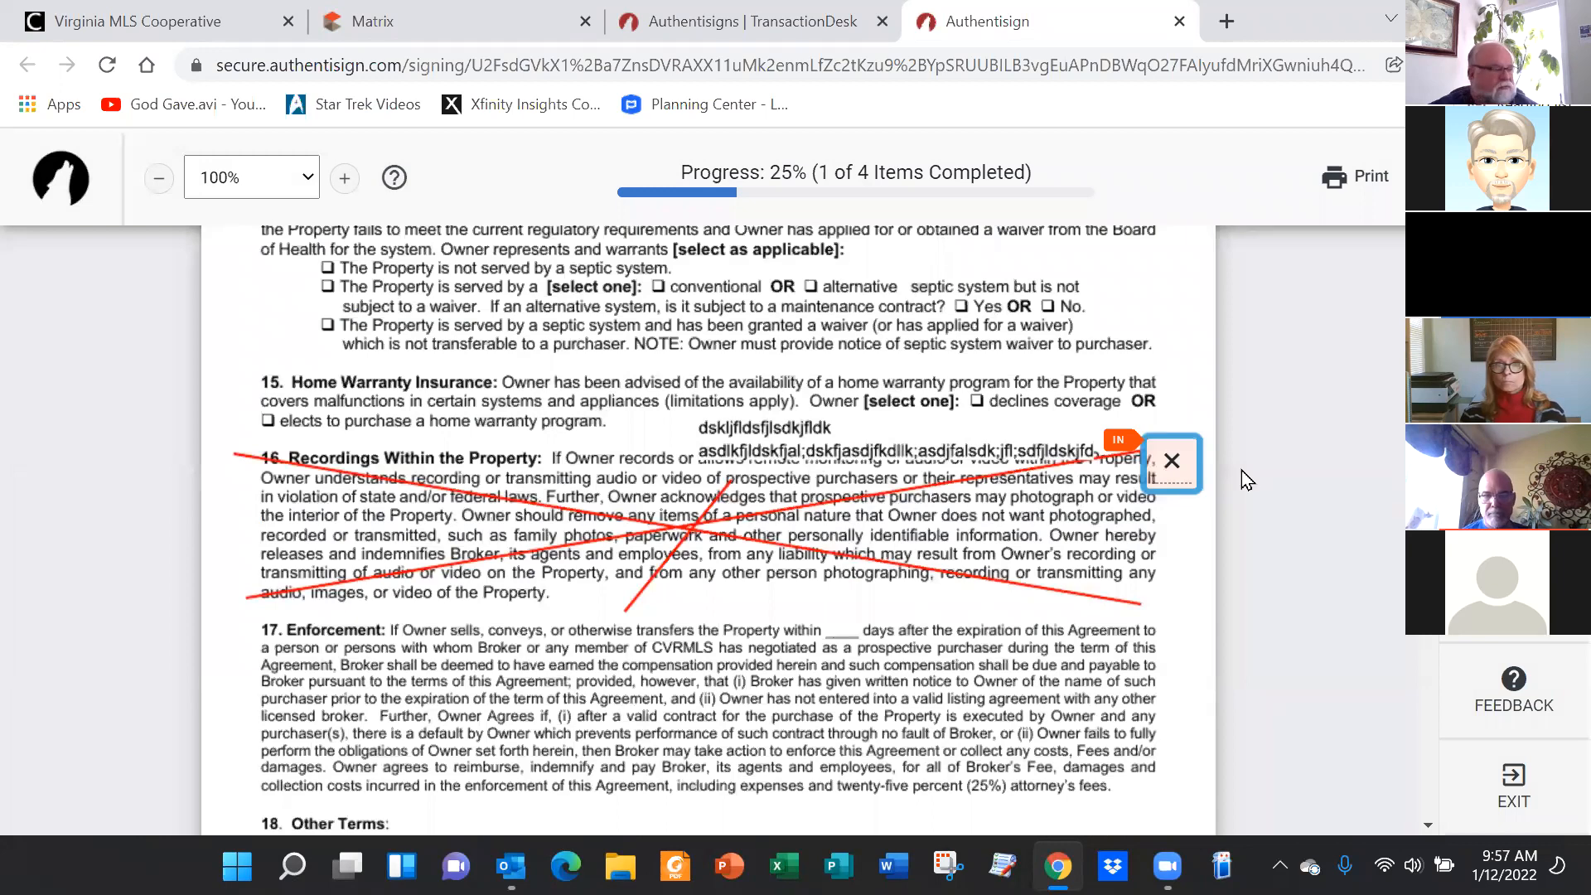
pyautogui.scroll(-2, 777, 599)
pyautogui.scroll(-20, 777, 599)
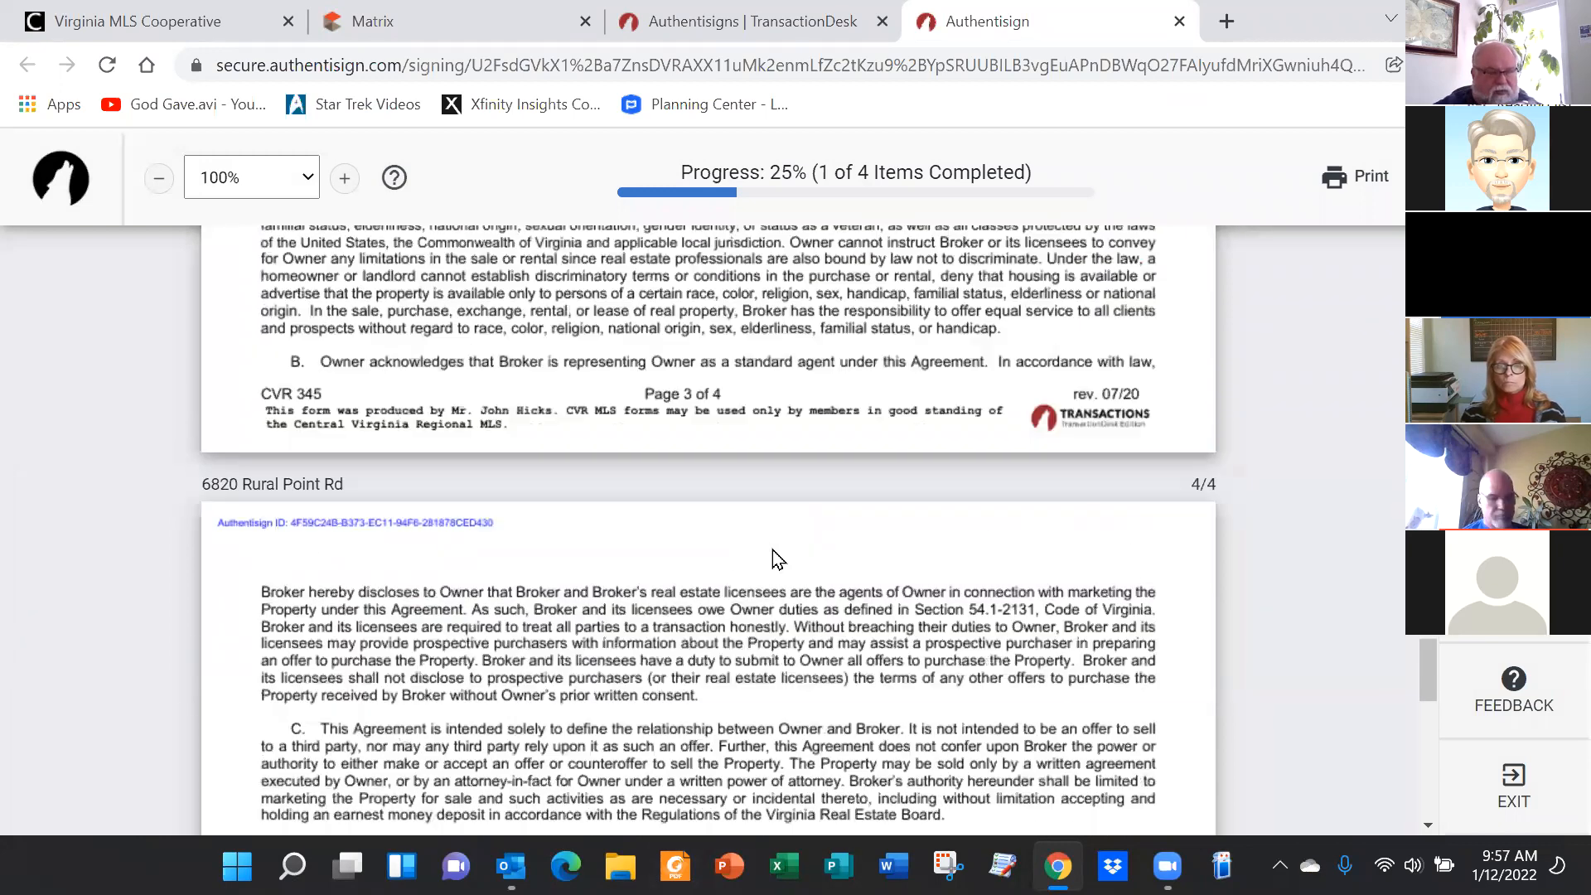
pyautogui.scroll(-2, 811, 514)
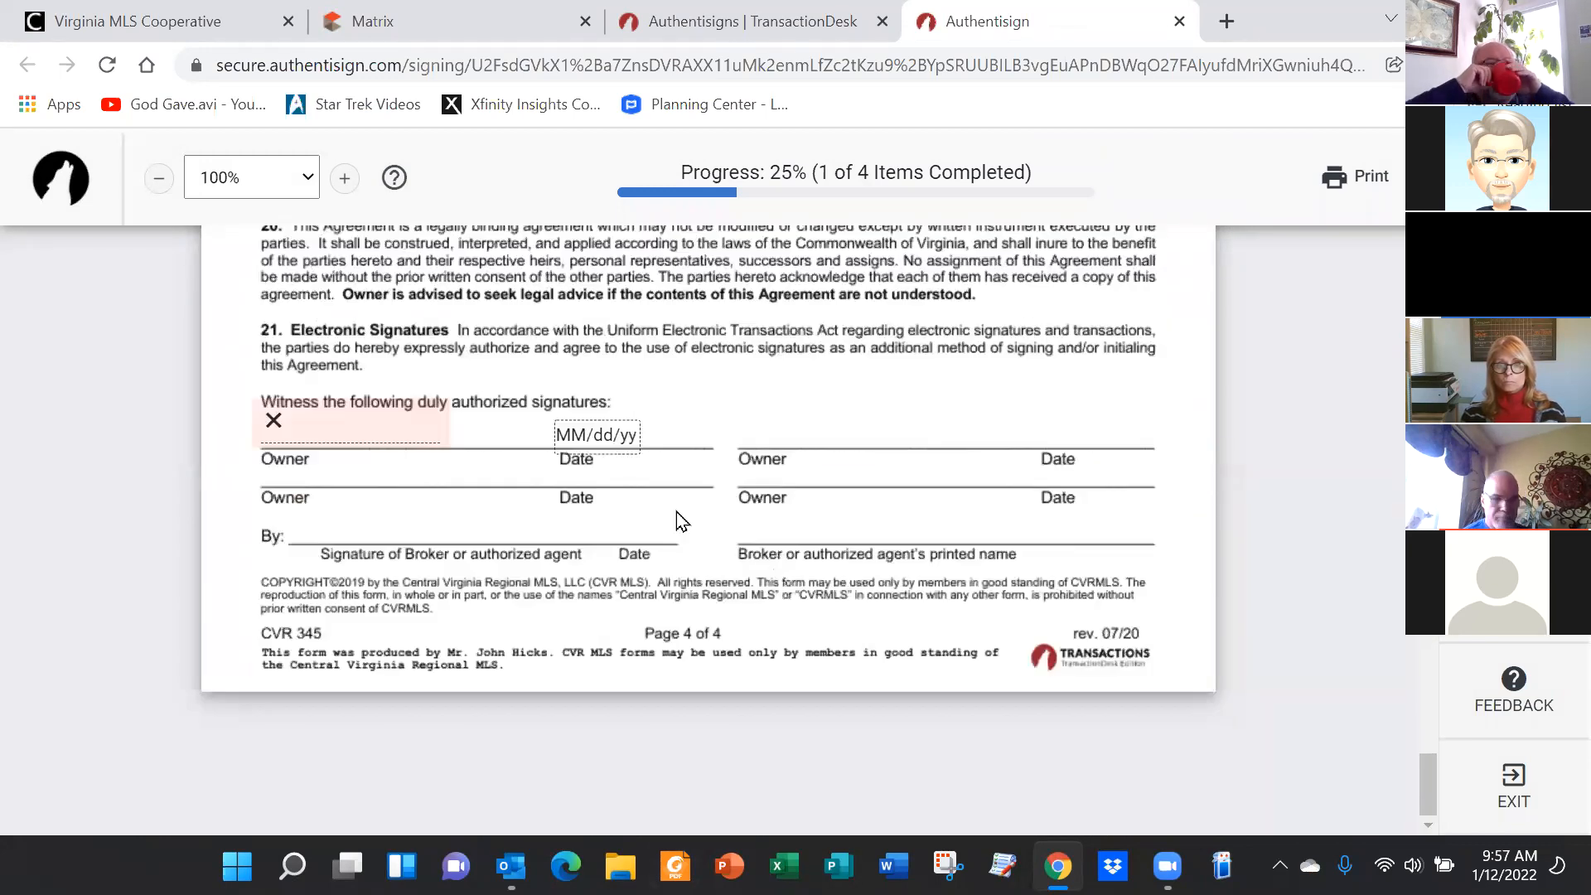
pyautogui.click(358, 438)
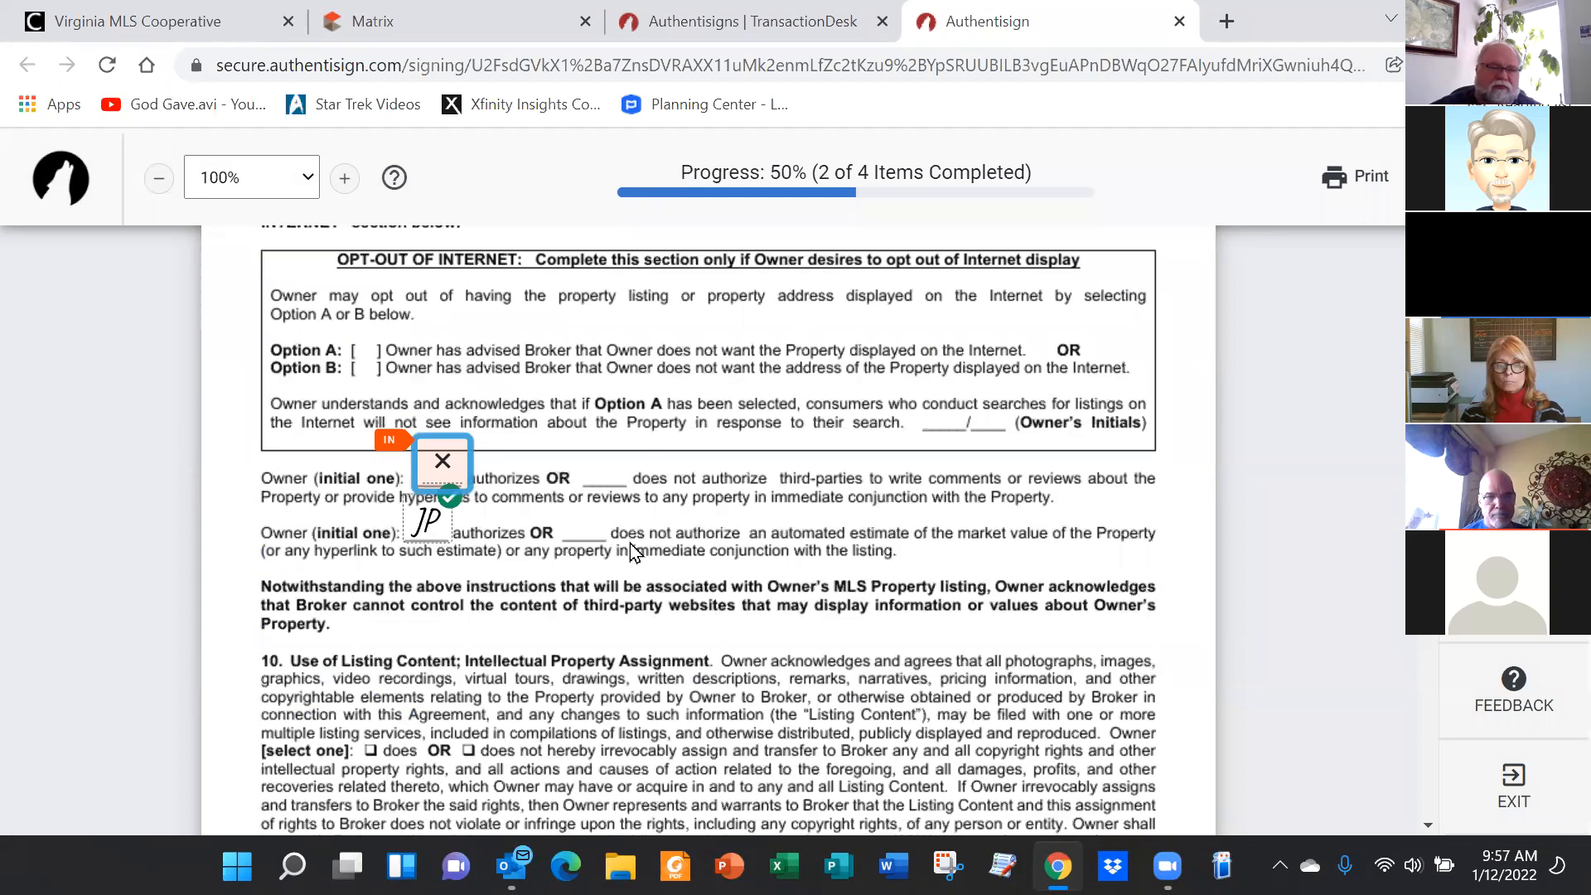
# Initial the owner choice authorizing third-party comments, reaching 4 of 4 items
pyautogui.click(432, 464)
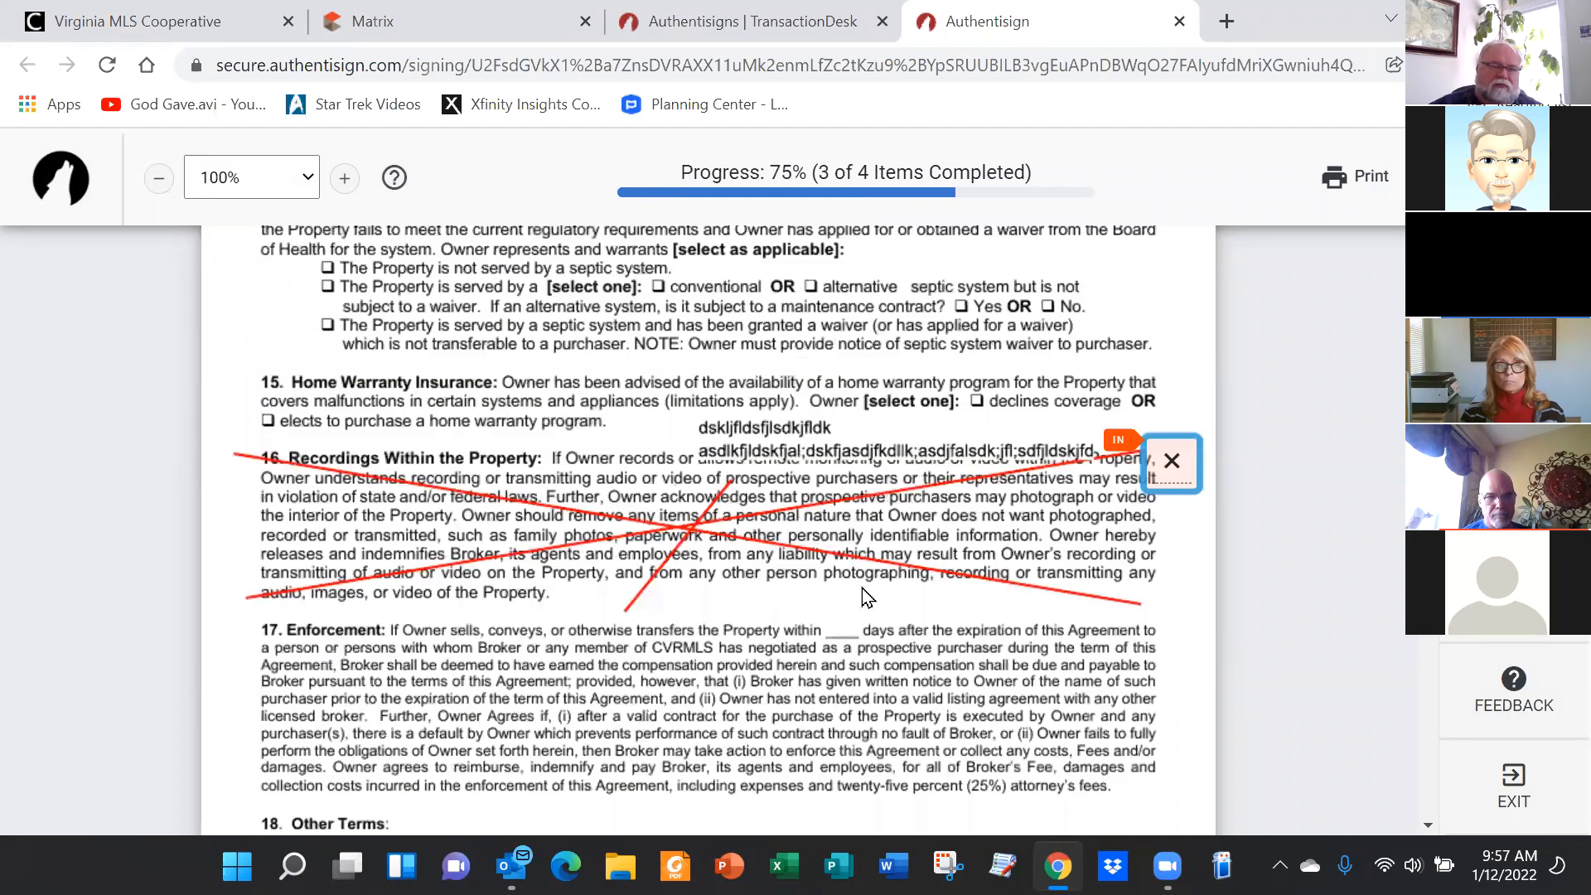
pyautogui.scroll(-20, 802, 534)
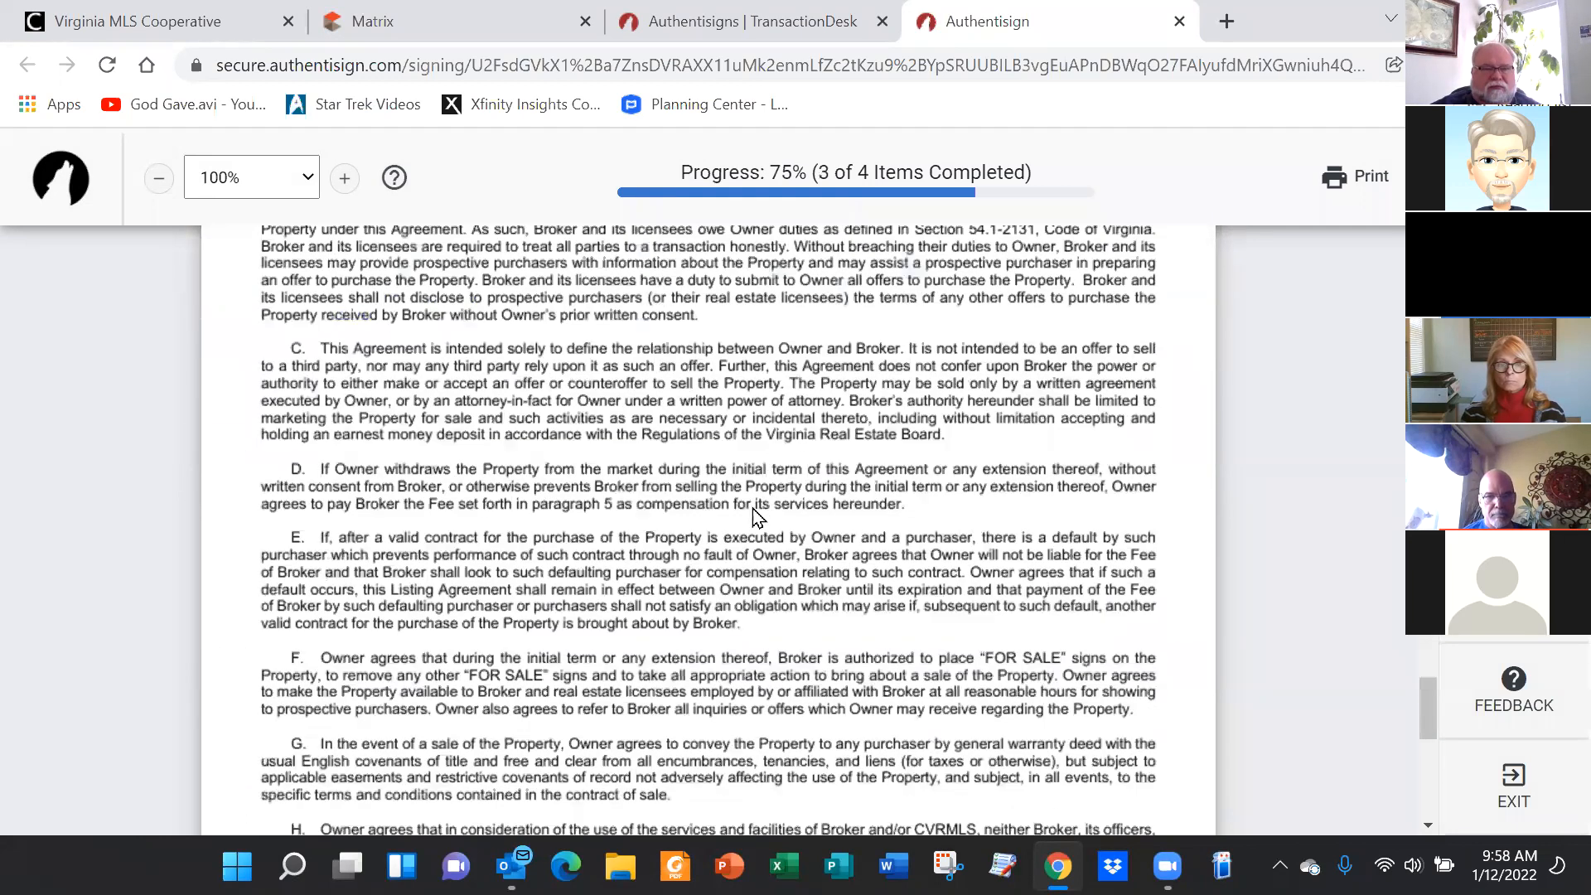
pyautogui.scroll(15, 758, 499)
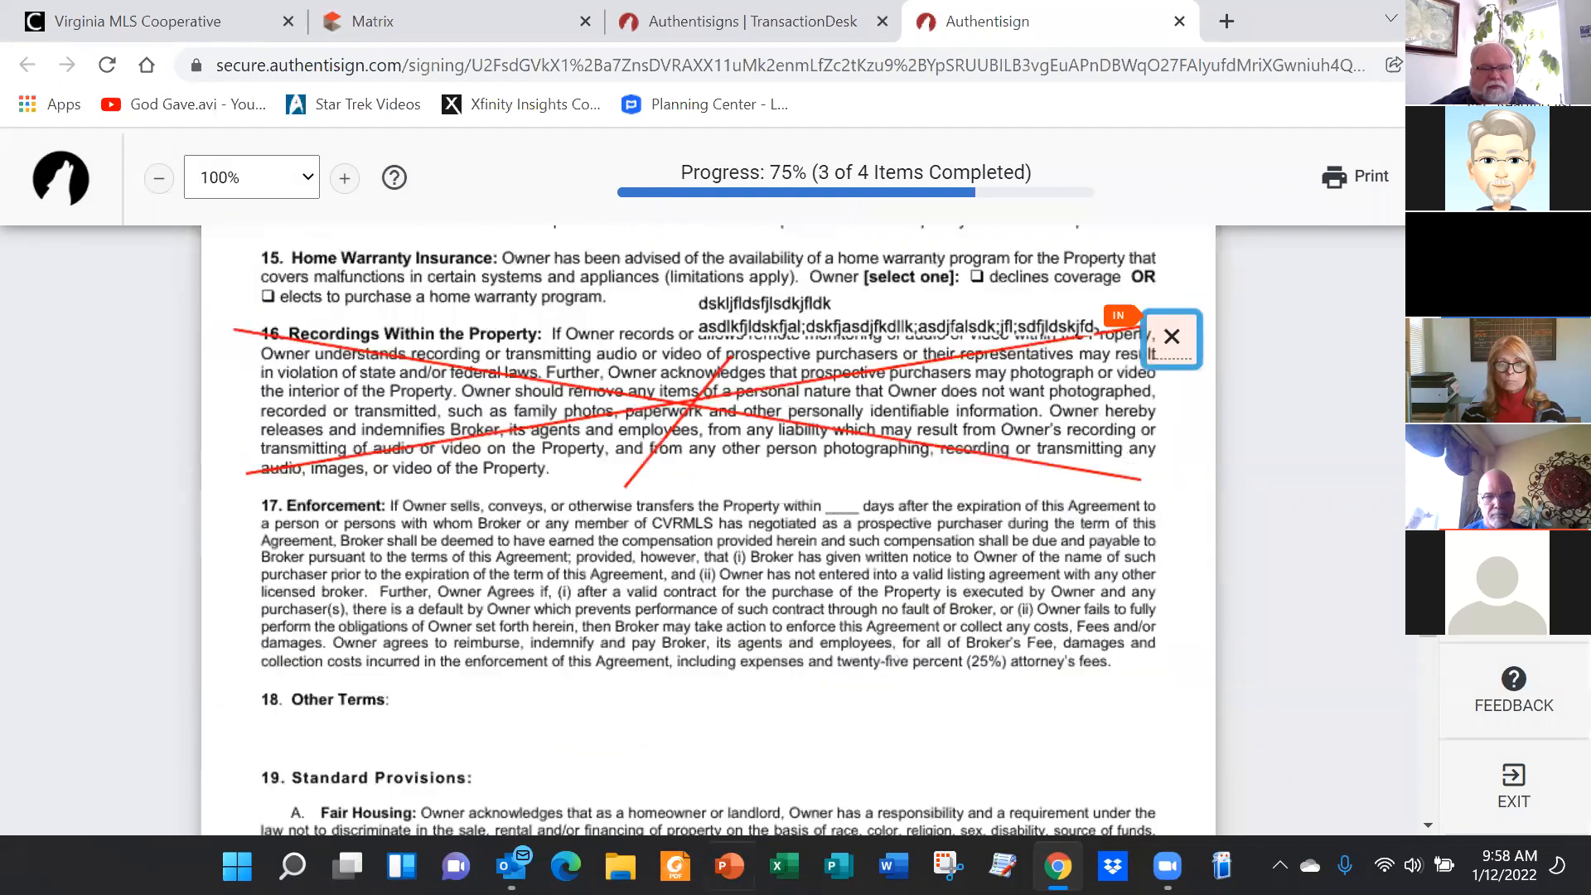
pyautogui.scroll(8, 800, 543)
pyautogui.scroll(-5, 1213, 621)
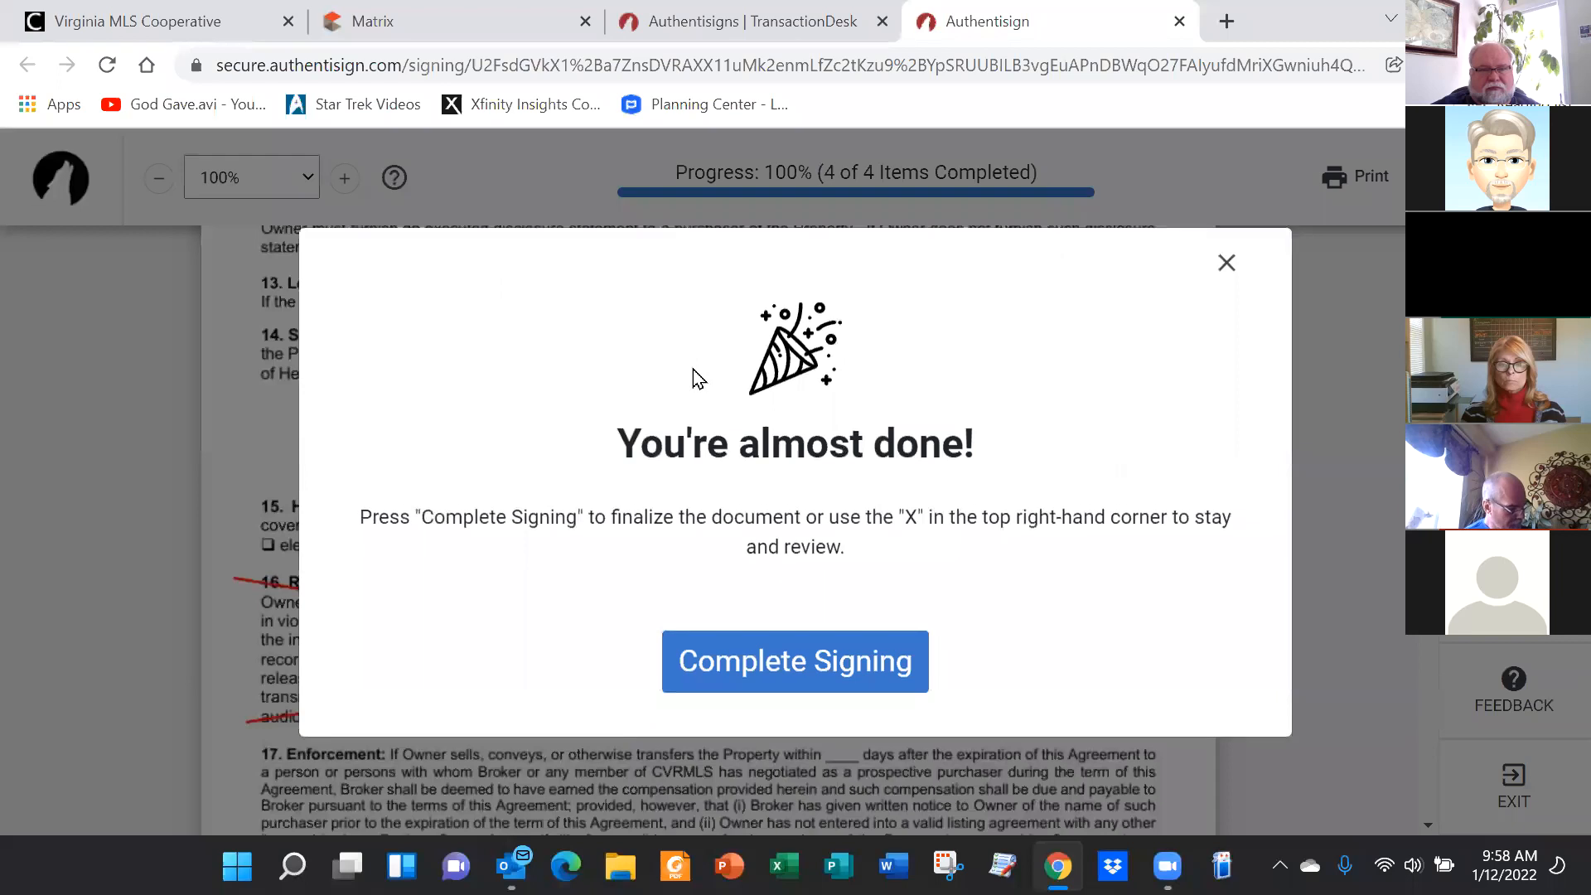
# Submit the client's completed signing and close the Authentisign tab
pyautogui.click(762, 662)
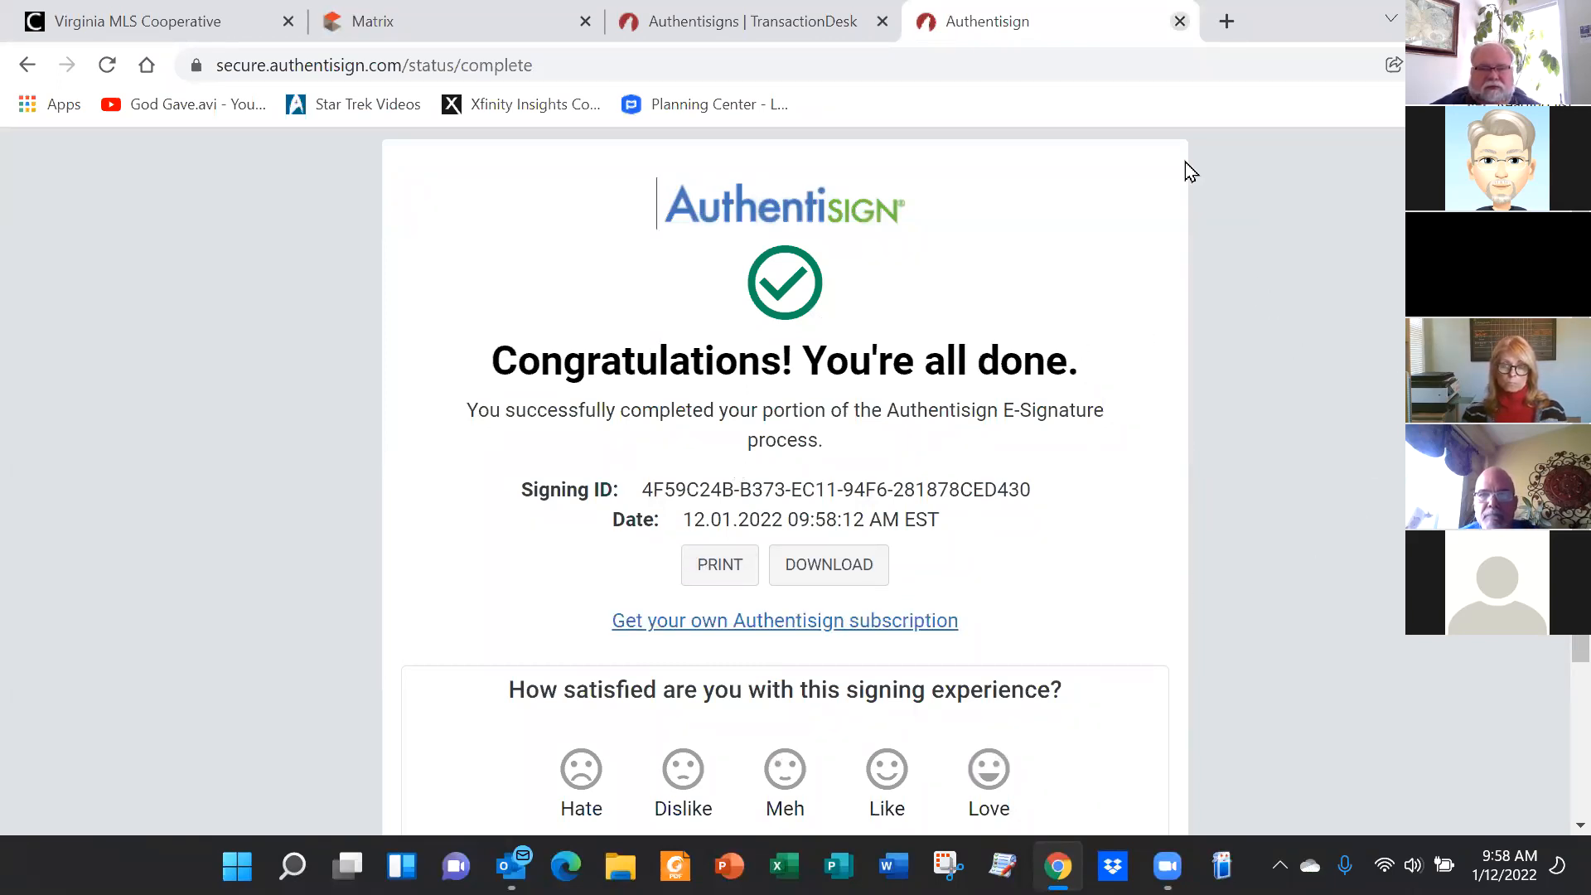
pyautogui.hotkey('ctrl', 'w')
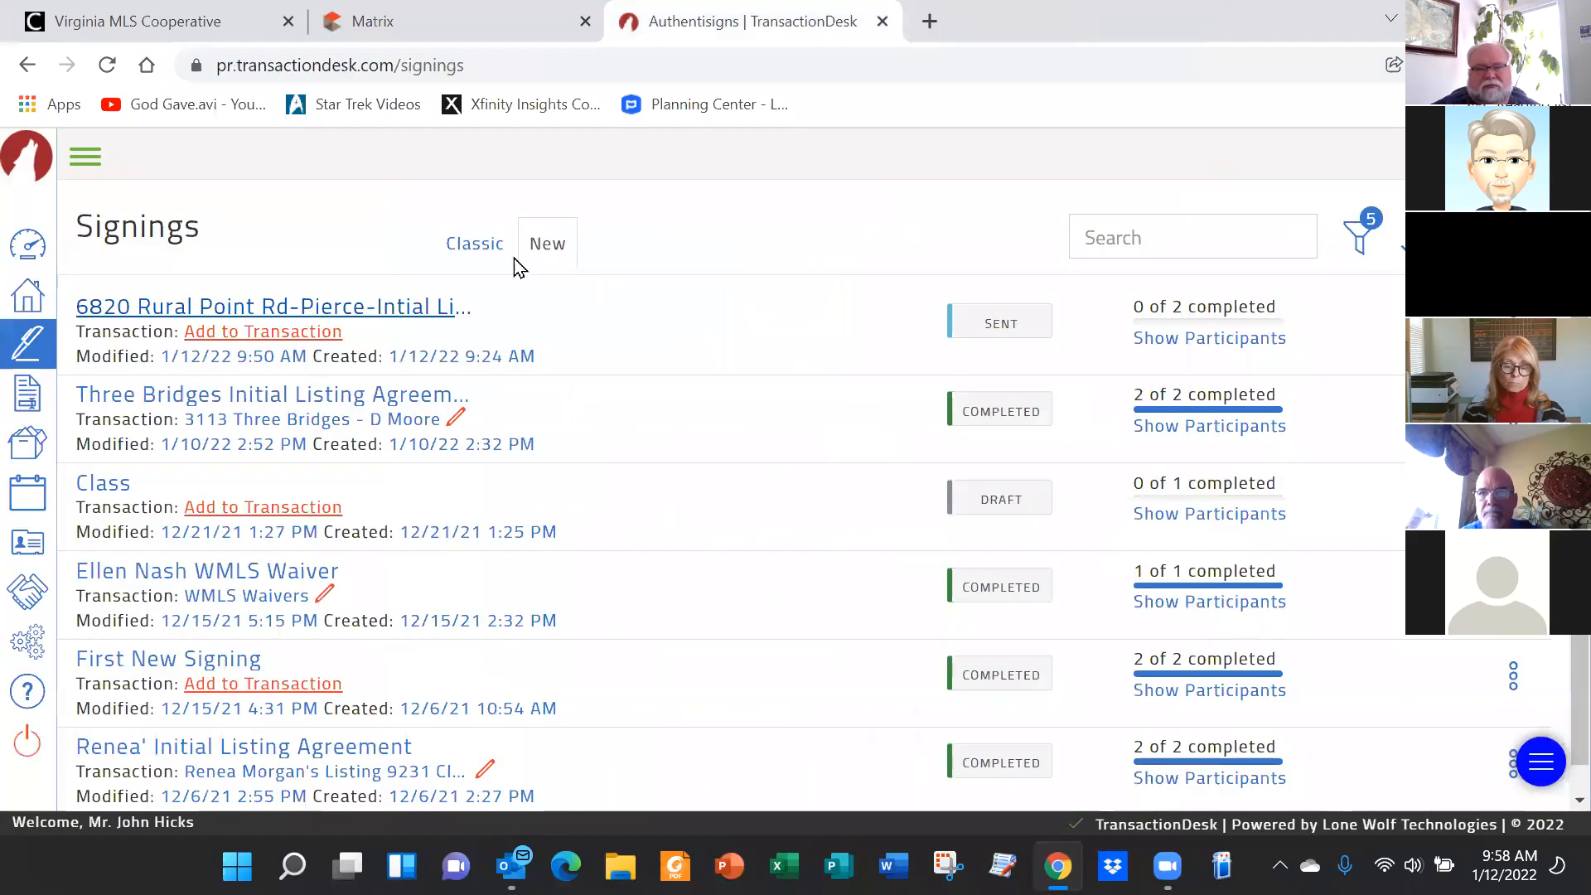
pyautogui.click(186, 308)
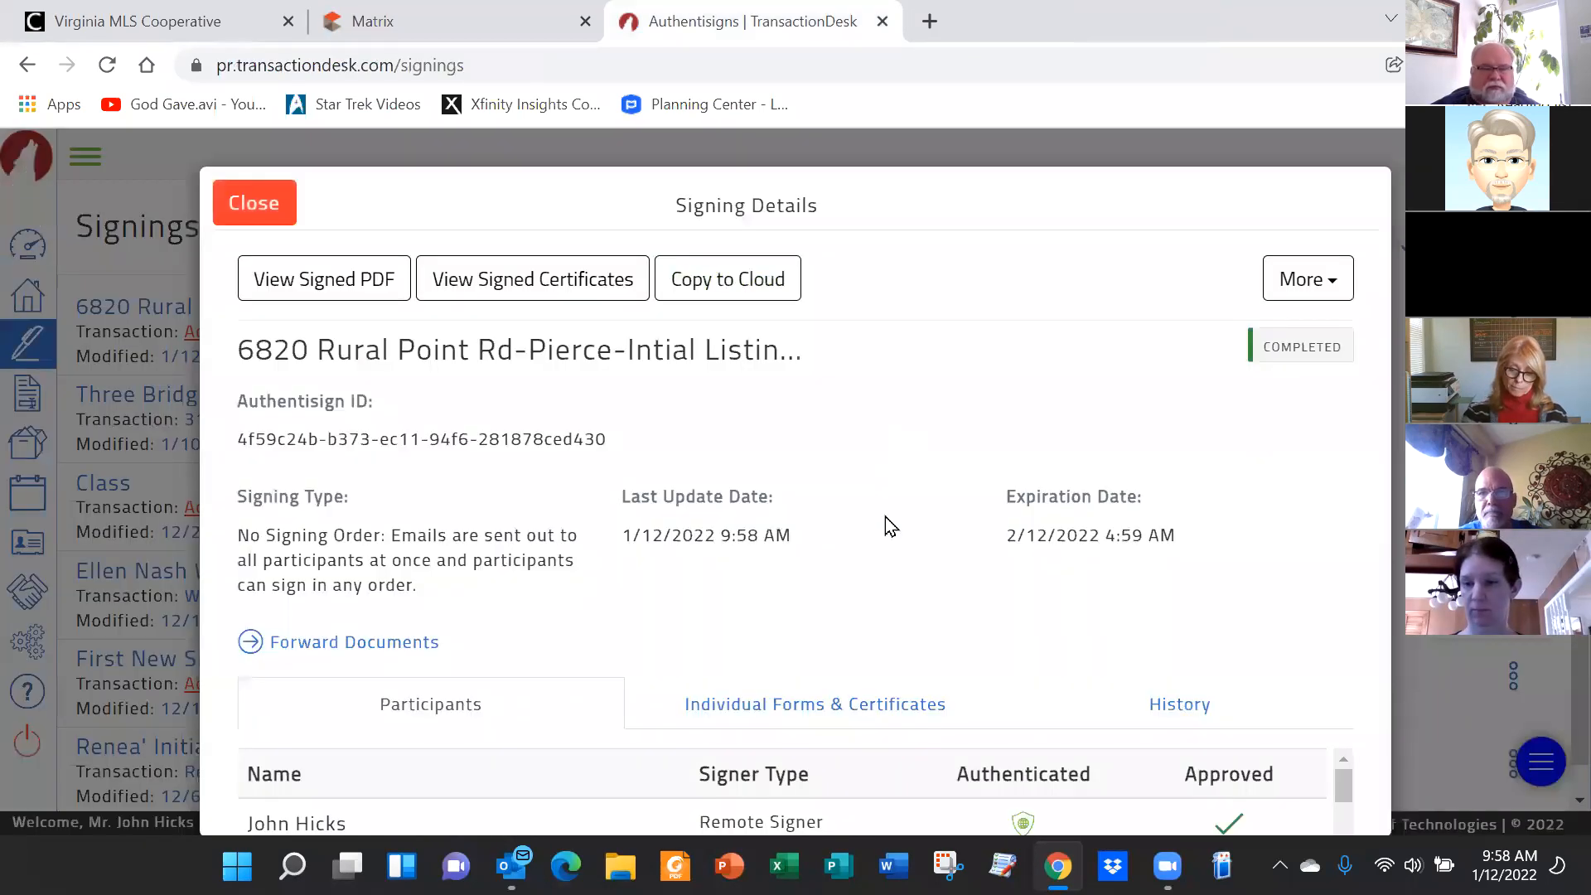
pyautogui.moveTo(1343, 783); pyautogui.dragTo(1335, 685)
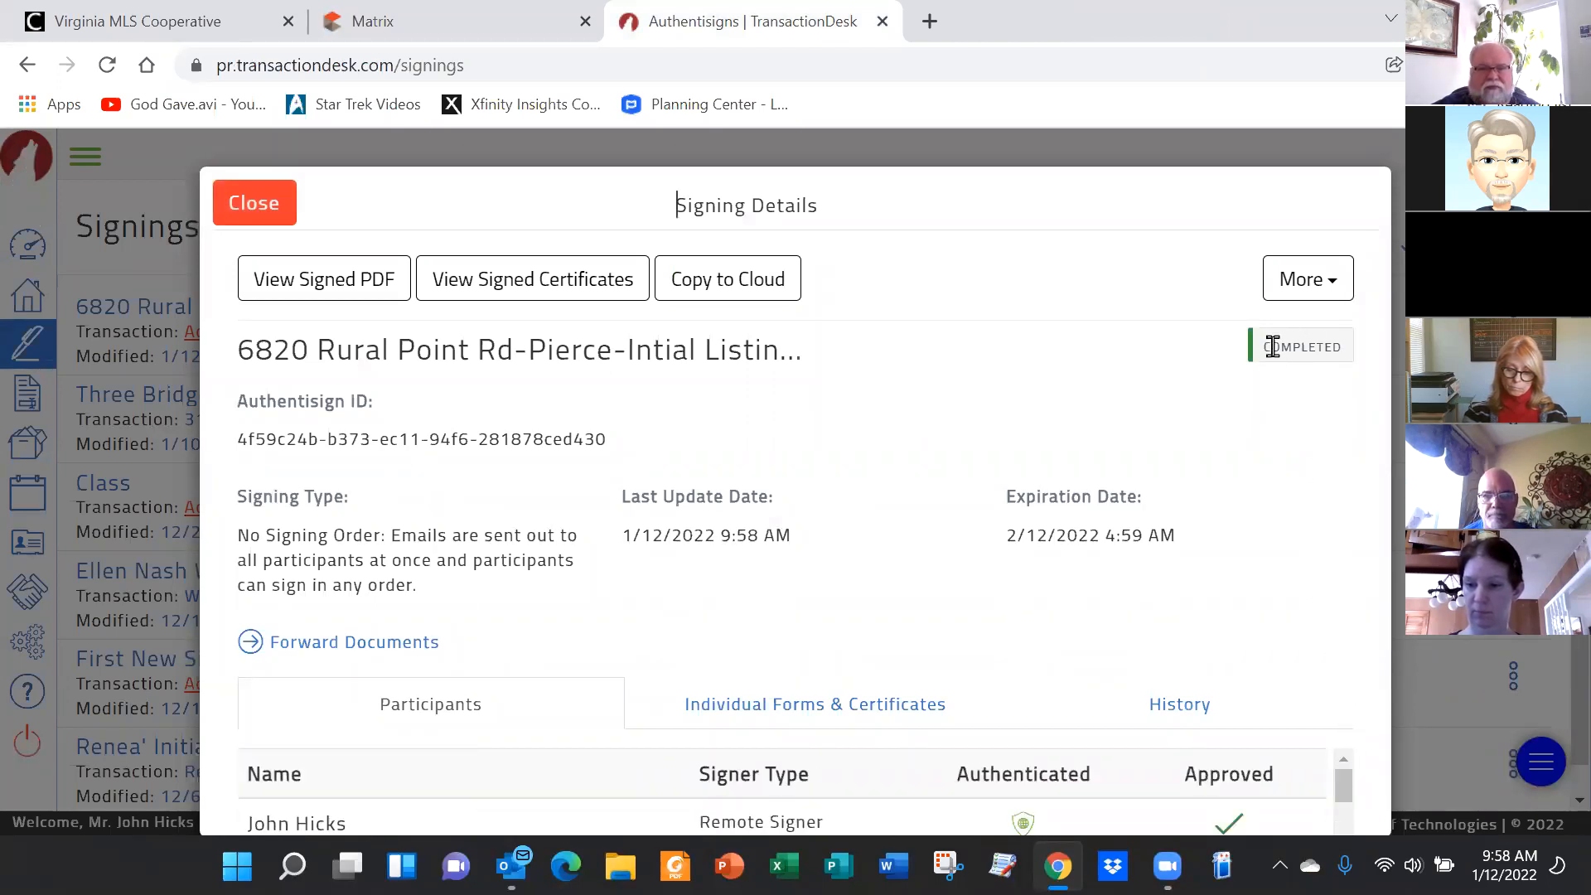
pyautogui.click(254, 209)
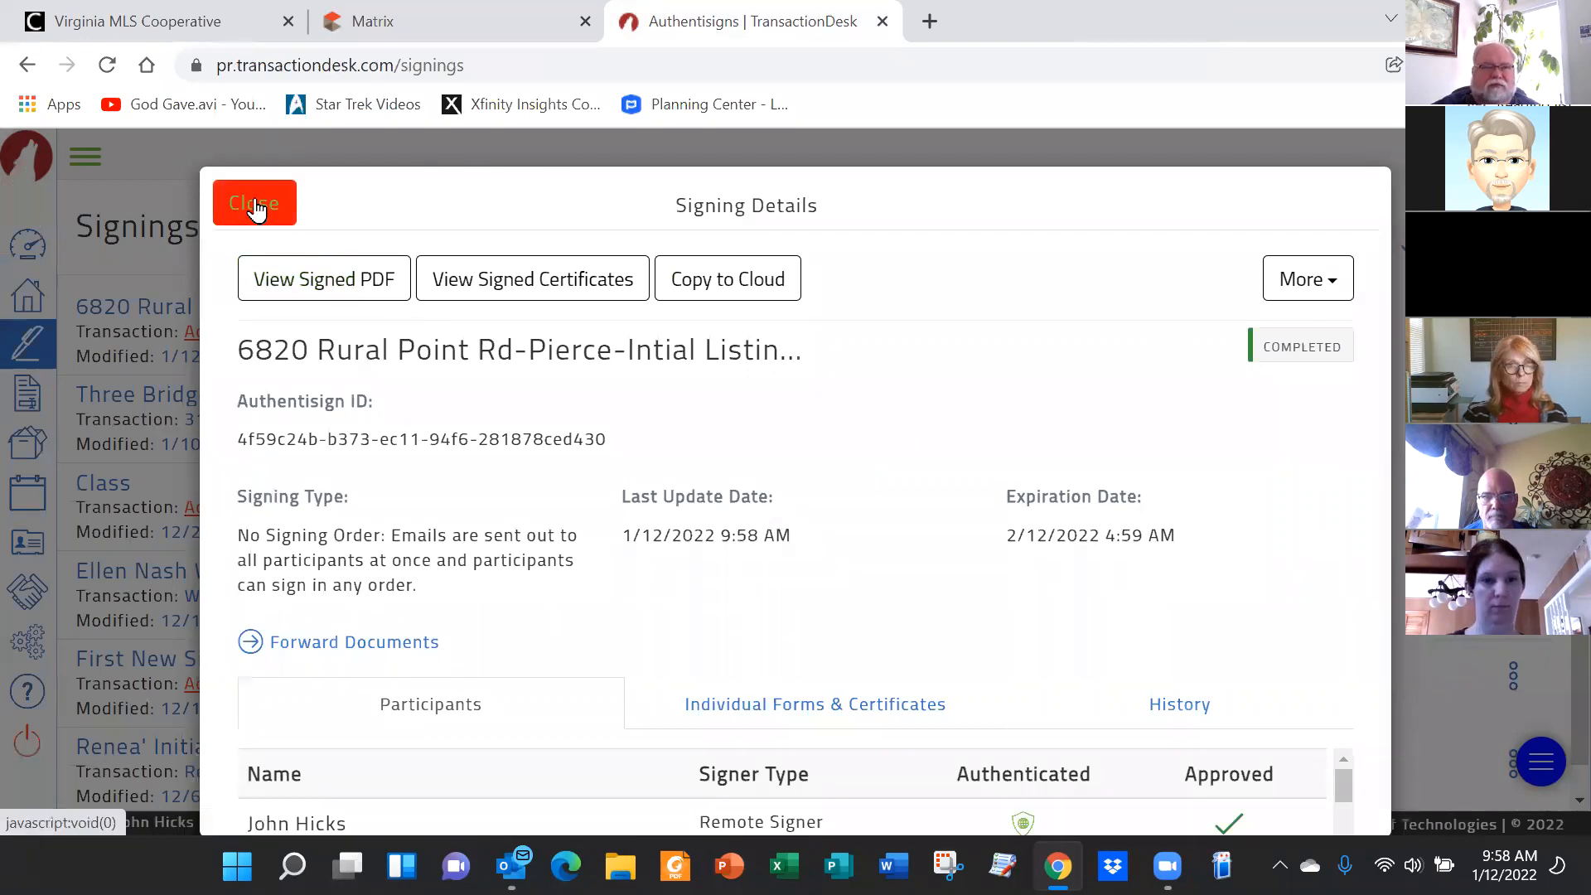